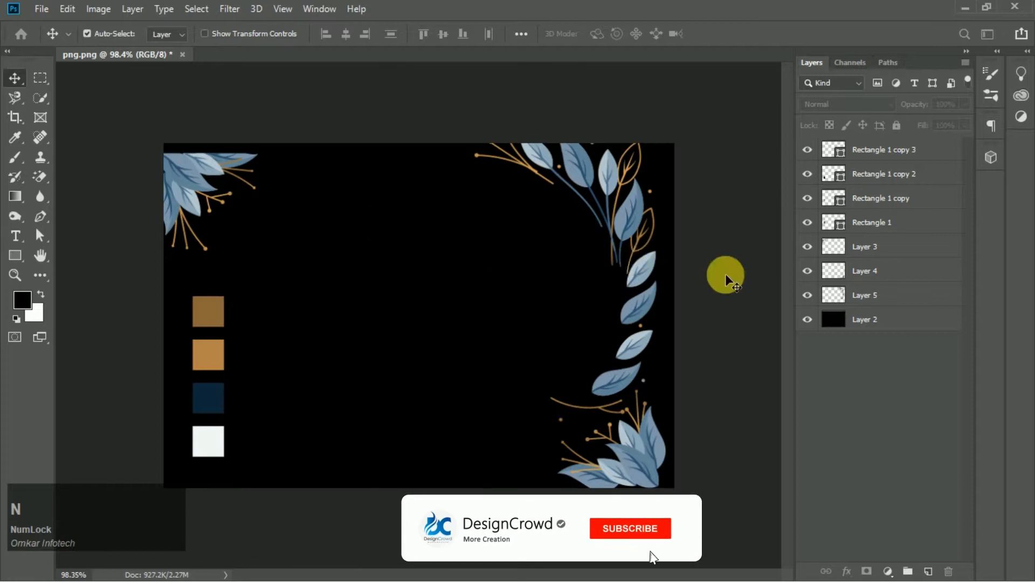
- Create a new document 1850 × 1350 pixels at 300 pixels/inch
{"action": "left_click_drag", "start_coordinate": [746, 200], "coordinate": [707, 200]}
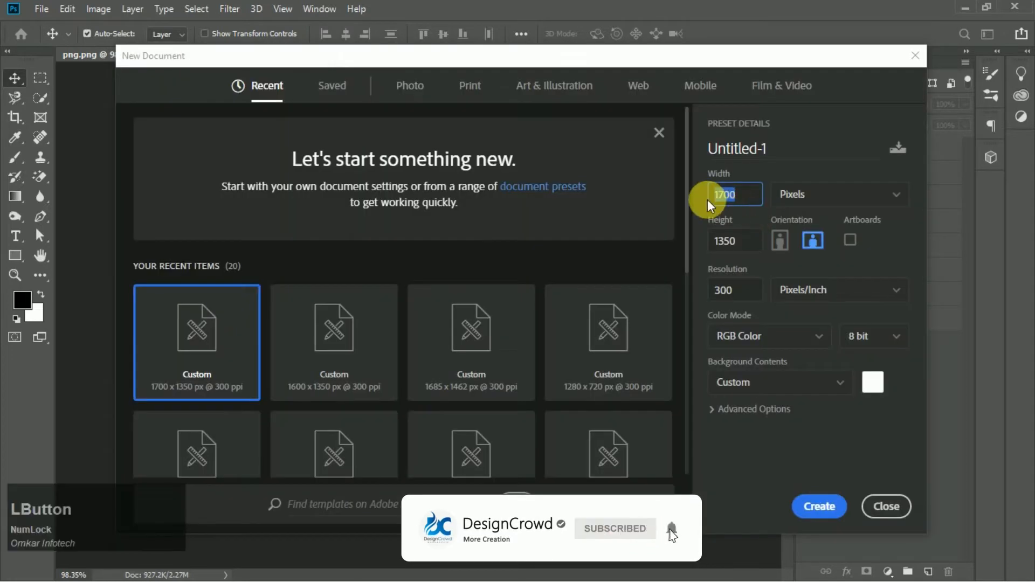
{"action": "type", "text": "1850"}
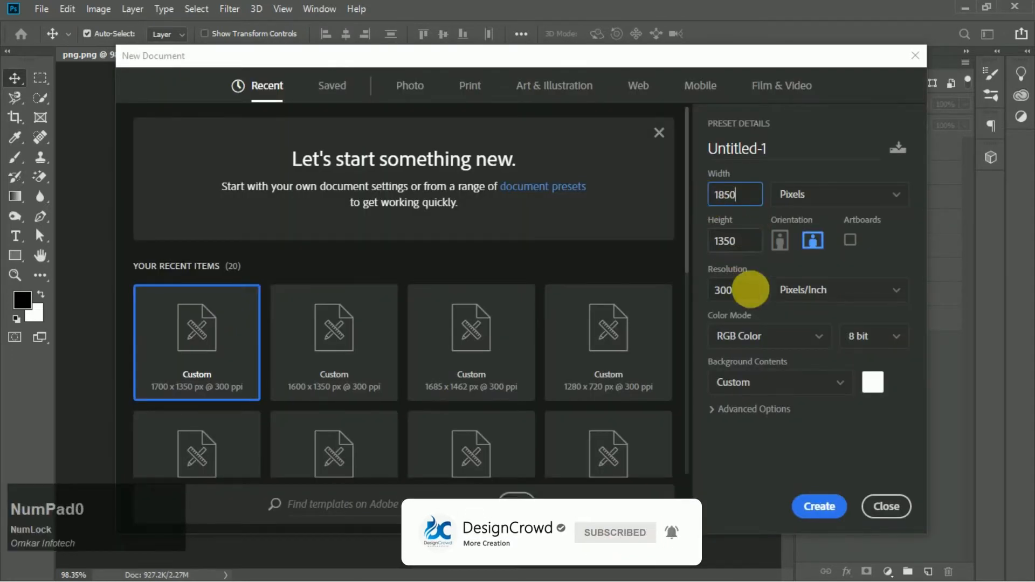
{"action": "left_click", "coordinate": [822, 506]}
- Add a vertical guide at the horizontal center of the canvas using the rulers
{"action": "scroll", "coordinate": [545, 199], "scroll_direction": "up", "scroll_amount": 3}
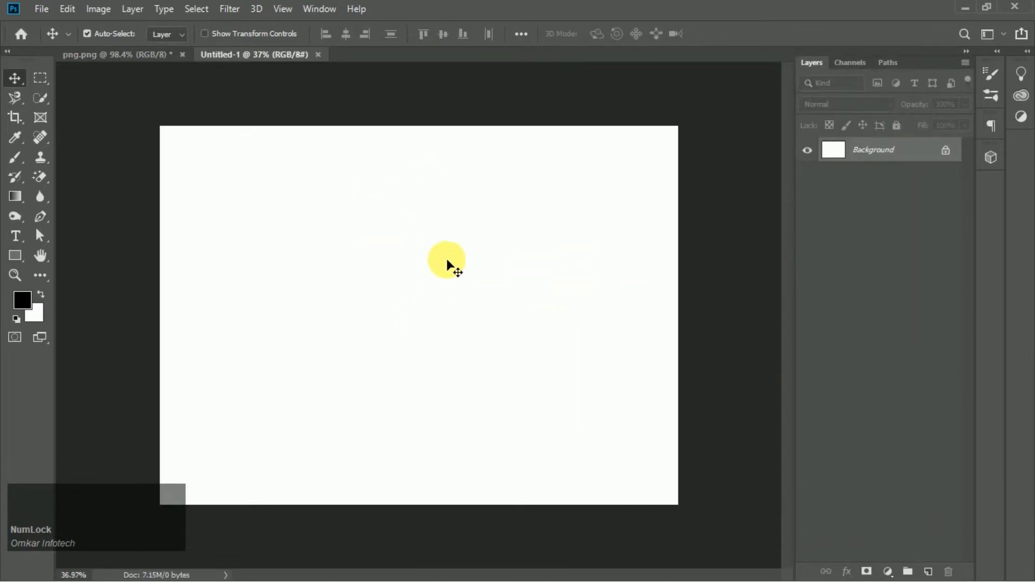
{"action": "scroll", "coordinate": [450, 265], "scroll_direction": "down", "scroll_amount": 2}
{"action": "scroll", "coordinate": [496, 276], "scroll_direction": "up", "scroll_amount": 1}
{"action": "scroll", "coordinate": [502, 278], "scroll_direction": "up", "scroll_amount": 1}
{"action": "scroll", "coordinate": [502, 278], "scroll_direction": "down", "scroll_amount": 1}
{"action": "scroll", "coordinate": [499, 275], "scroll_direction": "up", "scroll_amount": 1}
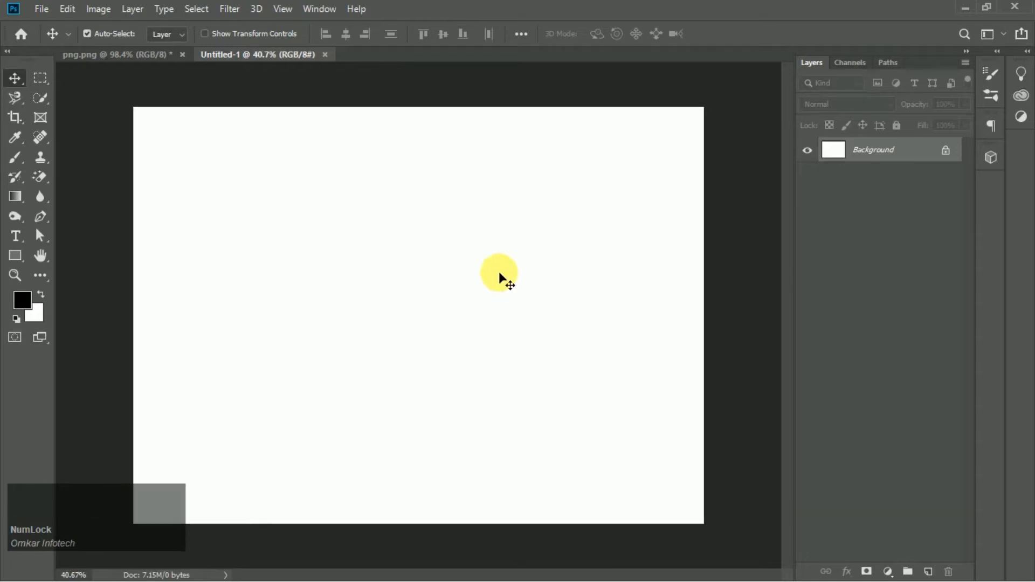
{"action": "left_click", "coordinate": [15, 257]}
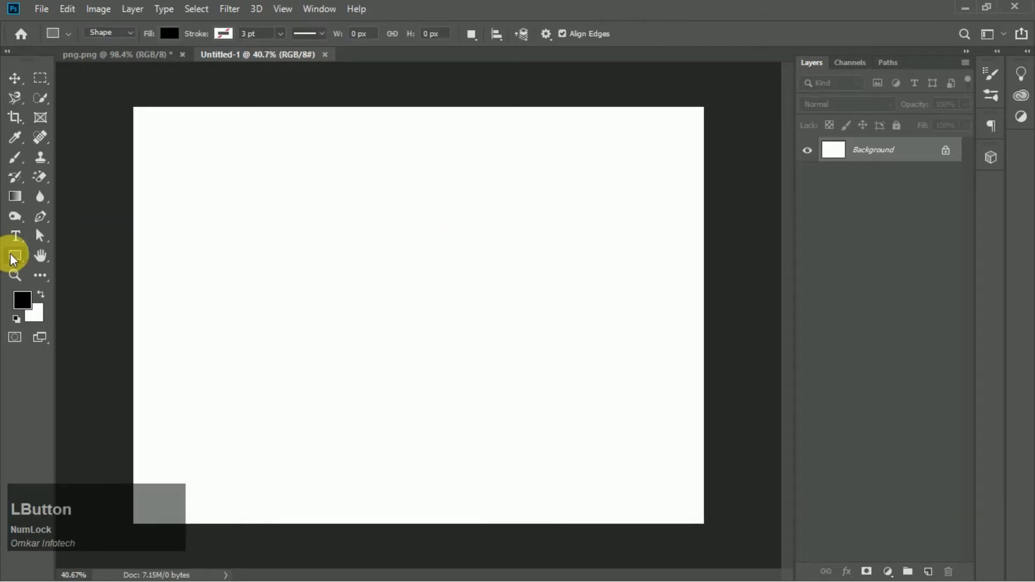
{"action": "left_click", "coordinate": [15, 76]}
{"action": "key", "text": "ctrl+r"}
{"action": "left_click_drag", "start_coordinate": [63, 291], "coordinate": [484, 322]}
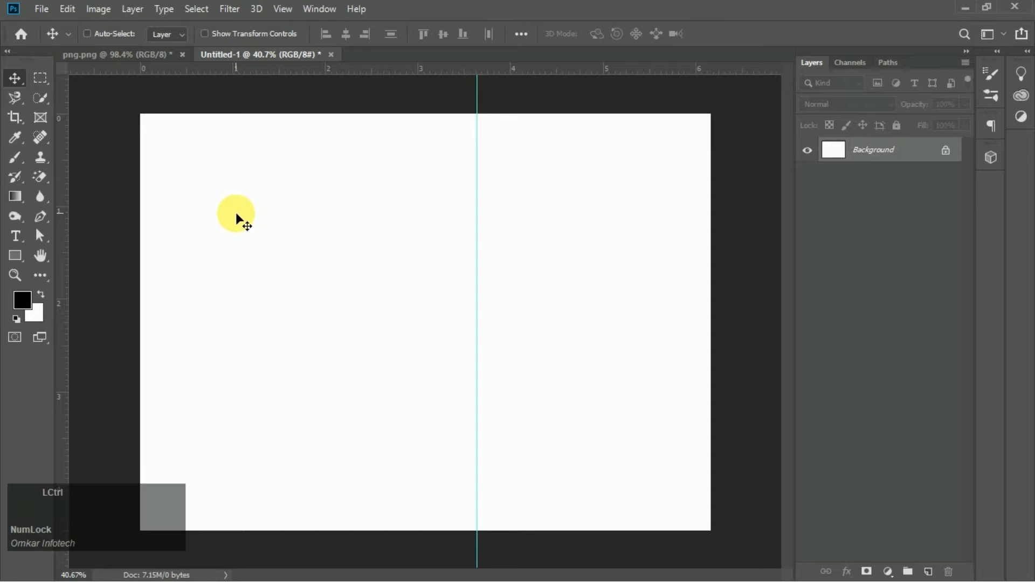
{"action": "key", "text": "ctrl+r"}
- Draw a thin vertical rectangle about 26 px wide spanning the full canvas height along the center guide
{"action": "scroll", "coordinate": [457, 226], "scroll_direction": "down", "scroll_amount": 3}
{"action": "scroll", "coordinate": [594, 261], "scroll_direction": "up", "scroll_amount": 3}
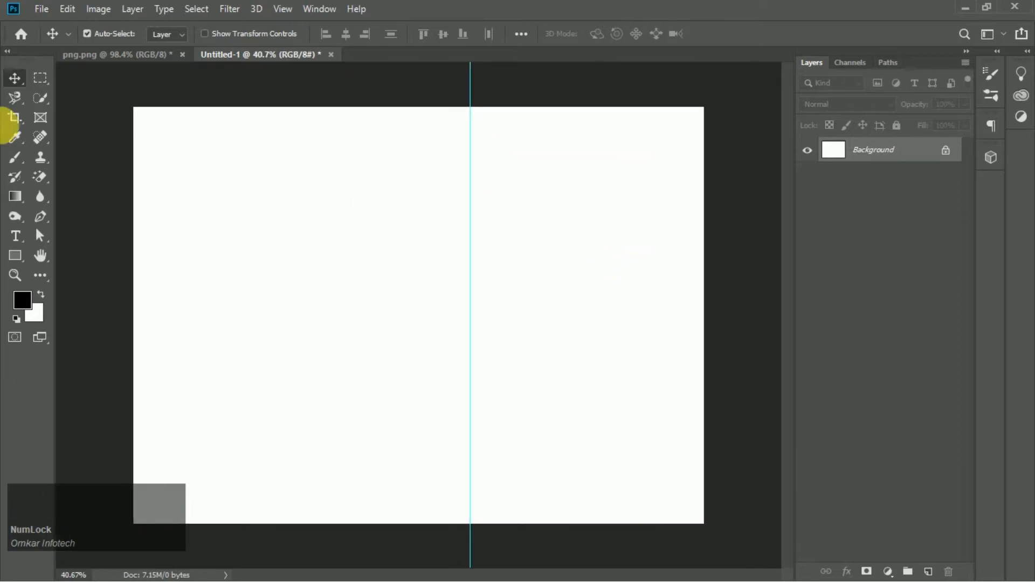
{"action": "left_click", "coordinate": [15, 255]}
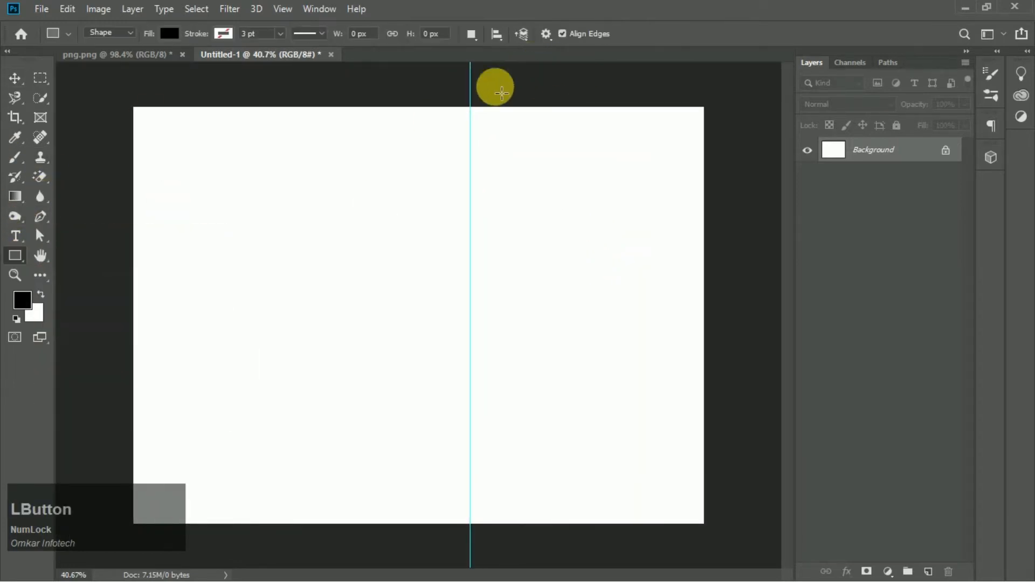
{"action": "left_click_drag", "start_coordinate": [464, 104], "coordinate": [477, 526]}
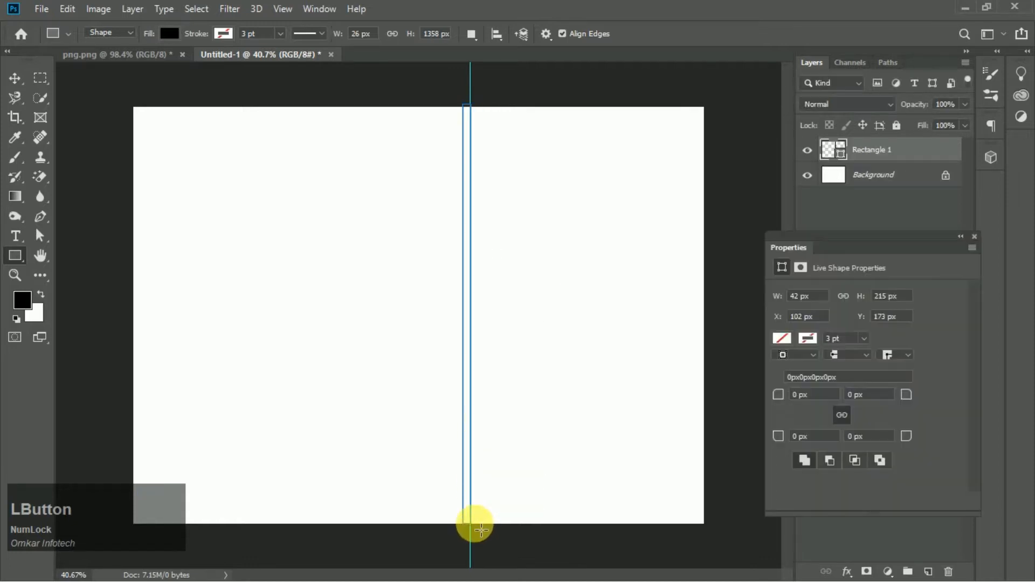
{"action": "left_click", "coordinate": [975, 237]}
{"action": "left_click", "coordinate": [8, 70]}
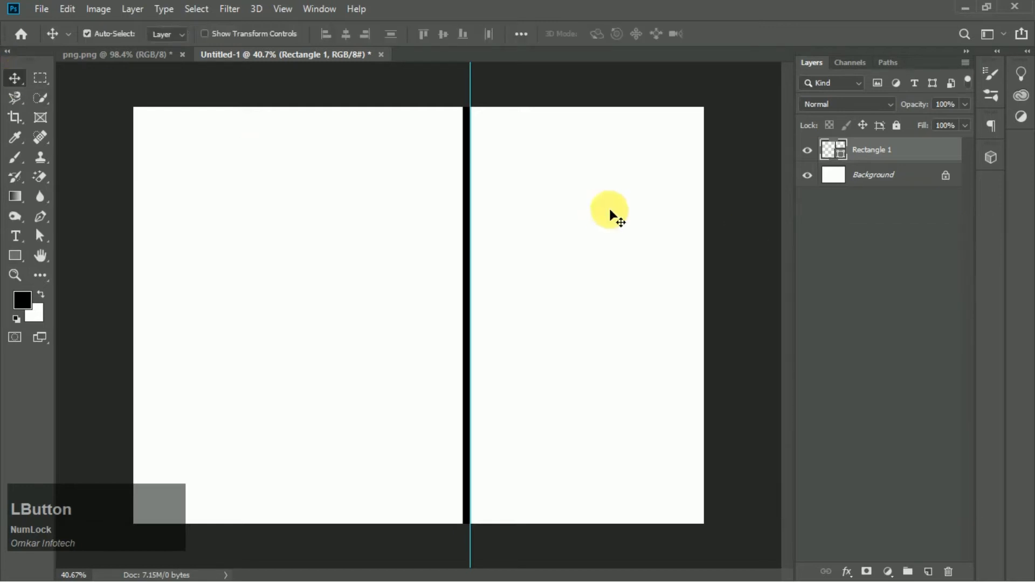
- Hide the guides
{"action": "scroll", "coordinate": [444, 215], "scroll_direction": "down", "scroll_amount": 2}
{"action": "scroll", "coordinate": [474, 217], "scroll_direction": "up", "scroll_amount": 1}
{"action": "key", "text": "ctrl+h"}
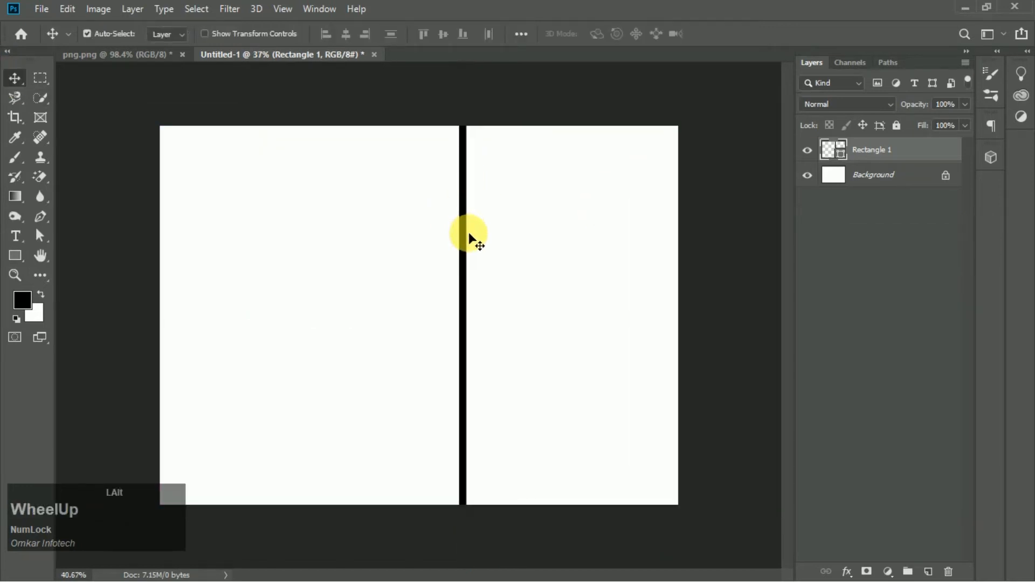
{"action": "scroll", "coordinate": [473, 232], "scroll_direction": "up", "scroll_amount": 2}
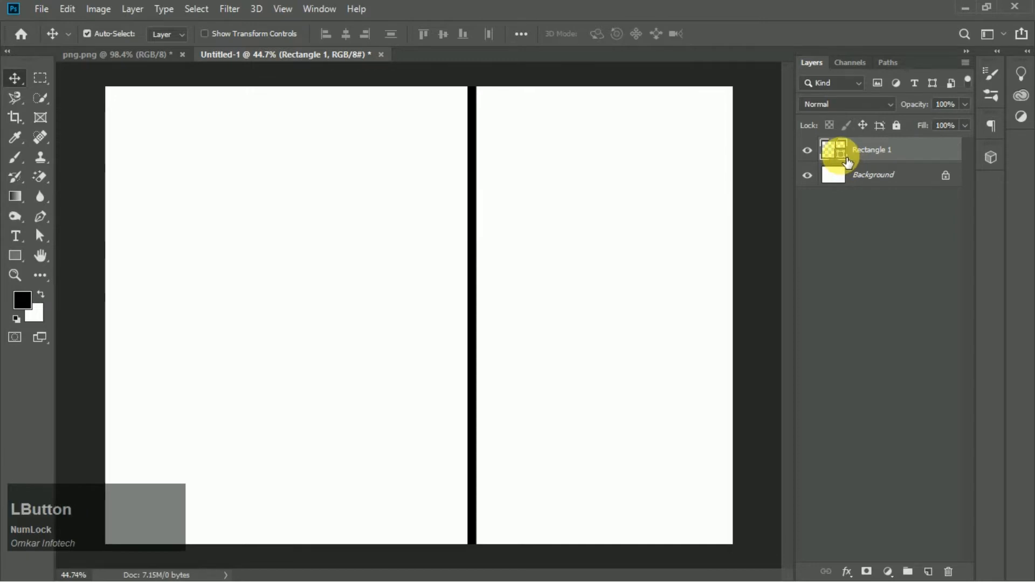
{"action": "double_click", "coordinate": [841, 152]}
{"action": "left_click", "coordinate": [951, 287]}
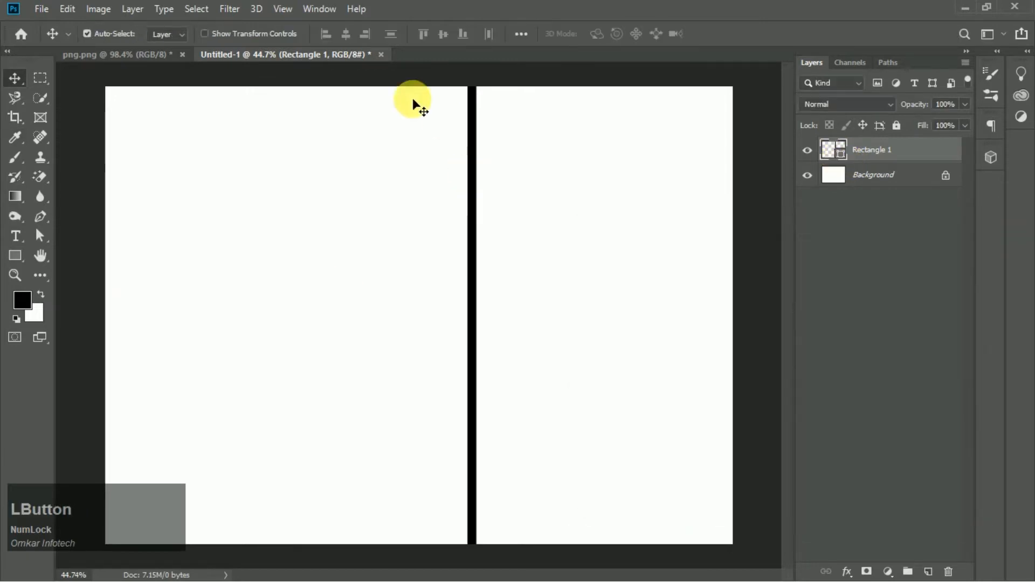
- Sample the dark brown swatch from the png reference image as the foreground color
{"action": "left_click", "coordinate": [85, 55]}
{"action": "left_click", "coordinate": [15, 138]}
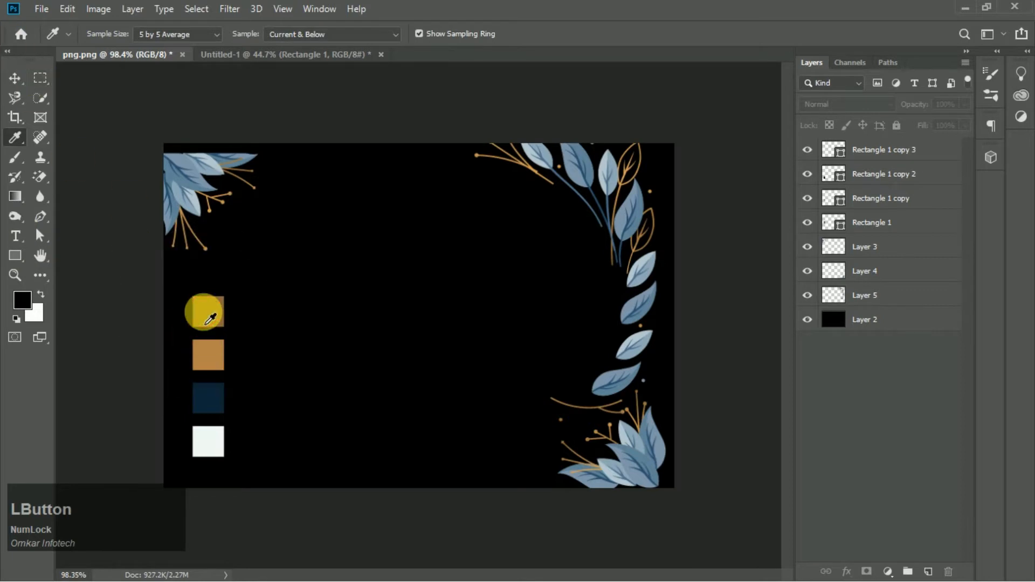
{"action": "left_click", "coordinate": [860, 153]}
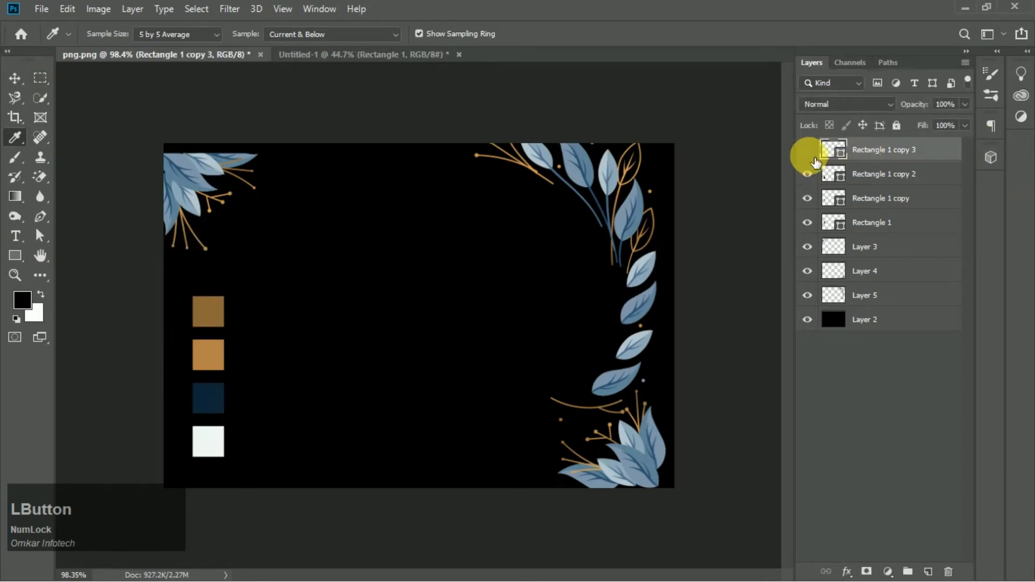
{"action": "left_click", "coordinate": [863, 222]}
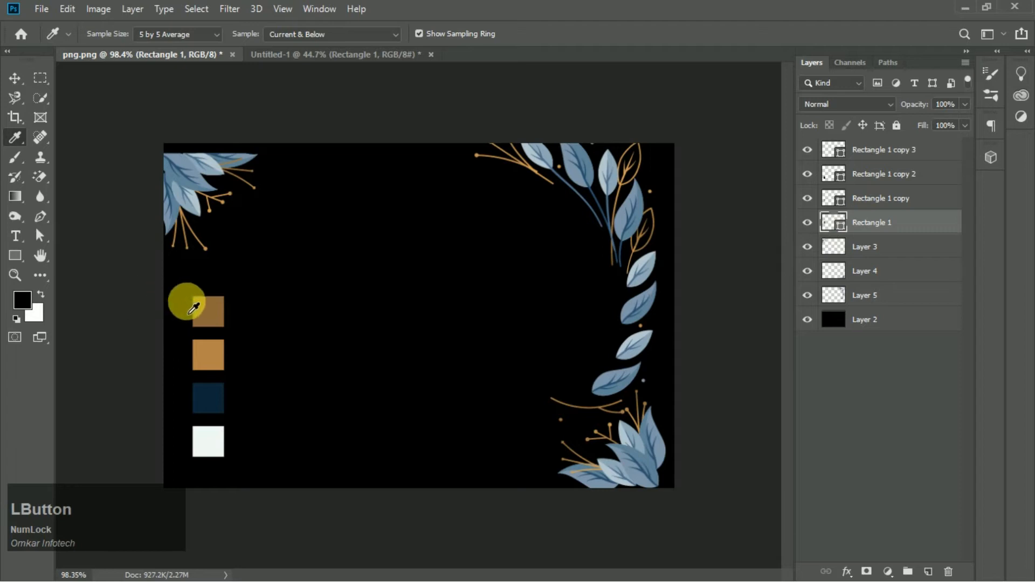
{"action": "left_click_drag", "start_coordinate": [190, 304], "coordinate": [218, 302]}
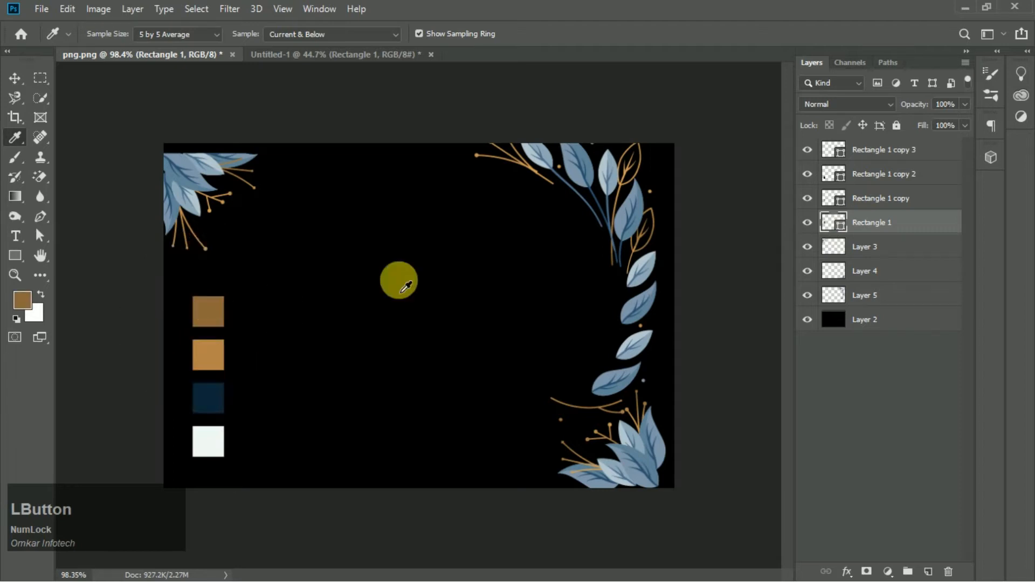
- Apply a Gradient Overlay to the rectangle, adding a middle stop and setting the left stop to the sampled brown
{"action": "left_click", "coordinate": [307, 54]}
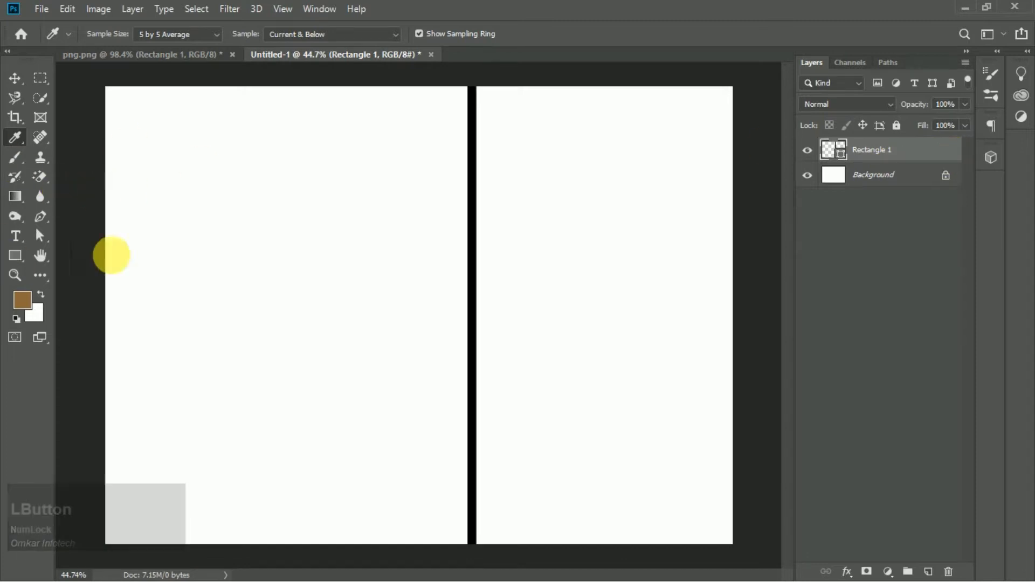
{"action": "double_click", "coordinate": [960, 150]}
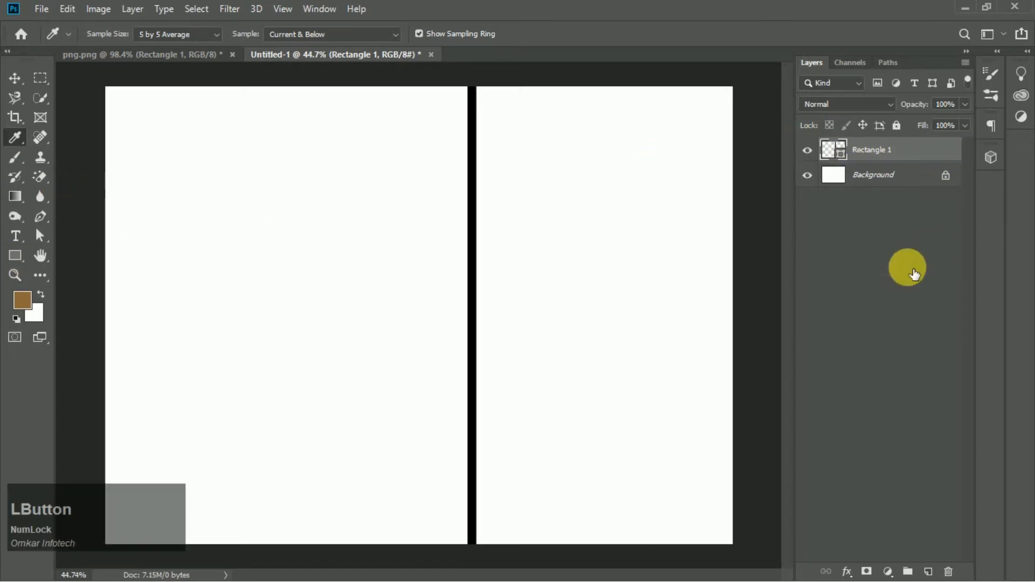
{"action": "left_click", "coordinate": [493, 410]}
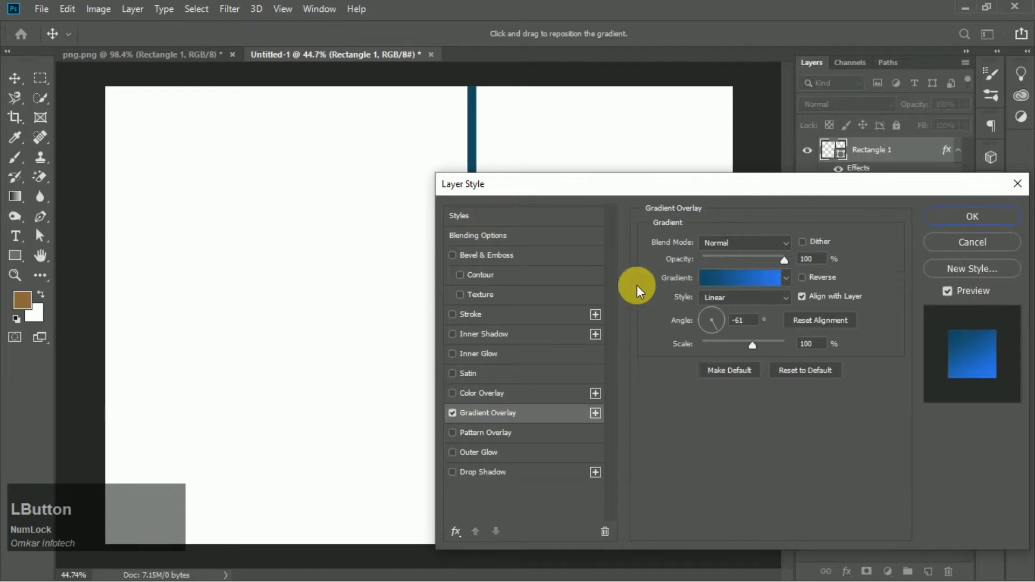
{"action": "left_click_drag", "start_coordinate": [710, 190], "coordinate": [793, 186]}
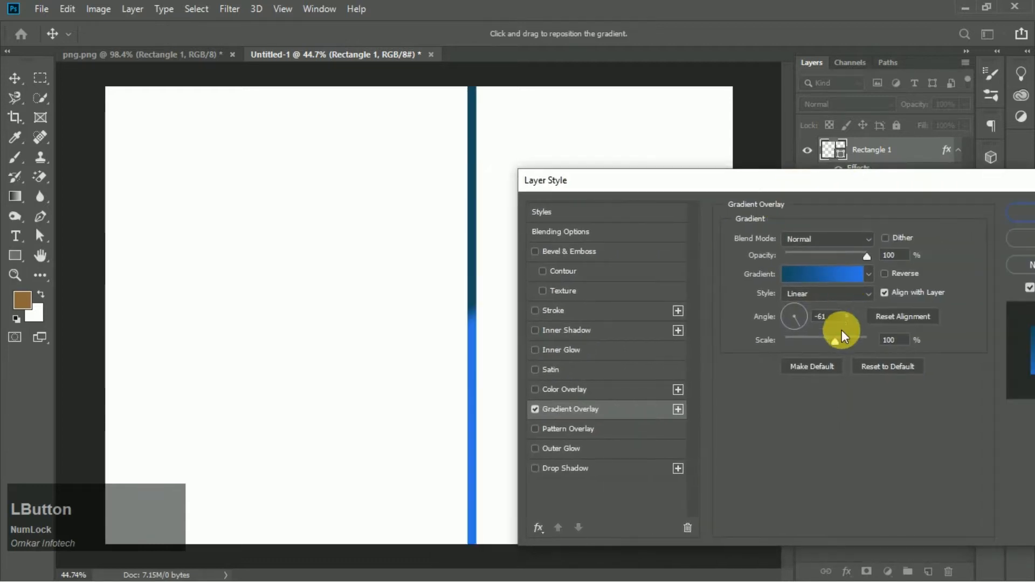
{"action": "left_click", "coordinate": [833, 276]}
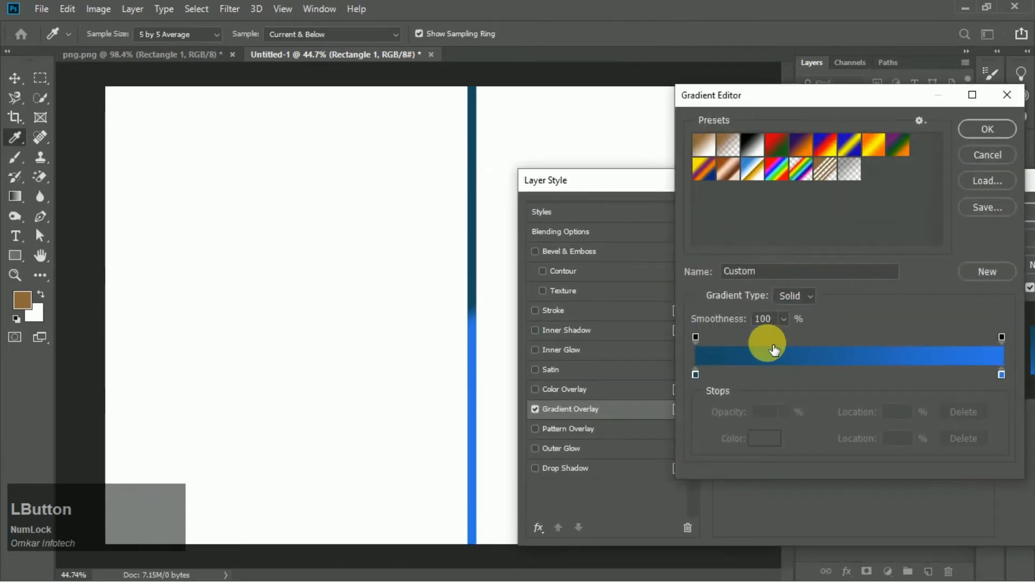
{"action": "left_click", "coordinate": [848, 374]}
{"action": "double_click", "coordinate": [696, 373]}
{"action": "left_click", "coordinate": [20, 299]}
{"action": "left_click", "coordinate": [902, 258]}
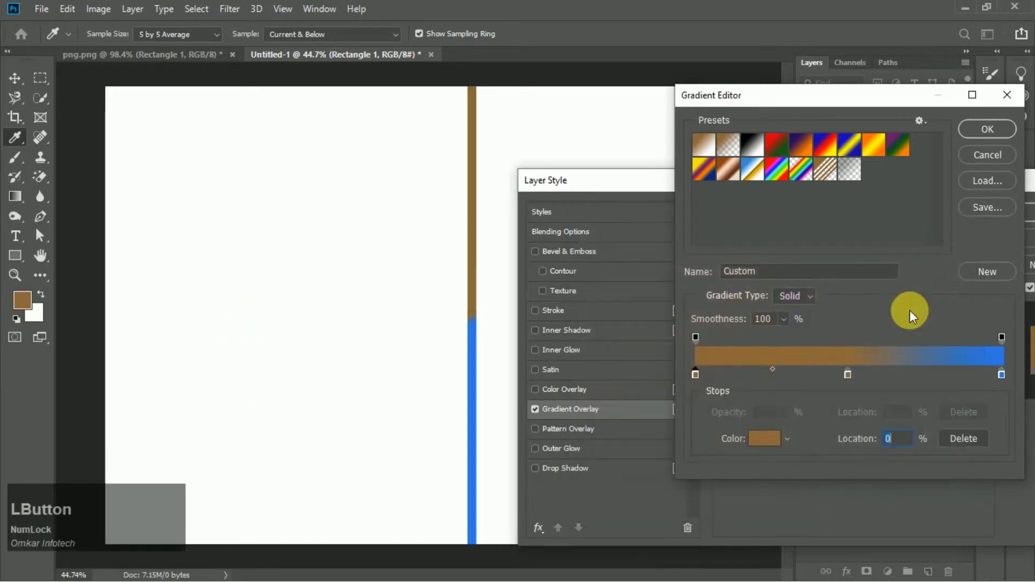
- Set the middle stop to a light tan and the right stop to the sampled brown, then confirm the gradient overlay
{"action": "double_click", "coordinate": [848, 373]}
{"action": "left_click_drag", "start_coordinate": [696, 340], "coordinate": [685, 280]}
{"action": "left_click", "coordinate": [955, 254]}
{"action": "left_click", "coordinate": [1002, 376]}
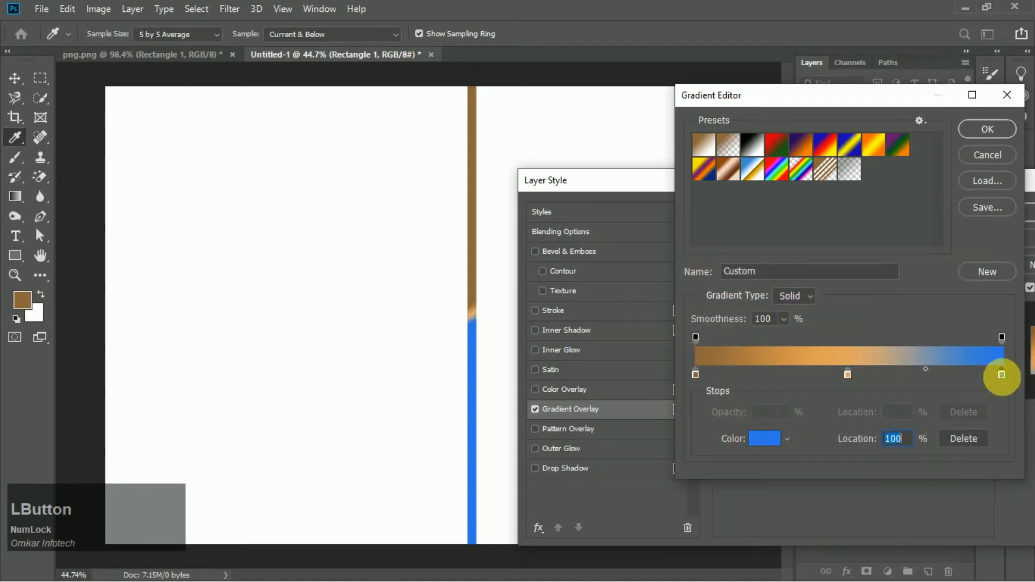
{"action": "double_click", "coordinate": [1001, 376]}
{"action": "left_click", "coordinate": [22, 305]}
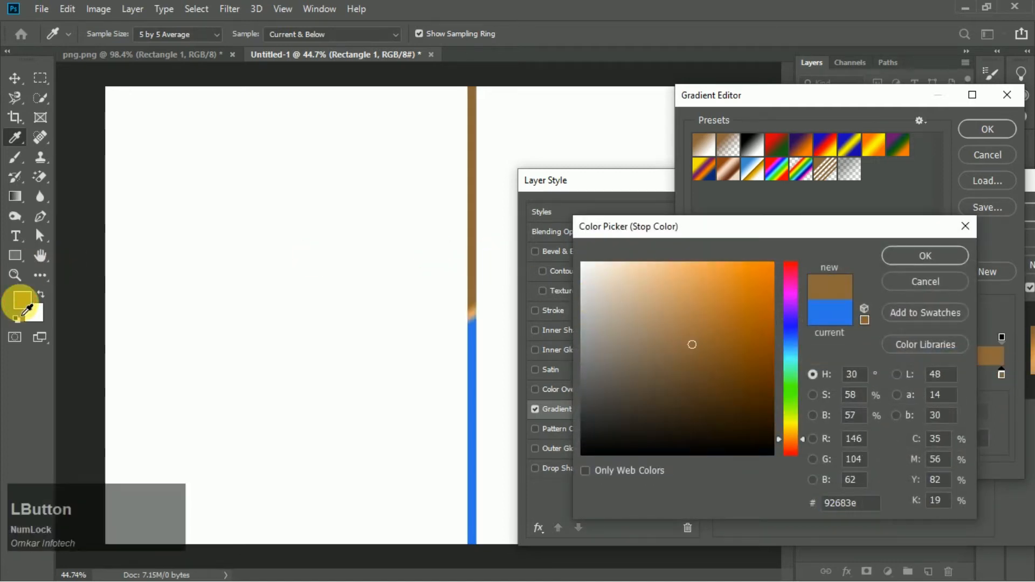
{"action": "left_click", "coordinate": [902, 263]}
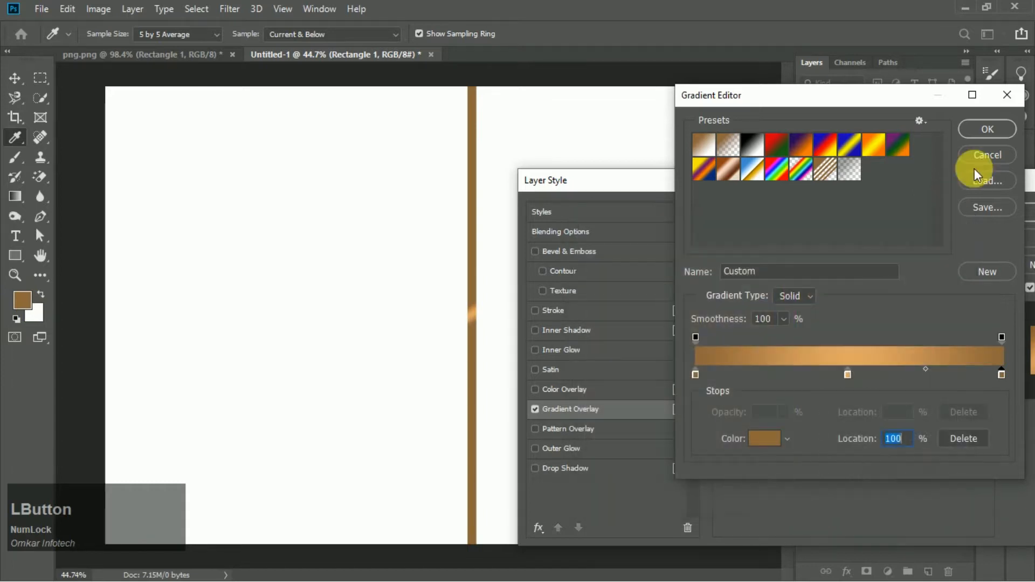
{"action": "left_click", "coordinate": [990, 130]}
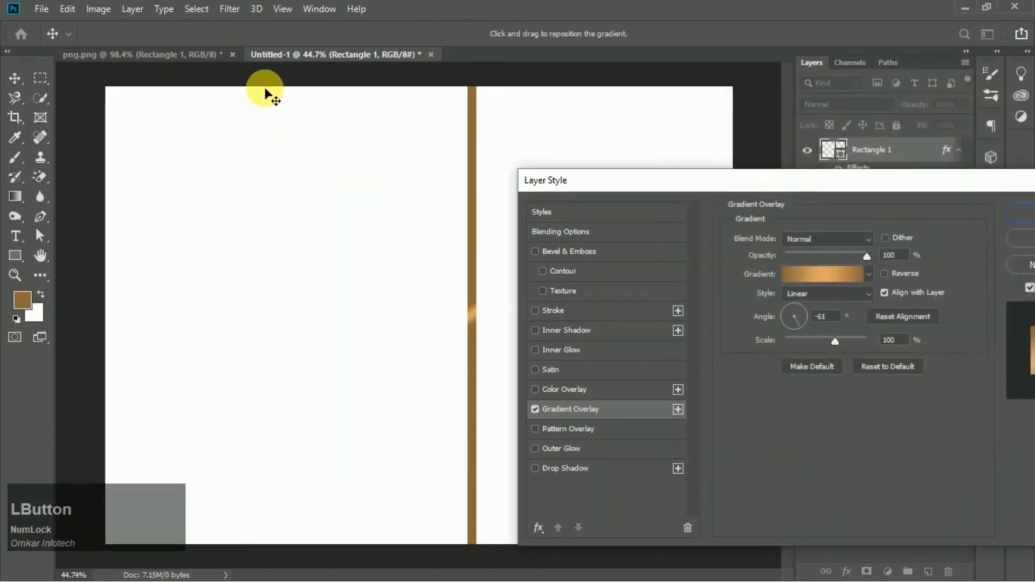
{"action": "left_click", "coordinate": [1021, 223]}
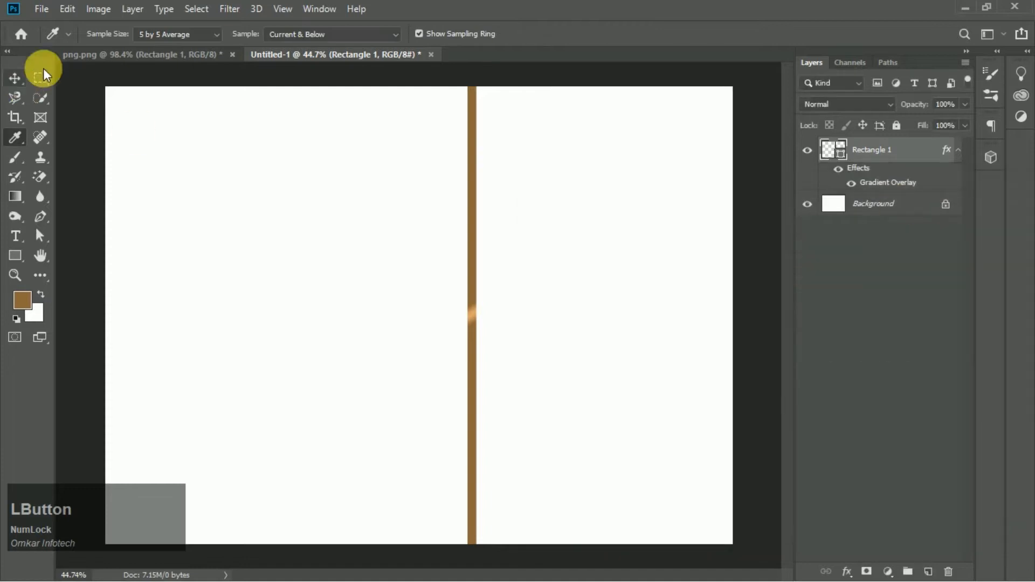
- Sample the lighter orange-brown swatch from the png reference image as the foreground color
{"action": "left_click", "coordinate": [172, 54]}
{"action": "scroll", "coordinate": [434, 266], "scroll_direction": "up", "scroll_amount": 2}
{"action": "scroll", "coordinate": [436, 265], "scroll_direction": "up", "scroll_amount": 1}
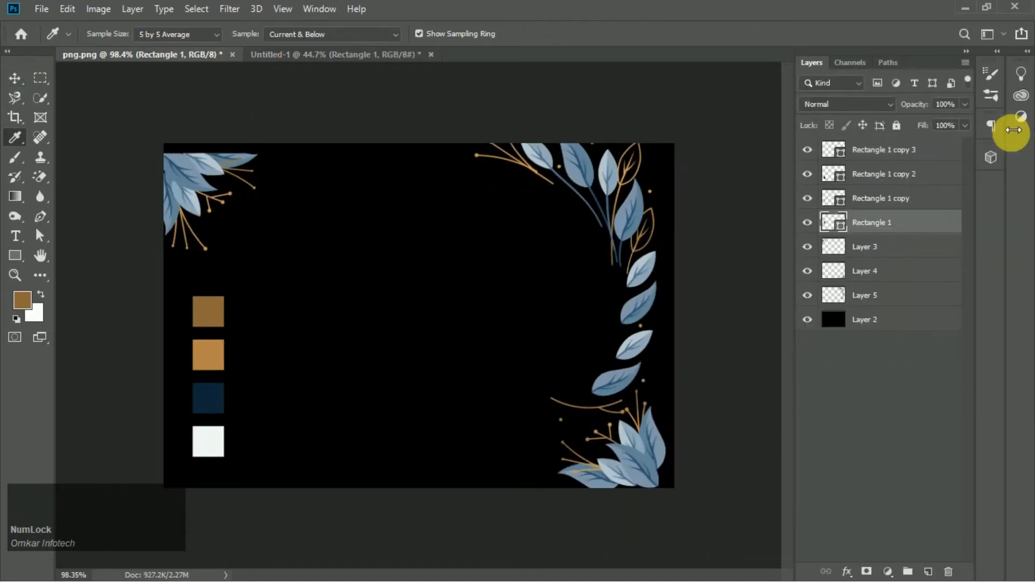
{"action": "left_click", "coordinate": [887, 201]}
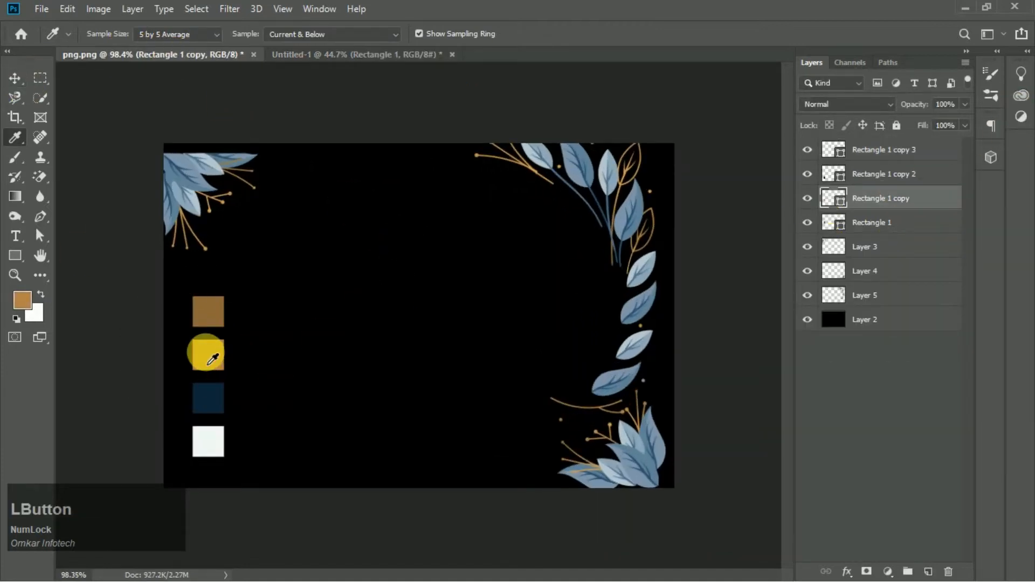
{"action": "left_click", "coordinate": [14, 78]}
- Reopen the rectangle's Gradient Overlay and set the middle stop color to the sampled orange-brown bc854d
{"action": "left_click", "coordinate": [356, 54]}
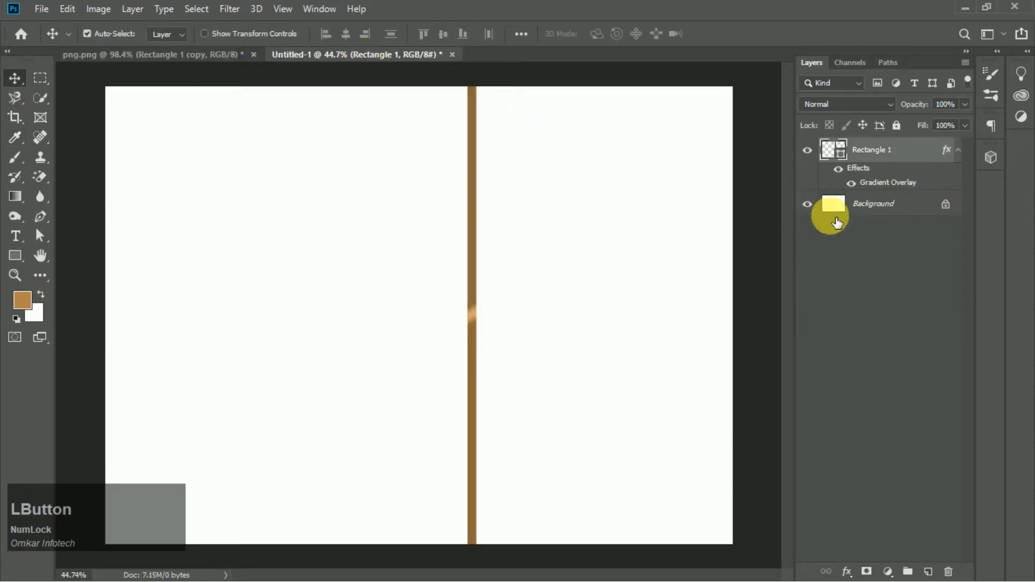
{"action": "double_click", "coordinate": [897, 186]}
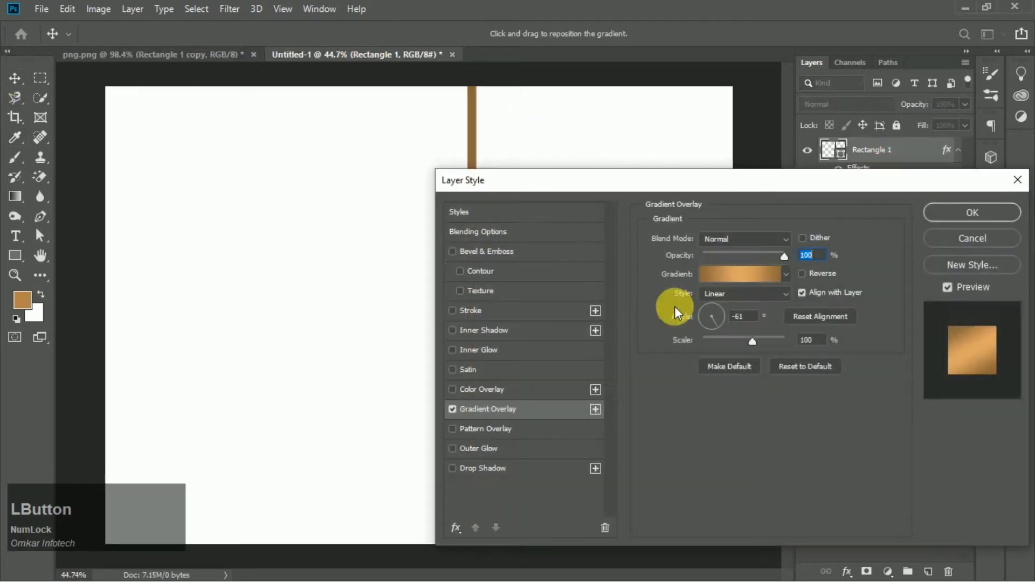
{"action": "left_click", "coordinate": [768, 277]}
{"action": "left_click", "coordinate": [846, 373]}
{"action": "double_click", "coordinate": [847, 373]}
{"action": "left_click", "coordinate": [19, 300]}
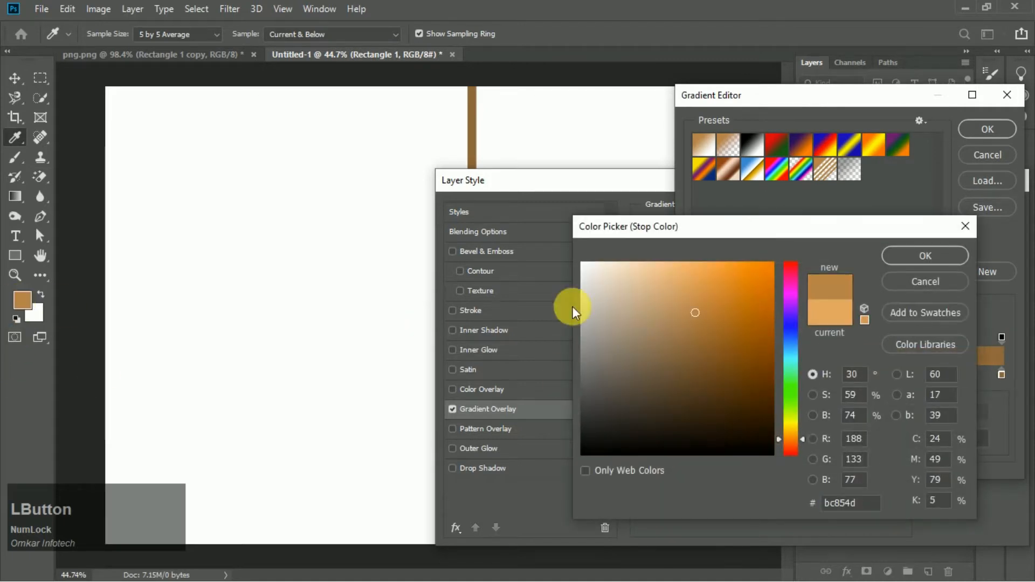
{"action": "left_click", "coordinate": [901, 261]}
- Move the middle stop to 62% location, adjust the color midpoints, and confirm the gradient and layer style
{"action": "left_click_drag", "start_coordinate": [851, 375], "coordinate": [865, 376]}
{"action": "left_click_drag", "start_coordinate": [780, 369], "coordinate": [765, 368]}
{"action": "left_click", "coordinate": [865, 373]}
{"action": "left_click_drag", "start_coordinate": [944, 371], "coordinate": [949, 373]}
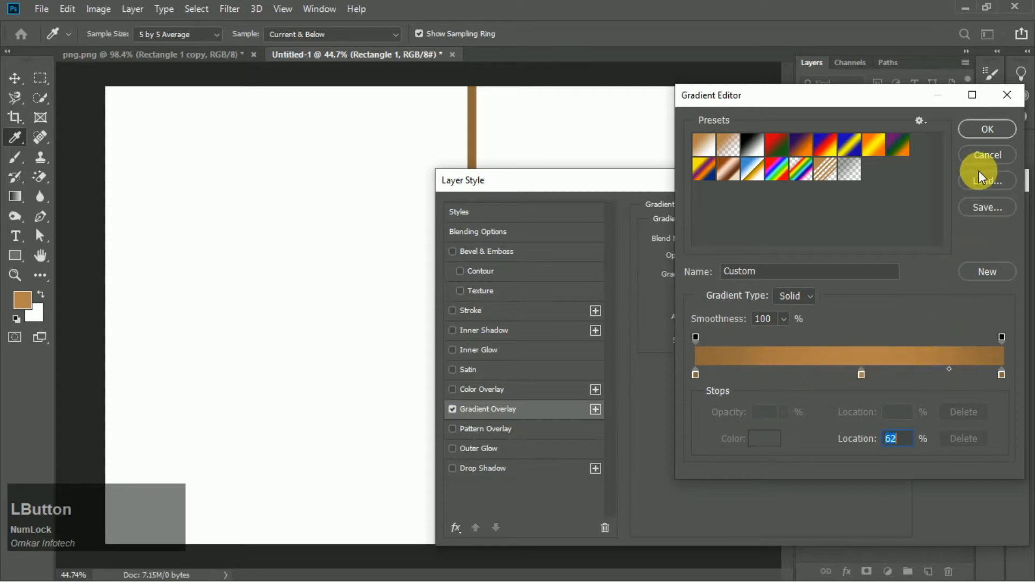
{"action": "left_click", "coordinate": [984, 131]}
{"action": "left_click", "coordinate": [972, 208]}
{"action": "scroll", "coordinate": [504, 234], "scroll_direction": "down", "scroll_amount": 3}
{"action": "scroll", "coordinate": [635, 236], "scroll_direction": "up", "scroll_amount": 2}
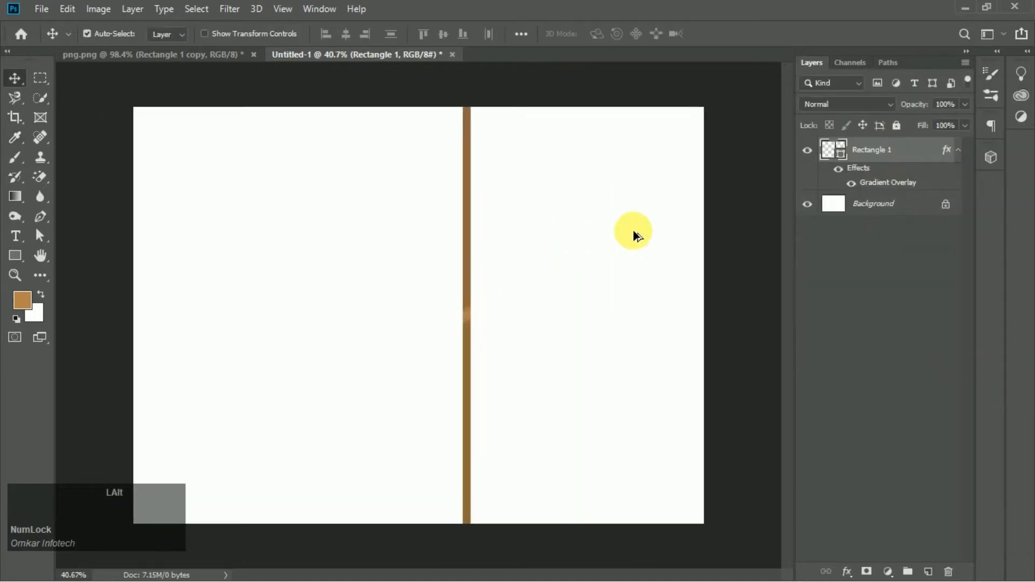
- Reopen the bar's Gradient Overlay, set the angle to 90°, reposition the gradient on the canvas, and confirm
{"action": "double_click", "coordinate": [900, 194]}
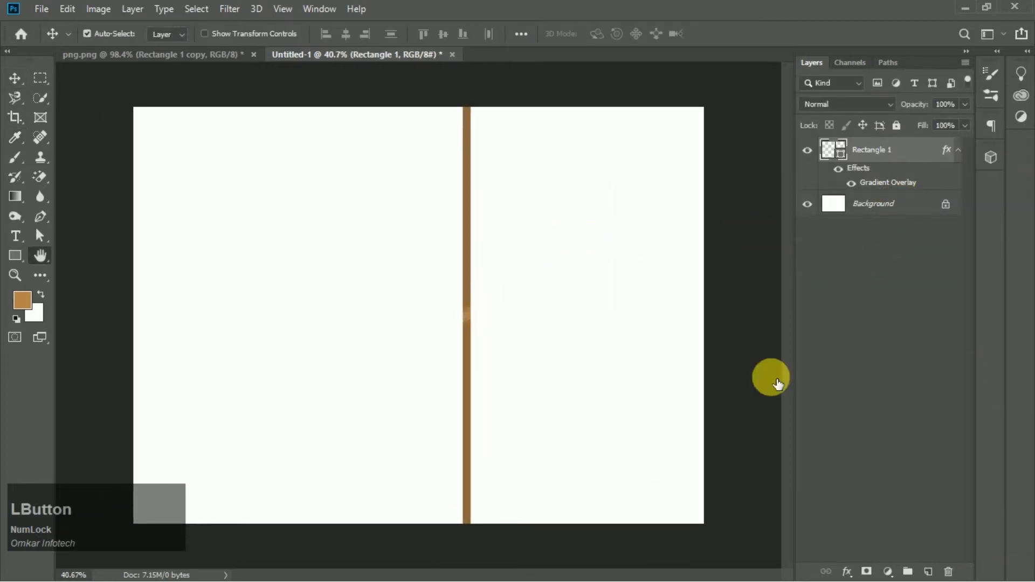
{"action": "left_click", "coordinate": [749, 302]}
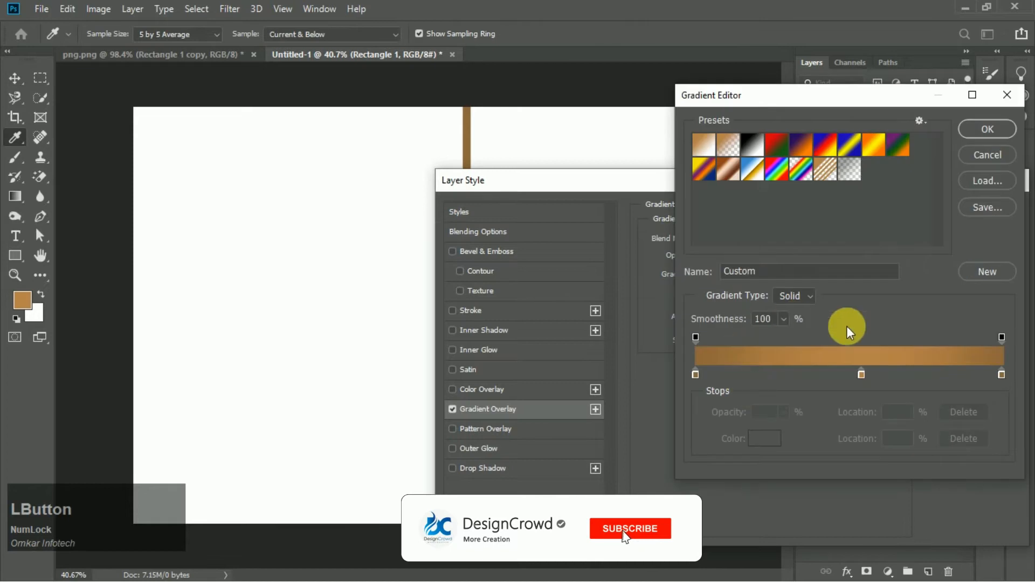
{"action": "left_click", "coordinate": [1003, 132]}
{"action": "left_click_drag", "start_coordinate": [721, 183], "coordinate": [943, 197]}
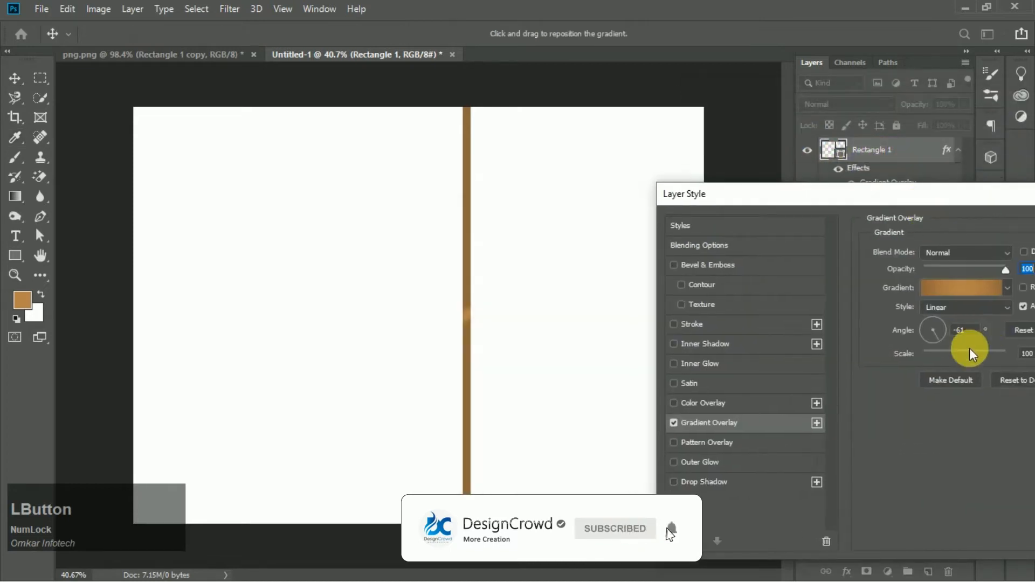
{"action": "left_click", "coordinate": [933, 319]}
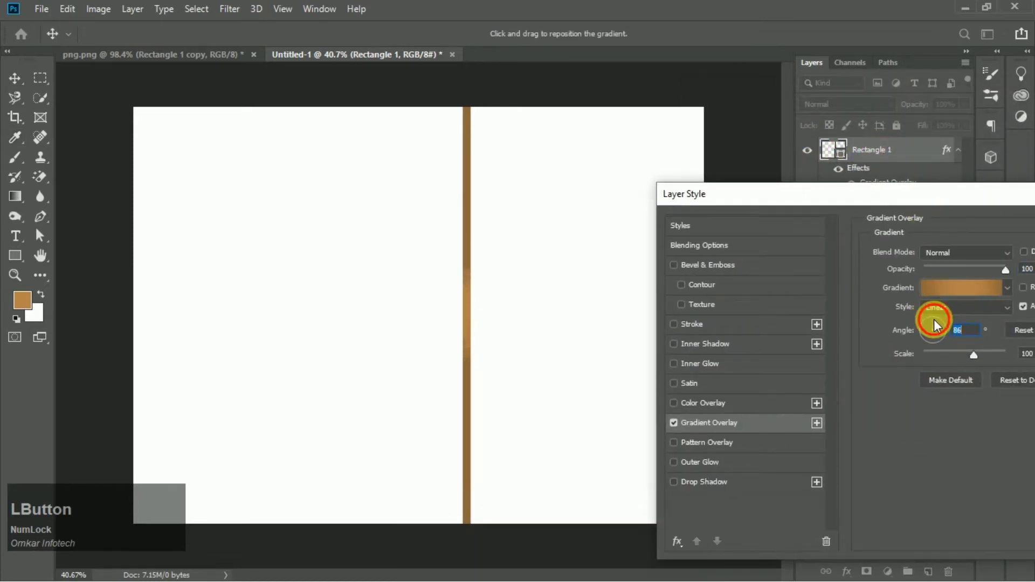
{"action": "left_click", "coordinate": [927, 319]}
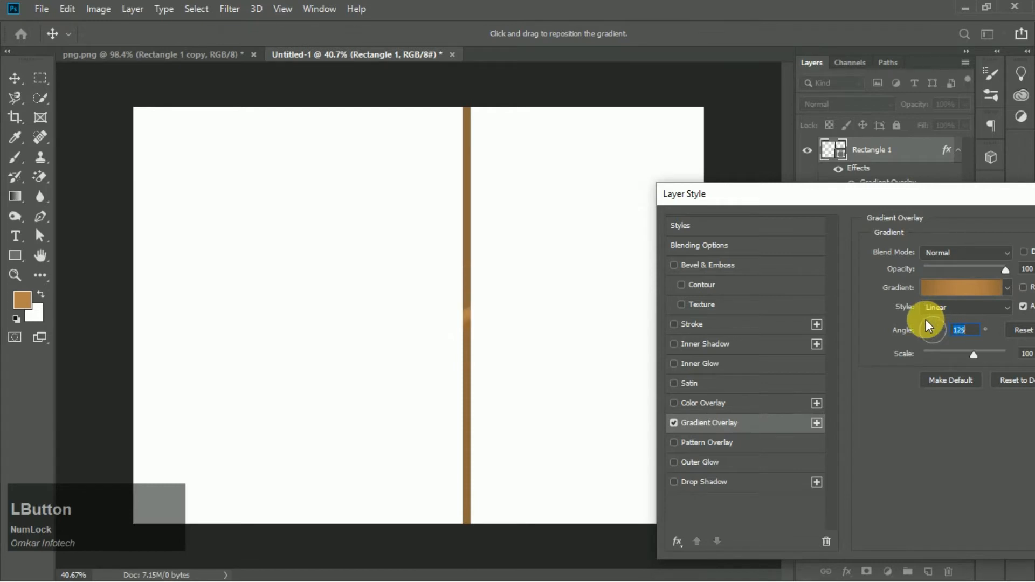
{"action": "left_click_drag", "start_coordinate": [933, 325], "coordinate": [936, 322]}
{"action": "left_click", "coordinate": [933, 322]}
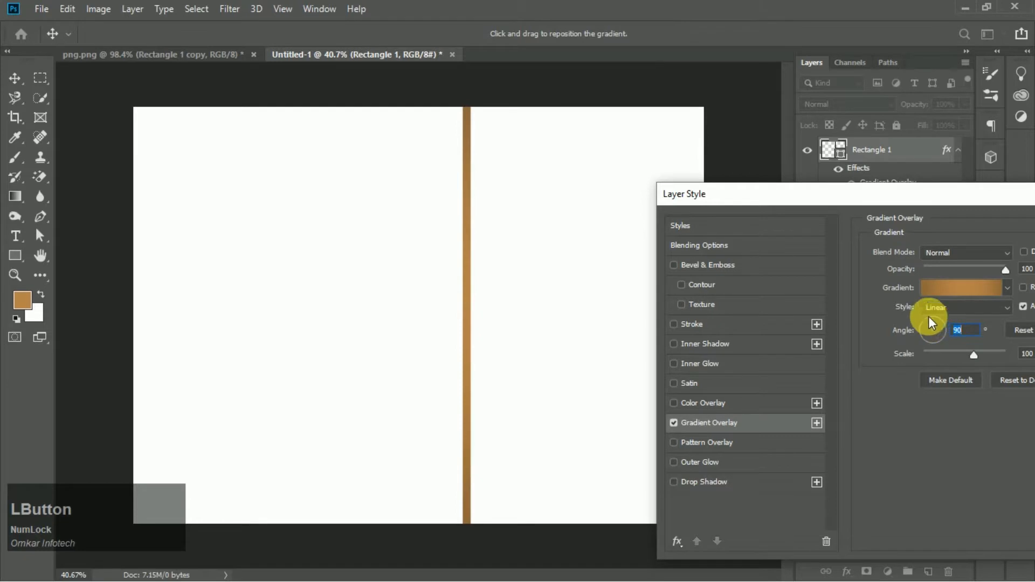
{"action": "left_click_drag", "start_coordinate": [862, 201], "coordinate": [716, 204]}
{"action": "left_click", "coordinate": [1024, 229]}
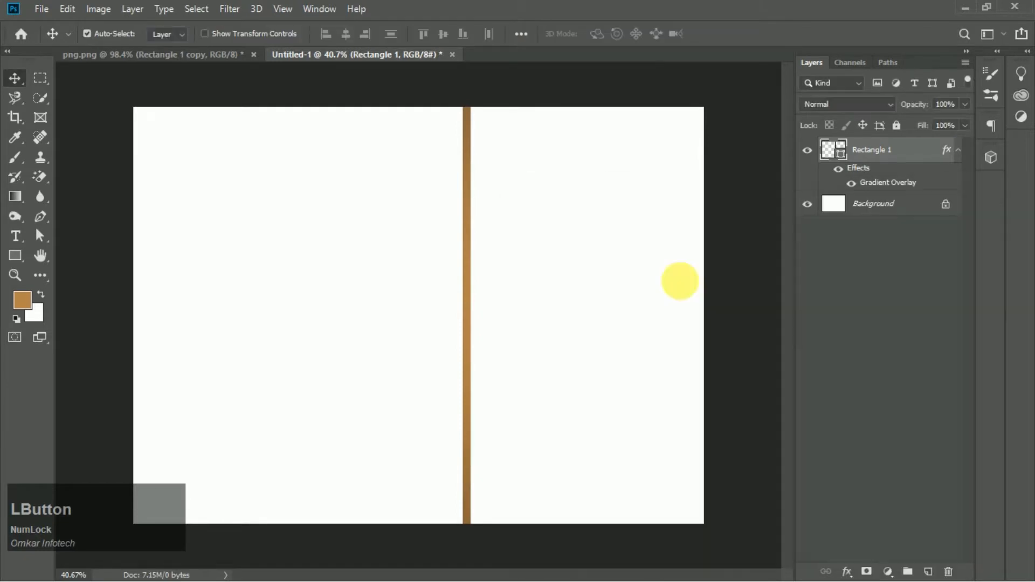
{"action": "scroll", "coordinate": [342, 309], "scroll_direction": "down", "scroll_amount": 1}
{"action": "scroll", "coordinate": [575, 303], "scroll_direction": "up", "scroll_amount": 1}
{"action": "scroll", "coordinate": [575, 307], "scroll_direction": "down", "scroll_amount": 1}
{"action": "scroll", "coordinate": [575, 307], "scroll_direction": "up", "scroll_amount": 1}
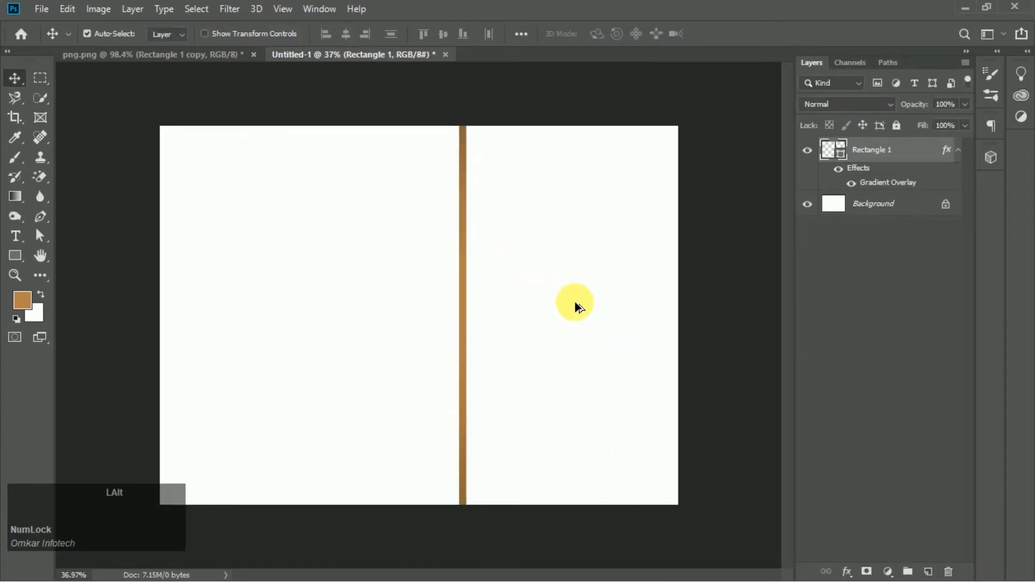
{"action": "scroll", "coordinate": [577, 307], "scroll_direction": "down", "scroll_amount": 1}
{"action": "scroll", "coordinate": [577, 307], "scroll_direction": "up", "scroll_amount": 1}
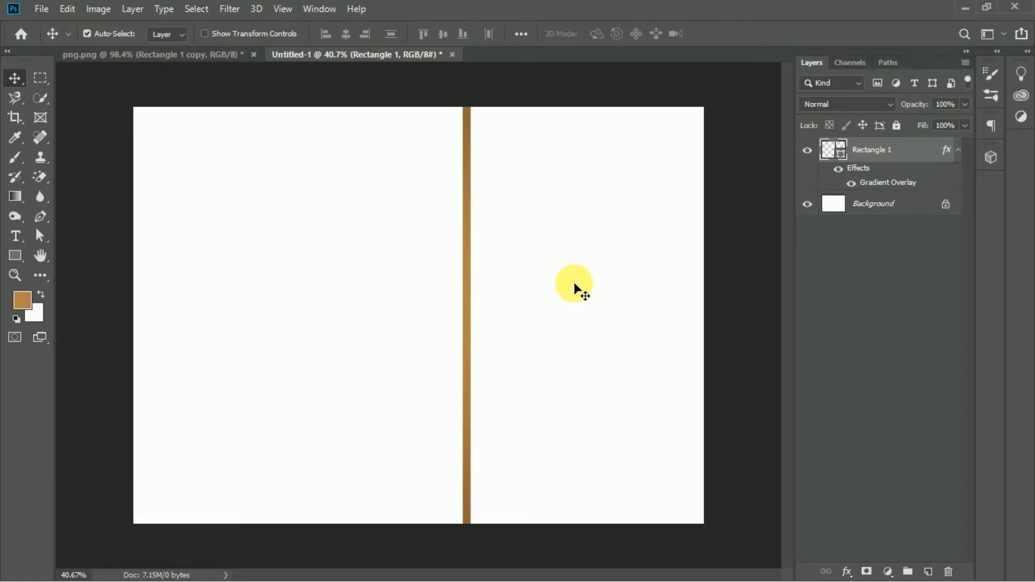
{"action": "scroll", "coordinate": [545, 268], "scroll_direction": "down", "scroll_amount": 1}
{"action": "scroll", "coordinate": [546, 268], "scroll_direction": "up", "scroll_amount": 1}
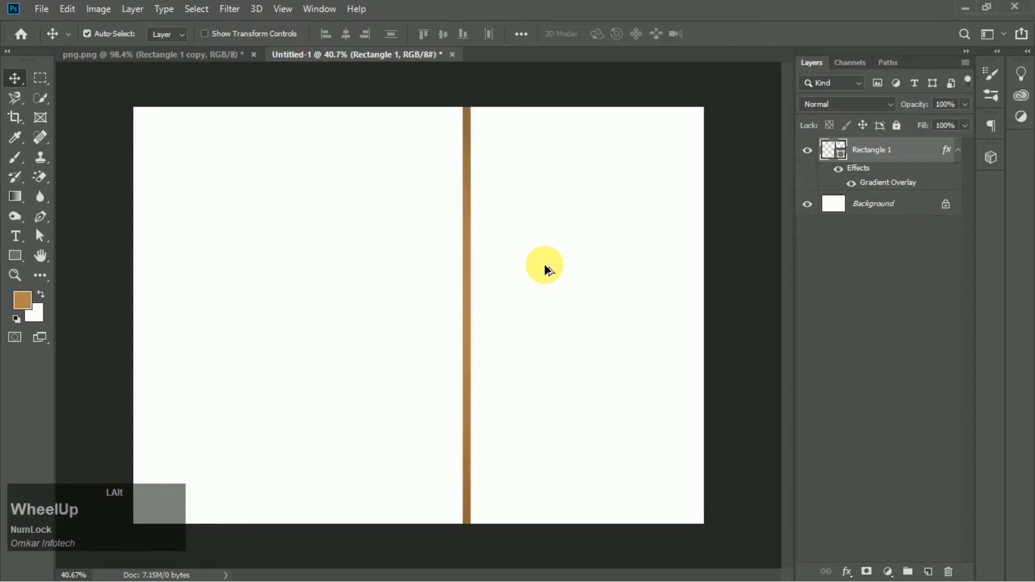
- Try drawing a circle of about 798 px with the Ellipse tool over the bar and removing its fill, then undo it
{"action": "right_click", "coordinate": [15, 256]}
{"action": "left_click", "coordinate": [51, 284]}
{"action": "left_click_drag", "start_coordinate": [432, 209], "coordinate": [657, 418]}
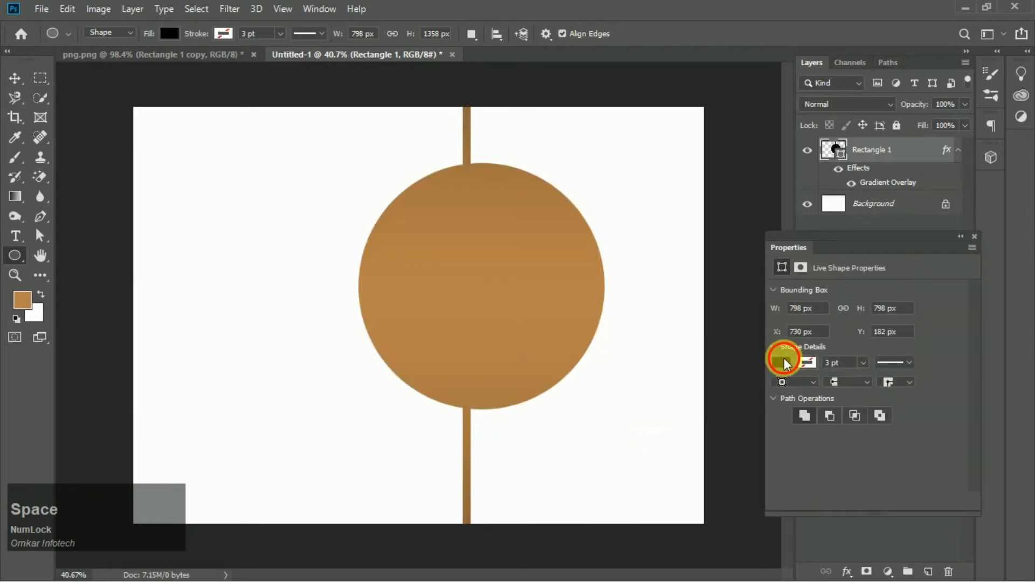
{"action": "left_click", "coordinate": [783, 363]}
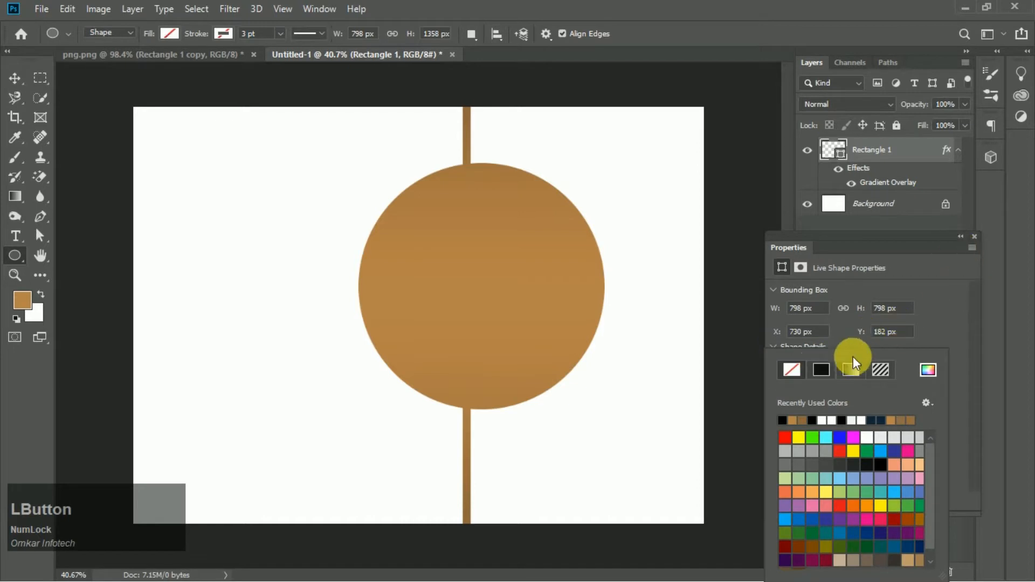
{"action": "left_click", "coordinate": [856, 339]}
{"action": "left_click", "coordinate": [775, 365]}
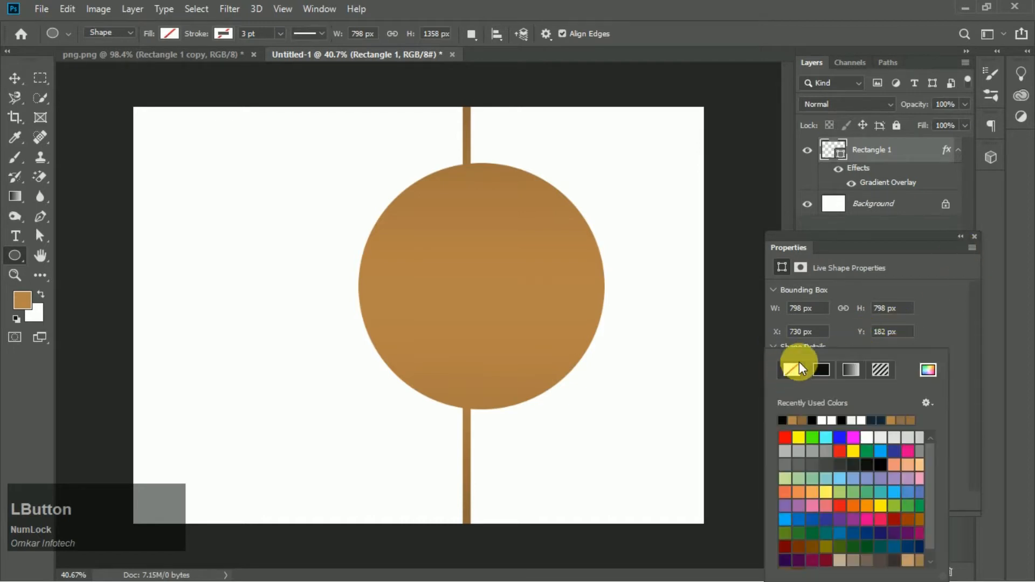
{"action": "left_click", "coordinate": [842, 343]}
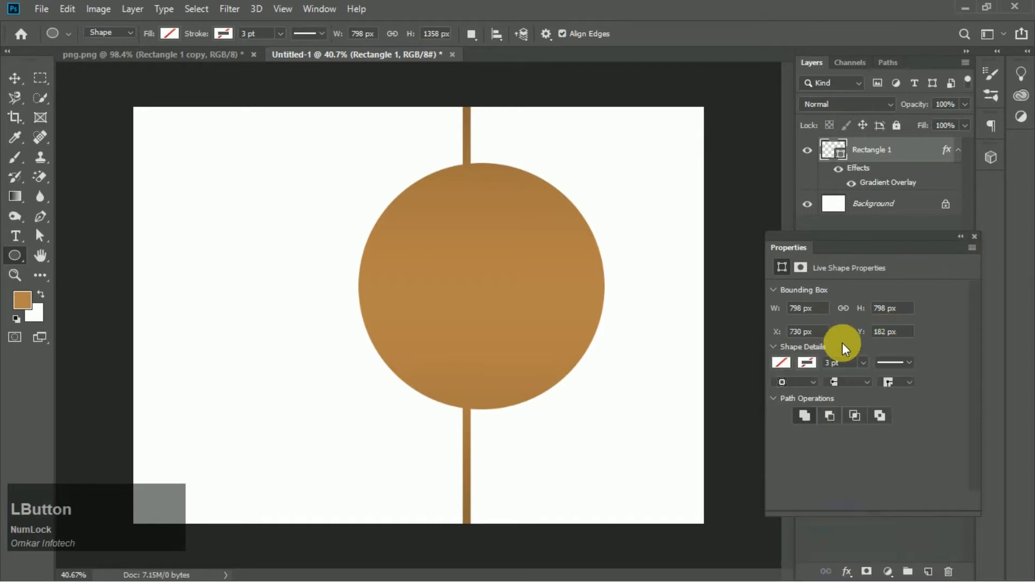
{"action": "left_click", "coordinate": [977, 236]}
{"action": "key", "text": "ctrl+z"}
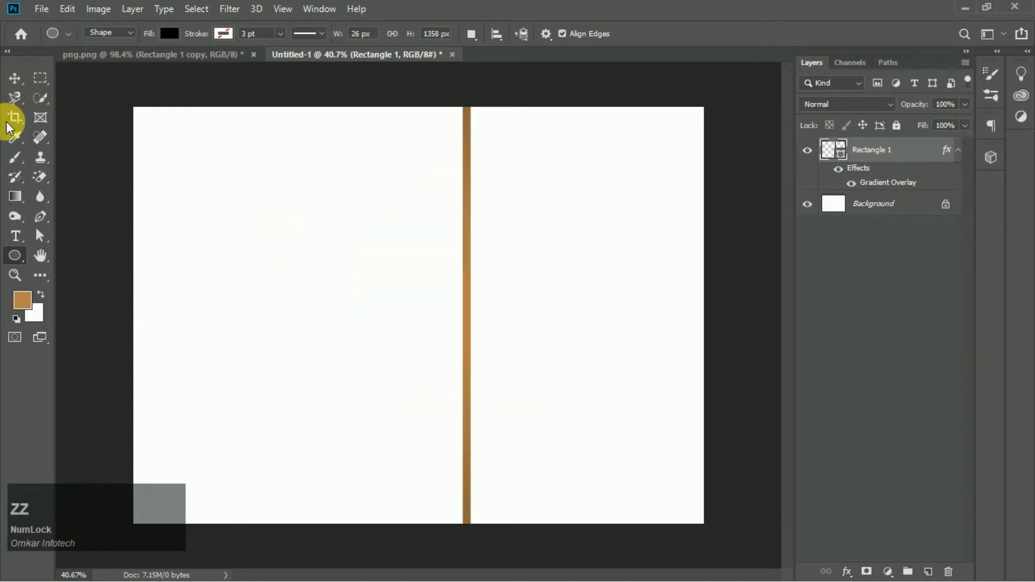
- Draw a new circle about 816 px wide as its own layer above the background
{"action": "left_click", "coordinate": [473, 34]}
{"action": "left_click", "coordinate": [473, 33]}
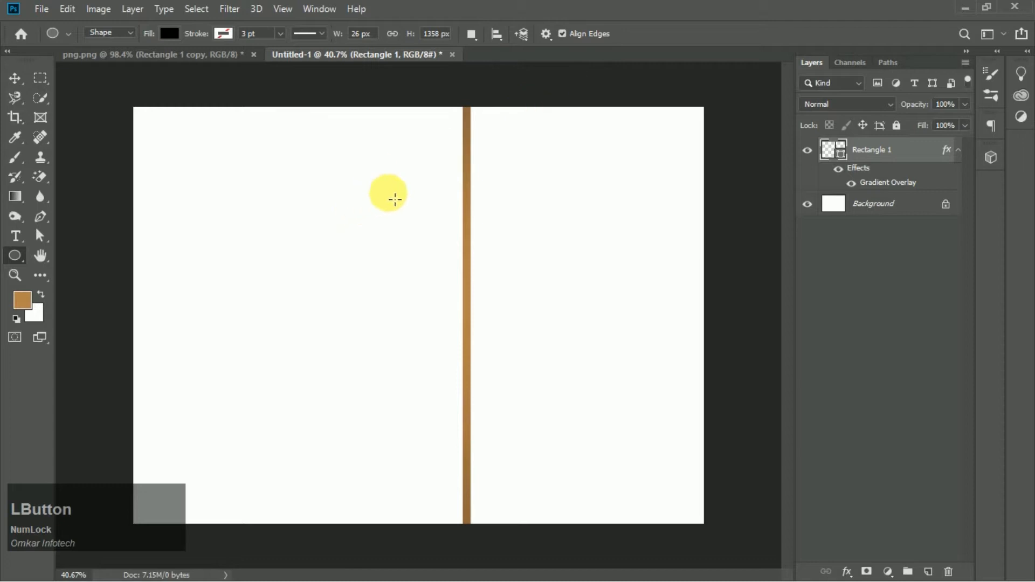
{"action": "left_click", "coordinate": [877, 204]}
{"action": "left_click_drag", "start_coordinate": [424, 223], "coordinate": [635, 438]}
{"action": "key", "text": "space"}
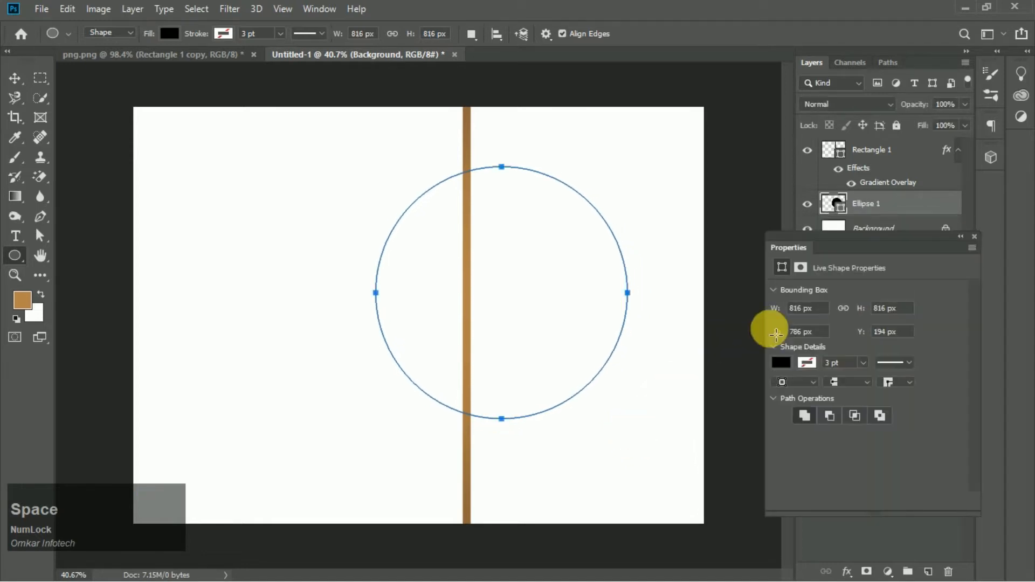
- Set the circle's fill to none and its stroke to the sampled brown at 3.74 pt
{"action": "left_click", "coordinate": [777, 368]}
{"action": "left_click", "coordinate": [779, 368]}
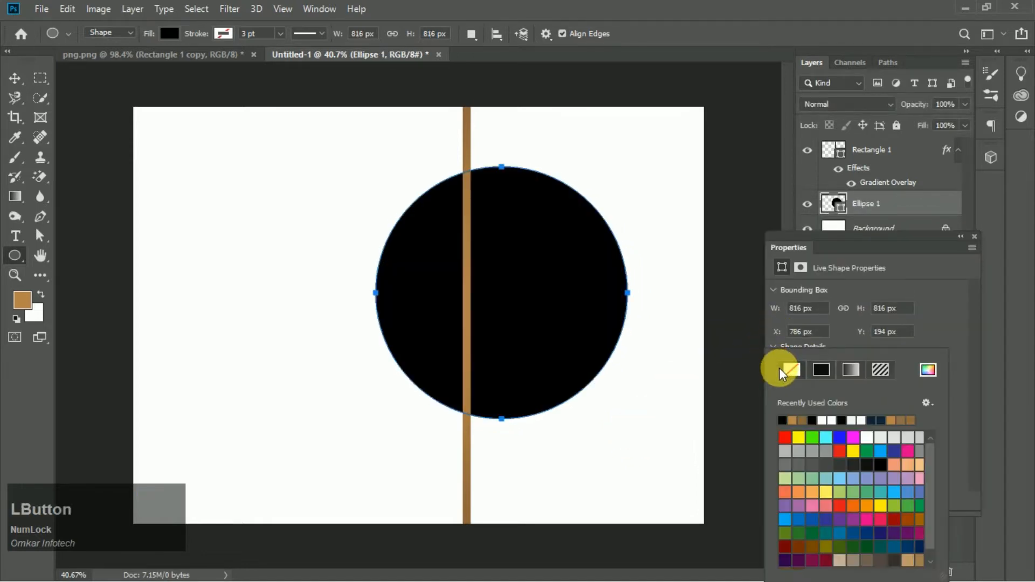
{"action": "left_click", "coordinate": [842, 336]}
{"action": "left_click", "coordinate": [808, 363]}
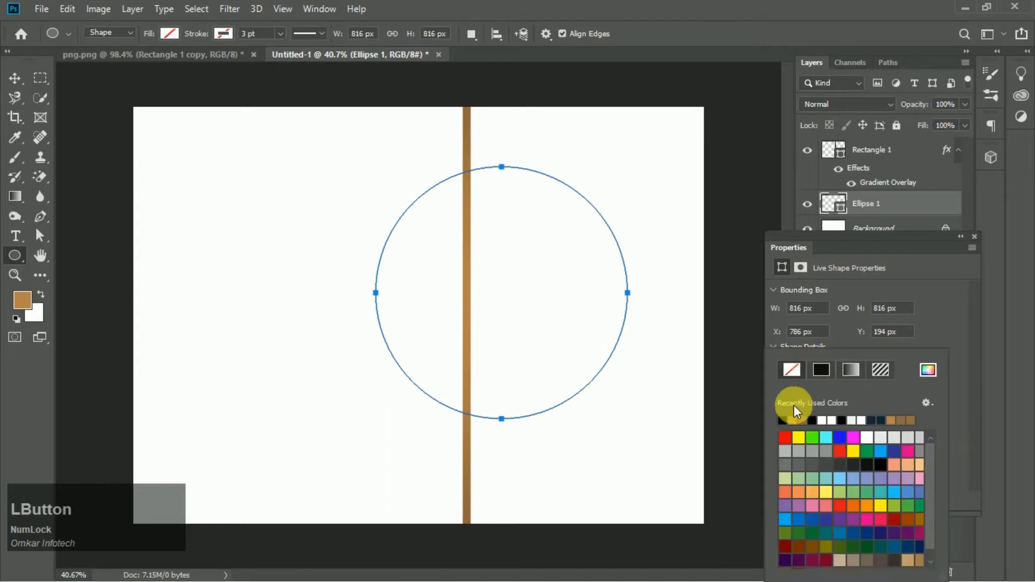
{"action": "left_click", "coordinate": [793, 421]}
{"action": "left_click", "coordinate": [842, 341]}
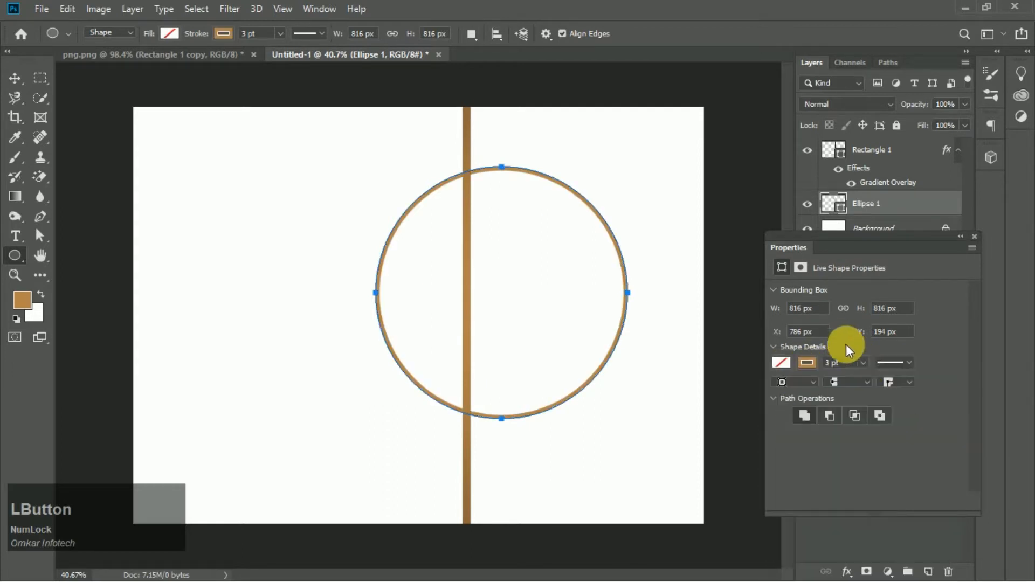
{"action": "left_click_drag", "start_coordinate": [865, 380], "coordinate": [866, 378]}
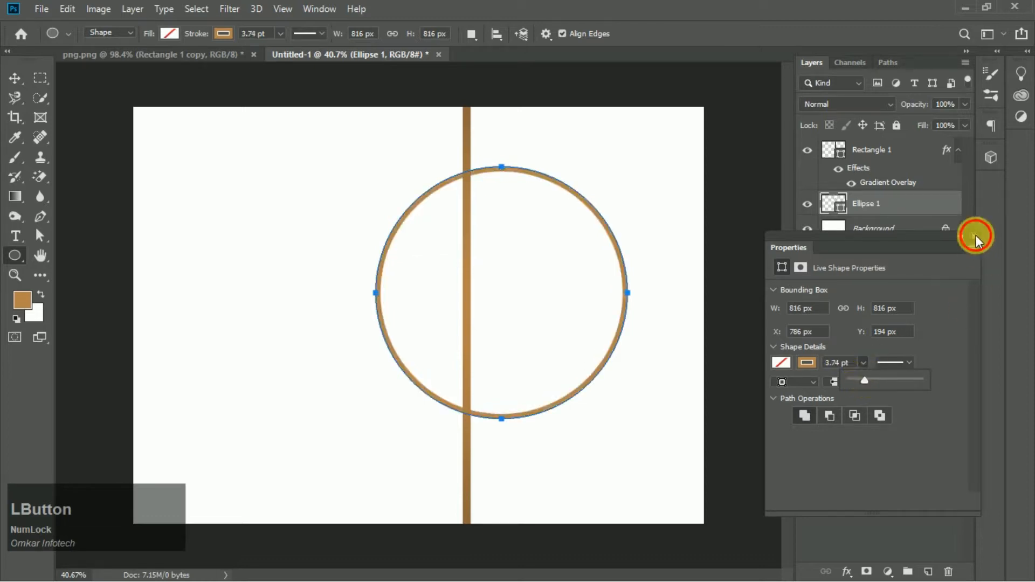
{"action": "left_click", "coordinate": [975, 236]}
- Copy the bar's layer style and paste it onto the circle layer
{"action": "right_click", "coordinate": [884, 152]}
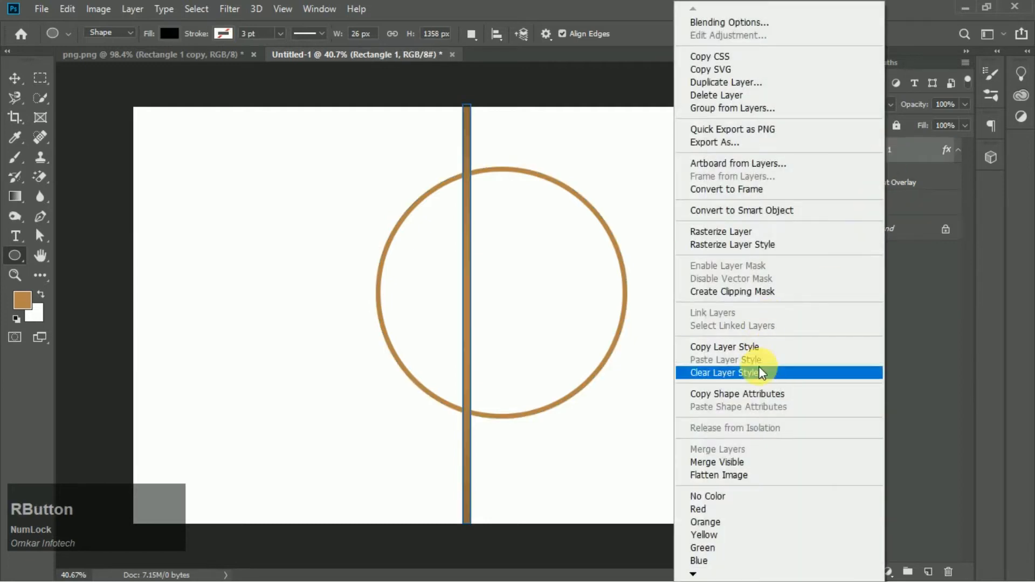
{"action": "left_click", "coordinate": [755, 346]}
{"action": "right_click", "coordinate": [926, 204]}
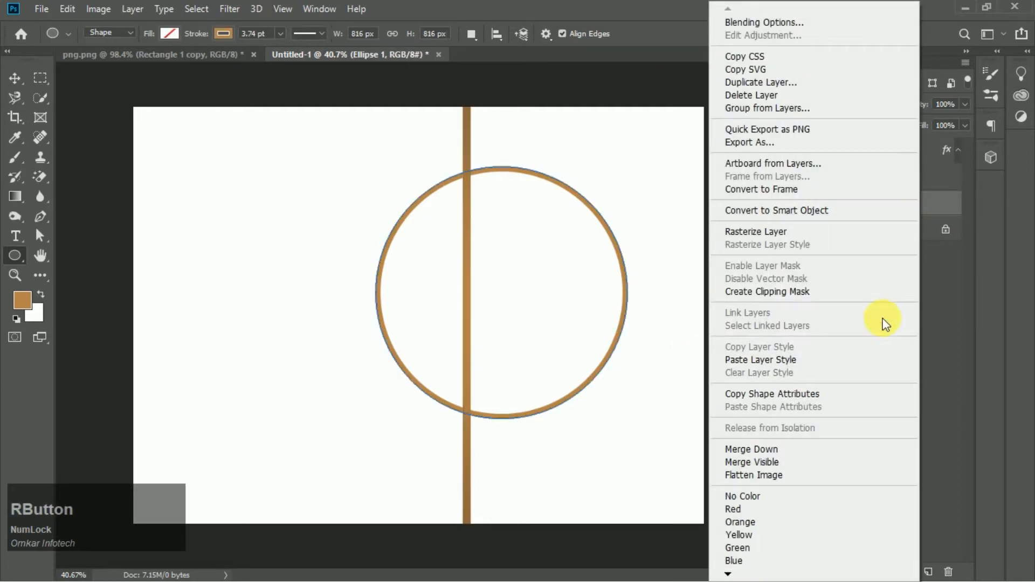
{"action": "left_click", "coordinate": [830, 358]}
- Duplicate the circle layer and nudge the copy about five pixels right and five pixels down
{"action": "left_click", "coordinate": [14, 78]}
{"action": "scroll", "coordinate": [647, 312], "scroll_direction": "down", "scroll_amount": 2}
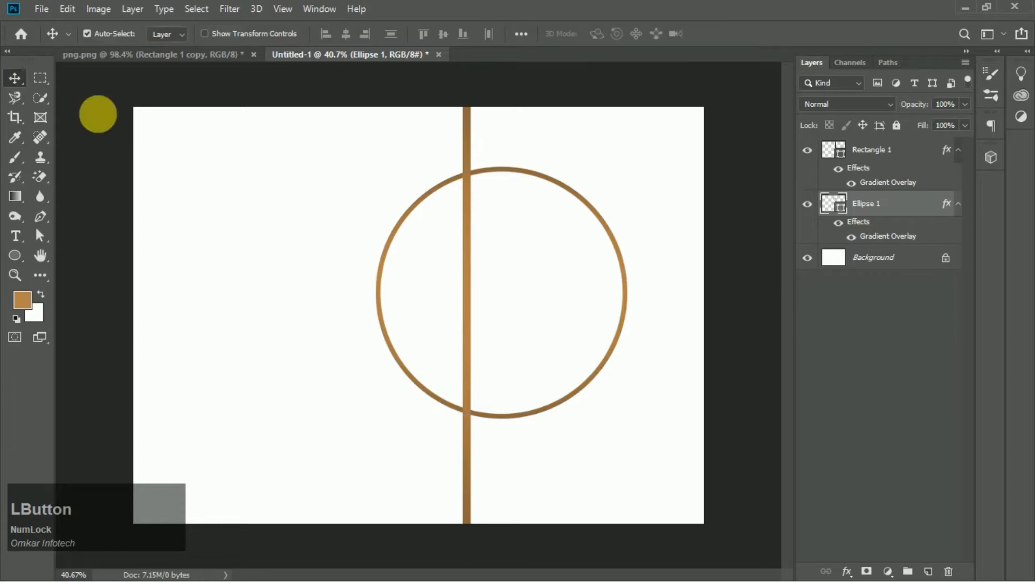
{"action": "scroll", "coordinate": [647, 313], "scroll_direction": "up", "scroll_amount": 2}
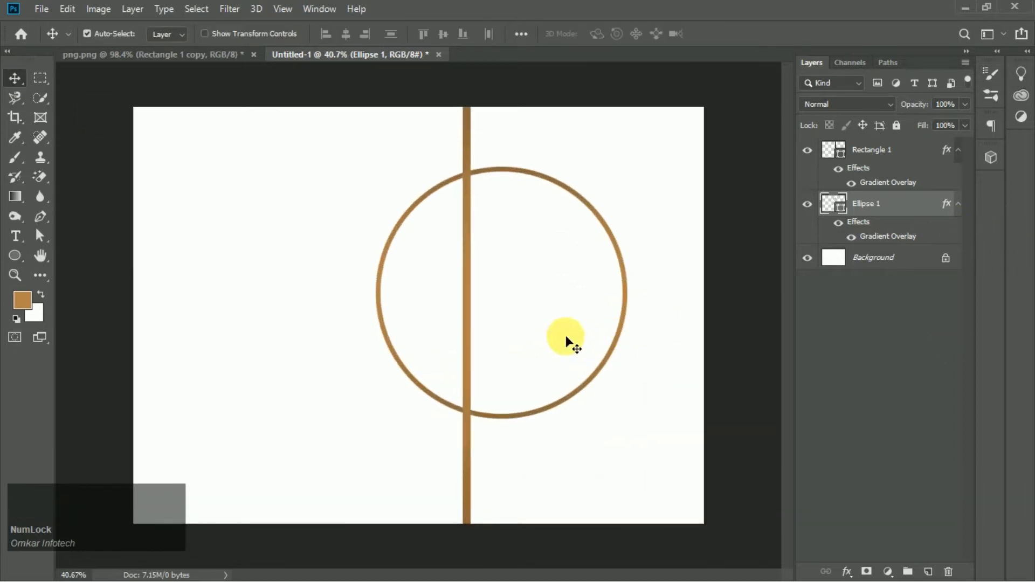
{"action": "scroll", "coordinate": [492, 316], "scroll_direction": "down", "scroll_amount": 1}
{"action": "scroll", "coordinate": [562, 307], "scroll_direction": "up", "scroll_amount": 2}
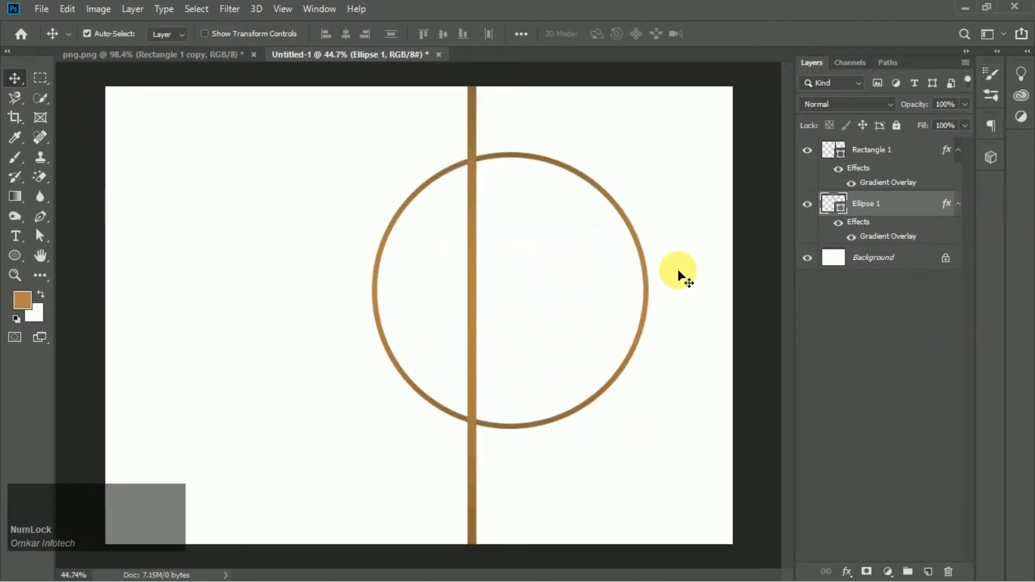
{"action": "key", "text": "ctrl+j"}
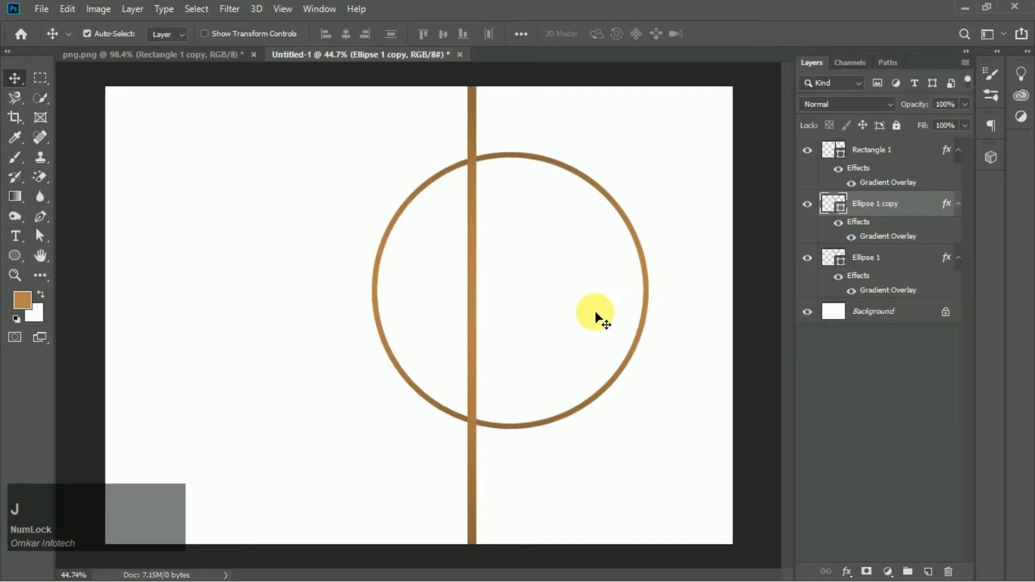
{"action": "key", "text": "Right"}
{"action": "key", "text": "Right"}
{"action": "key", "text": "Right"}
{"action": "key", "text": "Right"}
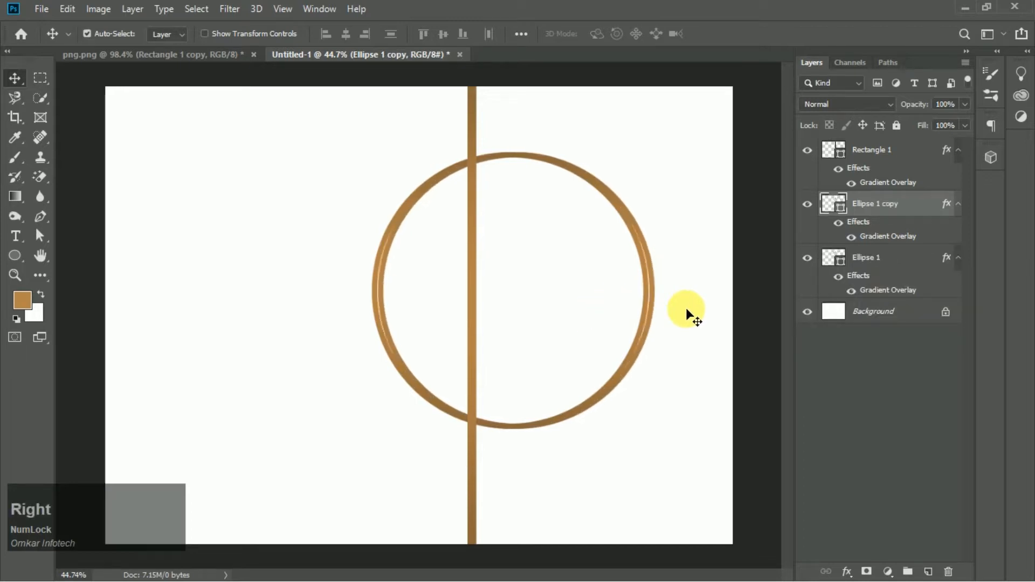
{"action": "key", "text": "Down"}
{"action": "key", "text": "Down"}
{"action": "key", "text": "Right"}
{"action": "key", "text": "Right"}
{"action": "key", "text": "Down"}
{"action": "key", "text": "Down"}
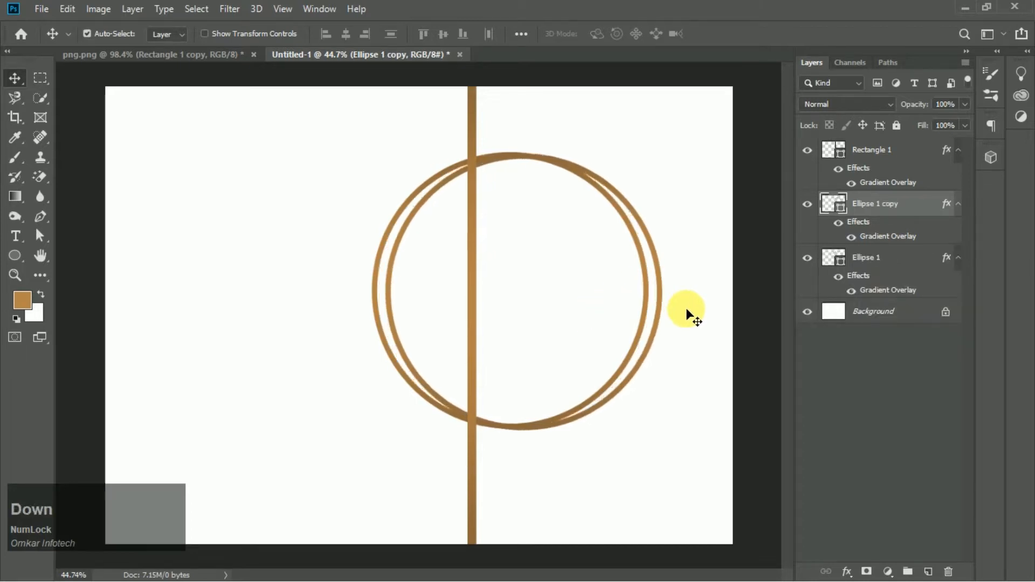
{"action": "key", "text": "Left"}
{"action": "key", "text": "Down"}
{"action": "key", "text": "Down"}
{"action": "key", "text": "Right"}
{"action": "key", "text": "Right"}
{"action": "key", "text": "Left"}
{"action": "key", "text": "Up"}
- Reduce the copied circle's stroke width to 1.12 pt
{"action": "left_click", "coordinate": [15, 255]}
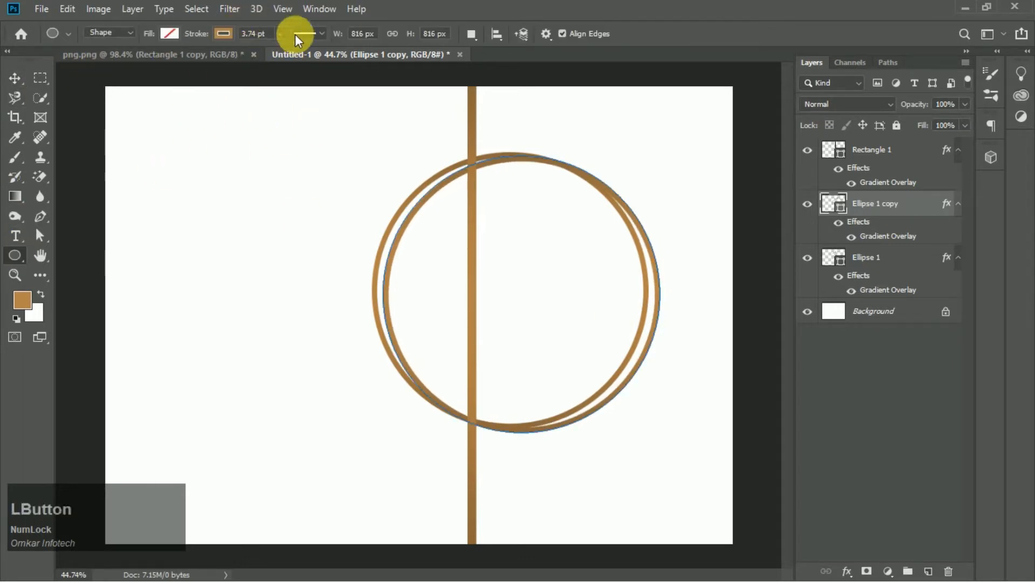
{"action": "left_click_drag", "start_coordinate": [277, 47], "coordinate": [280, 48]}
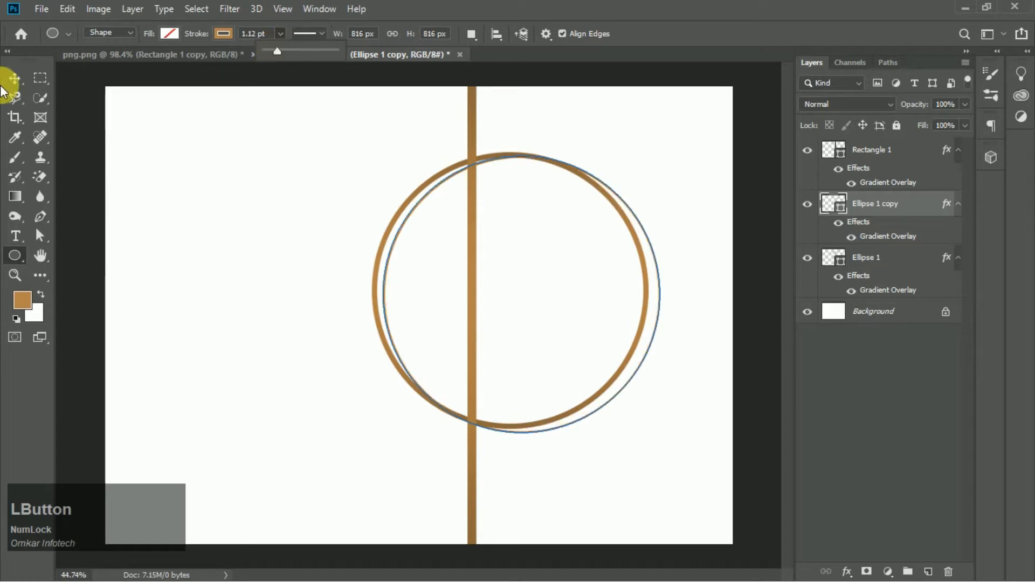
{"action": "left_click", "coordinate": [15, 77]}
{"action": "scroll", "coordinate": [555, 219], "scroll_direction": "down", "scroll_amount": 2}
{"action": "scroll", "coordinate": [554, 220], "scroll_direction": "up", "scroll_amount": 2}
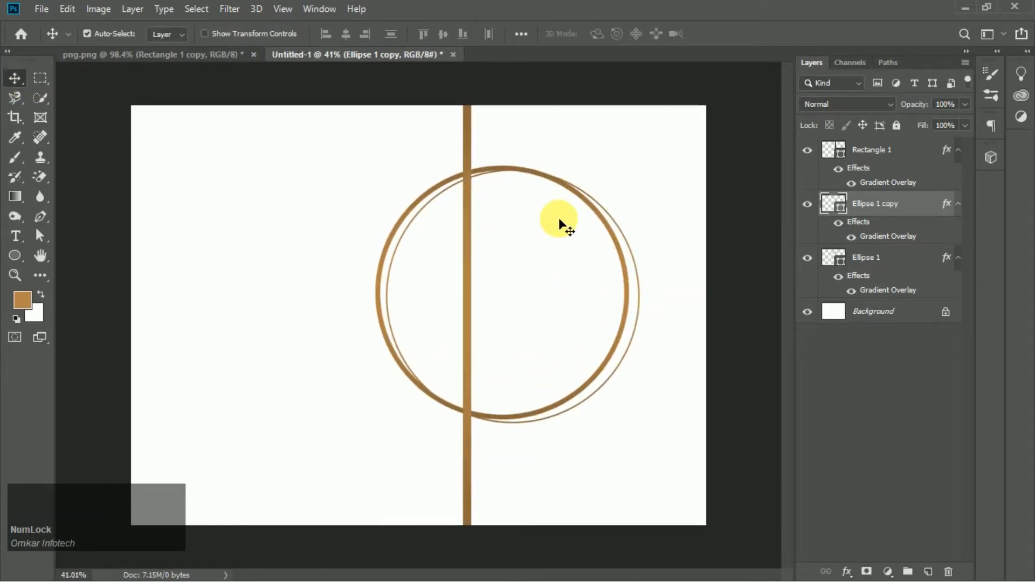
- Duplicate the thin circle and nudge the new copy three pixels right and two pixels up
{"action": "key", "text": "ctrl+j"}
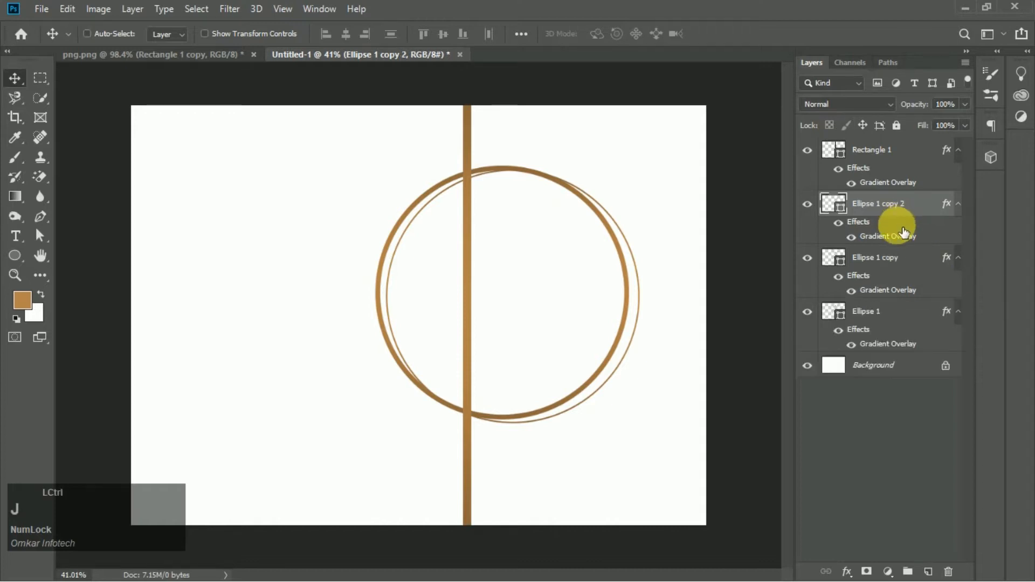
{"action": "key", "text": "Right"}
{"action": "key", "text": "Right"}
{"action": "key", "text": "Right"}
{"action": "key", "text": "Right"}
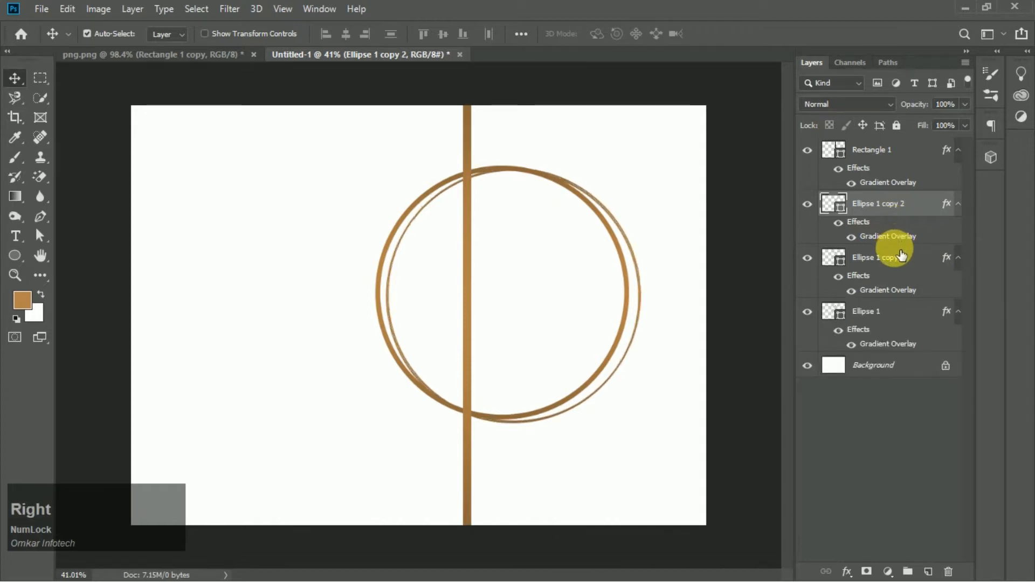
{"action": "key", "text": "Up"}
{"action": "key", "text": "Up"}
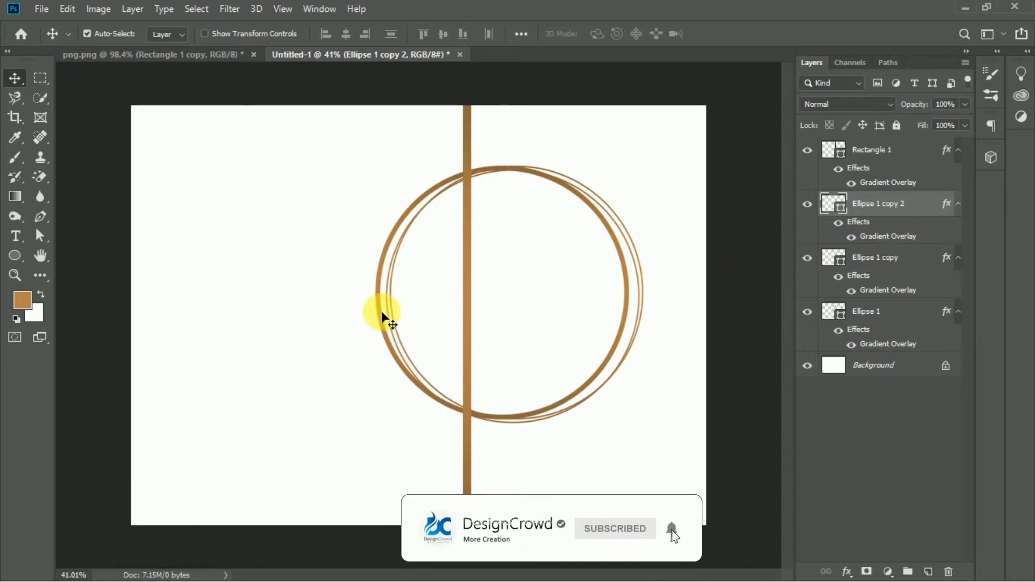
- Give the original circle layer a solid fill so it becomes a filled disc under its gradient overlay
{"action": "left_click", "coordinate": [868, 311]}
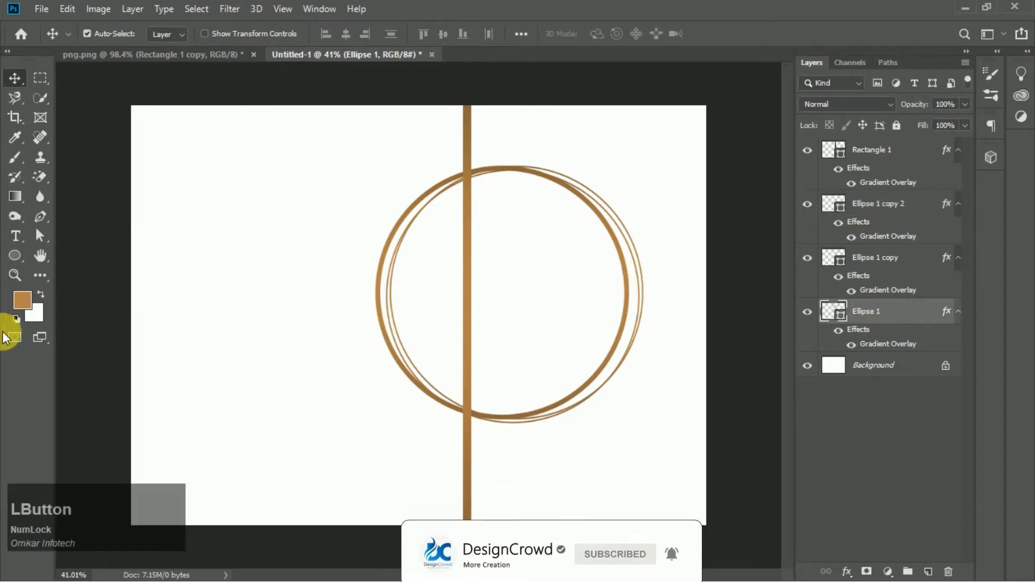
{"action": "left_click", "coordinate": [17, 256]}
{"action": "left_click", "coordinate": [170, 33]}
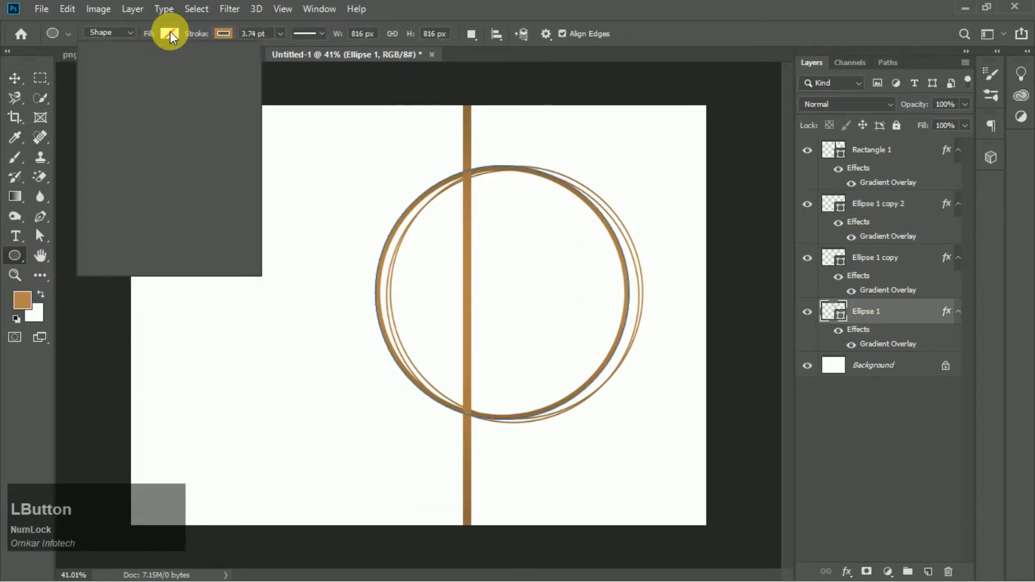
{"action": "left_click", "coordinate": [141, 118]}
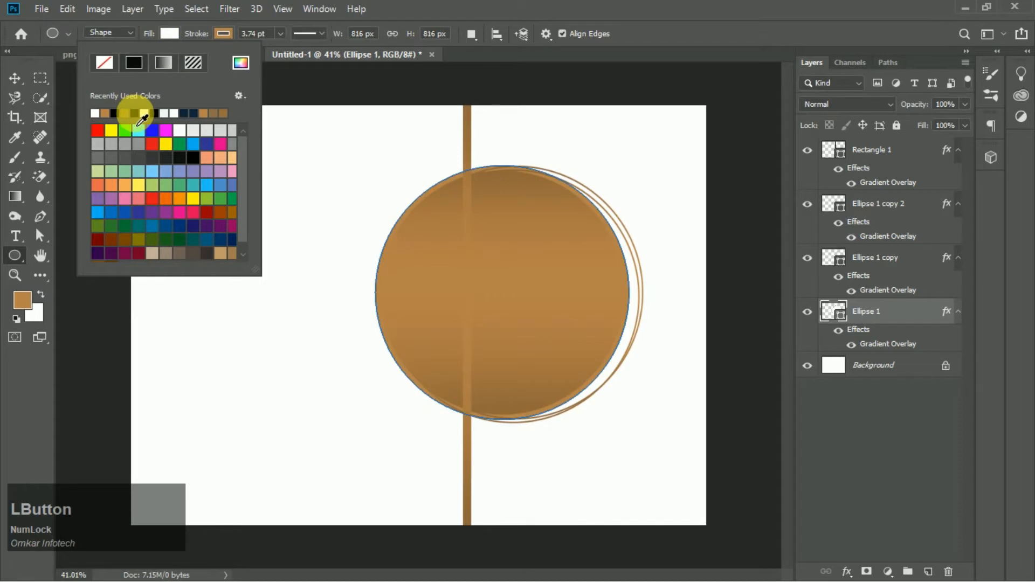
{"action": "left_click", "coordinate": [15, 78]}
{"action": "scroll", "coordinate": [460, 268], "scroll_direction": "down", "scroll_amount": 1}
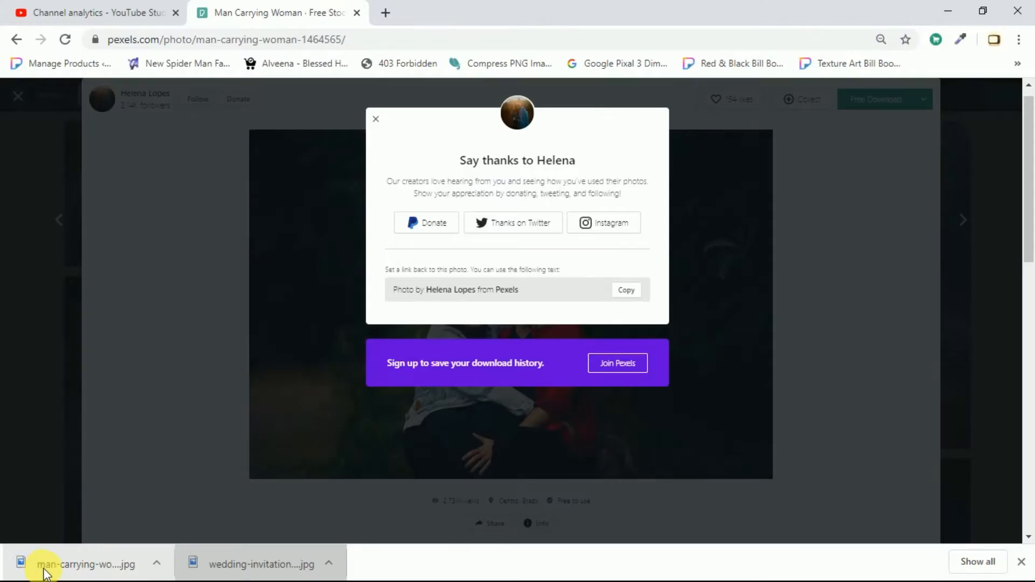
- Place the couple photo into the document directly above the original circle layer
{"action": "left_click_drag", "start_coordinate": [43, 572], "coordinate": [532, 371]}
{"action": "key", "text": "alt+Tab"}
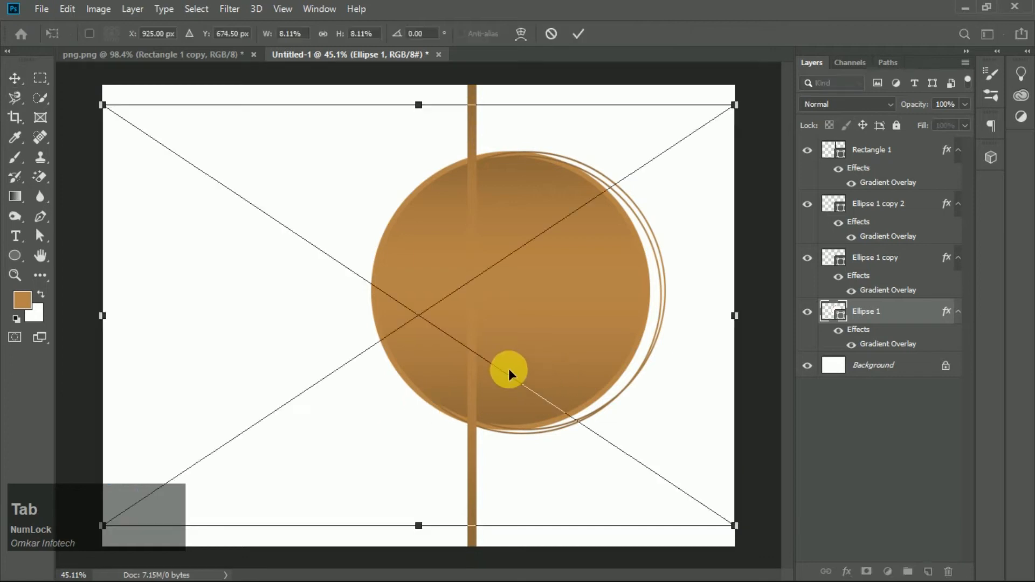
{"action": "scroll", "coordinate": [487, 350], "scroll_direction": "down", "scroll_amount": 3}
{"action": "left_click", "coordinate": [521, 289]}
{"action": "scroll", "coordinate": [521, 290], "scroll_direction": "up", "scroll_amount": 6}
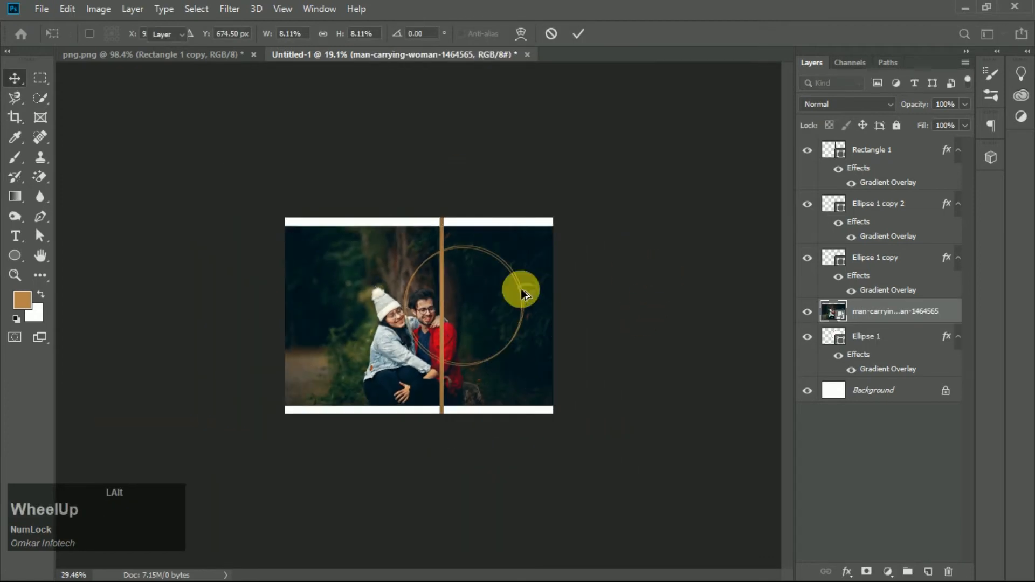
{"action": "scroll", "coordinate": [521, 289], "scroll_direction": "down", "scroll_amount": 2}
{"action": "scroll", "coordinate": [521, 290], "scroll_direction": "up", "scroll_amount": 1}
{"action": "key", "text": "alt"}
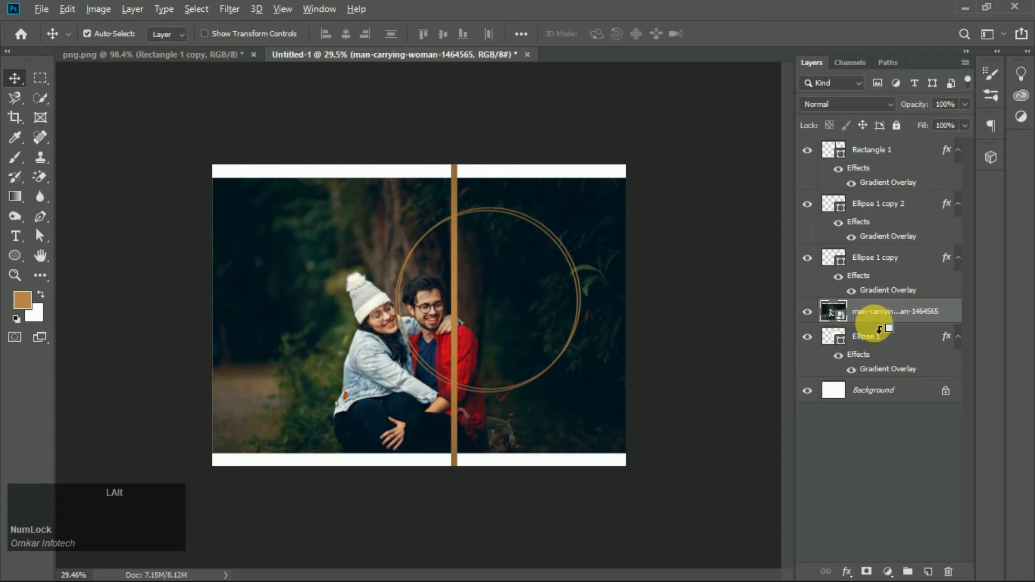
- Create a clipping mask so the photo is clipped to the original circle
{"action": "right_click", "coordinate": [883, 324]}
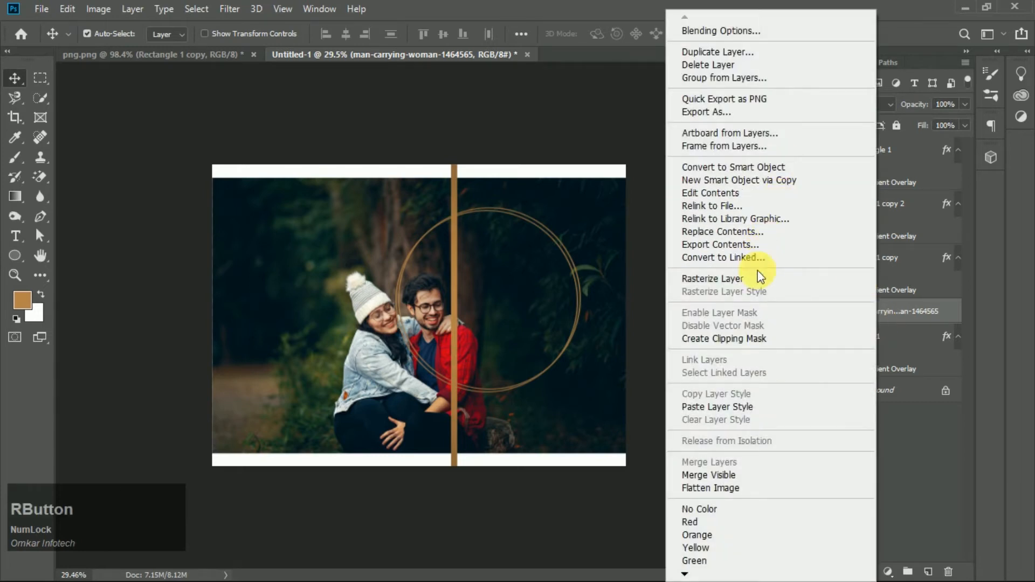
{"action": "left_click", "coordinate": [732, 341]}
{"action": "scroll", "coordinate": [1025, 265], "scroll_direction": "up", "scroll_amount": 1}
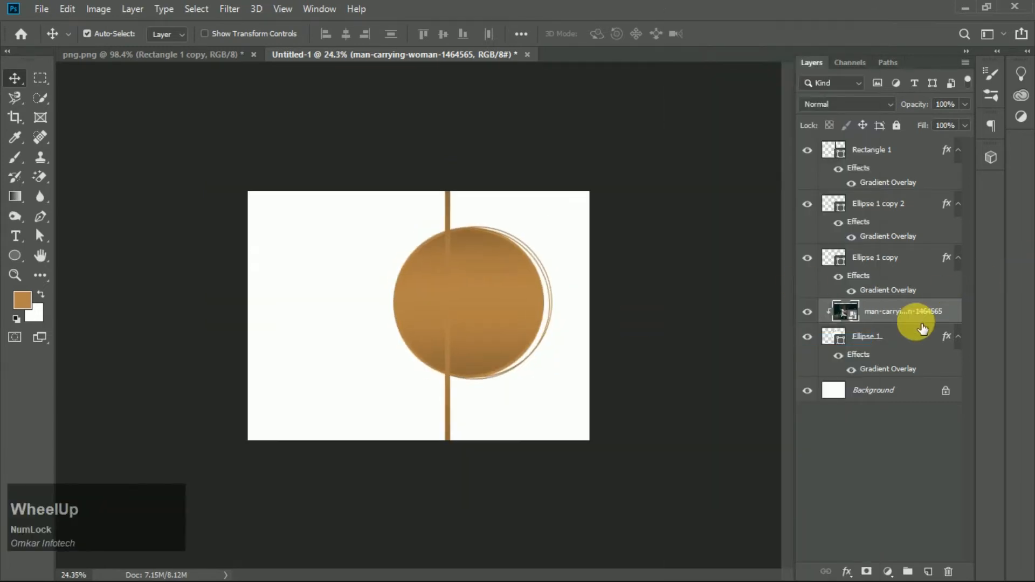
- Scale the clipped photo up with Free Transform and commit it
{"action": "key", "text": "ctrl+t"}
{"action": "left_click_drag", "start_coordinate": [442, 362], "coordinate": [519, 347]}
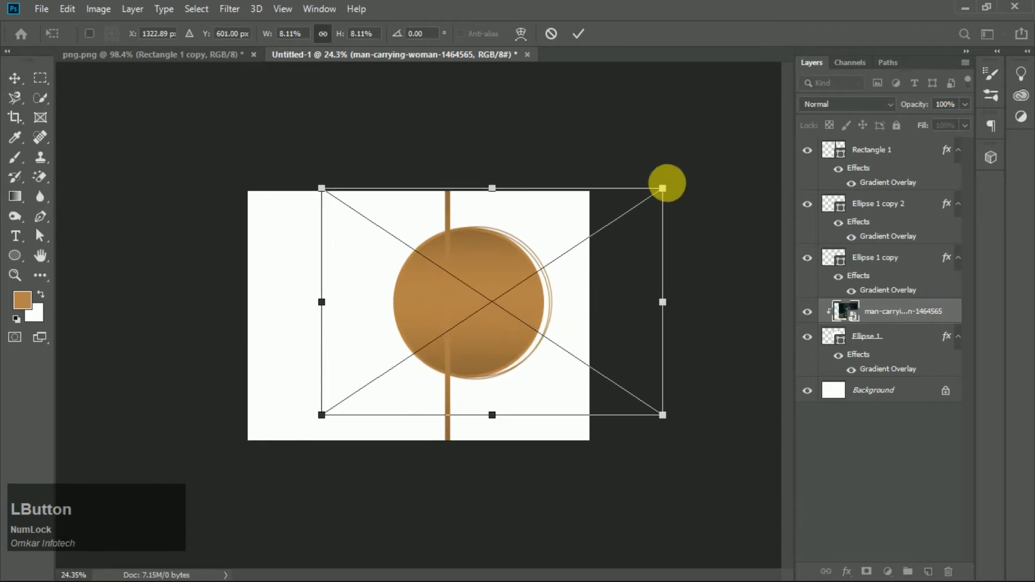
{"action": "scroll", "coordinate": [566, 269], "scroll_direction": "up", "scroll_amount": 1}
{"action": "scroll", "coordinate": [652, 321], "scroll_direction": "down", "scroll_amount": 2}
{"action": "key", "text": "Return"}
{"action": "scroll", "coordinate": [505, 293], "scroll_direction": "up", "scroll_amount": 1}
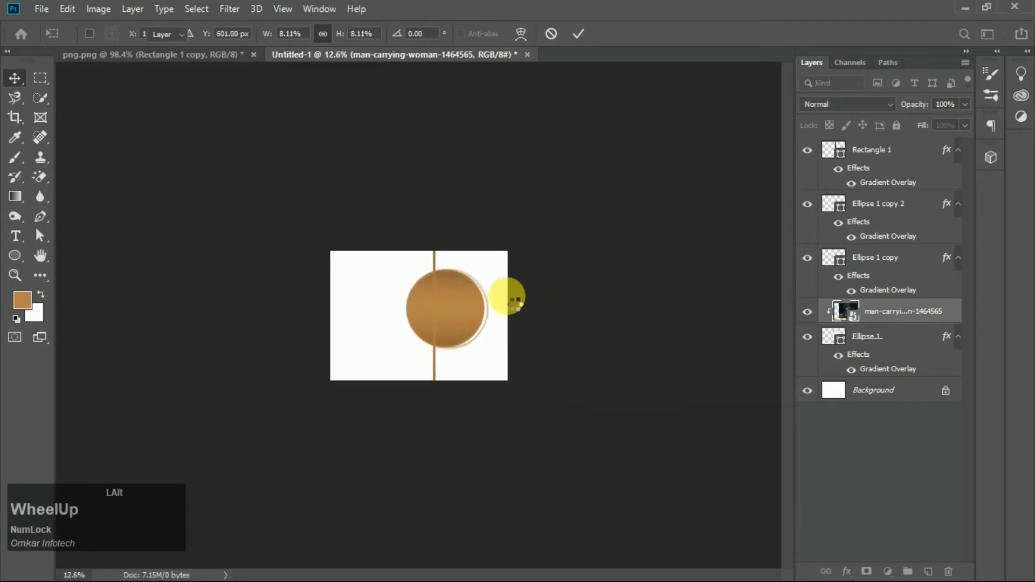
{"action": "scroll", "coordinate": [555, 299], "scroll_direction": "down", "scroll_amount": 1}
{"action": "scroll", "coordinate": [552, 296], "scroll_direction": "up", "scroll_amount": 1}
- Hide the original circle's gradient overlay effect so the clipped photo shows inside the ring
{"action": "left_click", "coordinate": [807, 340]}
{"action": "left_click", "coordinate": [808, 339]}
{"action": "left_click", "coordinate": [867, 337]}
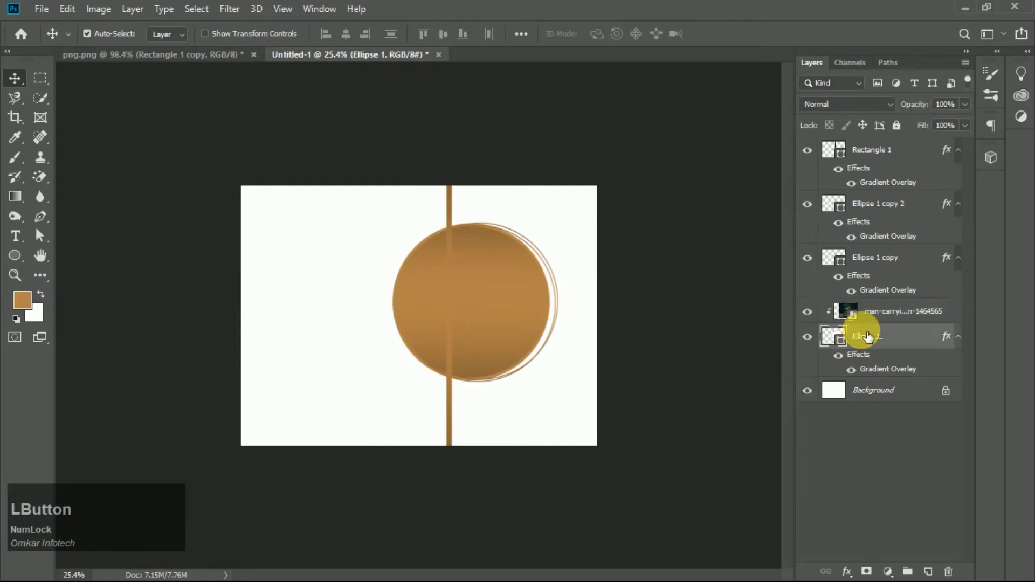
{"action": "left_click", "coordinate": [898, 311]}
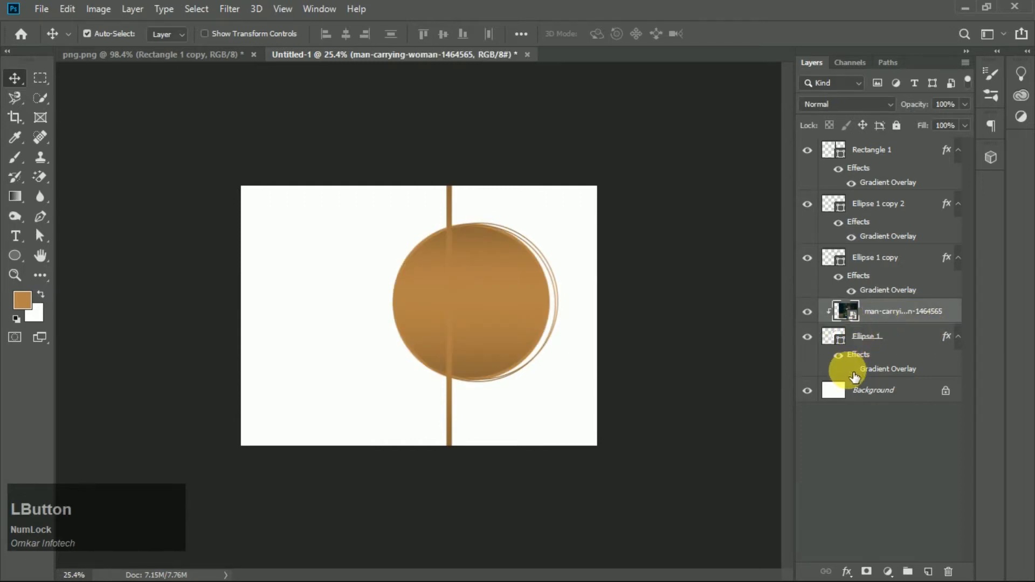
{"action": "left_click", "coordinate": [852, 371]}
{"action": "scroll", "coordinate": [561, 289], "scroll_direction": "up", "scroll_amount": 1}
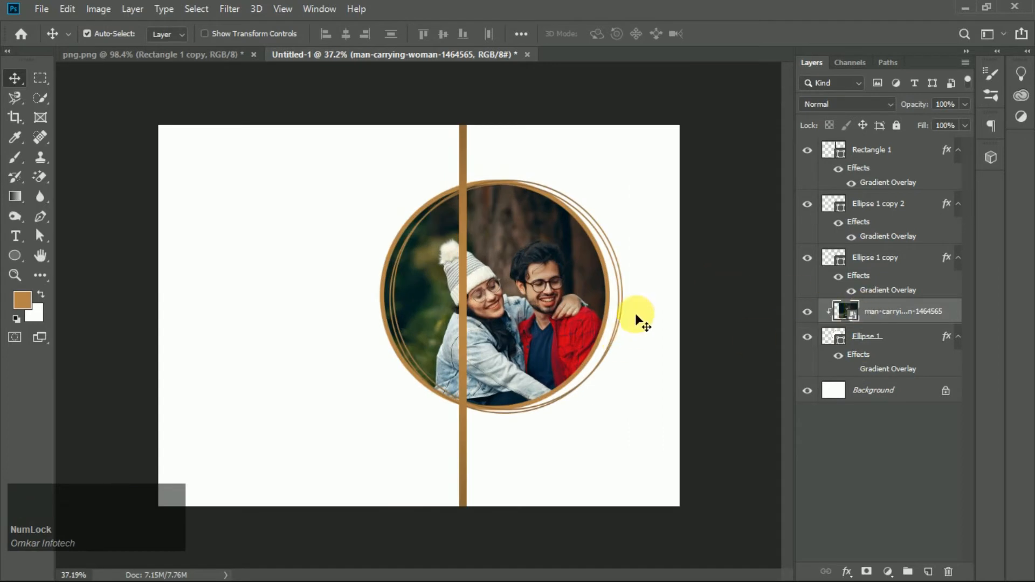
- Resize and reposition the photo with Free Transform so the couple fits inside the circle
{"action": "key", "text": "ctrl+t"}
{"action": "left_click_drag", "start_coordinate": [592, 409], "coordinate": [578, 371]}
{"action": "scroll", "coordinate": [700, 362], "scroll_direction": "down", "scroll_amount": 4}
{"action": "scroll", "coordinate": [700, 372], "scroll_direction": "up", "scroll_amount": 3}
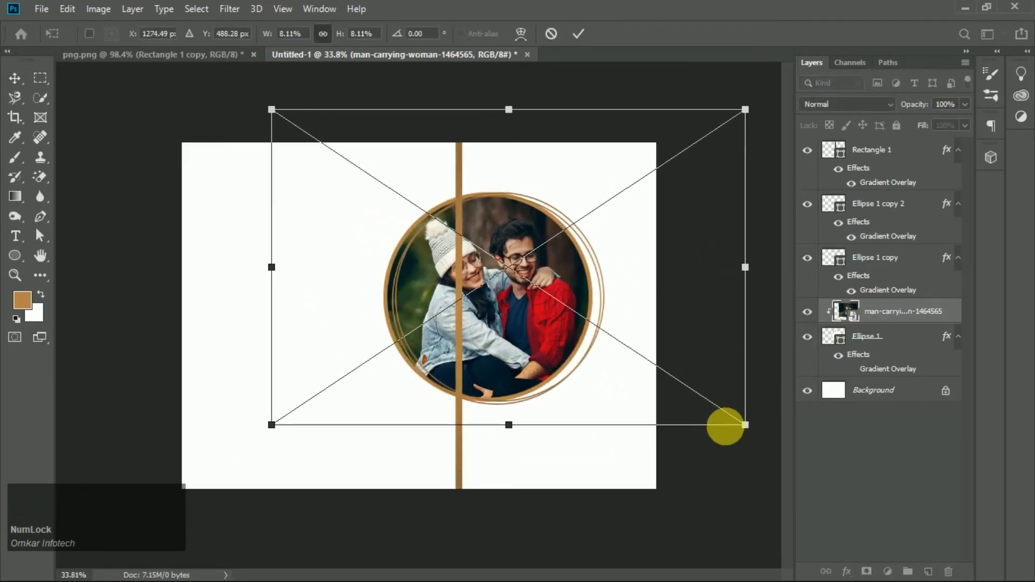
{"action": "mouse_move", "coordinate": [745, 425]}
{"action": "left_mouse_down"}
{"action": "mouse_move", "coordinate": [723, 409]}
{"action": "mouse_move", "coordinate": [747, 427]}
{"action": "left_mouse_up"}
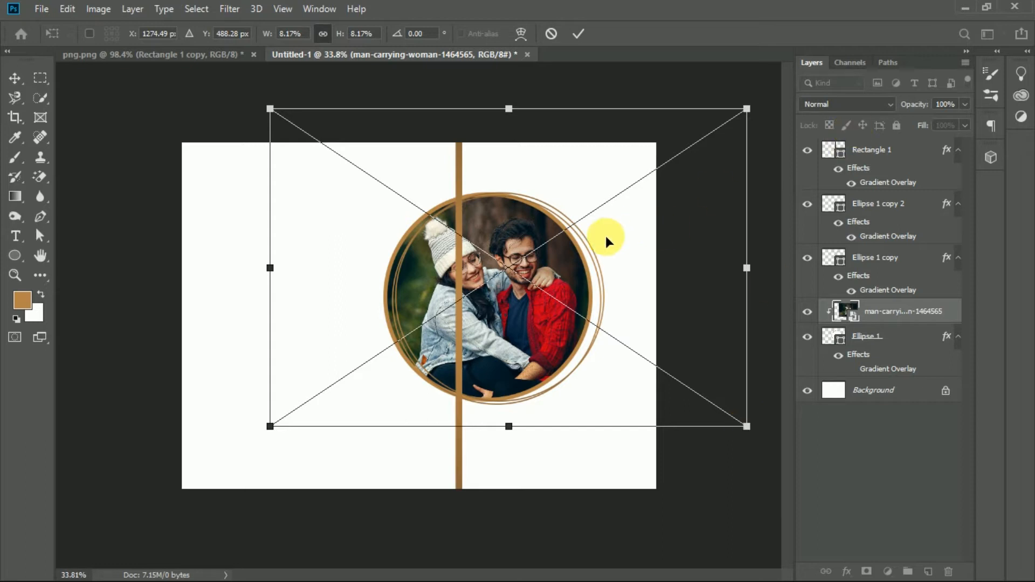
{"action": "scroll", "coordinate": [604, 238], "scroll_direction": "down", "scroll_amount": 1}
{"action": "left_click_drag", "start_coordinate": [670, 161], "coordinate": [657, 172]}
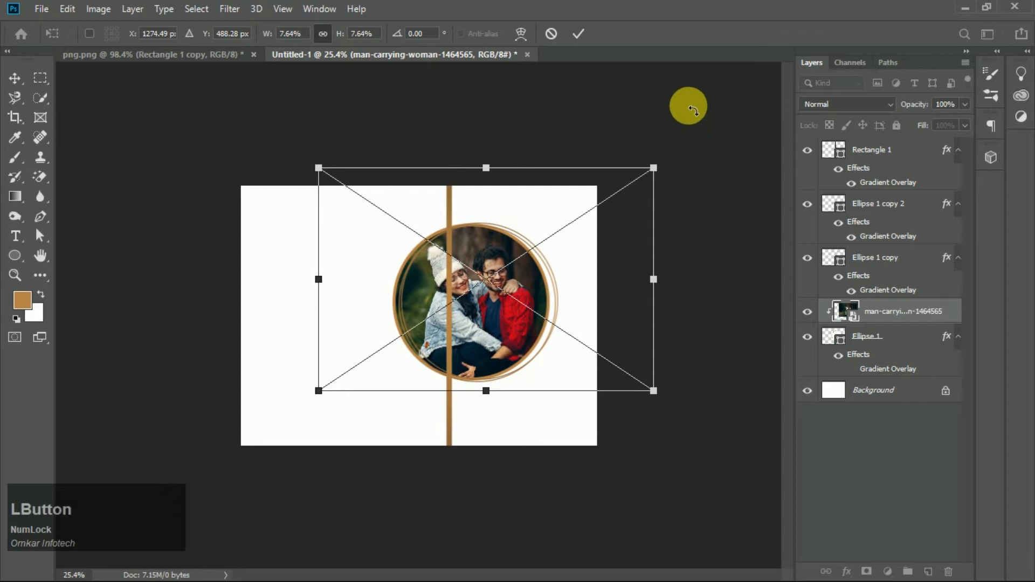
{"action": "left_click", "coordinate": [578, 33]}
- Move the bar layer down in the stack to sit just above the background
{"action": "scroll", "coordinate": [561, 269], "scroll_direction": "up", "scroll_amount": 4}
{"action": "scroll", "coordinate": [561, 272], "scroll_direction": "down", "scroll_amount": 2}
{"action": "scroll", "coordinate": [560, 274], "scroll_direction": "up", "scroll_amount": 1}
{"action": "left_click_drag", "start_coordinate": [863, 156], "coordinate": [883, 382]}
{"action": "scroll", "coordinate": [478, 271], "scroll_direction": "down", "scroll_amount": 2}
{"action": "scroll", "coordinate": [593, 264], "scroll_direction": "up", "scroll_amount": 2}
{"action": "scroll", "coordinate": [593, 264], "scroll_direction": "down", "scroll_amount": 1}
{"action": "scroll", "coordinate": [593, 270], "scroll_direction": "up", "scroll_amount": 1}
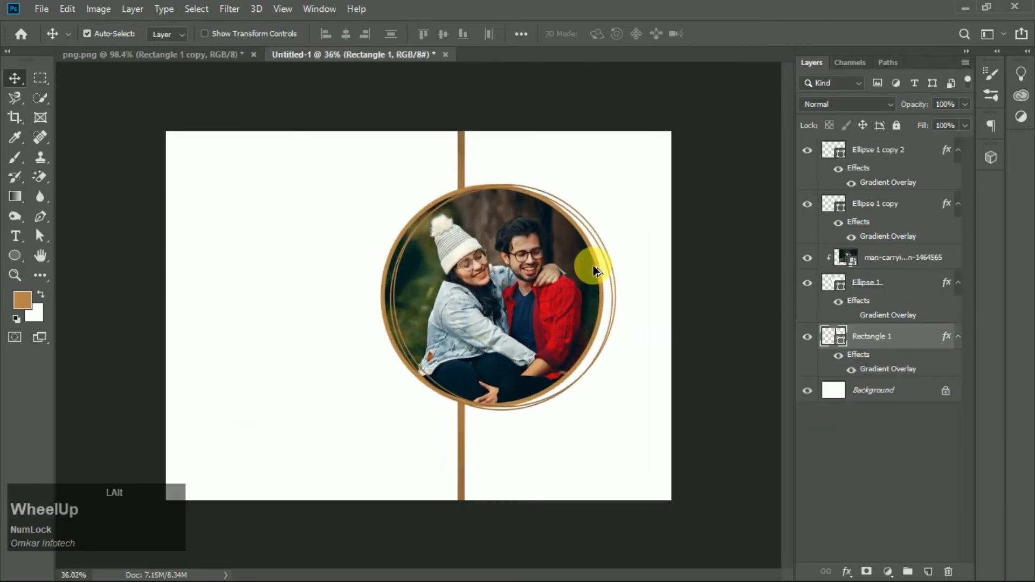
- Duplicate the top thin circle layer and hide the guides
{"action": "left_click", "coordinate": [862, 204]}
{"action": "left_click", "coordinate": [877, 155]}
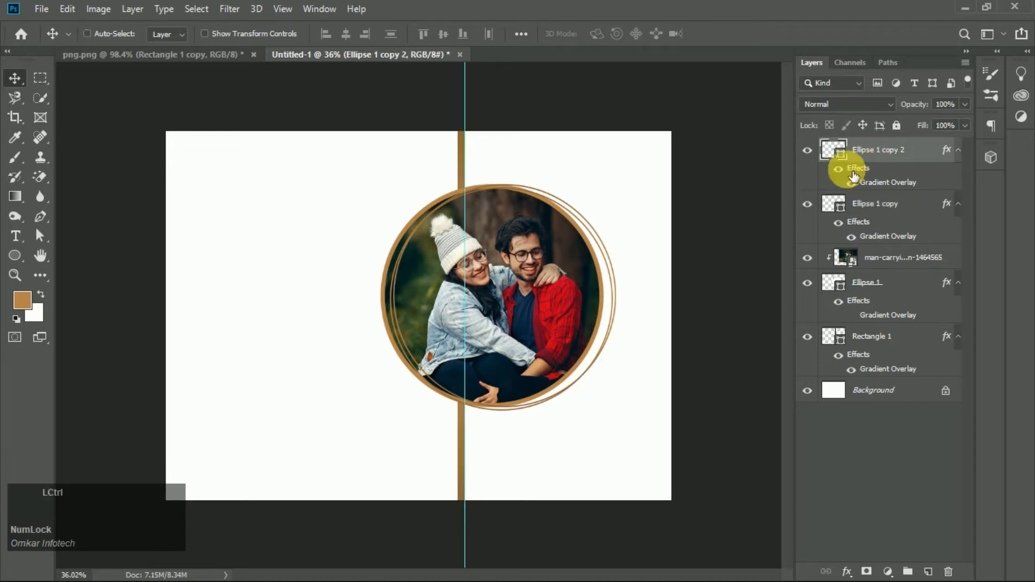
{"action": "key", "text": "ctrl+j"}
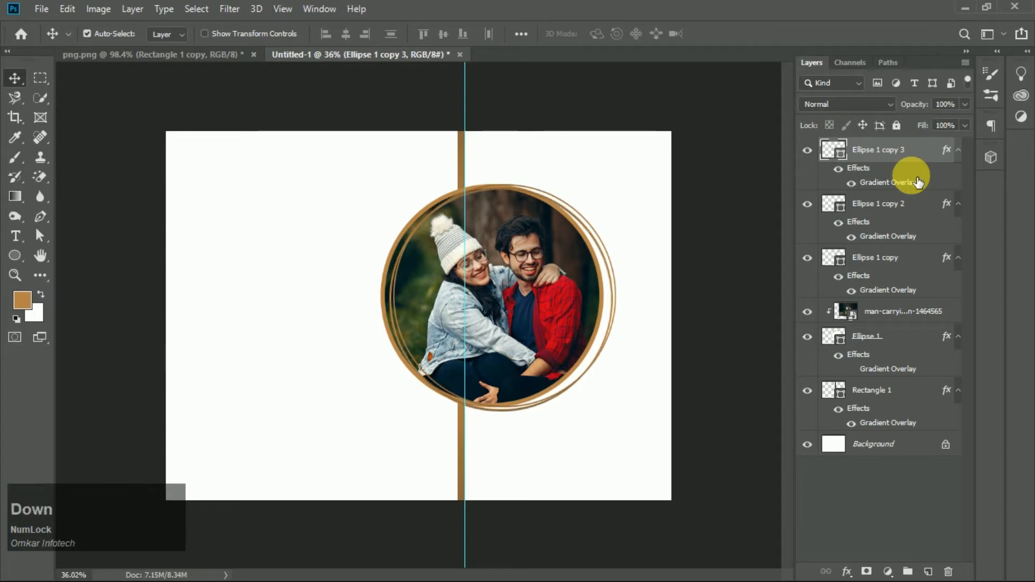
{"action": "scroll", "coordinate": [587, 208], "scroll_direction": "down", "scroll_amount": 3}
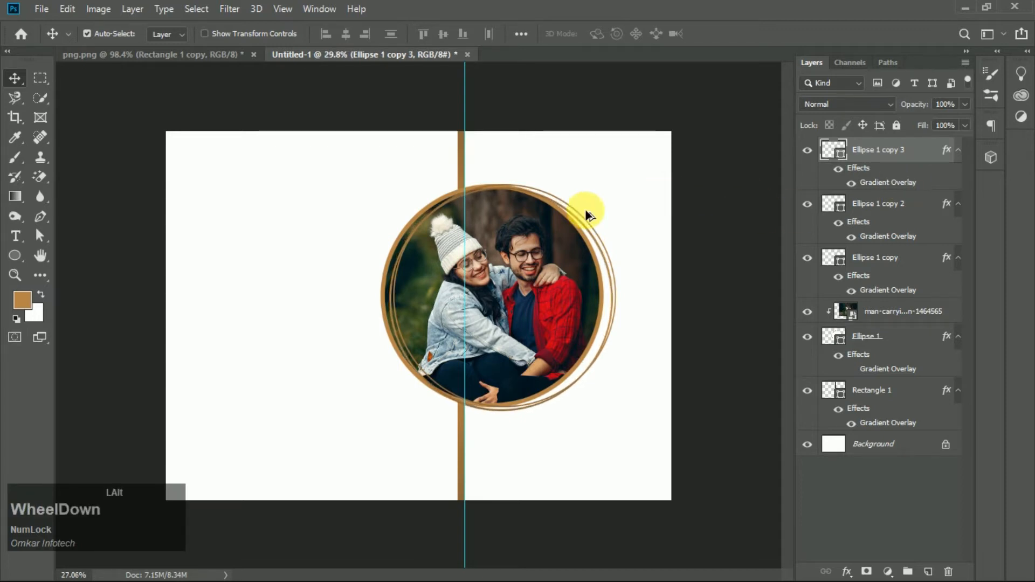
{"action": "key", "text": "ctrl+h"}
{"action": "scroll", "coordinate": [566, 208], "scroll_direction": "up", "scroll_amount": 2}
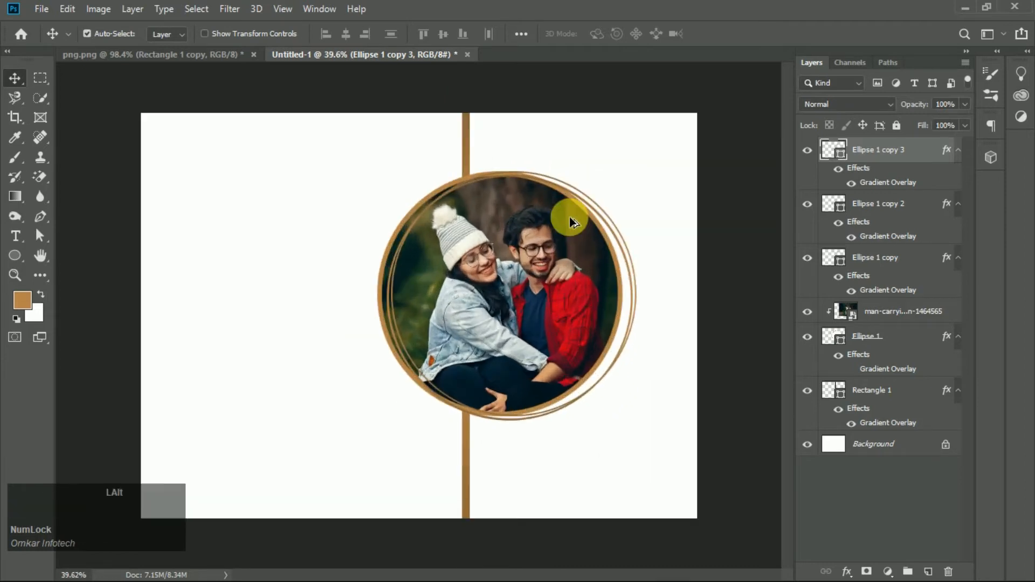
{"action": "scroll", "coordinate": [570, 217], "scroll_direction": "down", "scroll_amount": 4}
{"action": "scroll", "coordinate": [582, 218], "scroll_direction": "up", "scroll_amount": 3}
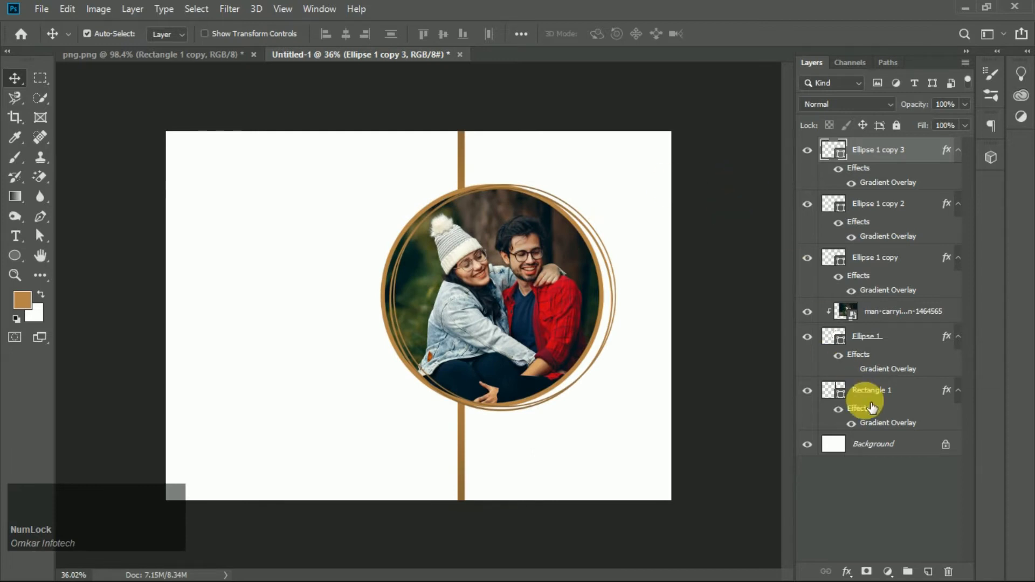
{"action": "left_click", "coordinate": [240, 62]}
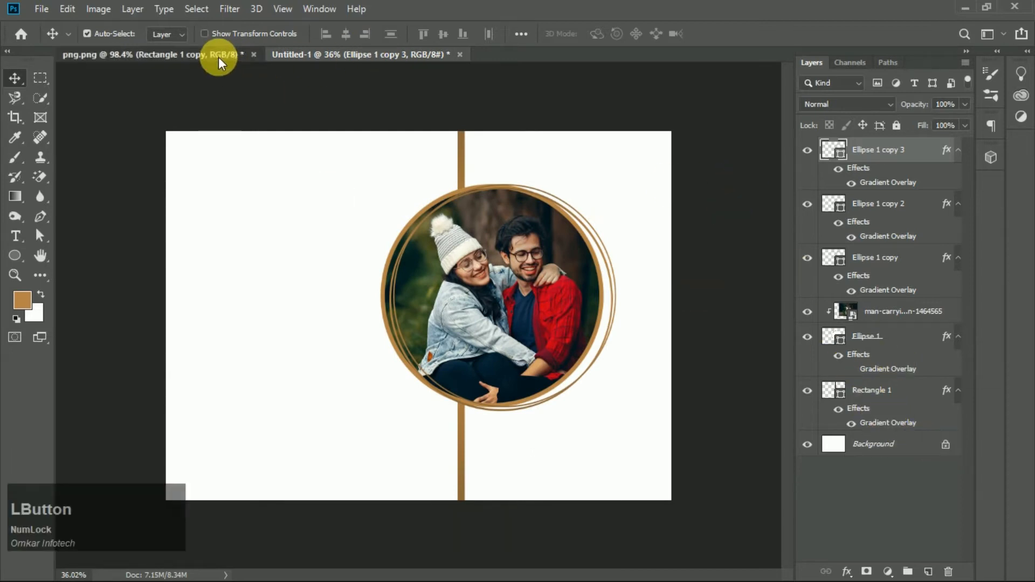
{"action": "left_click_drag", "start_coordinate": [620, 200], "coordinate": [614, 263]}
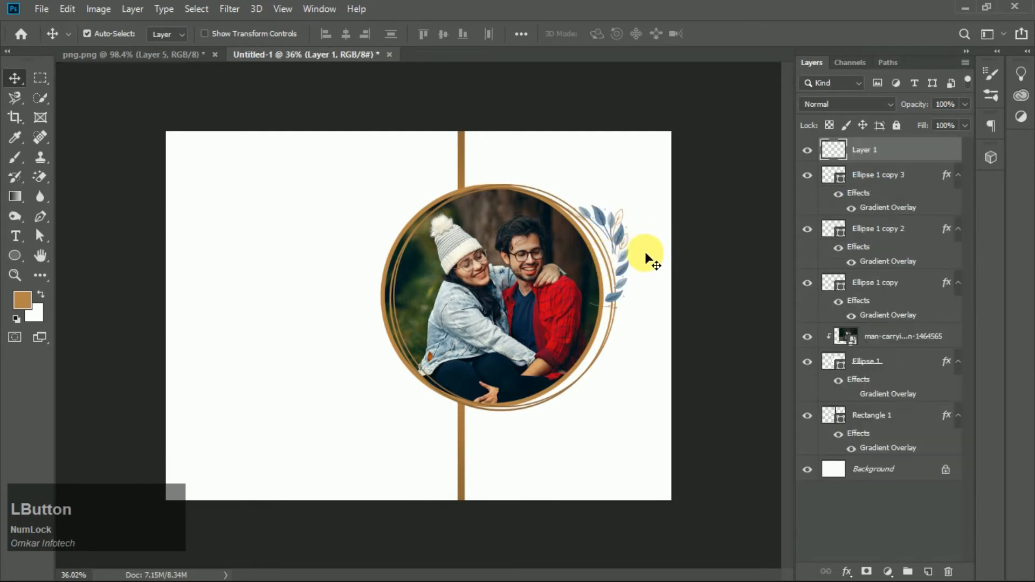
{"action": "key", "text": "ctrl+t"}
{"action": "left_click_drag", "start_coordinate": [635, 208], "coordinate": [637, 284]}
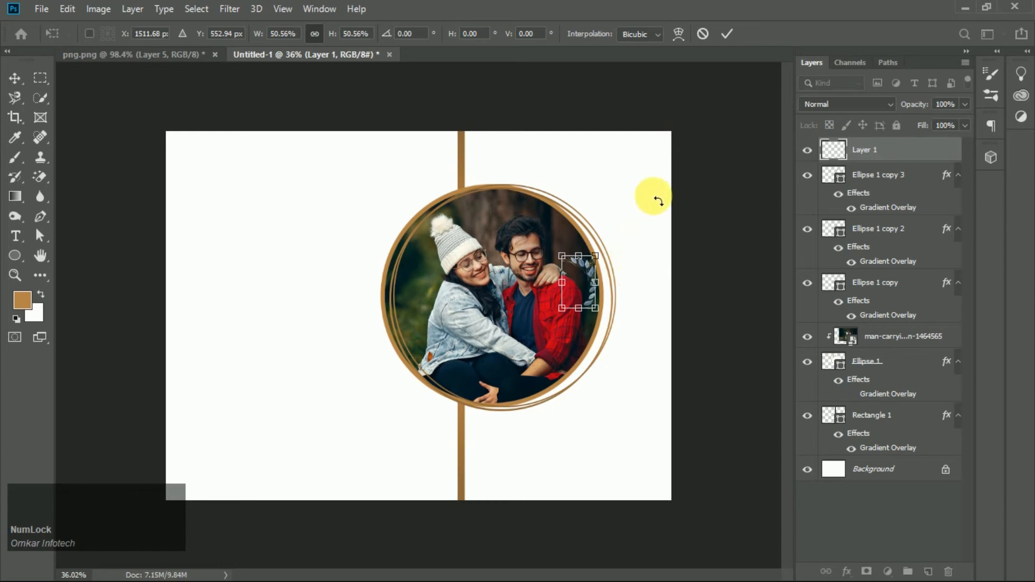
{"action": "left_click", "coordinate": [651, 221]}
{"action": "key", "text": "Delete"}
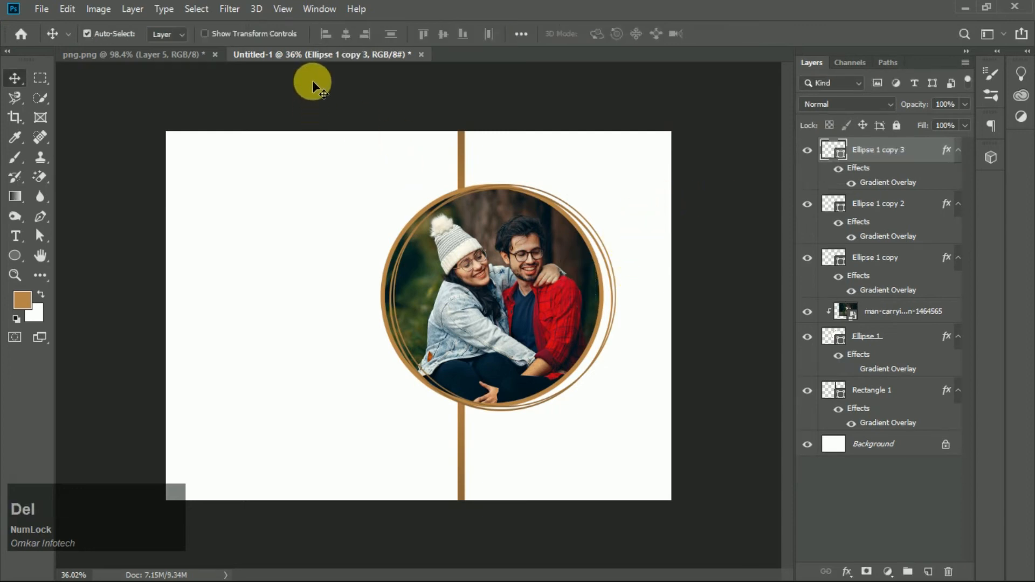
- Bring the leaf illustration in from the png document, scale it to about 235% and place it around the circle's upper right
{"action": "left_click", "coordinate": [199, 54]}
{"action": "left_click_drag", "start_coordinate": [619, 267], "coordinate": [610, 299]}
{"action": "key", "text": "ctrl+t"}
{"action": "left_click_drag", "start_coordinate": [608, 246], "coordinate": [662, 178]}
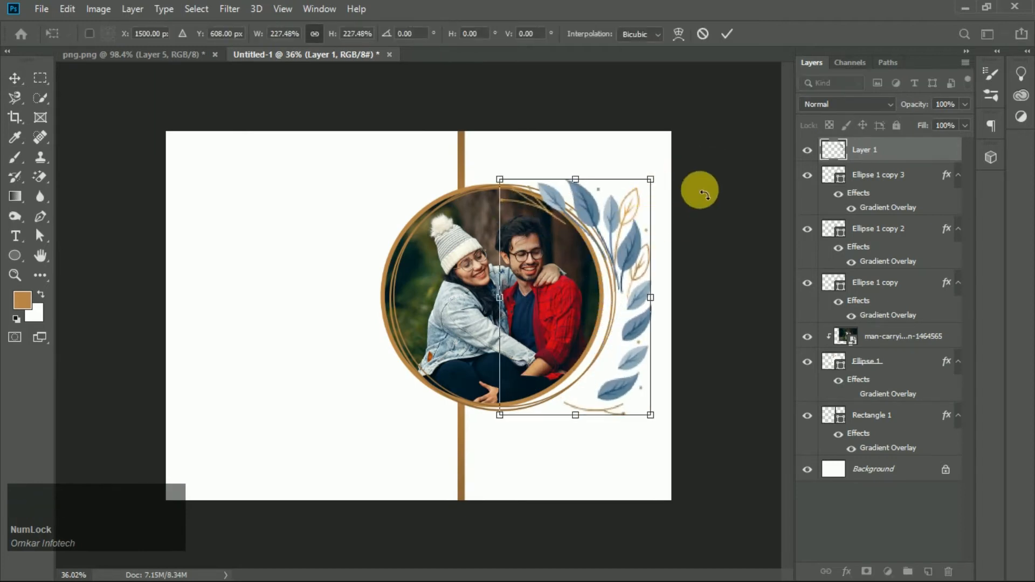
{"action": "left_click_drag", "start_coordinate": [630, 331], "coordinate": [615, 278]}
{"action": "mouse_move", "coordinate": [629, 165]}
{"action": "left_mouse_down"}
{"action": "mouse_move", "coordinate": [641, 149]}
{"action": "mouse_move", "coordinate": [644, 162]}
{"action": "left_mouse_up"}
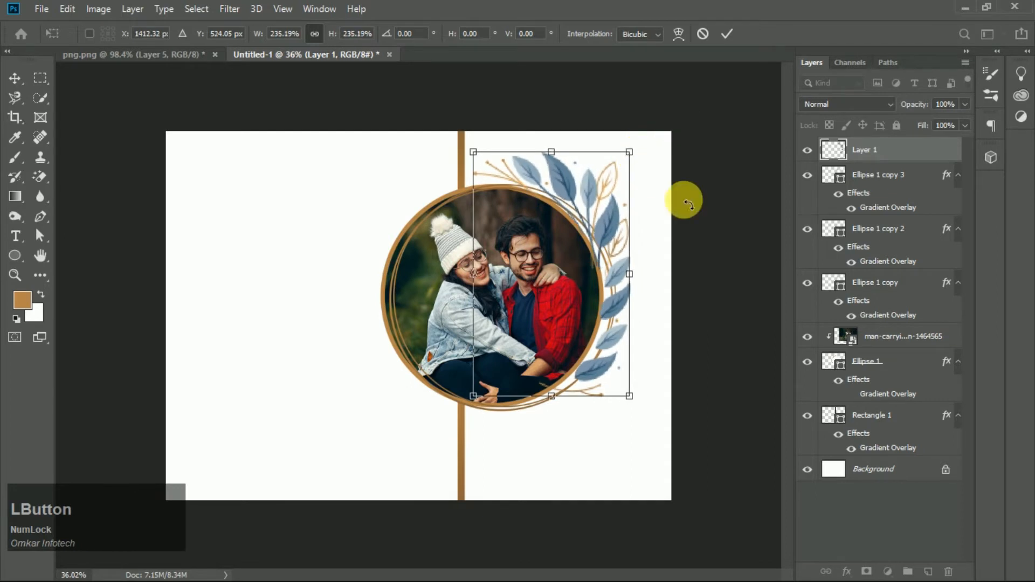
{"action": "left_click", "coordinate": [726, 34]}
- Move the leaf layer down below the circle layers, just above the bar layer
{"action": "left_click_drag", "start_coordinate": [862, 146], "coordinate": [864, 402]}
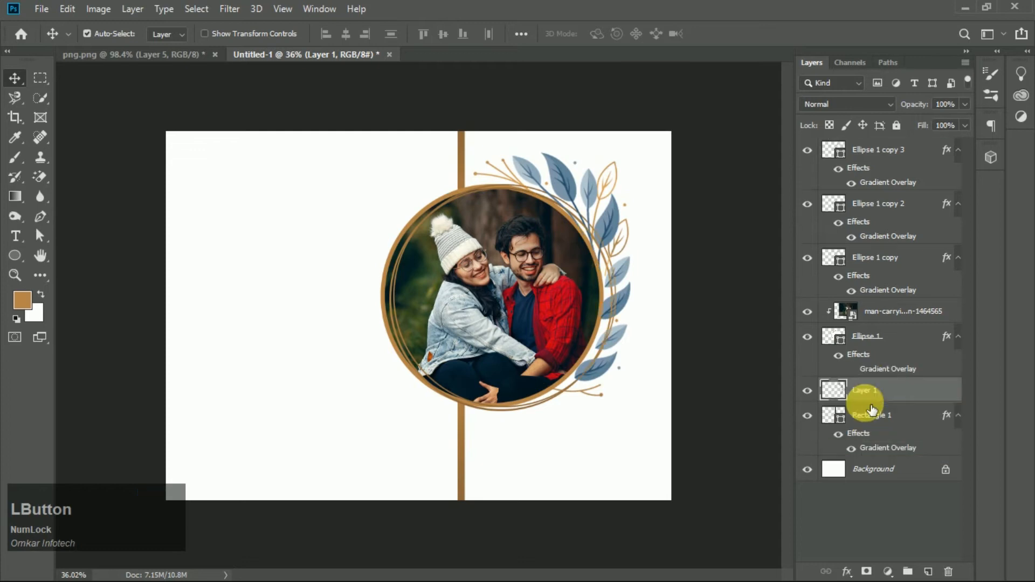
{"action": "scroll", "coordinate": [396, 296], "scroll_direction": "down", "scroll_amount": 1}
{"action": "scroll", "coordinate": [582, 347], "scroll_direction": "down", "scroll_amount": 3}
{"action": "scroll", "coordinate": [597, 342], "scroll_direction": "up", "scroll_amount": 4}
{"action": "scroll", "coordinate": [561, 303], "scroll_direction": "down", "scroll_amount": 1}
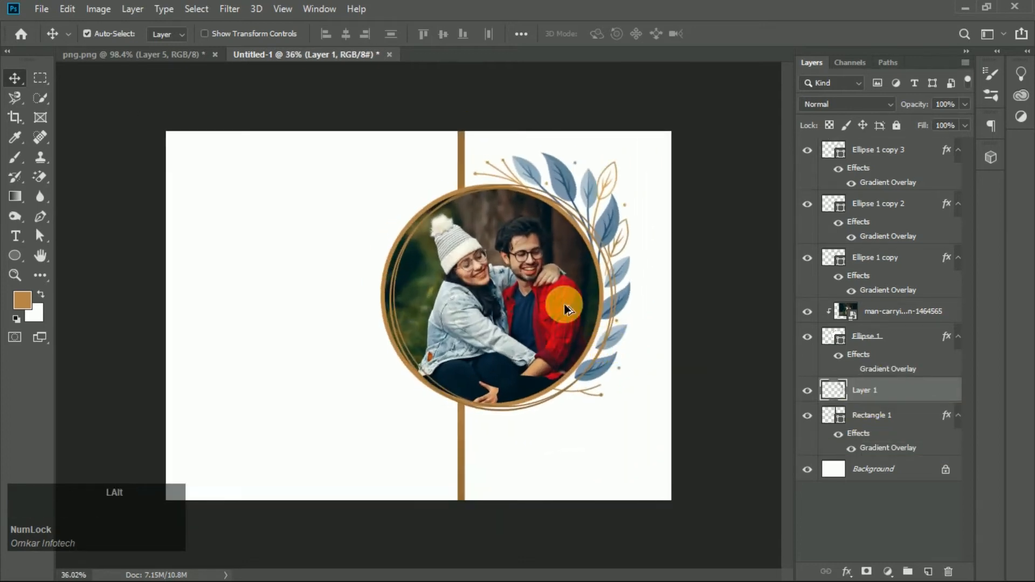
- Bring a second leaf cluster from the png document into the design near the bottom-right corner
{"action": "left_click", "coordinate": [203, 53]}
{"action": "left_click_drag", "start_coordinate": [181, 173], "coordinate": [208, 167]}
{"action": "left_click_drag", "start_coordinate": [631, 474], "coordinate": [679, 408]}
{"action": "key", "text": "ctrl+t"}
{"action": "double_click", "coordinate": [636, 491]}
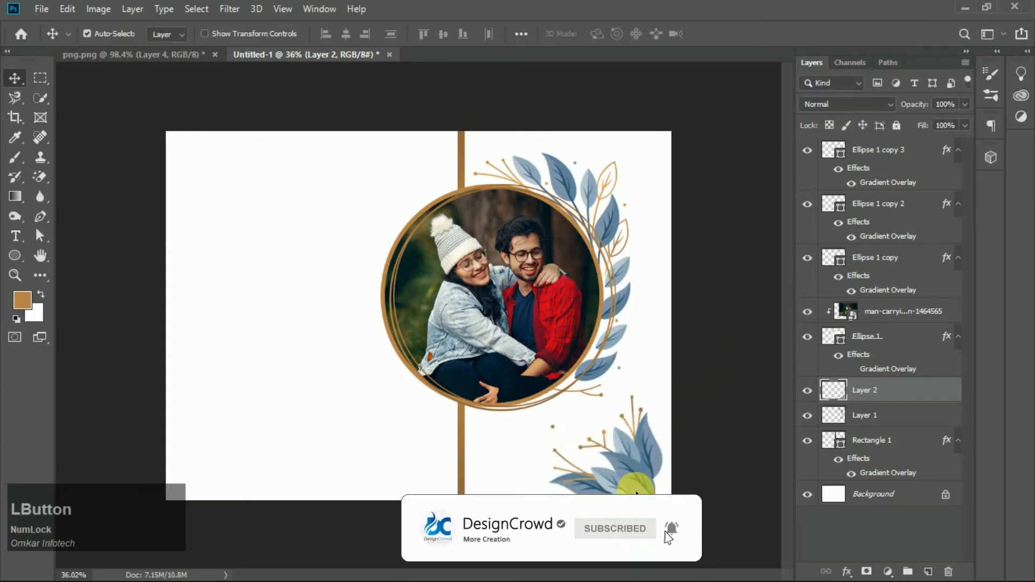
- Move and nudge the second leaf cluster into the canvas's bottom-right corner
{"action": "left_click_drag", "start_coordinate": [634, 479], "coordinate": [657, 483]}
{"action": "key", "text": "Left"}
{"action": "key", "text": "Left"}
{"action": "key", "text": "Left"}
{"action": "key", "text": "Up"}
{"action": "key", "text": "Up"}
{"action": "key", "text": "Up"}
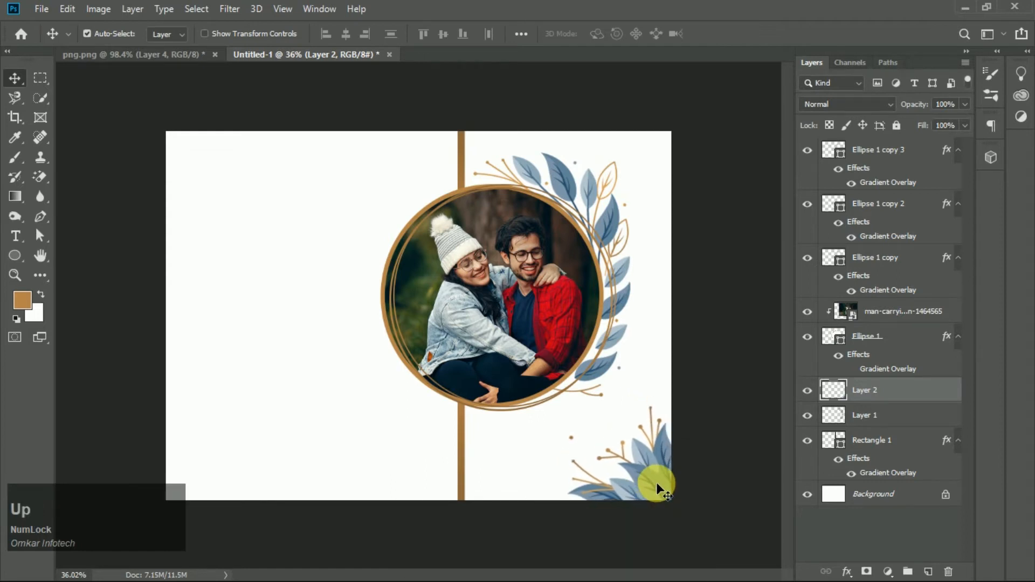
{"action": "key", "text": "Down"}
{"action": "key", "text": "Down"}
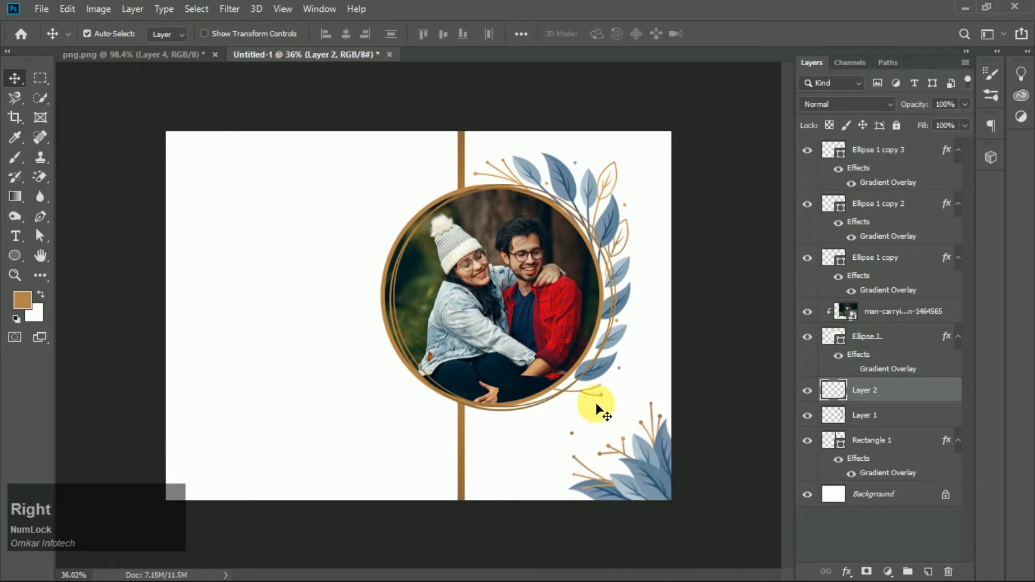
{"action": "scroll", "coordinate": [543, 287], "scroll_direction": "down", "scroll_amount": 4, "text": "alt"}
{"action": "scroll", "coordinate": [572, 270], "scroll_direction": "up", "scroll_amount": 4, "text": "alt"}
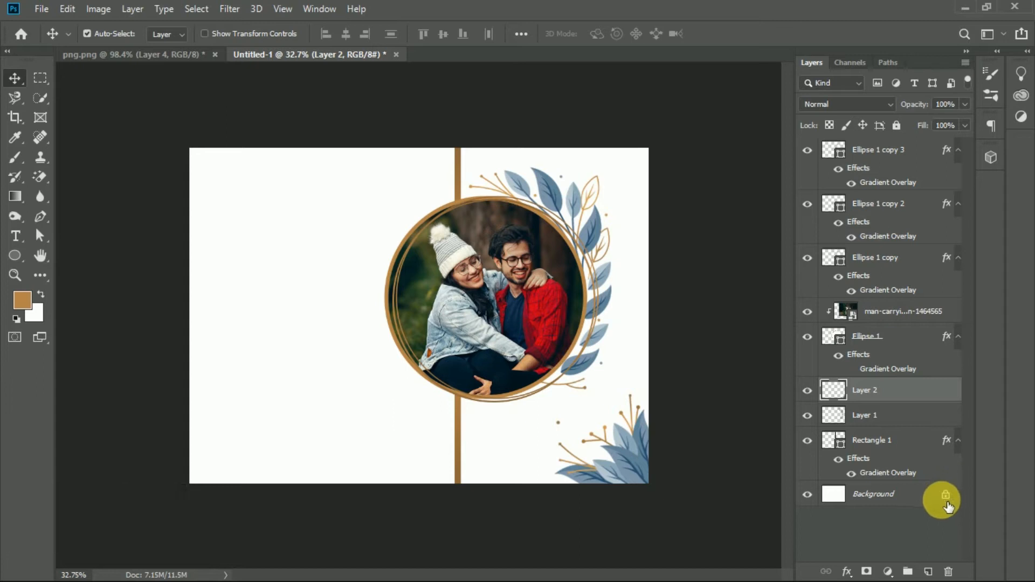
{"action": "right_click", "coordinate": [20, 254]}
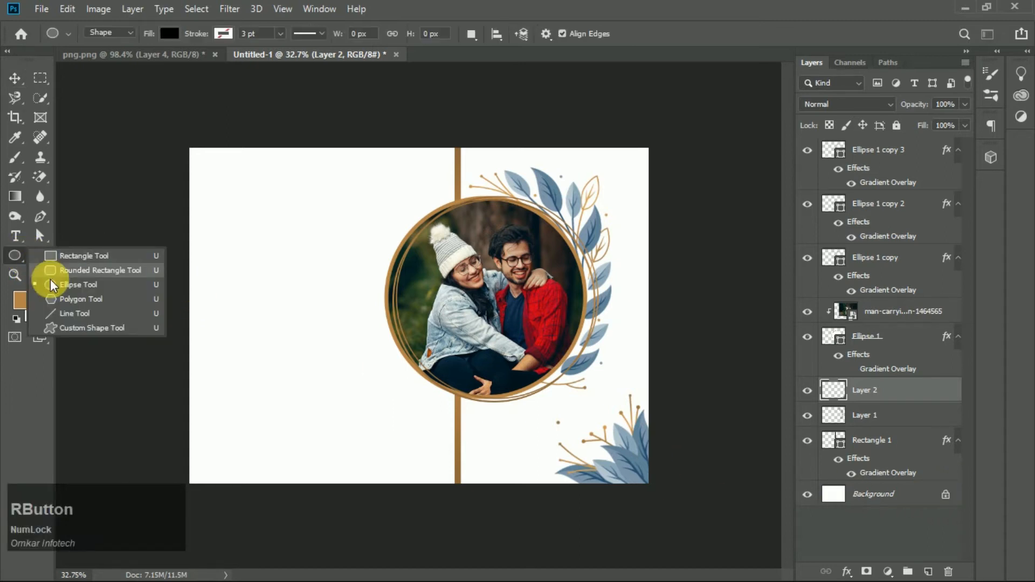
{"action": "left_click", "coordinate": [69, 256]}
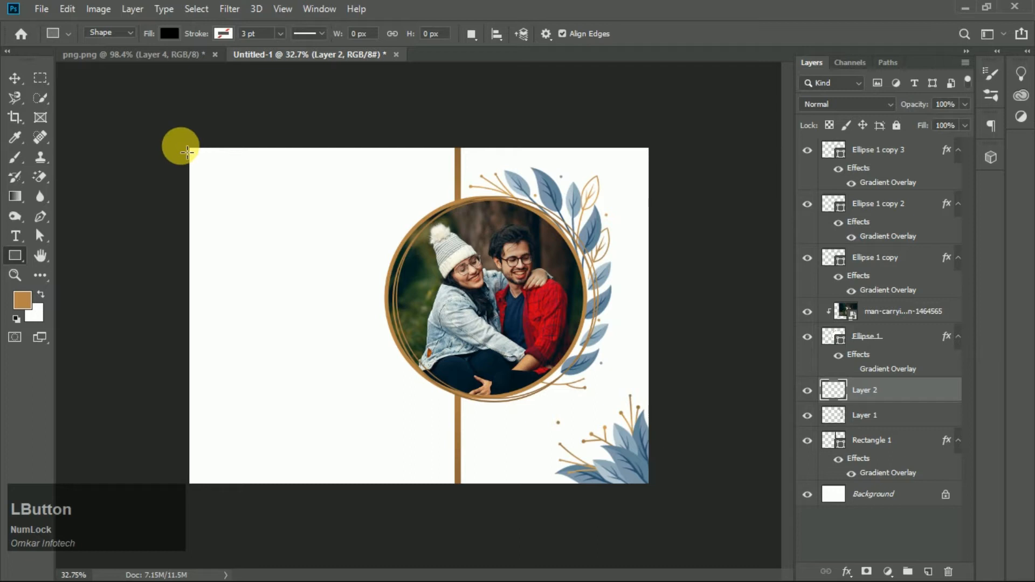
{"action": "left_click", "coordinate": [15, 87]}
- Group the three ring copies, the clipped couple photo and the base ellipse into a group named Photo
{"action": "left_click", "coordinate": [818, 156]}
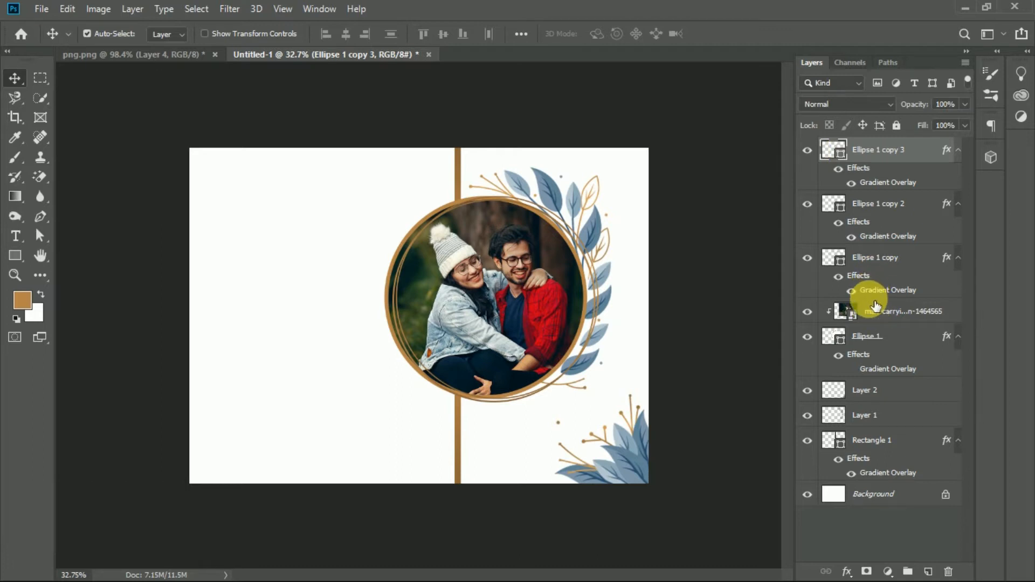
{"action": "left_click", "coordinate": [884, 279], "text": "shift"}
{"action": "left_click", "coordinate": [807, 338]}
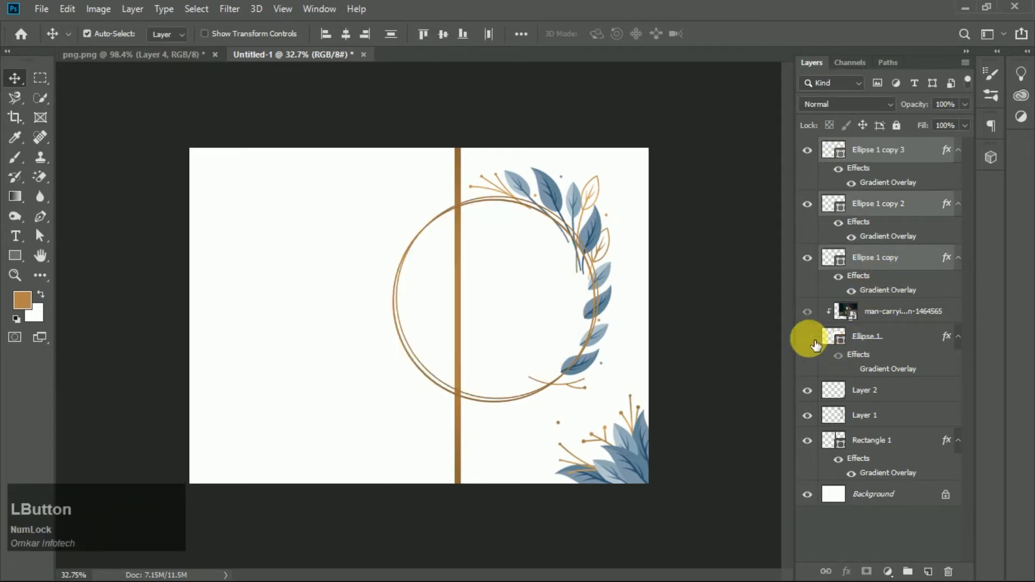
{"action": "left_click", "coordinate": [808, 337]}
{"action": "left_click", "coordinate": [859, 153]}
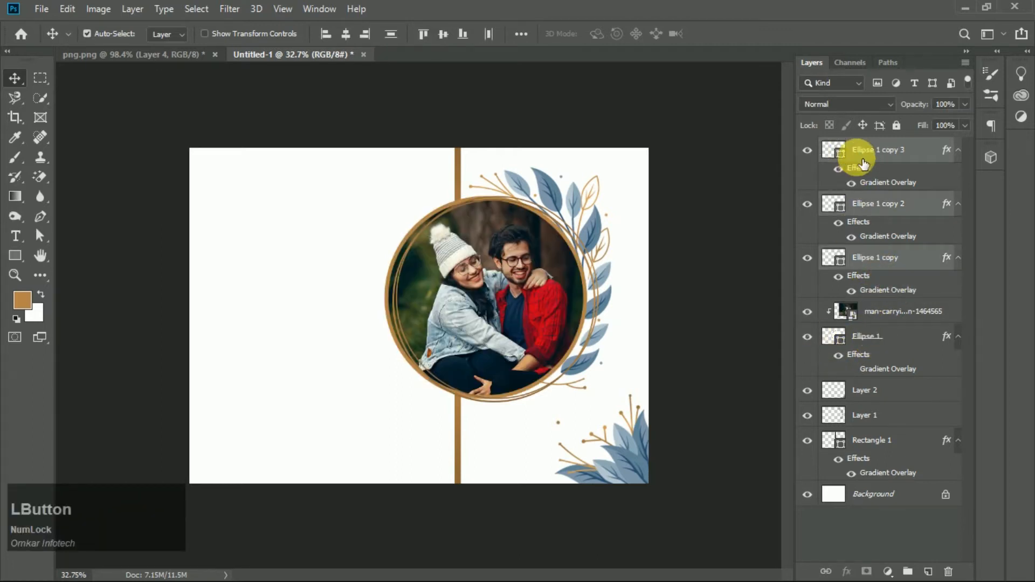
{"action": "left_click", "coordinate": [881, 354], "text": "shift"}
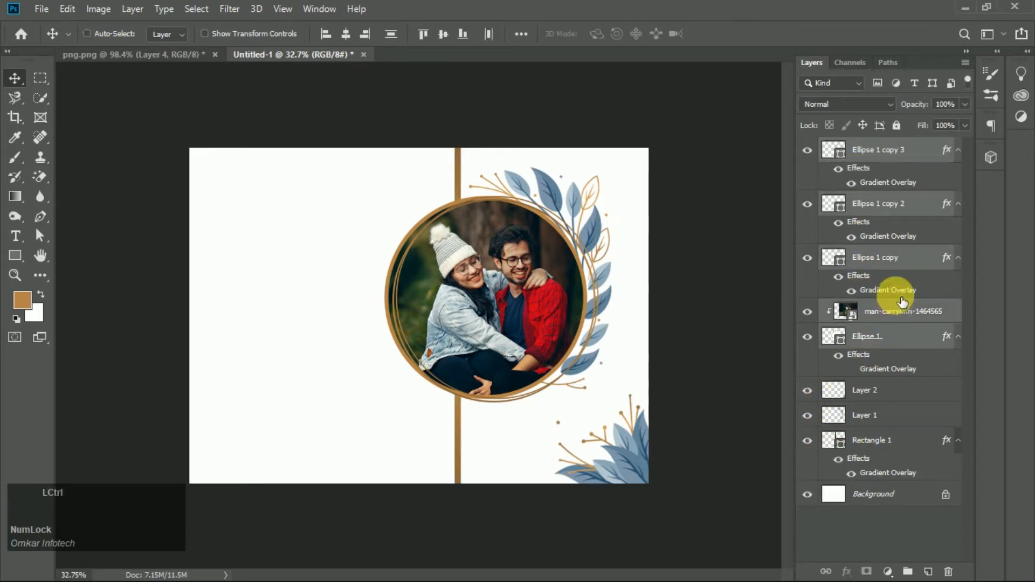
{"action": "key", "text": "ctrl+g"}
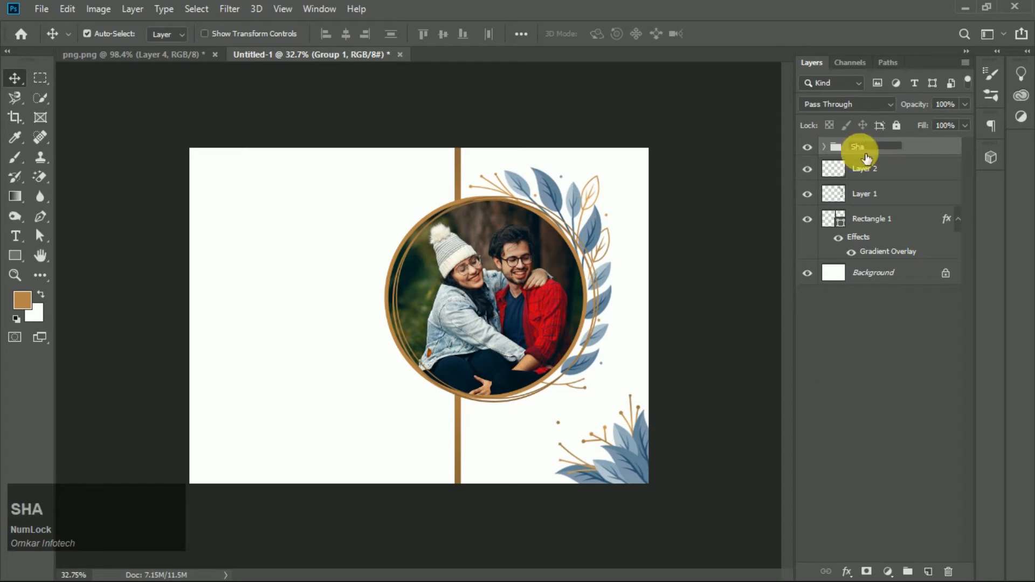
{"action": "type", "text": "p"}
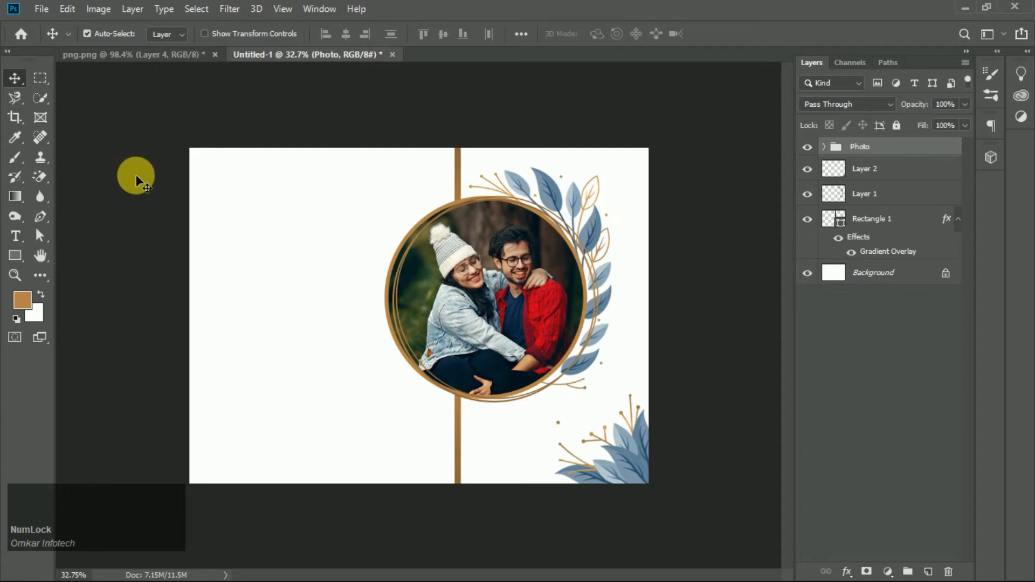
- Draw a rectangle shape covering the whole left half of the canvas up to the gold bar
{"action": "left_click", "coordinate": [15, 255]}
{"action": "left_click_drag", "start_coordinate": [198, 153], "coordinate": [458, 487]}
{"action": "left_click", "coordinate": [14, 78]}
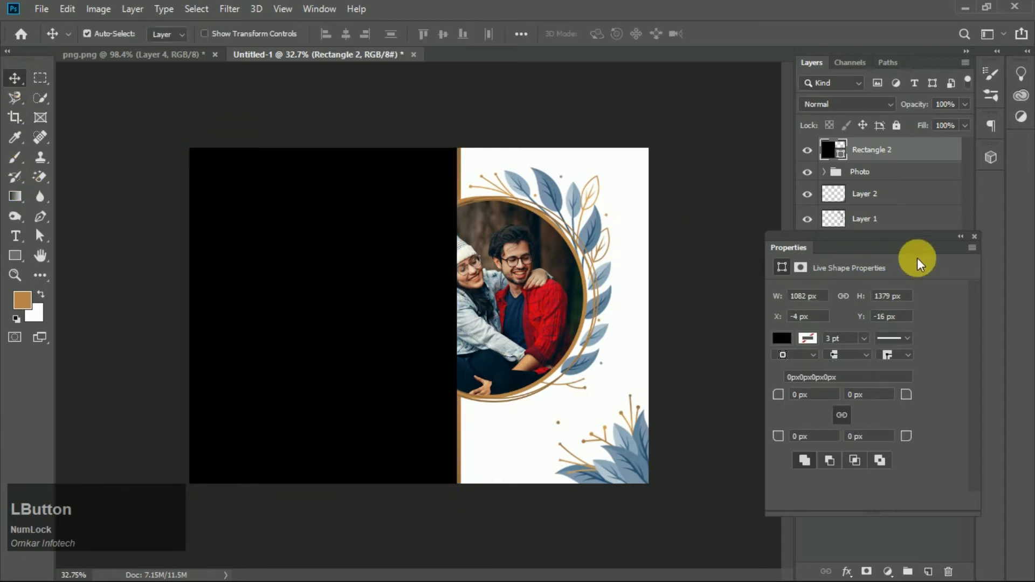
{"action": "left_click", "coordinate": [965, 236]}
- Move the new rectangle layer below the Photo group in the layer stack
{"action": "left_click_drag", "start_coordinate": [948, 146], "coordinate": [885, 188]}
{"action": "scroll", "coordinate": [363, 259], "scroll_direction": "down", "scroll_amount": 1}
{"action": "scroll", "coordinate": [363, 259], "scroll_direction": "up", "scroll_amount": 1}
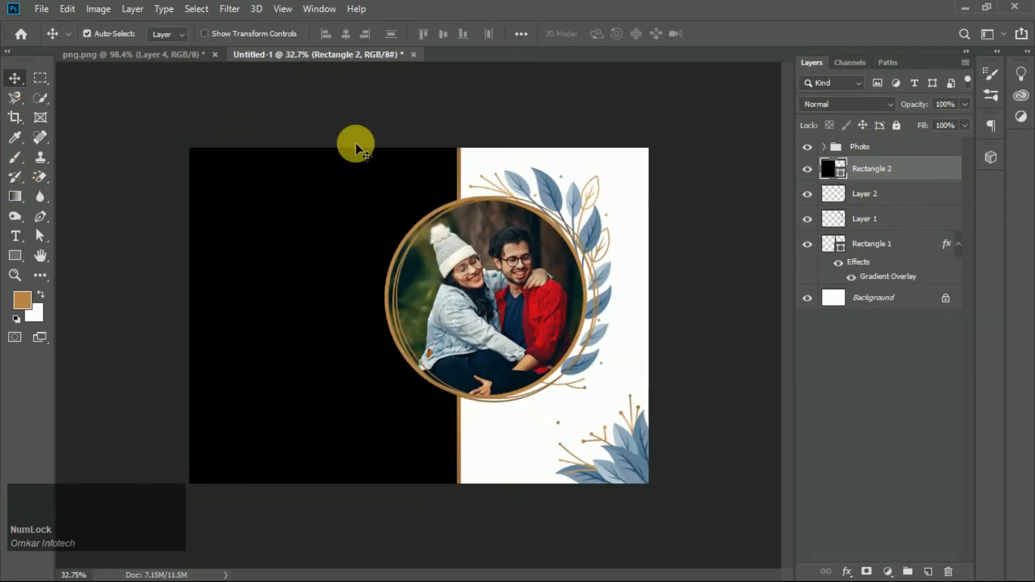
- Sample the dark navy swatch from the png document as the foreground colour
{"action": "left_click", "coordinate": [143, 54]}
{"action": "left_click", "coordinate": [873, 227]}
{"action": "left_click", "coordinate": [950, 174]}
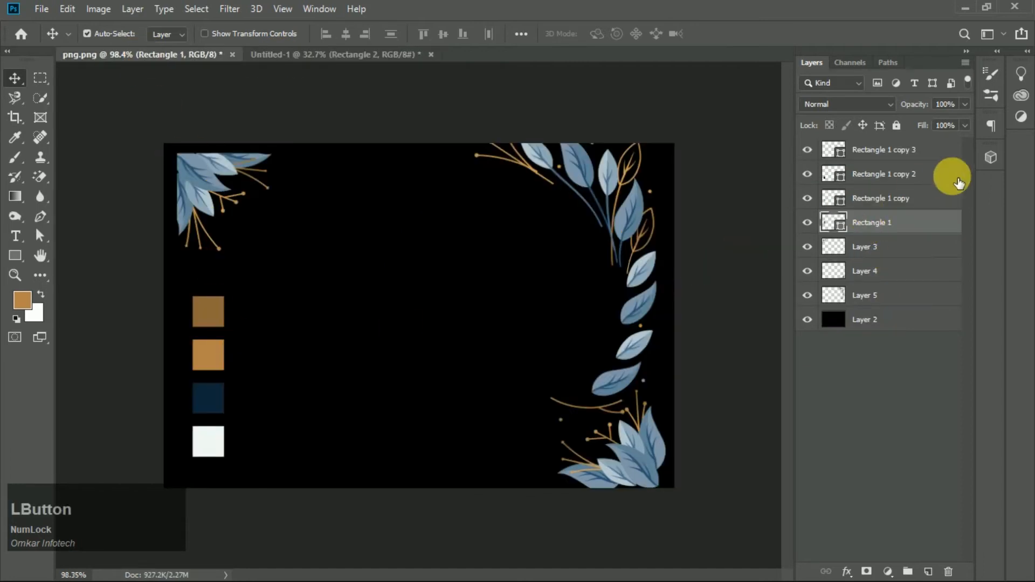
{"action": "left_click", "coordinate": [15, 137]}
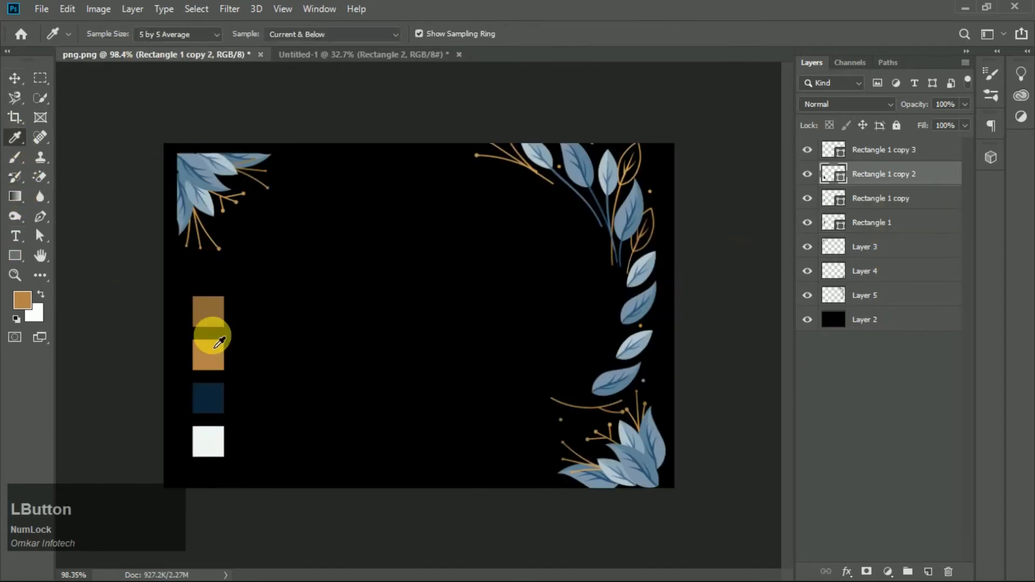
{"action": "left_click", "coordinate": [200, 399]}
{"action": "left_click", "coordinate": [15, 81]}
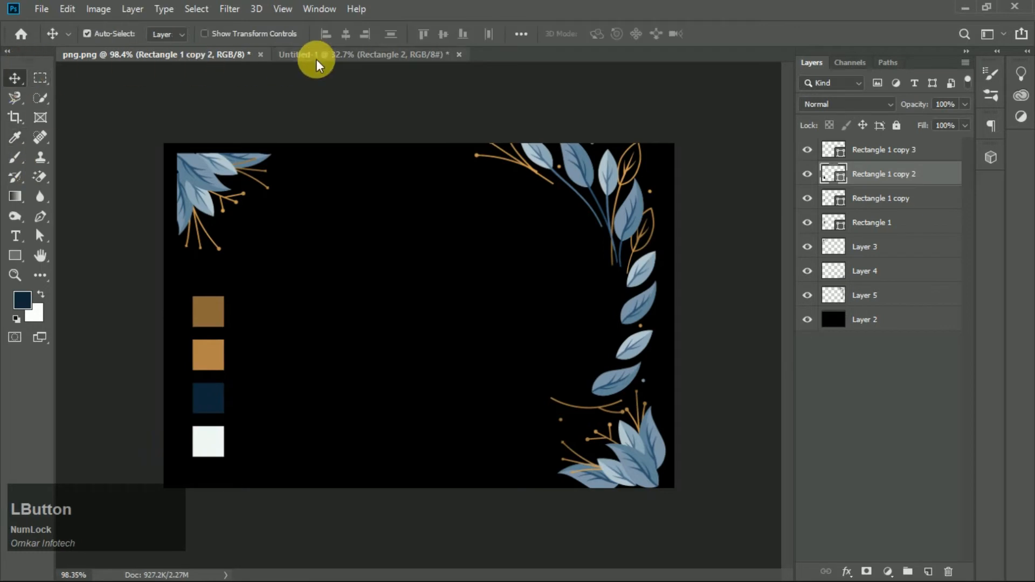
- Recolour the left rectangle with the sampled navy foreground colour 0a2638
{"action": "left_click", "coordinate": [311, 55]}
{"action": "double_click", "coordinate": [847, 177]}
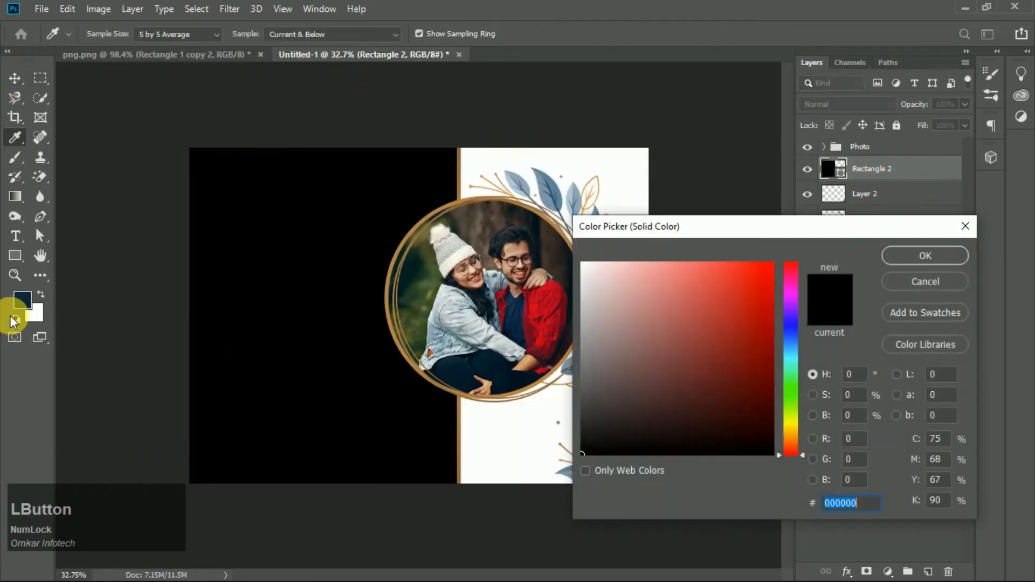
{"action": "left_click", "coordinate": [18, 304]}
{"action": "left_click", "coordinate": [907, 263]}
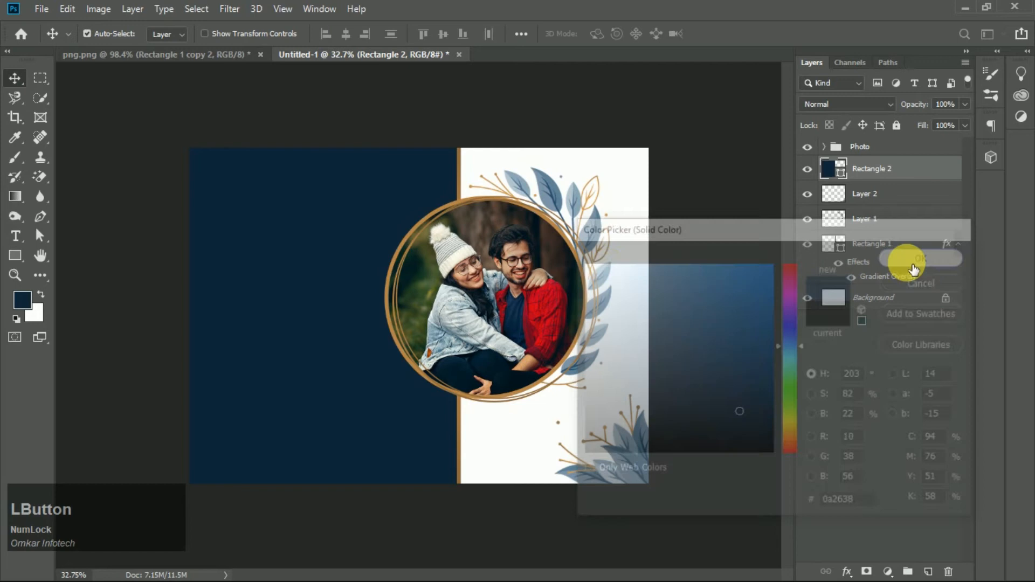
{"action": "scroll", "coordinate": [298, 237], "scroll_direction": "down", "scroll_amount": 1}
{"action": "scroll", "coordinate": [318, 186], "scroll_direction": "up", "scroll_amount": 2}
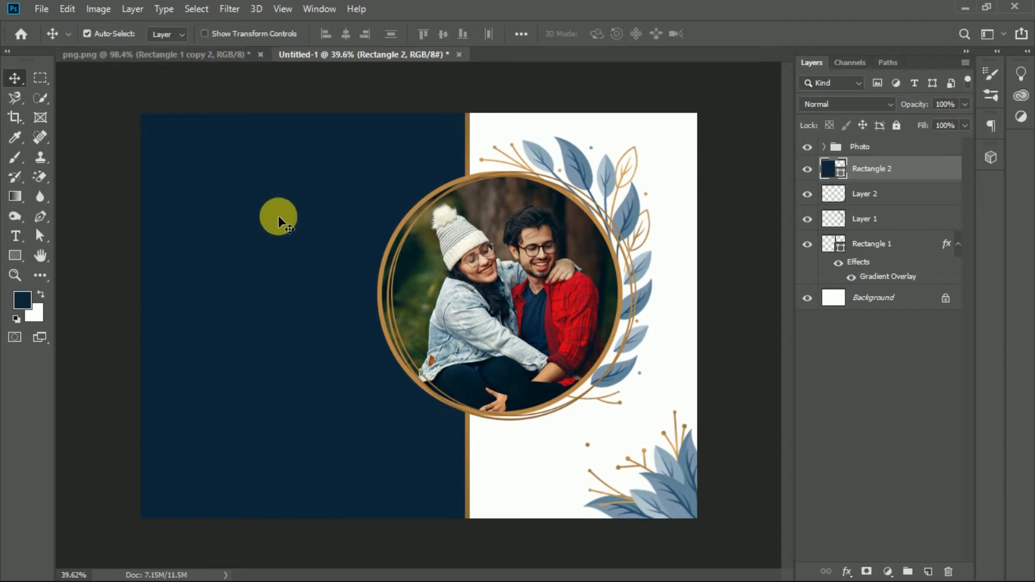
- Add a new empty layer, set white as the foreground colour, and switch to the Brush tool
{"action": "left_click", "coordinate": [928, 571]}
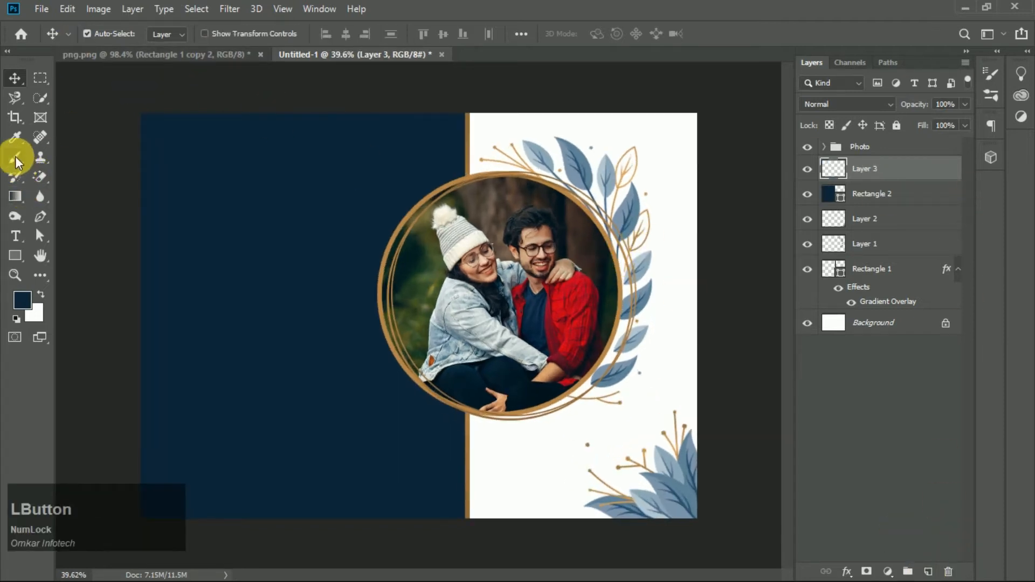
{"action": "left_click", "coordinate": [15, 138]}
{"action": "left_click", "coordinate": [22, 300]}
{"action": "left_click", "coordinate": [603, 300]}
{"action": "left_click_drag", "start_coordinate": [603, 300], "coordinate": [577, 254]}
{"action": "left_click", "coordinate": [925, 256]}
{"action": "key", "text": "b"}
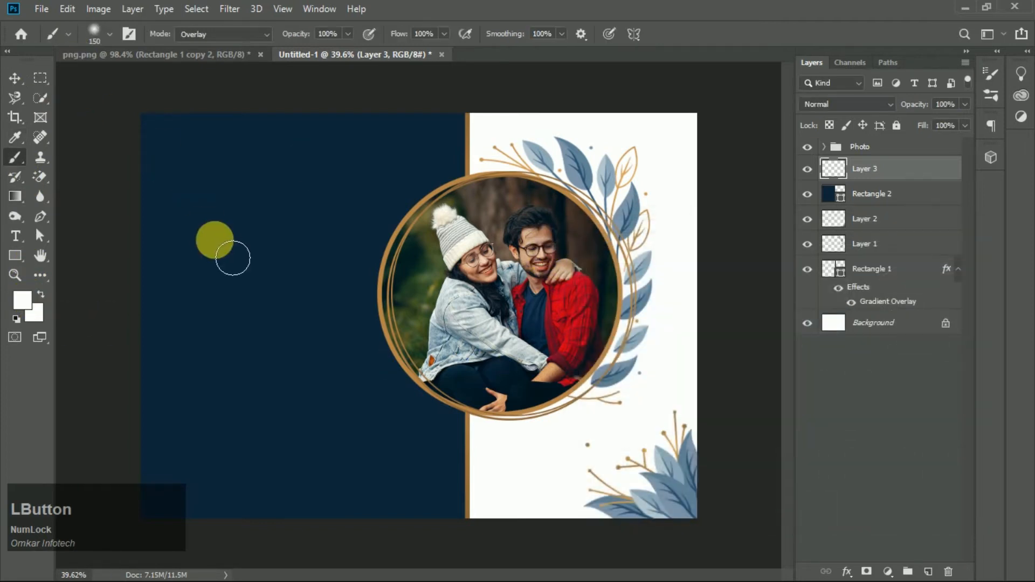
- Choose a soft round brush in Overlay mode and enlarge it to 1100 px
{"action": "left_click", "coordinate": [109, 37]}
{"action": "double_click", "coordinate": [42, 147]}
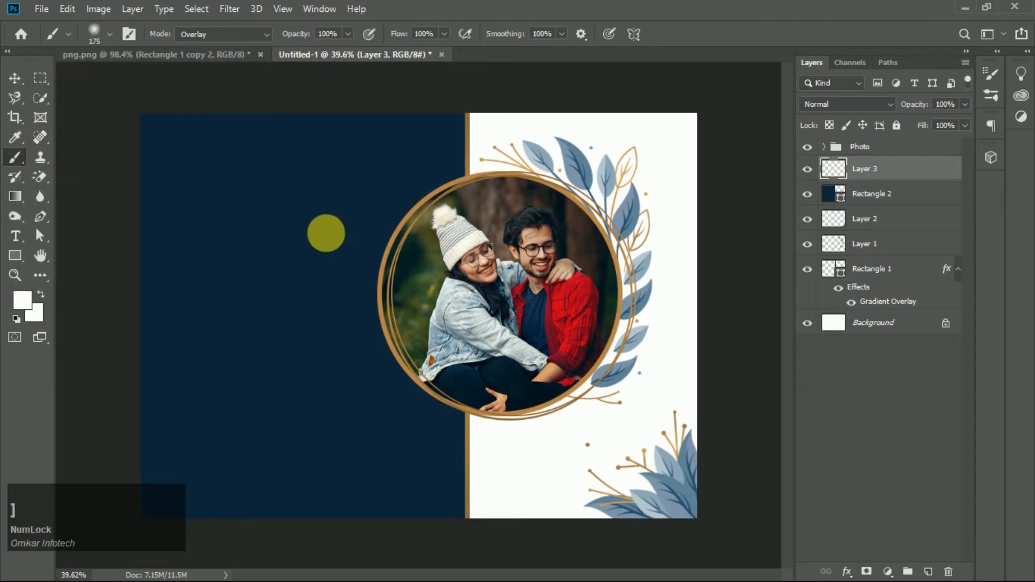
{"action": "key", "text": "bracketright"}
{"action": "key", "text": "bracketright"}
{"action": "key", "text": "bracketright"}
{"action": "key", "text": "bracketright"}
{"action": "key", "text": "bracketright"}
{"action": "key", "text": "bracketright"}
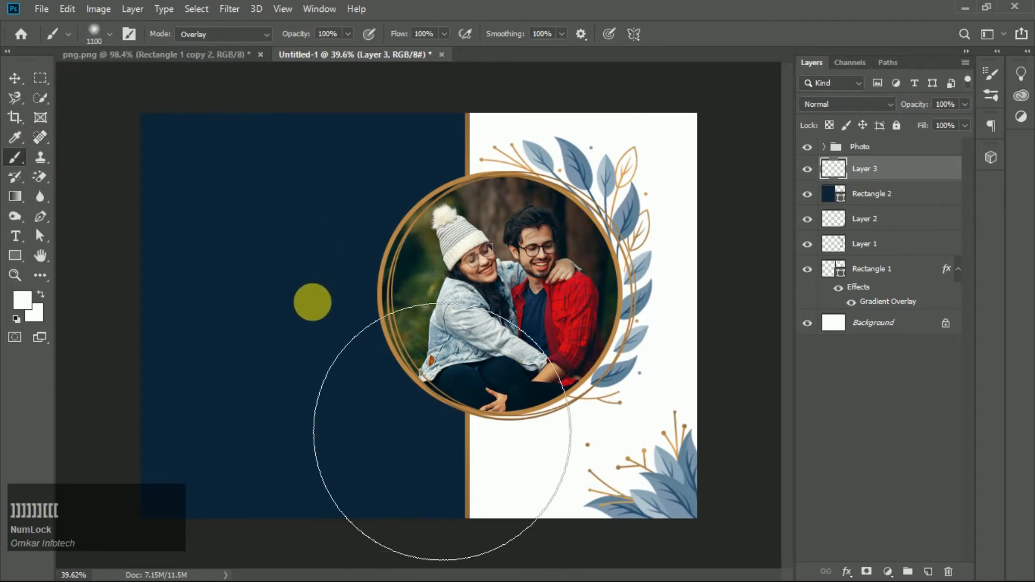
- Undo a first 1100 px dab and paint one soft white 900 px glow spot on the navy panel
{"action": "left_click", "coordinate": [306, 302]}
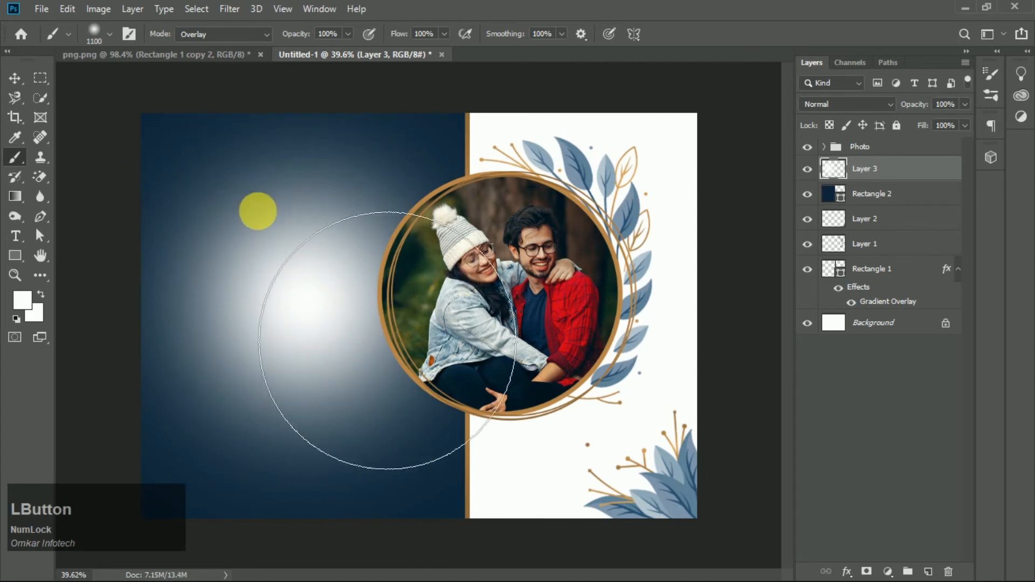
{"action": "key", "text": "ctrl+z"}
{"action": "key", "text": "bracketleft"}
{"action": "key", "text": "bracketleft"}
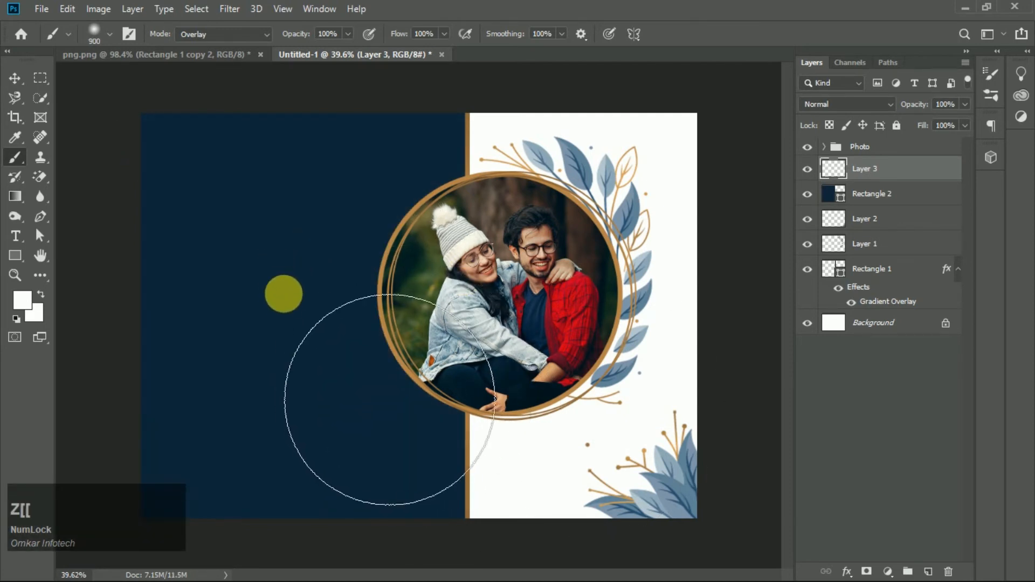
{"action": "left_click", "coordinate": [298, 306]}
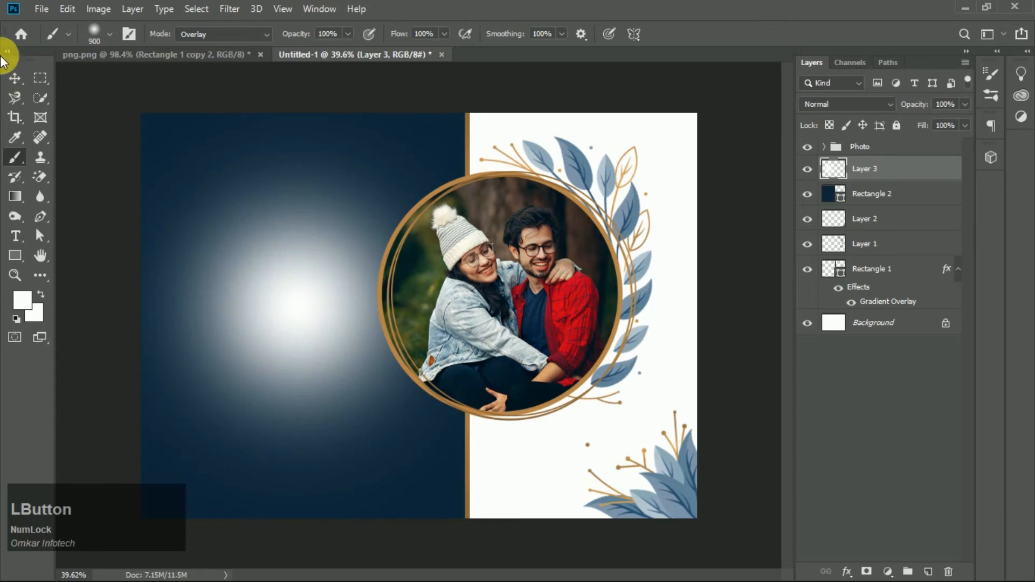
- Nudge the glow layer slightly with Free Transform and commit
{"action": "left_click", "coordinate": [15, 78]}
{"action": "key", "text": "ctrl+t"}
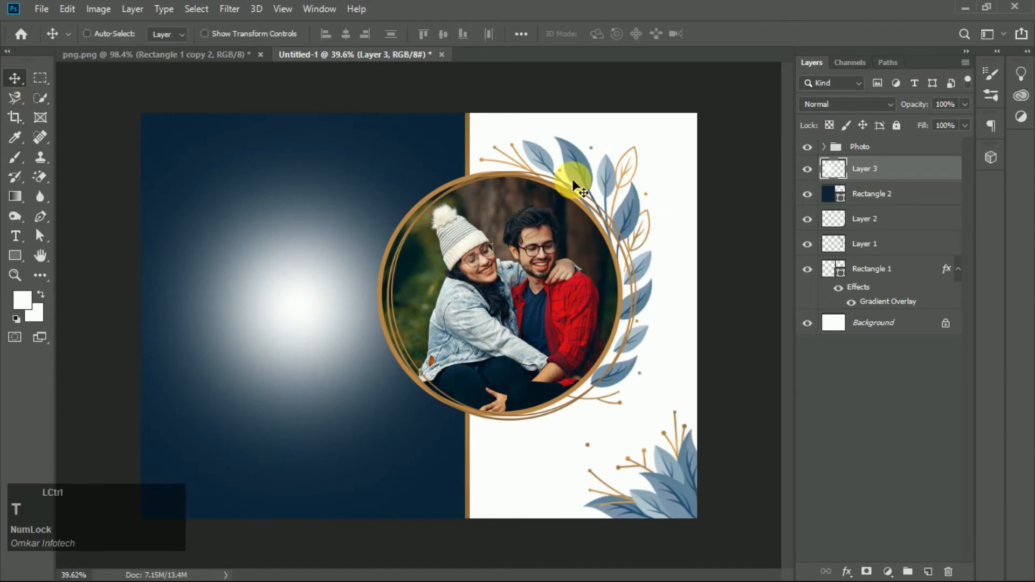
{"action": "mouse_move", "coordinate": [516, 115]}
{"action": "left_mouse_down"}
{"action": "mouse_move", "coordinate": [575, 76]}
{"action": "mouse_move", "coordinate": [545, 111]}
{"action": "mouse_move", "coordinate": [524, 103]}
{"action": "left_mouse_up"}
{"action": "left_click", "coordinate": [728, 33]}
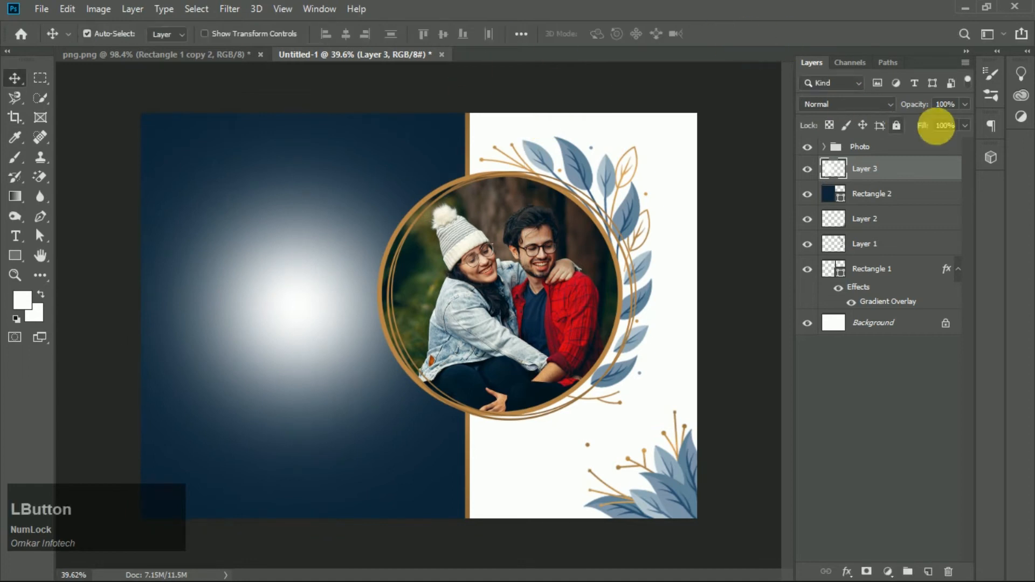
- Lower the glow layer's opacity to 9%
{"action": "left_click_drag", "start_coordinate": [965, 105], "coordinate": [891, 123]}
{"action": "scroll", "coordinate": [270, 289], "scroll_direction": "down", "scroll_amount": 3}
{"action": "scroll", "coordinate": [393, 336], "scroll_direction": "up", "scroll_amount": 2}
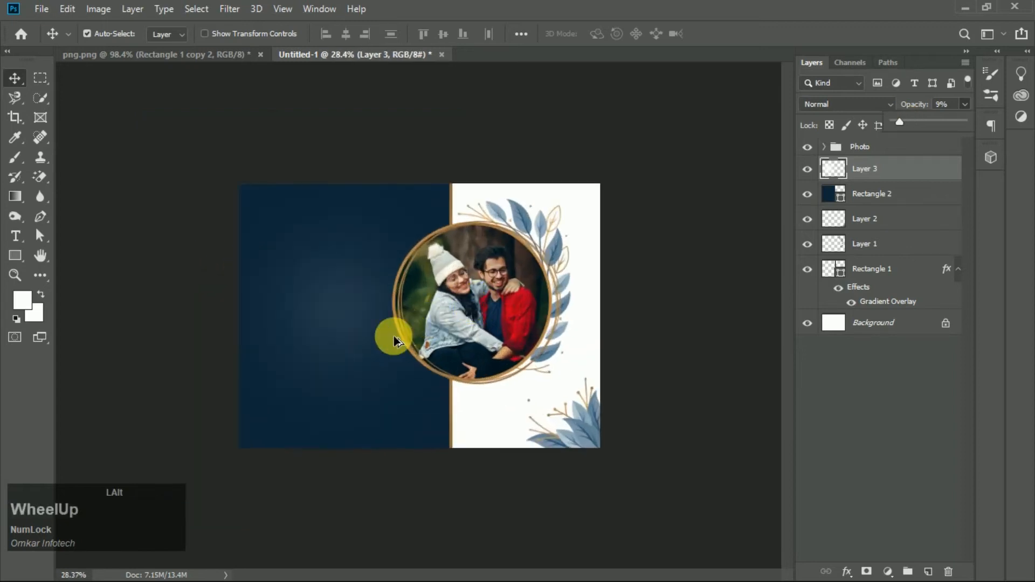
- Enlarge the glow with Free Transform and shift it across the navy panel, then commit
{"action": "scroll", "coordinate": [377, 332], "scroll_direction": "down", "scroll_amount": 1}
{"action": "key", "text": "ctrl"}
{"action": "key", "text": "ctrl+t"}
{"action": "left_click_drag", "start_coordinate": [474, 180], "coordinate": [558, 162]}
{"action": "left_click_drag", "start_coordinate": [309, 331], "coordinate": [328, 329]}
{"action": "scroll", "coordinate": [329, 329], "scroll_direction": "down", "scroll_amount": 1}
{"action": "left_click", "coordinate": [727, 255]}
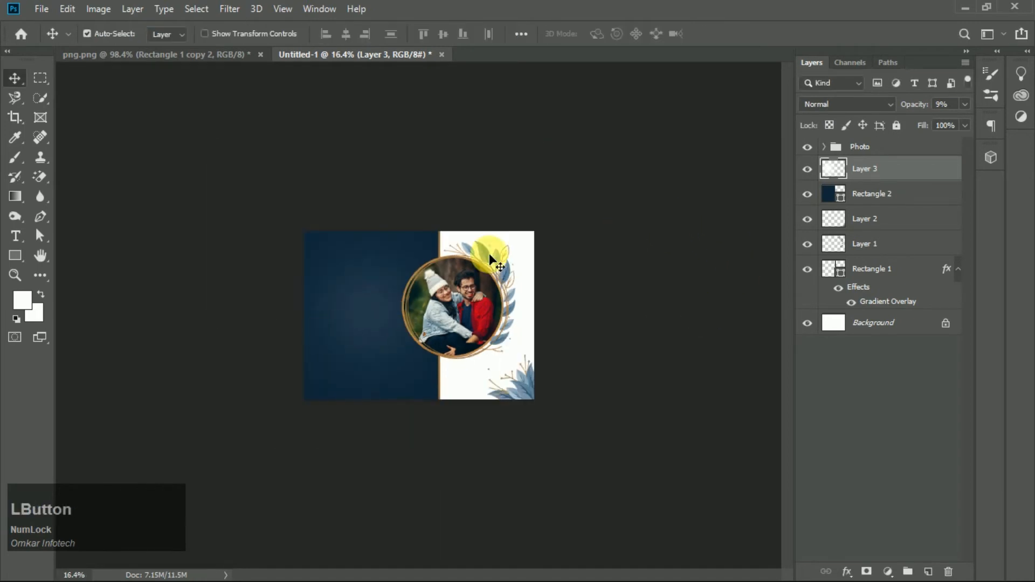
- Bring the corner leaf cluster from the png document into the canvas's top-left corner, scaled to about 242%
{"action": "scroll", "coordinate": [270, 275], "scroll_direction": "up", "scroll_amount": 2}
{"action": "scroll", "coordinate": [270, 275], "scroll_direction": "down", "scroll_amount": 1}
{"action": "left_click", "coordinate": [207, 54]}
{"action": "left_click_drag", "start_coordinate": [209, 203], "coordinate": [299, 154]}
{"action": "left_click_drag", "start_coordinate": [217, 189], "coordinate": [259, 145]}
{"action": "key", "text": "ctrl+t"}
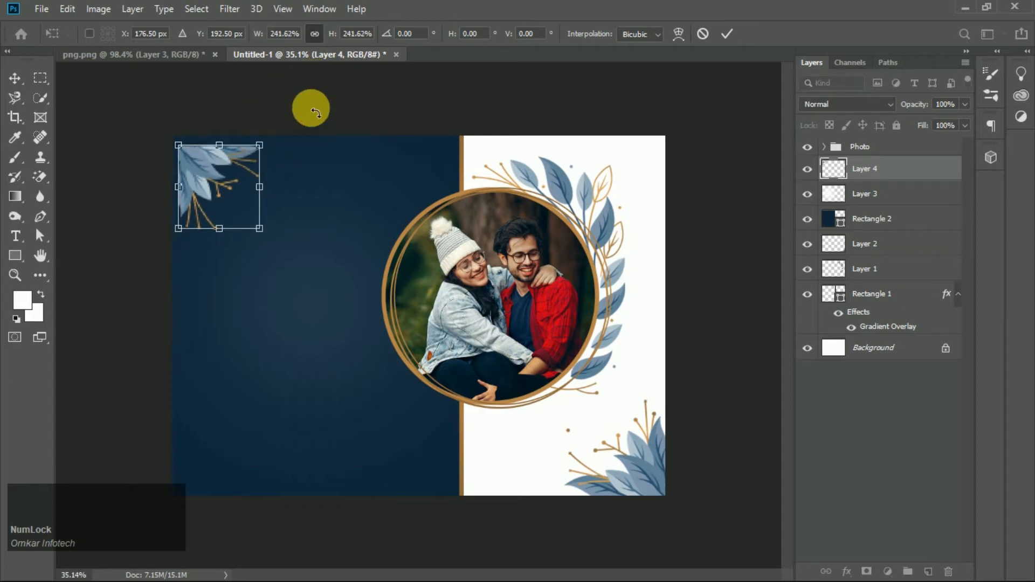
{"action": "left_click", "coordinate": [733, 37]}
- Move and nudge the leaf cluster tightly into the canvas's top-left corner
{"action": "scroll", "coordinate": [125, 109], "scroll_direction": "up", "scroll_amount": 5}
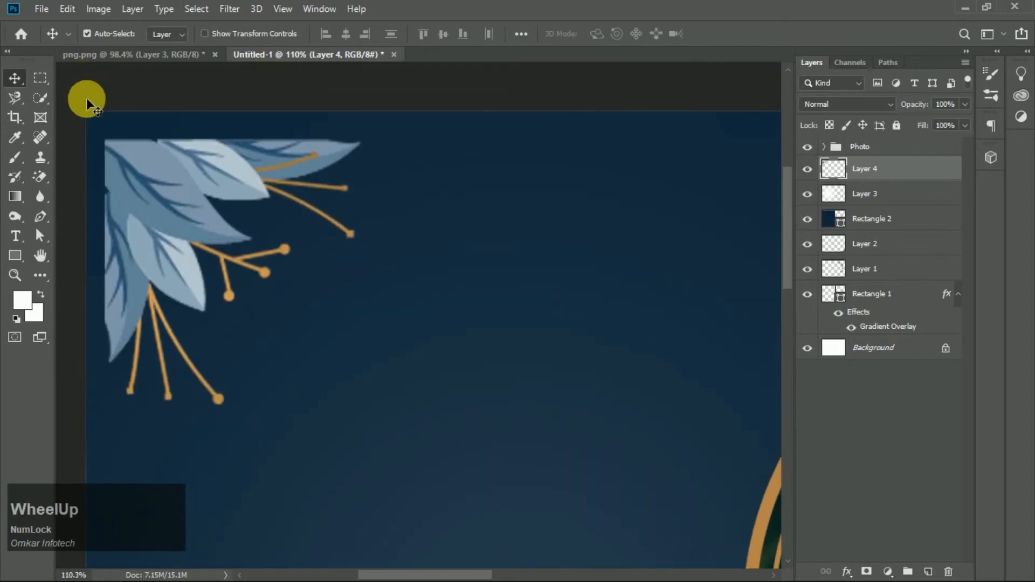
{"action": "scroll", "coordinate": [86, 99], "scroll_direction": "up", "scroll_amount": 2}
{"action": "left_click_drag", "start_coordinate": [183, 264], "coordinate": [153, 215]}
{"action": "key", "text": "Left"}
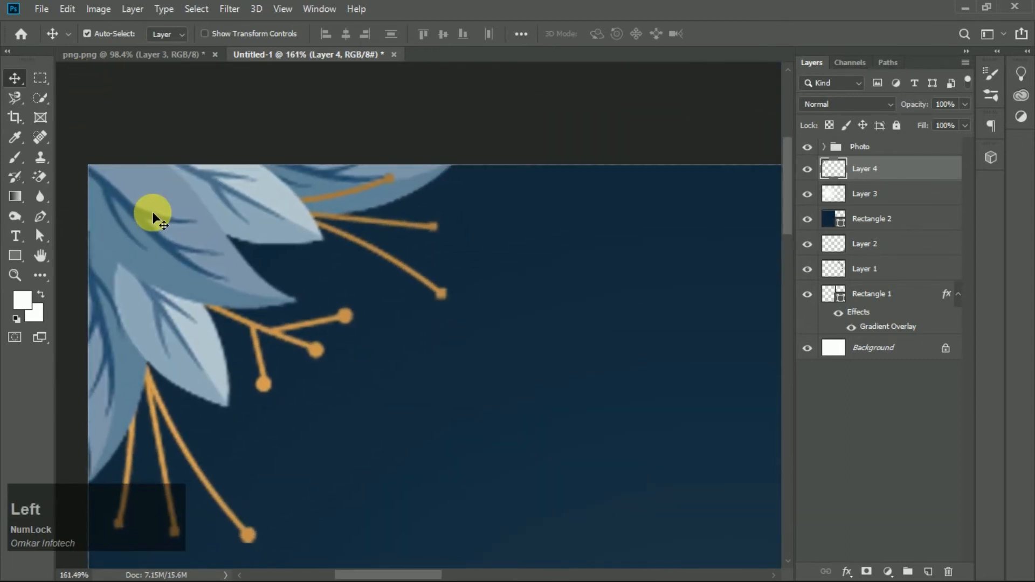
{"action": "key", "text": "Left"}
{"action": "key", "text": "Left"}
- Draw a thin vertical rectangle on the navy panel, then delete it
{"action": "scroll", "coordinate": [486, 267], "scroll_direction": "down", "scroll_amount": 6}
{"action": "scroll", "coordinate": [437, 296], "scroll_direction": "down", "scroll_amount": 3}
{"action": "scroll", "coordinate": [435, 299], "scroll_direction": "up", "scroll_amount": 3}
{"action": "scroll", "coordinate": [371, 322], "scroll_direction": "down", "scroll_amount": 1}
{"action": "scroll", "coordinate": [371, 323], "scroll_direction": "up", "scroll_amount": 1}
{"action": "left_click", "coordinate": [15, 255]}
{"action": "scroll", "coordinate": [451, 209], "scroll_direction": "down", "scroll_amount": 1}
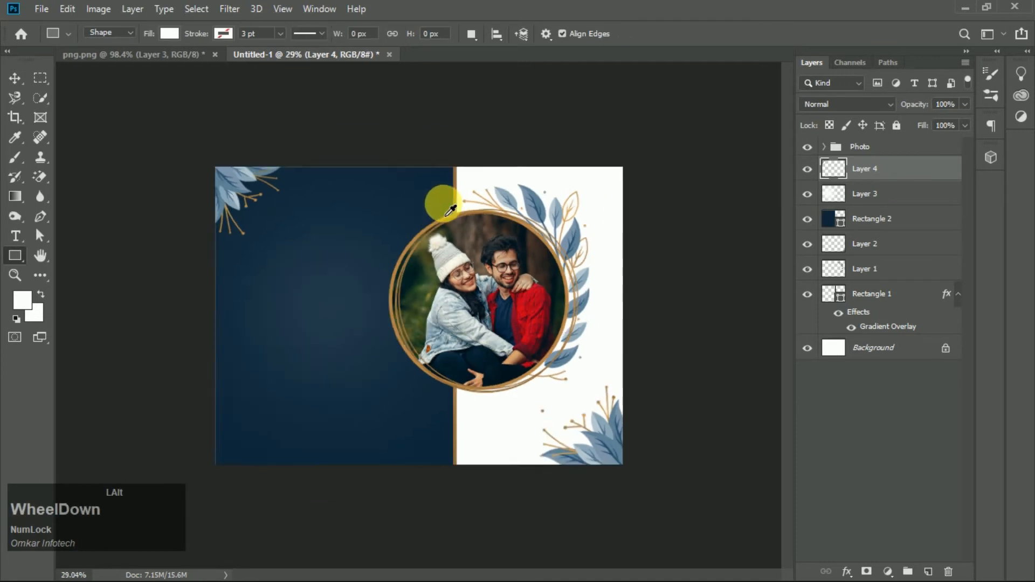
{"action": "scroll", "coordinate": [451, 210], "scroll_direction": "up", "scroll_amount": 1}
{"action": "left_click_drag", "start_coordinate": [329, 145], "coordinate": [325, 459]}
{"action": "left_click", "coordinate": [310, 261]}
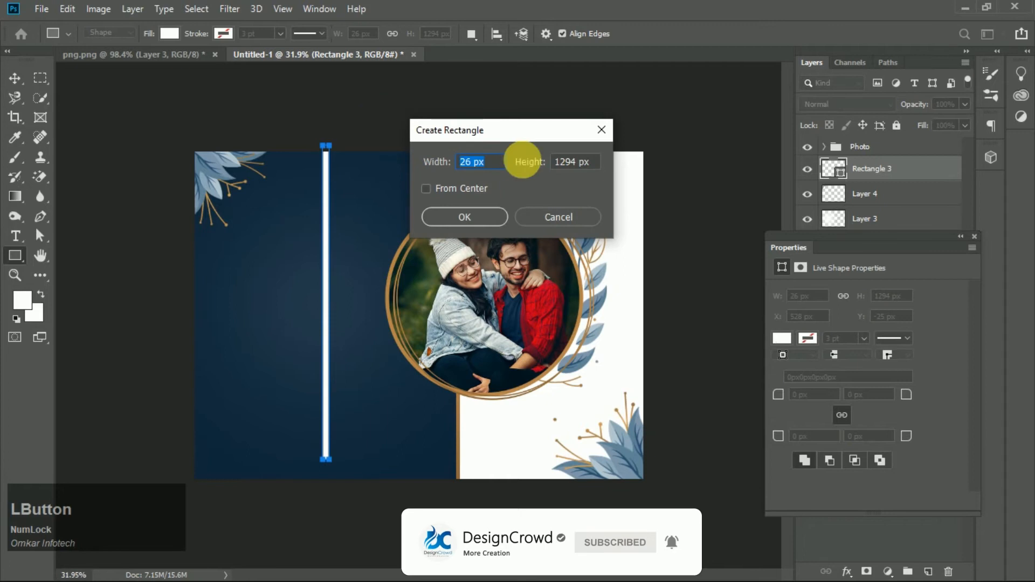
{"action": "left_click", "coordinate": [559, 217]}
{"action": "left_click", "coordinate": [975, 236]}
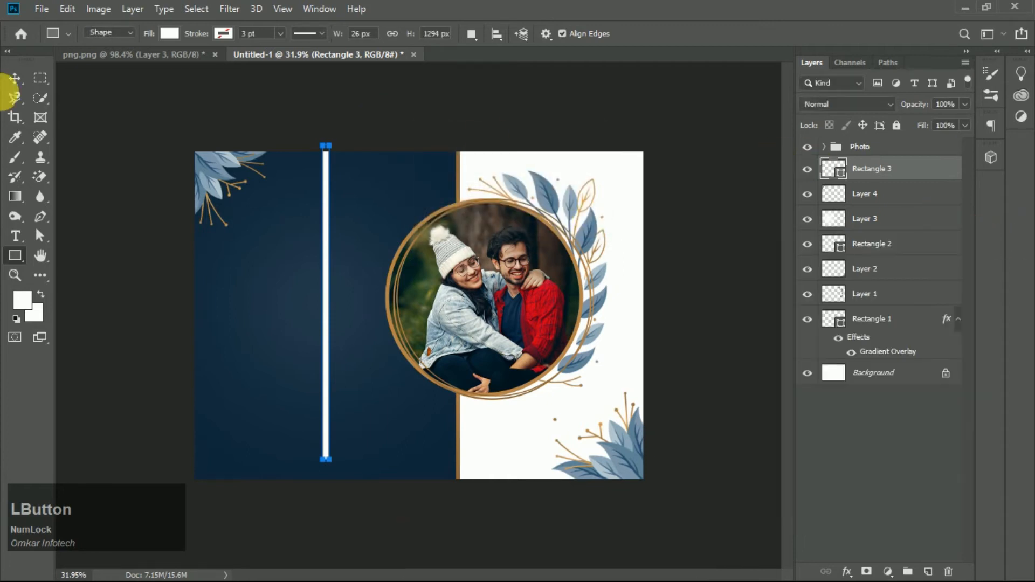
{"action": "left_click", "coordinate": [21, 79]}
{"action": "key", "text": "Delete"}
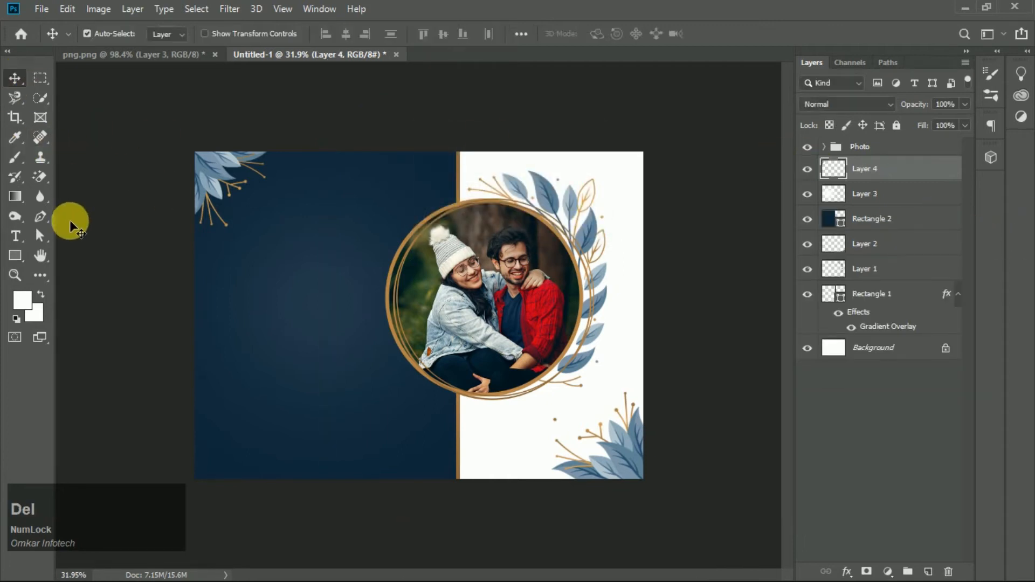
- Draw a thin vertical rectangle about 26 px wide spanning the full canvas height on the navy panel
{"action": "left_click", "coordinate": [14, 255]}
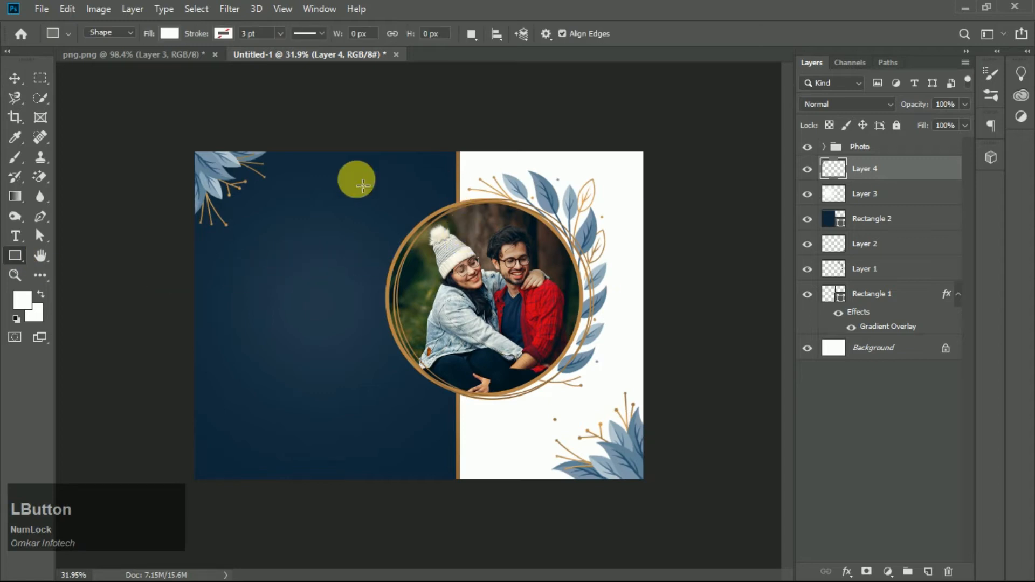
{"action": "left_click_drag", "start_coordinate": [358, 155], "coordinate": [355, 483]}
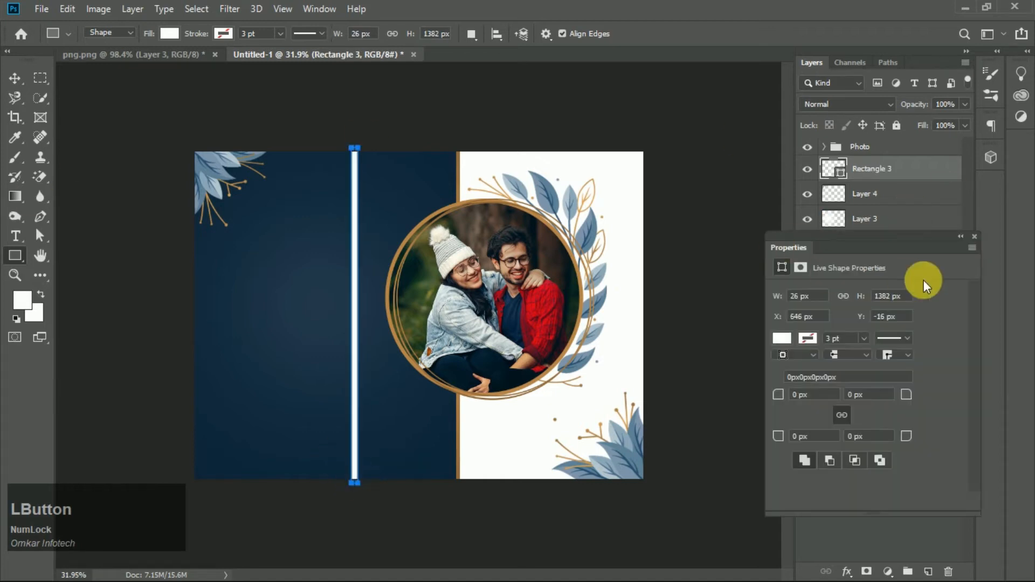
{"action": "left_click", "coordinate": [975, 236]}
{"action": "left_click", "coordinate": [15, 79]}
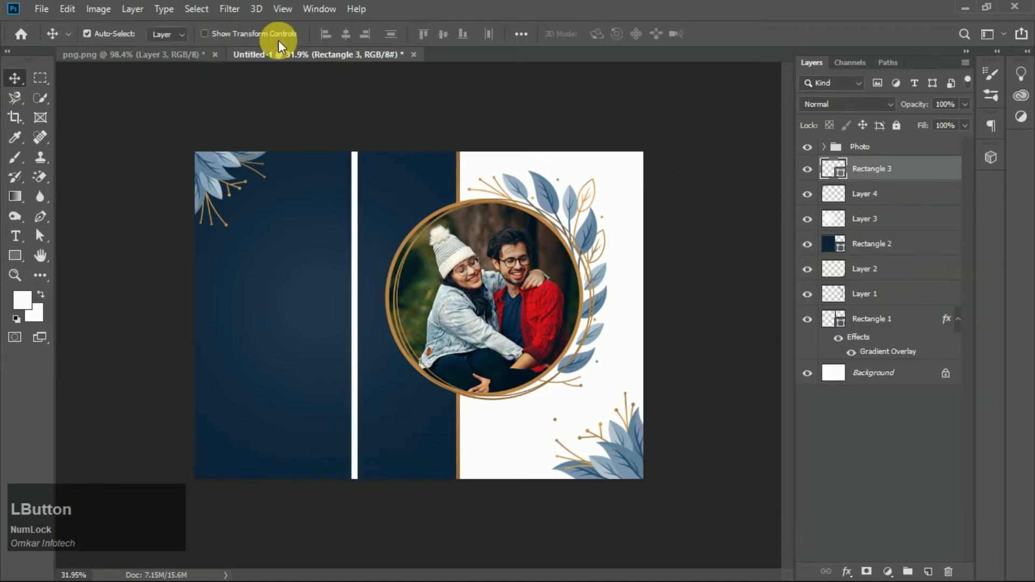
- Sample the pale off-white swatch colour from the png document with the Eyedropper
{"action": "left_click", "coordinate": [169, 58]}
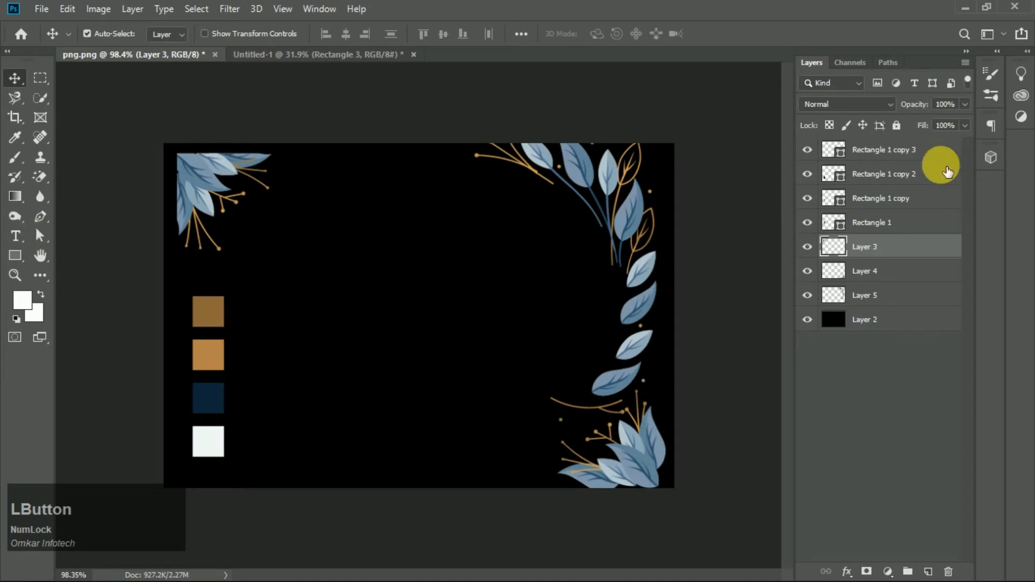
{"action": "left_click", "coordinate": [880, 186]}
{"action": "left_click", "coordinate": [889, 150]}
{"action": "left_click", "coordinate": [807, 150]}
{"action": "left_click", "coordinate": [807, 150]}
{"action": "left_click", "coordinate": [15, 137]}
{"action": "left_click", "coordinate": [210, 447]}
{"action": "left_click", "coordinate": [15, 78]}
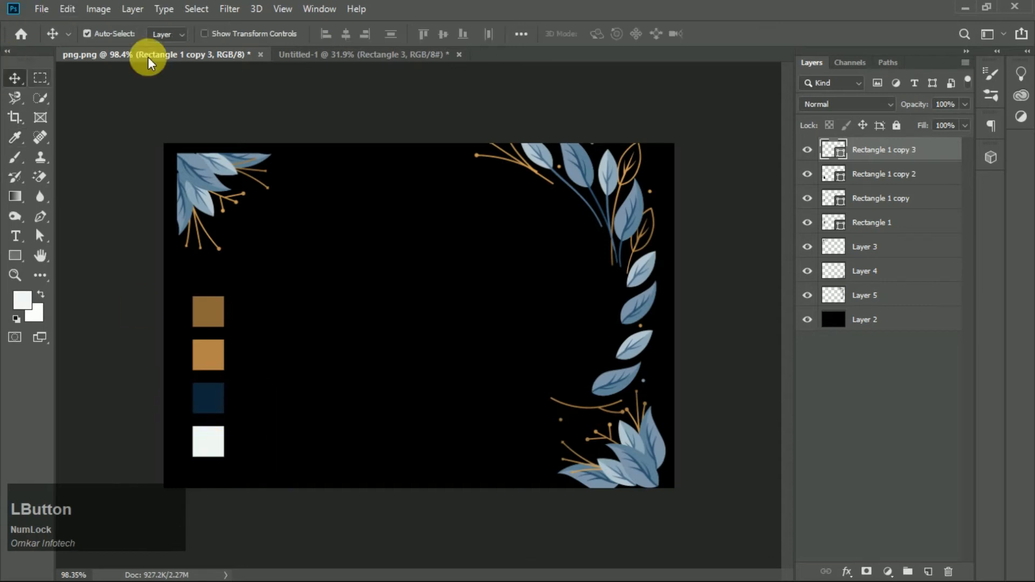
- Move the thin rectangle onto the white panel and set its fill colour to f0f7f7
{"action": "left_click", "coordinate": [340, 54]}
{"action": "left_click_drag", "start_coordinate": [354, 267], "coordinate": [477, 274]}
{"action": "double_click", "coordinate": [833, 169]}
{"action": "left_click", "coordinate": [25, 296]}
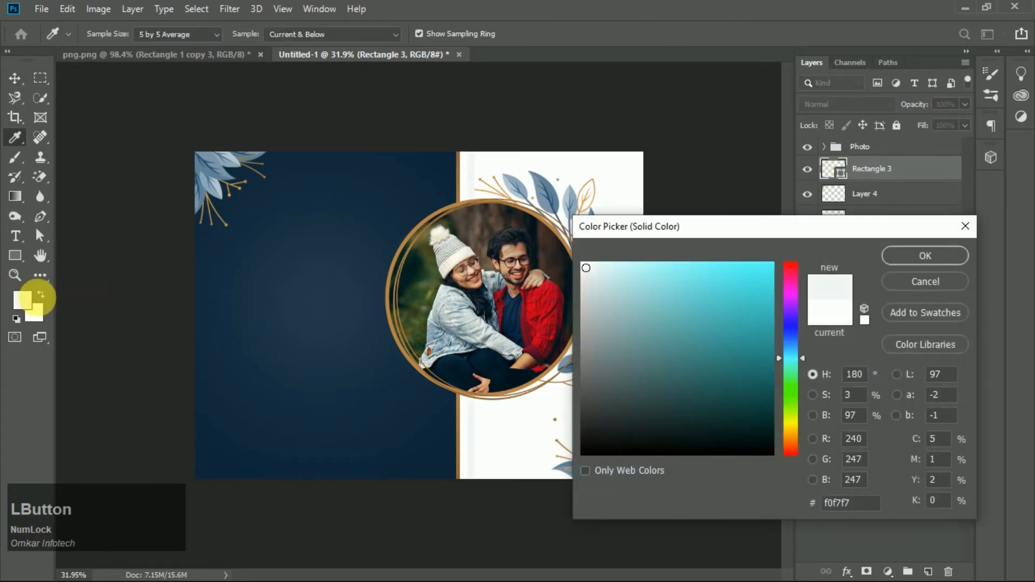
{"action": "left_click", "coordinate": [931, 259]}
- Move the stripe's layer below the gradient rectangle, just above the Background
{"action": "scroll", "coordinate": [497, 296], "scroll_direction": "down", "scroll_amount": 2}
{"action": "scroll", "coordinate": [595, 351], "scroll_direction": "up", "scroll_amount": 3}
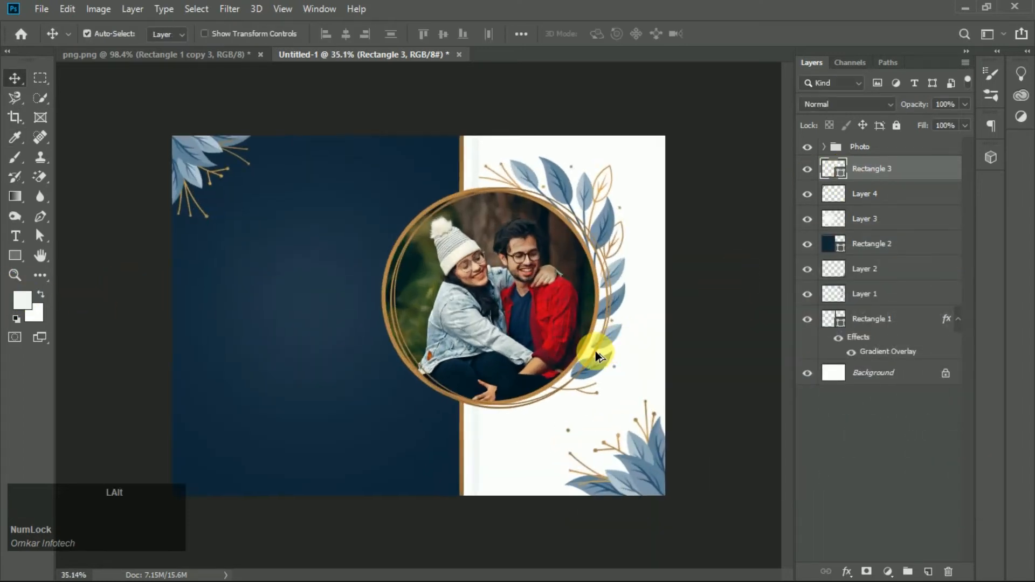
{"action": "left_click_drag", "start_coordinate": [888, 168], "coordinate": [895, 348]}
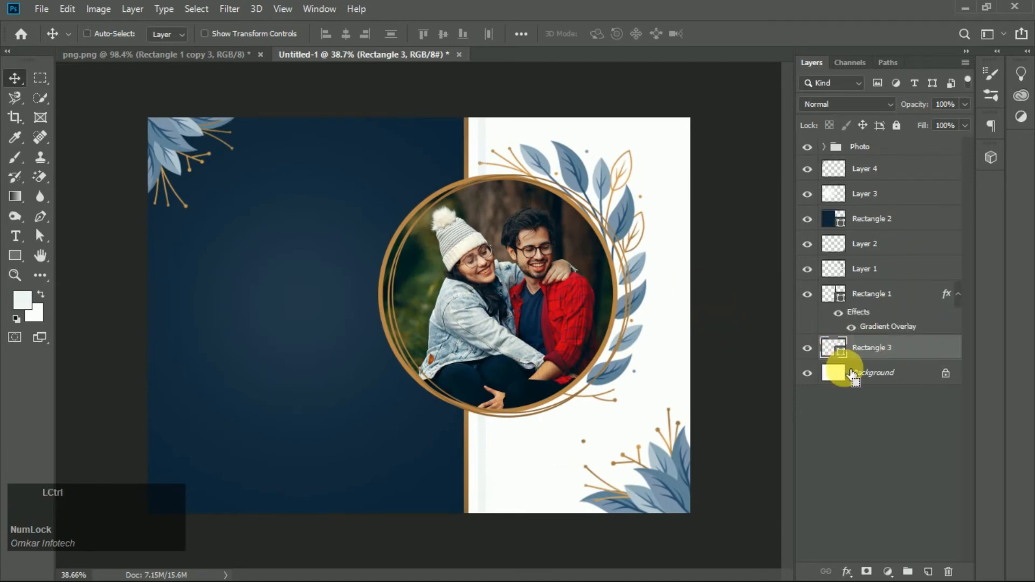
- Duplicate the stripe four times, nudging each copy right, and group all five stripes
{"action": "key", "text": "ctrl+j"}
{"action": "key", "text": "shift+Right"}
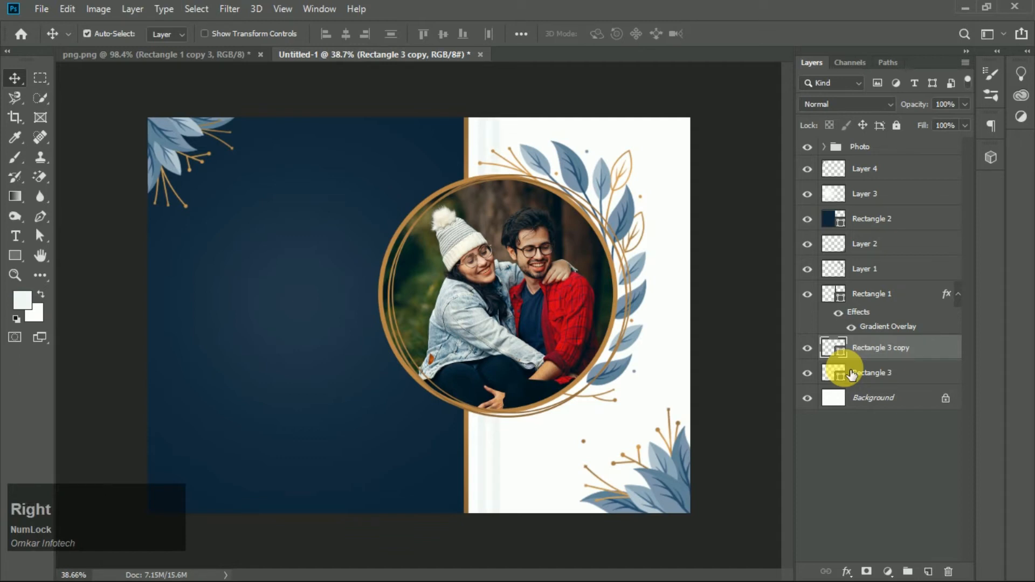
{"action": "key", "text": "ctrl+j"}
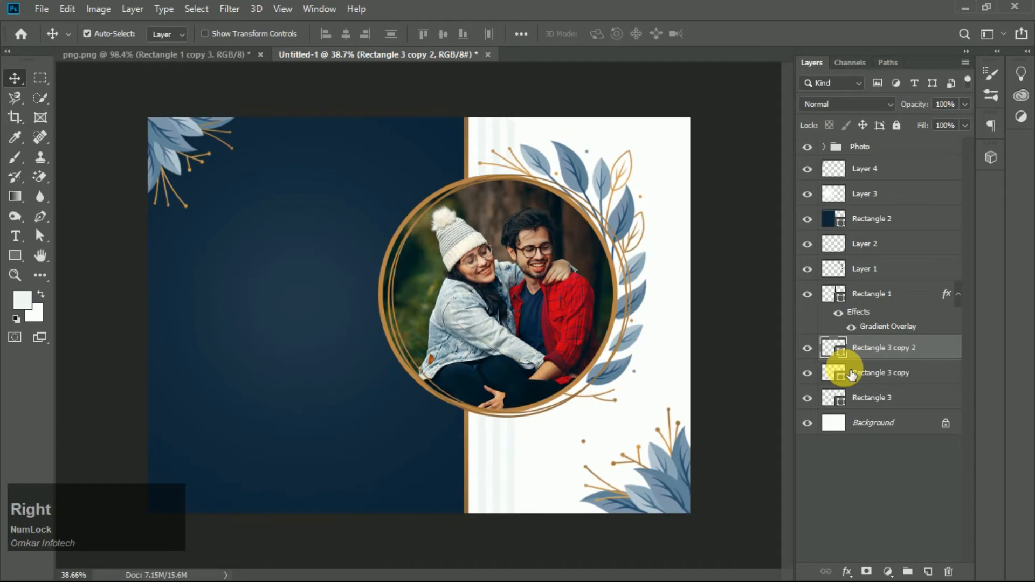
{"action": "key", "text": "ctrl+j"}
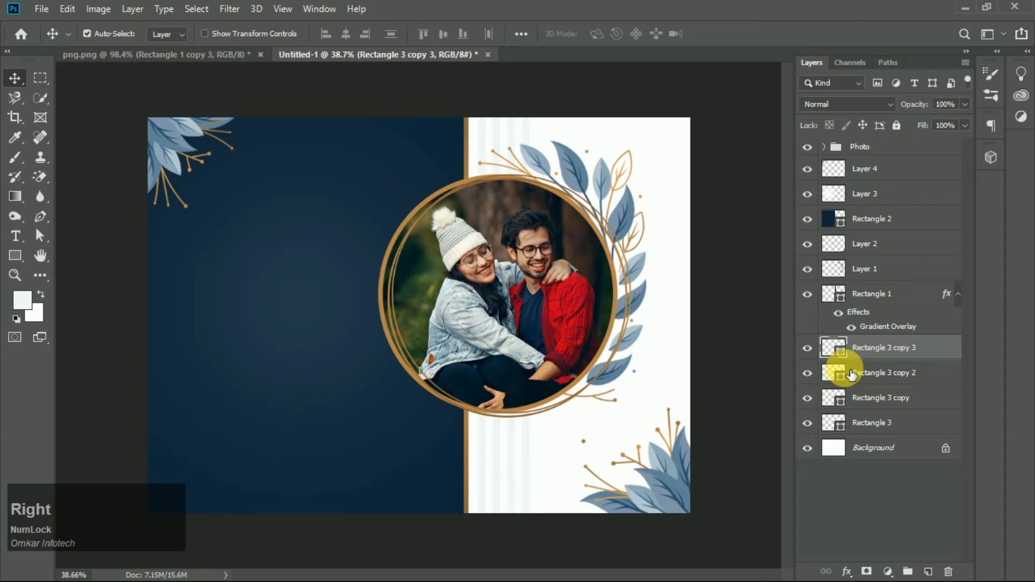
{"action": "key", "text": "ctrl+j"}
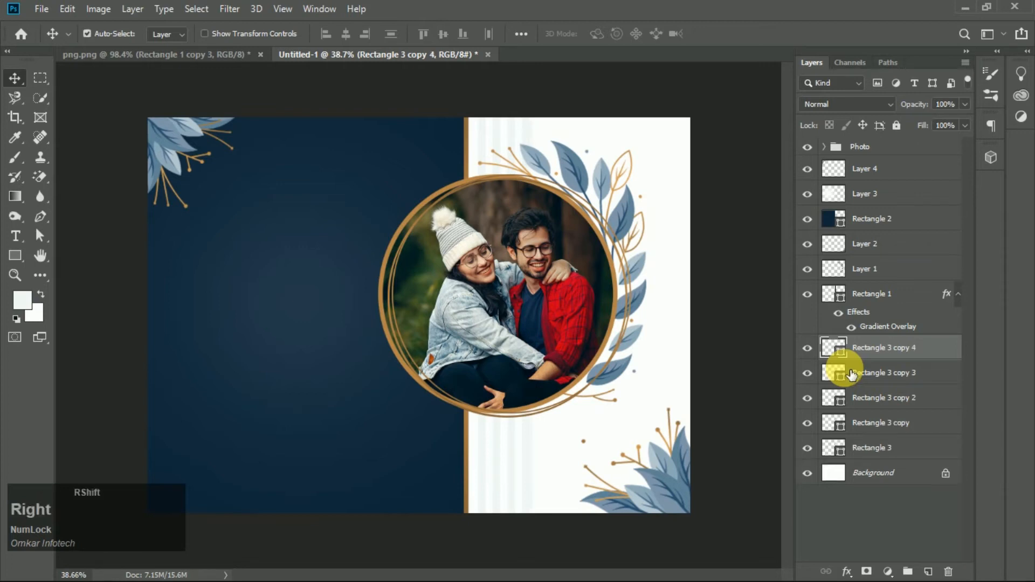
{"action": "left_click", "coordinate": [884, 449], "text": "shift"}
{"action": "key", "text": "ctrl+g"}
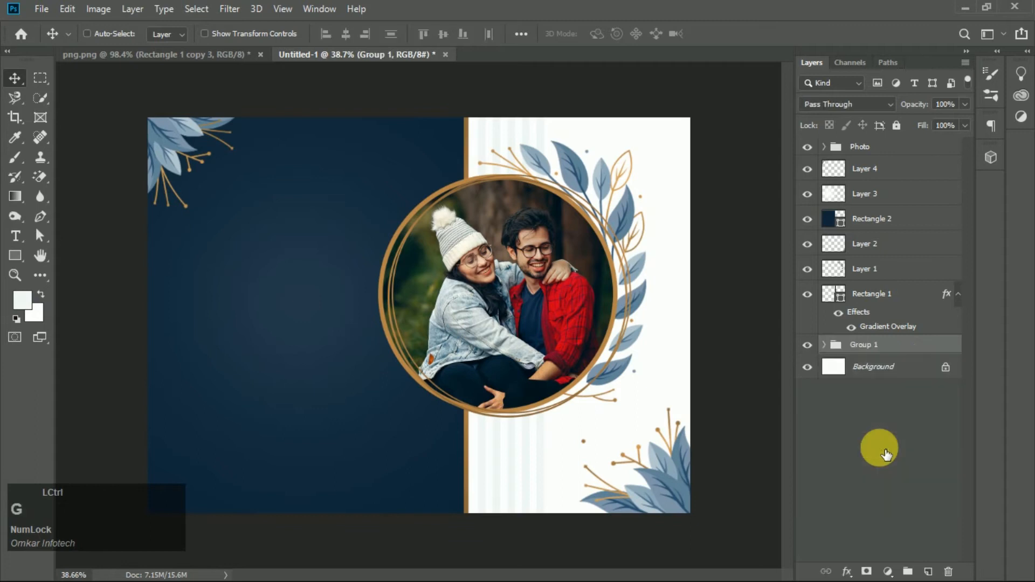
- Duplicate the stripe group and nudge the copy to the right across the white panel
{"action": "key", "text": "ctrl+j"}
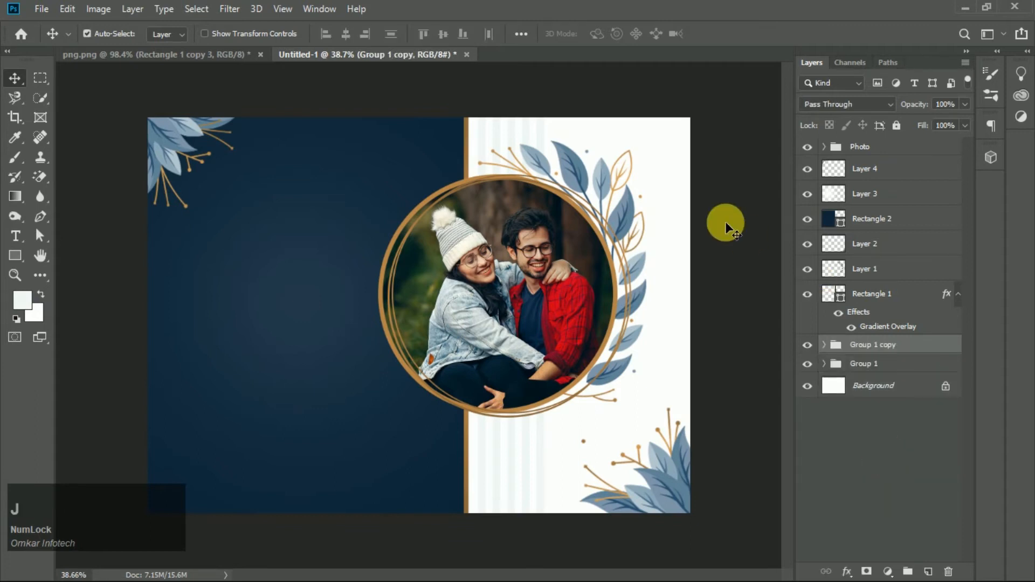
{"action": "key", "text": "shift+Right"}
{"action": "key", "text": "shift+Right"}
{"action": "key", "text": "shift+Right"}
{"action": "key", "text": "shift+Right"}
{"action": "key", "text": "shift+Right"}
{"action": "key", "text": "shift+Right"}
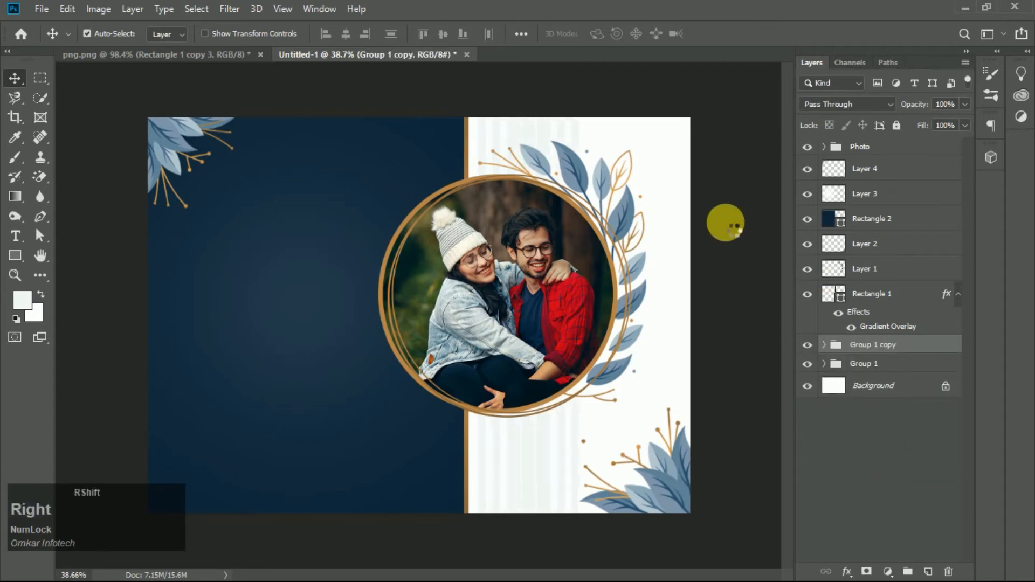
{"action": "key", "text": "shift+Right"}
{"action": "key", "text": "shift+Right"}
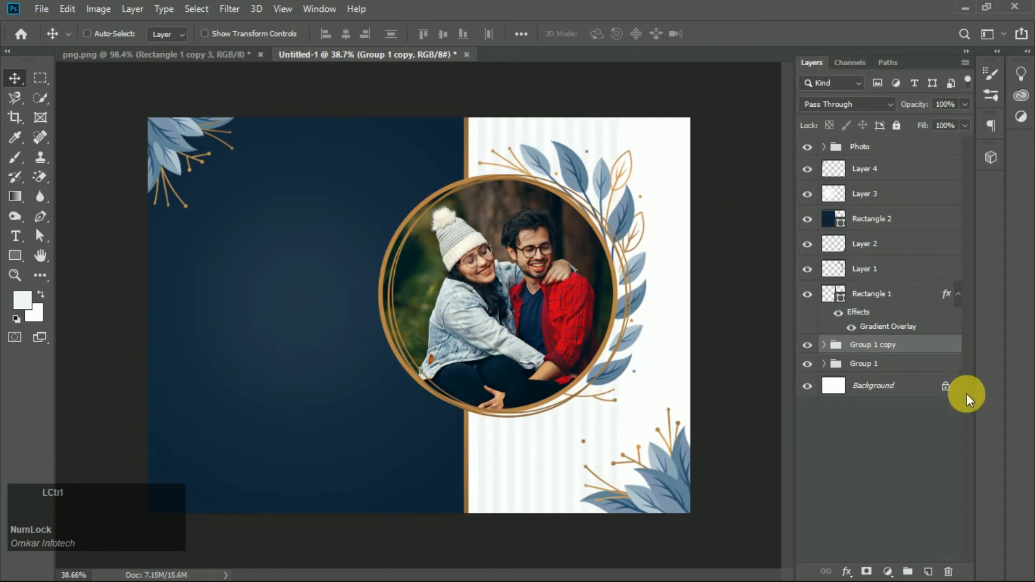
- Duplicate the group again and nudge the new copy further right to extend the stripes
{"action": "key", "text": "ctrl+j"}
{"action": "key", "text": "shift+Right"}
{"action": "key", "text": "shift+Right"}
{"action": "key", "text": "shift+Right"}
{"action": "key", "text": "shift+Right"}
{"action": "key", "text": "shift+Right"}
{"action": "key", "text": "shift+Right"}
{"action": "key", "text": "shift+Right"}
{"action": "key", "text": "shift+Right"}
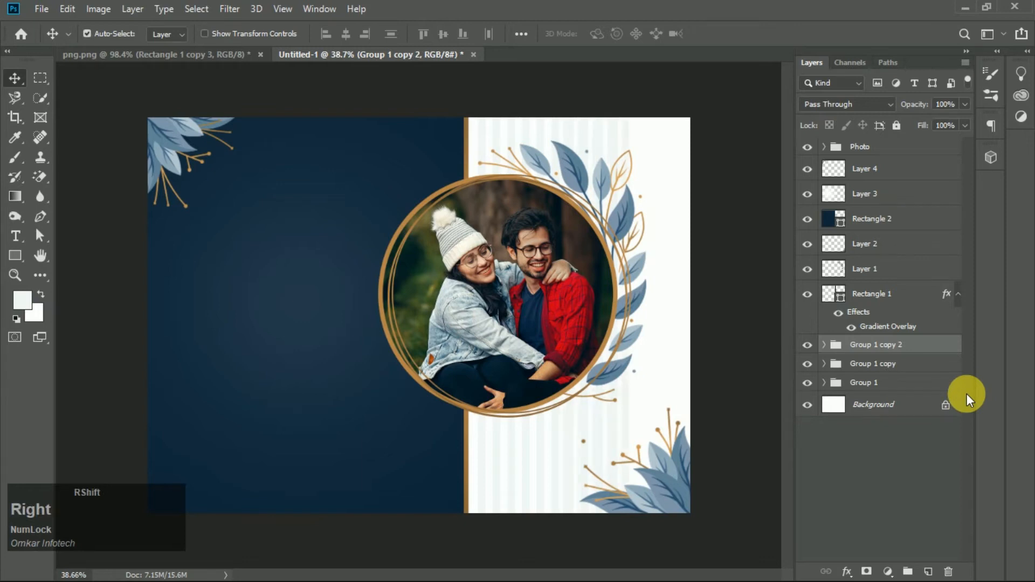
{"action": "key", "text": "shift+Right"}
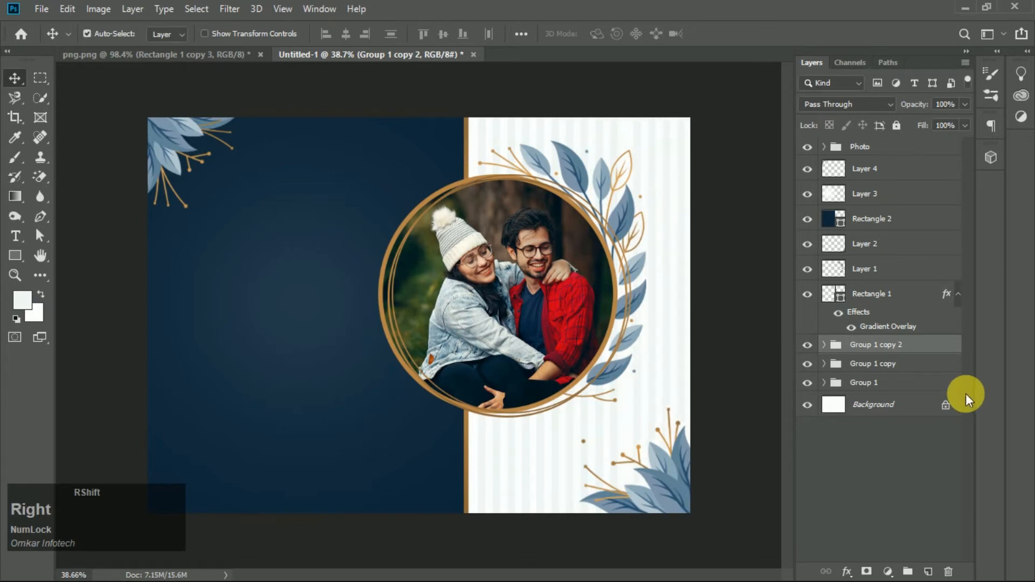
{"action": "key", "text": "shift+Left"}
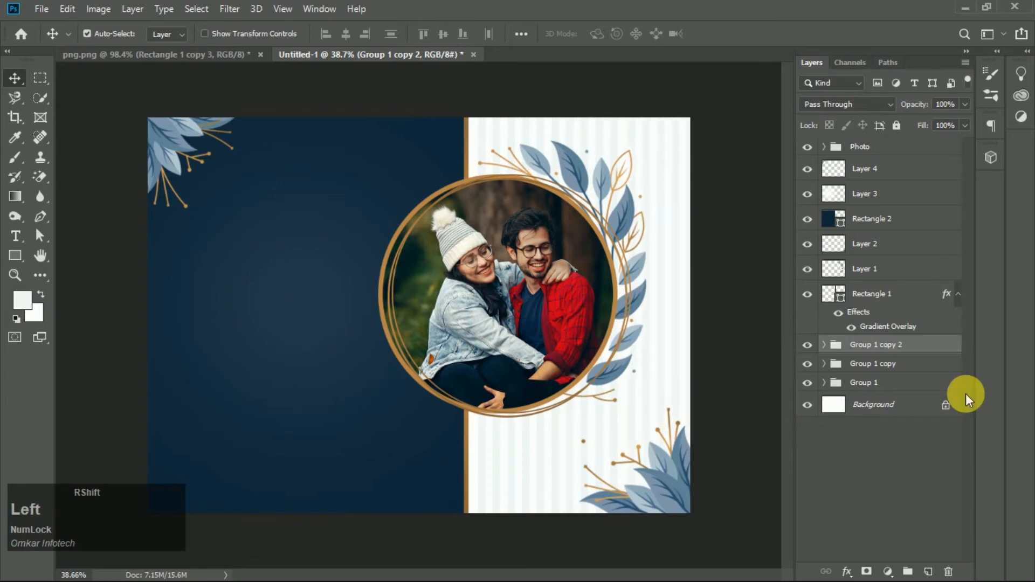
- Group the three stripe groups together and name the group Shapes
{"action": "left_click", "coordinate": [901, 383], "text": "shift"}
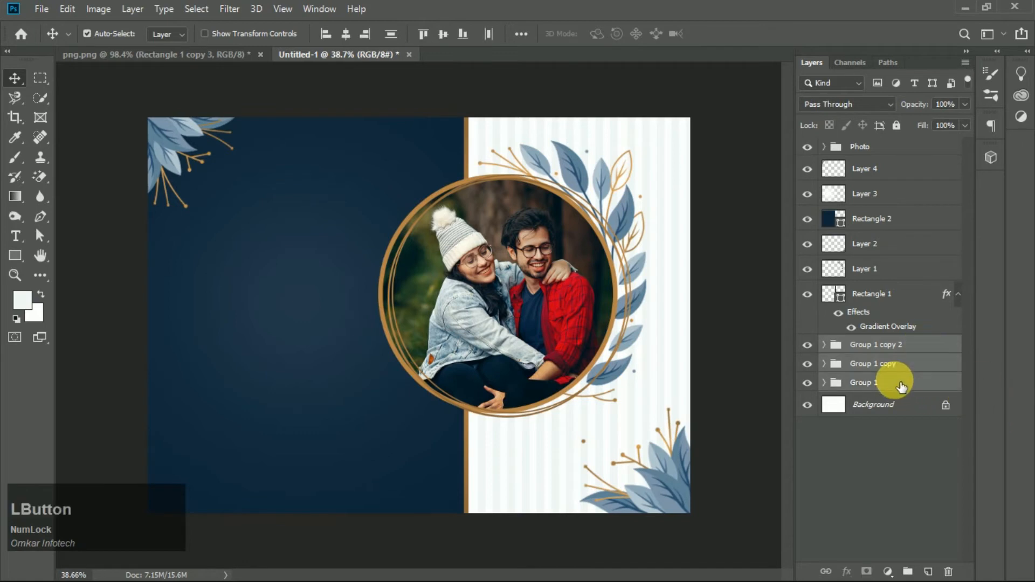
{"action": "key", "text": "ctrl+g"}
{"action": "double_click", "coordinate": [872, 346]}
{"action": "type", "text": "Shape"}
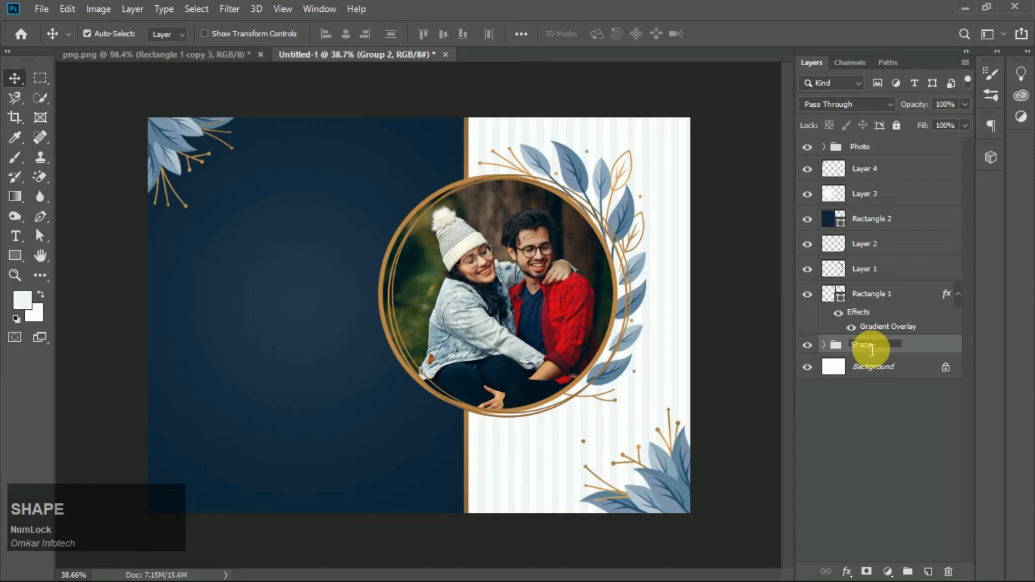
{"action": "type", "text": "s"}
{"action": "key", "text": "KP_Enter"}
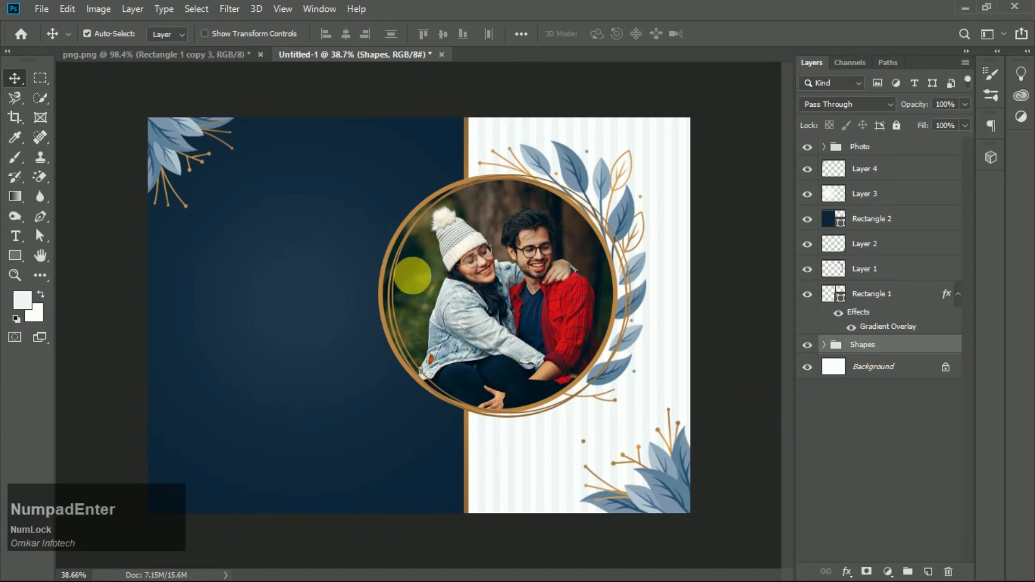
- Add the two-line text LOVE dATE on the navy panel, above the Photo group
{"action": "scroll", "coordinate": [496, 275], "scroll_direction": "down", "scroll_amount": 2, "text": "alt"}
{"action": "scroll", "coordinate": [496, 275], "scroll_direction": "up", "scroll_amount": 3, "text": "alt"}
{"action": "scroll", "coordinate": [417, 295], "scroll_direction": "down", "scroll_amount": 1, "text": "alt"}
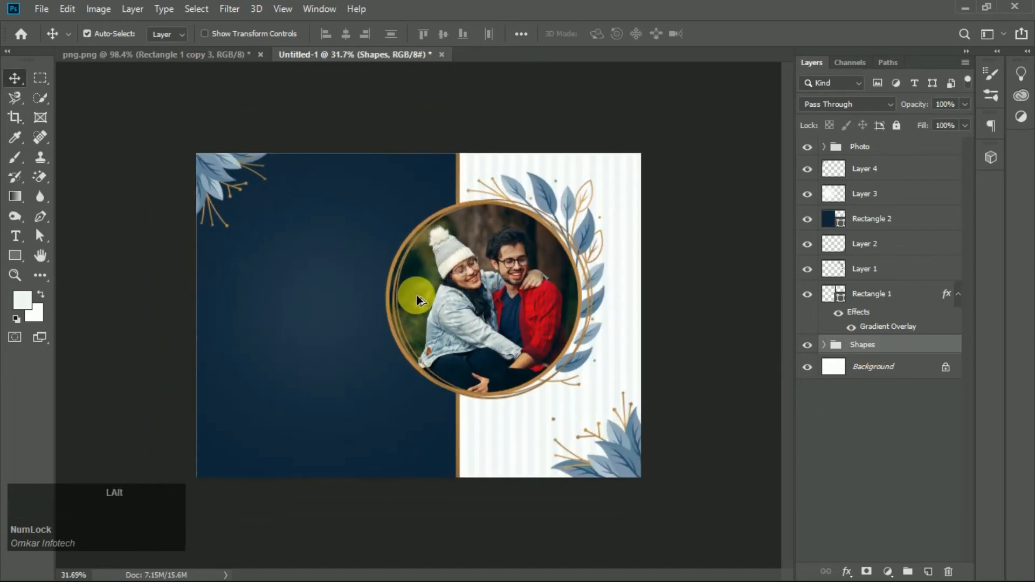
{"action": "scroll", "coordinate": [514, 277], "scroll_direction": "up", "scroll_amount": 2, "text": "alt"}
{"action": "scroll", "coordinate": [426, 299], "scroll_direction": "down", "scroll_amount": 1, "text": "alt"}
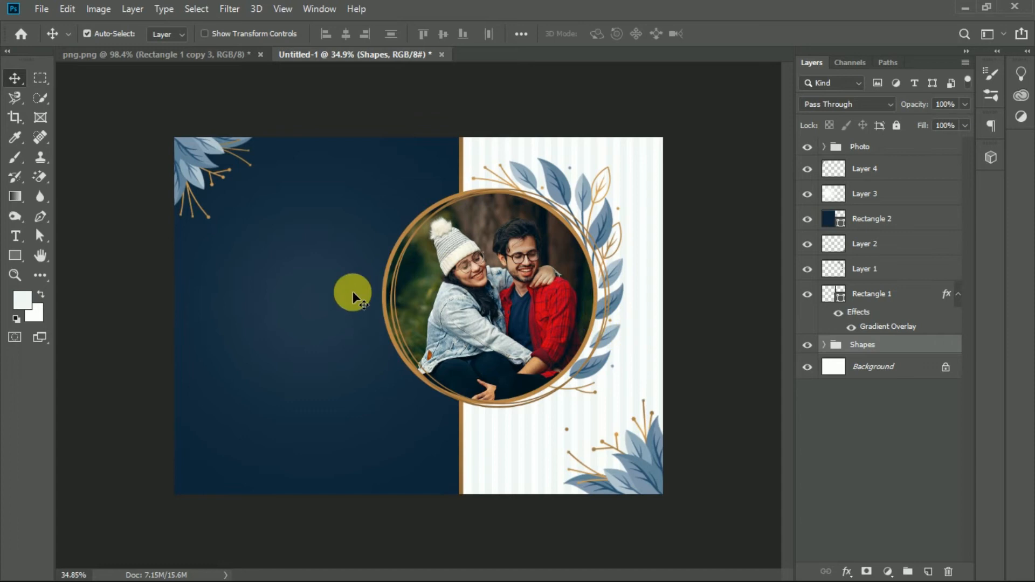
{"action": "scroll", "coordinate": [412, 386], "scroll_direction": "down", "scroll_amount": 2, "text": "alt"}
{"action": "scroll", "coordinate": [412, 386], "scroll_direction": "up", "scroll_amount": 3, "text": "alt"}
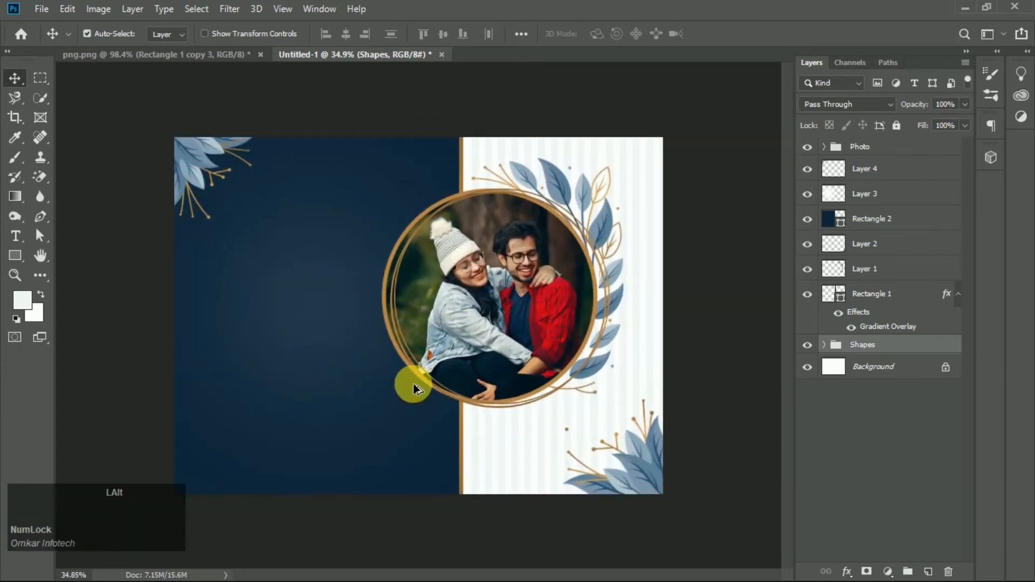
{"action": "left_click", "coordinate": [16, 234]}
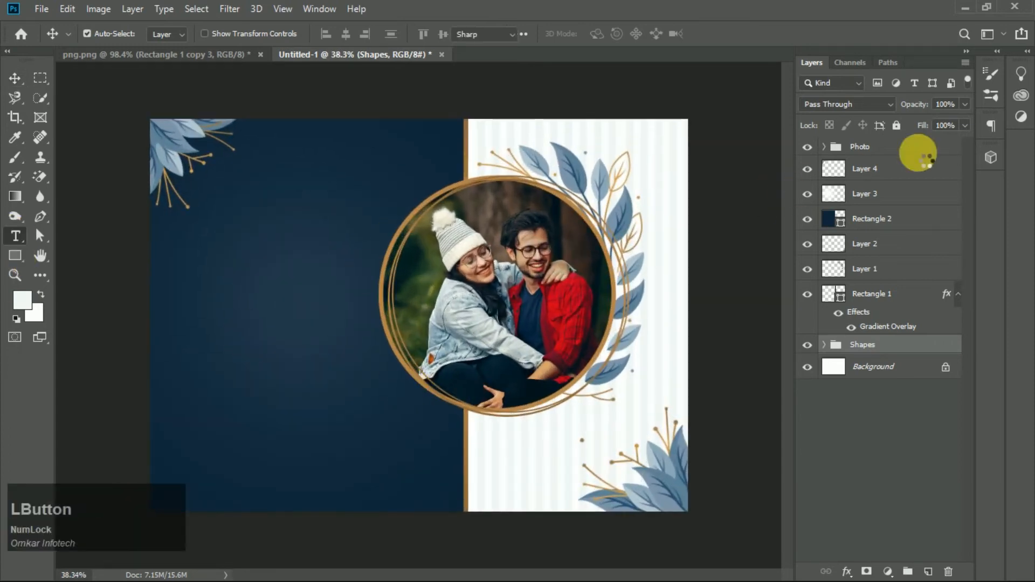
{"action": "left_click", "coordinate": [886, 152]}
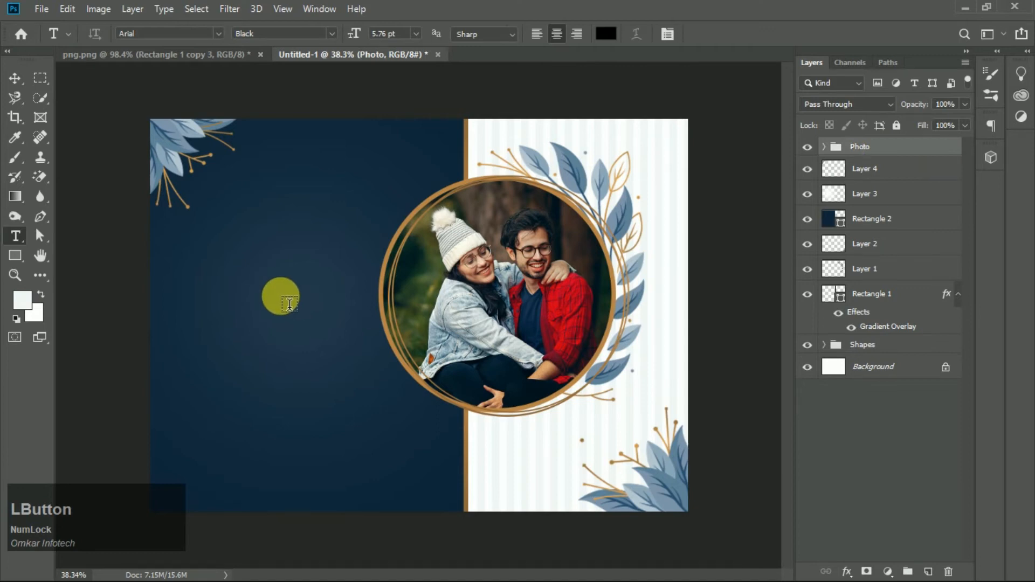
{"action": "left_click", "coordinate": [283, 301]}
{"action": "key", "text": "Caps_Lock"}
{"action": "type", "text": "LO"}
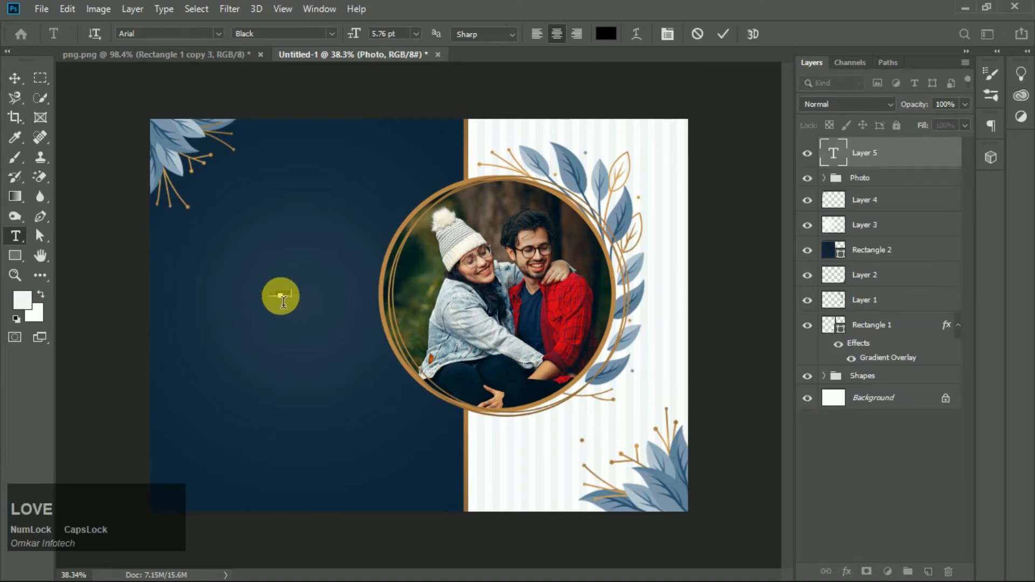
{"action": "key", "text": "Return"}
{"action": "key", "text": "KP_Enter"}
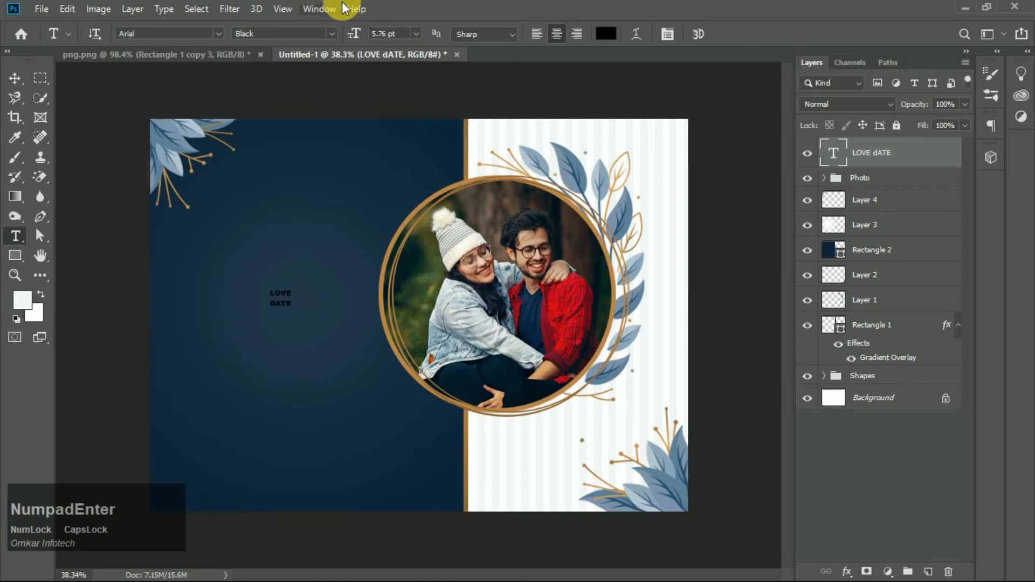
- Scale up the text with Free Transform and place it in the navy panel's upper-left area
{"action": "key", "text": "v"}
{"action": "key", "text": "ctrl+t"}
{"action": "left_click_drag", "start_coordinate": [294, 297], "coordinate": [340, 254]}
{"action": "left_click_drag", "start_coordinate": [308, 290], "coordinate": [287, 237]}
{"action": "scroll", "coordinate": [603, 271], "scroll_direction": "down", "scroll_amount": 10}
{"action": "key", "text": "Return"}
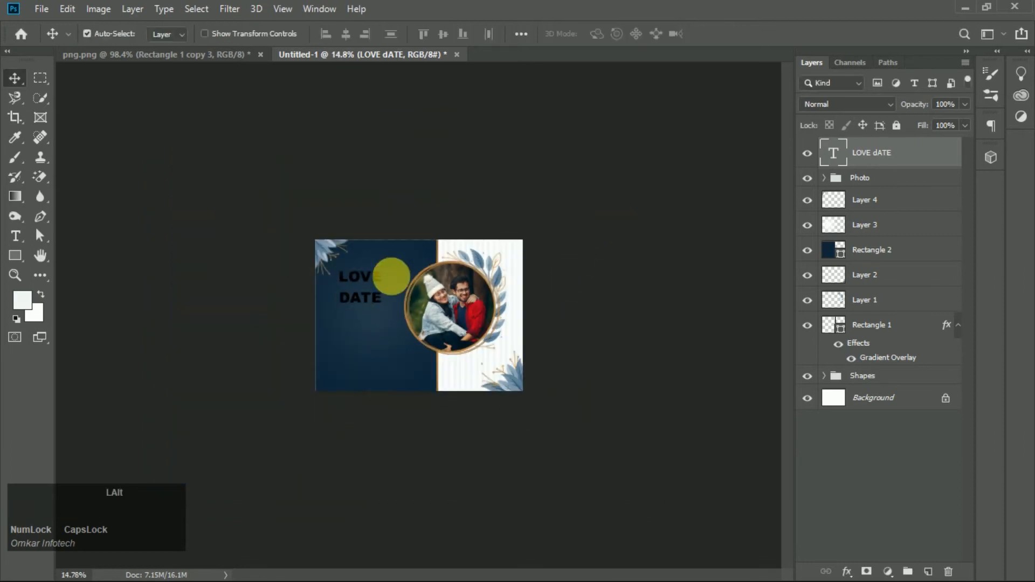
- Turn off the All Caps option for the text in the Character panel
{"action": "scroll", "coordinate": [390, 275], "scroll_direction": "up", "scroll_amount": 10}
{"action": "key", "text": "t"}
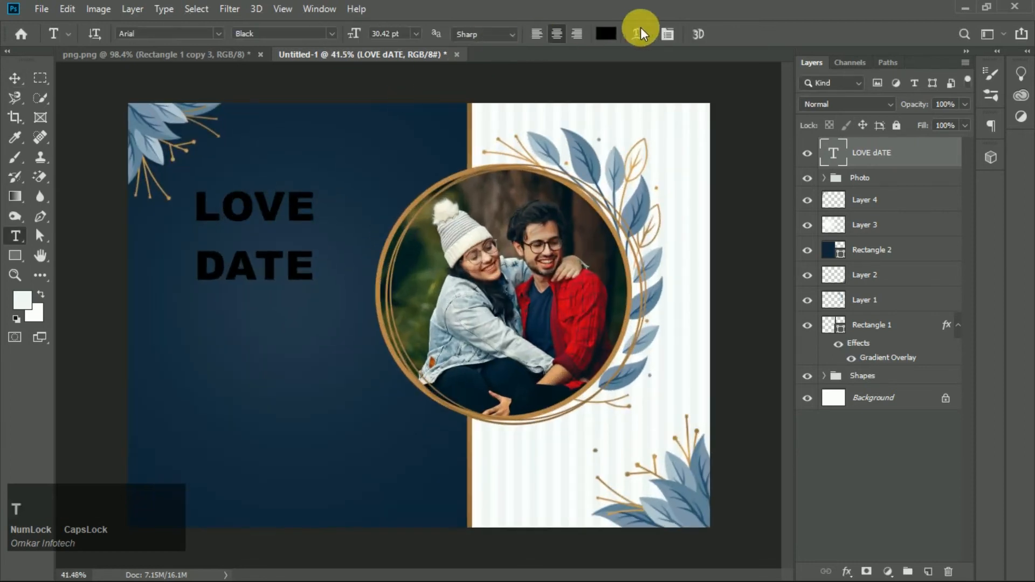
{"action": "left_click", "coordinate": [636, 36]}
{"action": "left_click", "coordinate": [626, 107]}
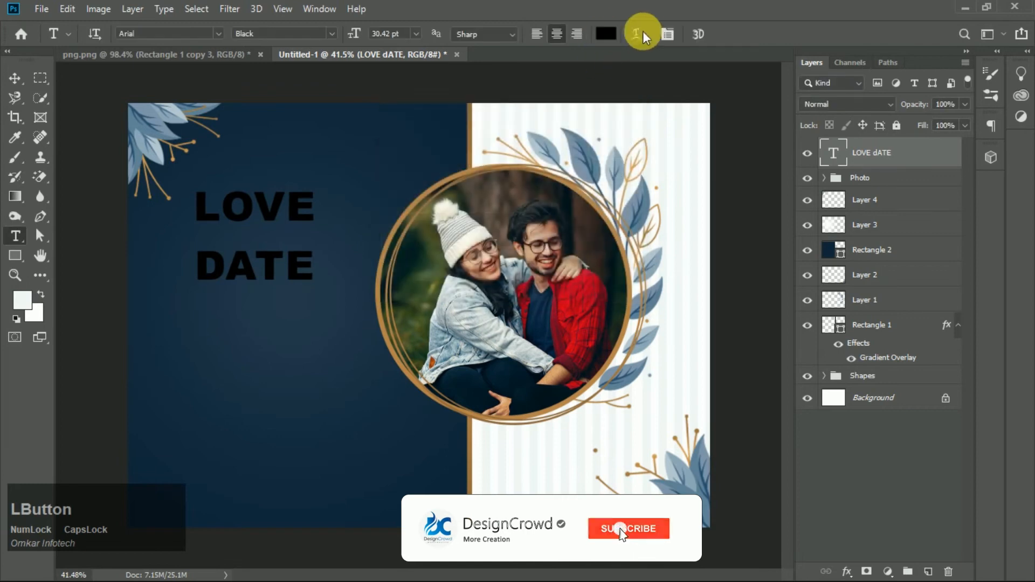
{"action": "left_click", "coordinate": [667, 33]}
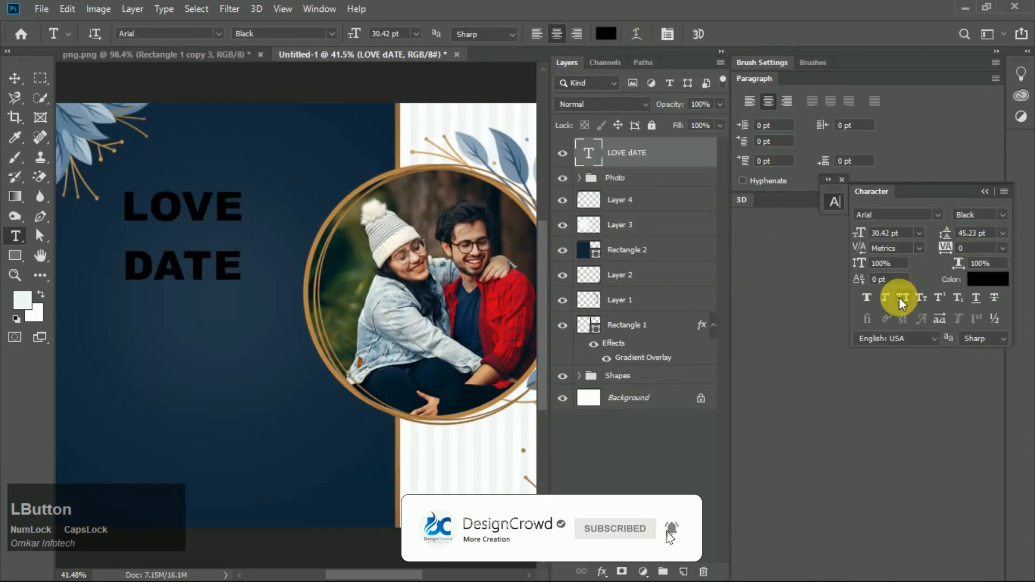
{"action": "left_click", "coordinate": [903, 298]}
{"action": "left_click", "coordinate": [989, 190]}
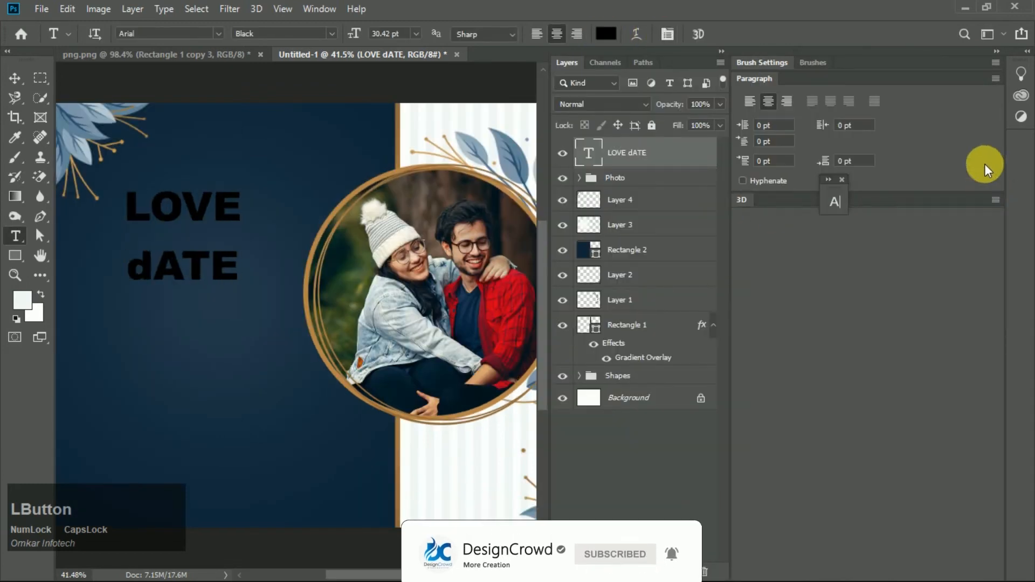
{"action": "left_click", "coordinate": [997, 51]}
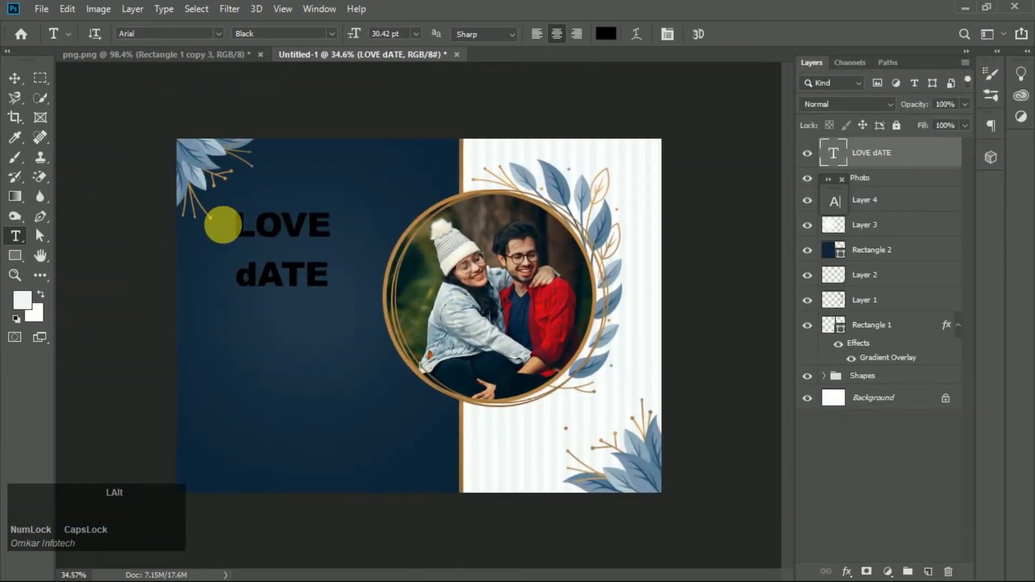
- Retype the first line of the title as Love
{"action": "scroll", "coordinate": [218, 220], "scroll_direction": "up", "scroll_amount": 1}
{"action": "left_click_drag", "start_coordinate": [198, 209], "coordinate": [434, 209]}
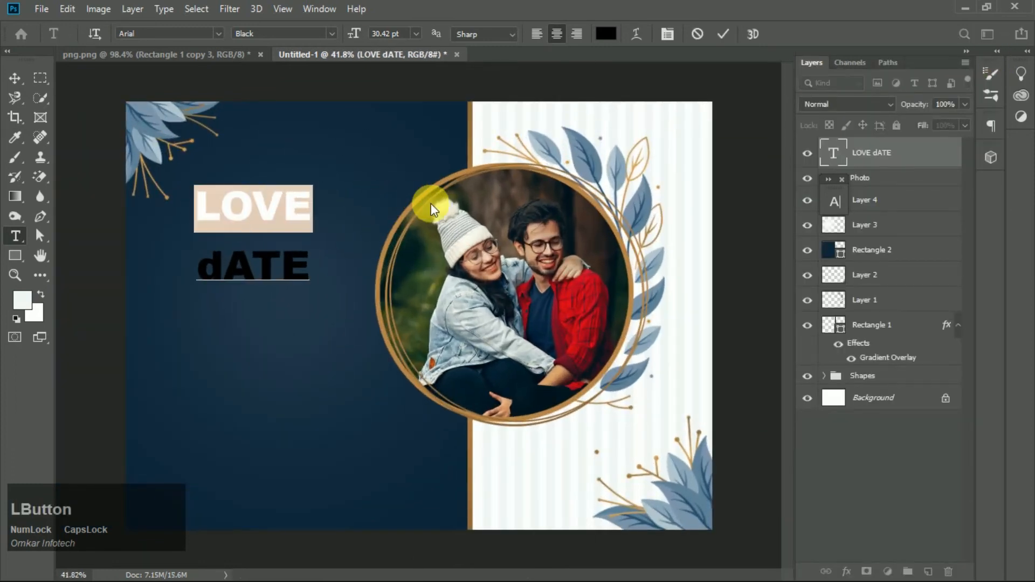
{"action": "type", "text": "IO"}
{"action": "key", "text": "BackSpace"}
{"action": "key", "text": "BackSpace"}
{"action": "key", "text": "BackSpace"}
{"action": "type", "text": "Love"}
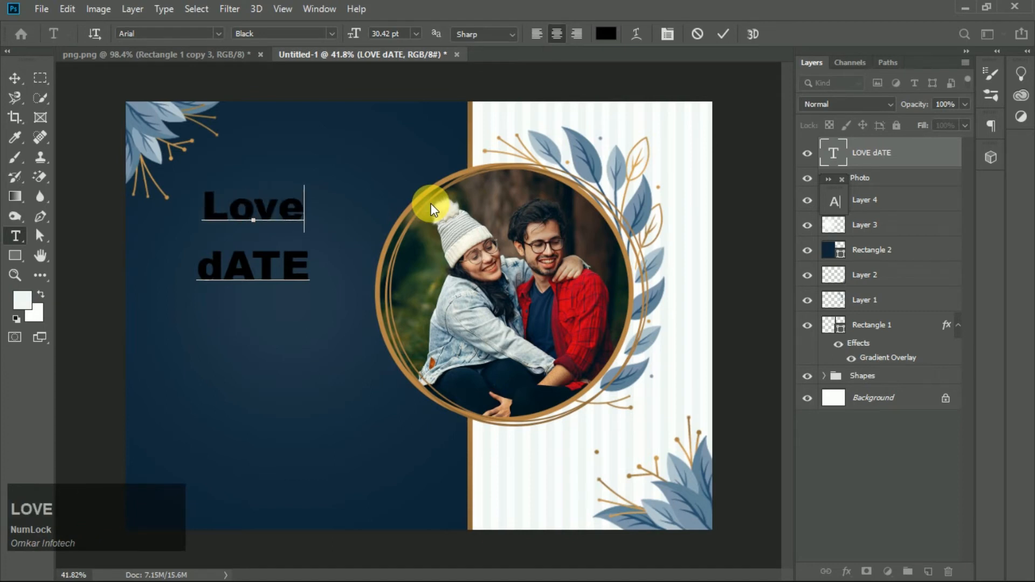
{"action": "key", "text": "KP_Enter"}
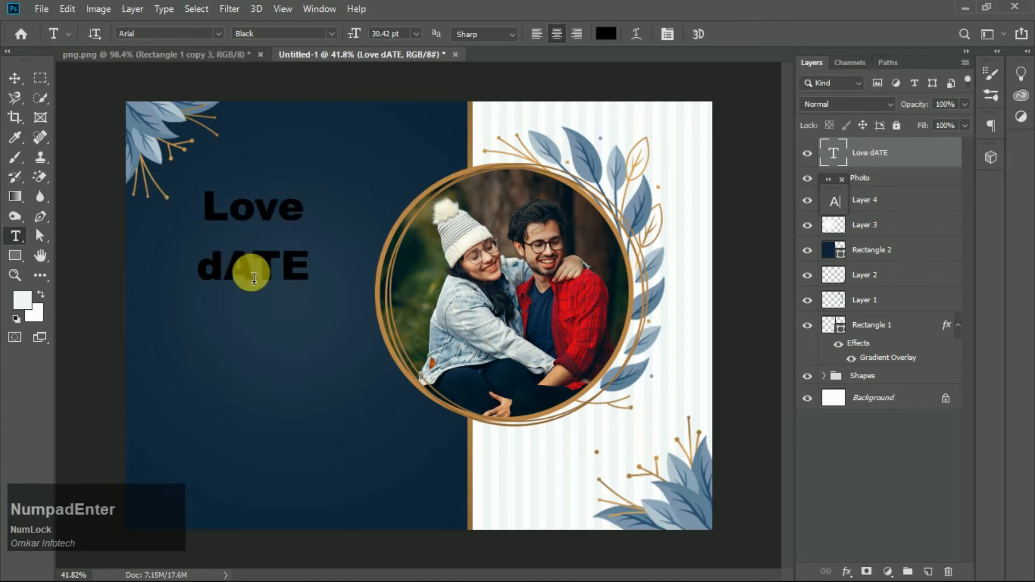
- Retype the second line of the title as Date
{"action": "left_click", "coordinate": [224, 267]}
{"action": "key", "text": "BackSpace"}
{"action": "type", "text": "D"}
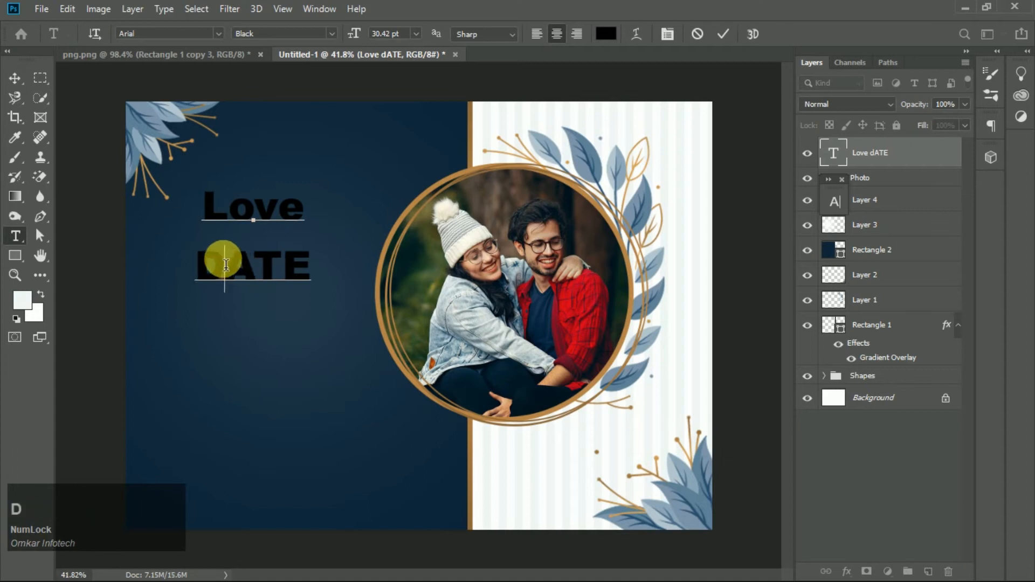
{"action": "left_click_drag", "start_coordinate": [224, 269], "coordinate": [442, 267]}
{"action": "type", "text": "ate"}
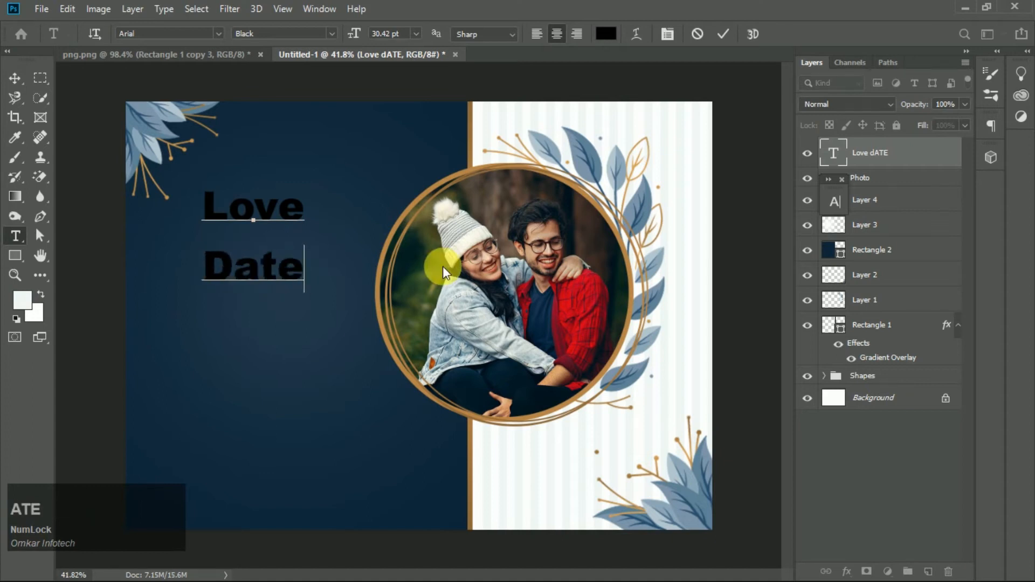
{"action": "left_click", "coordinate": [16, 77]}
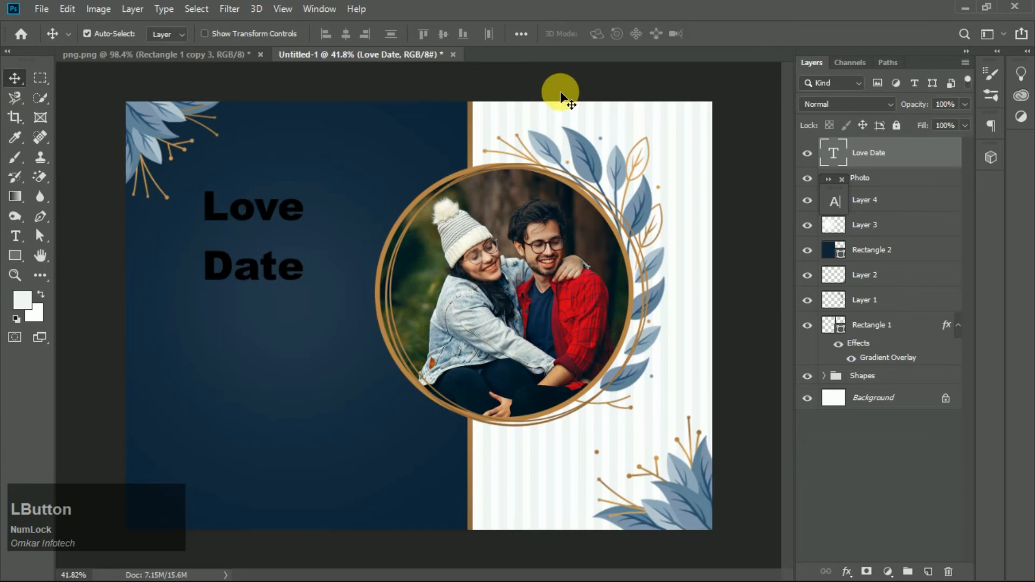
- Set the title text colour to white, ffffff
{"action": "key", "text": "t"}
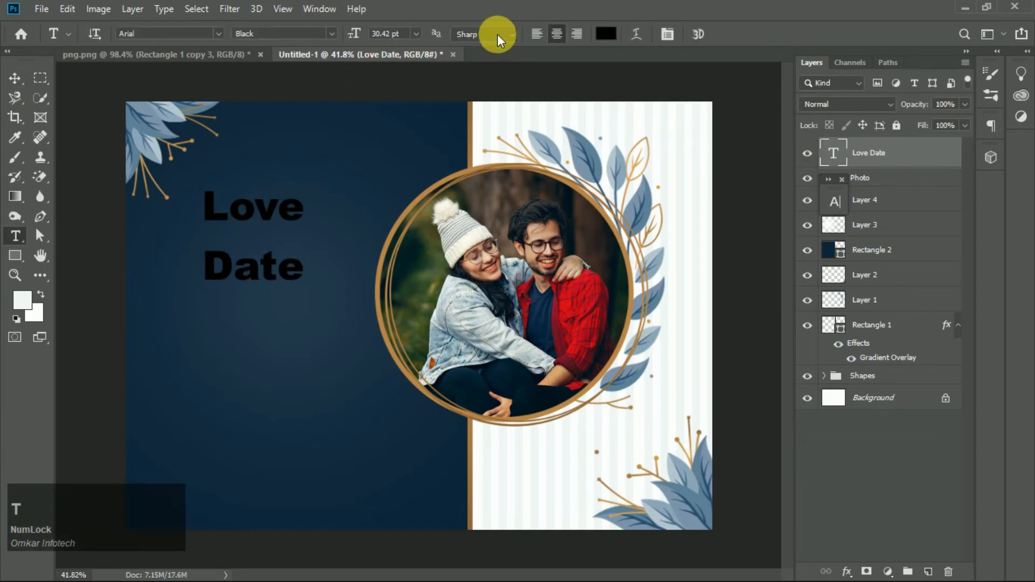
{"action": "left_click", "coordinate": [606, 33]}
{"action": "left_click_drag", "start_coordinate": [624, 284], "coordinate": [530, 208]}
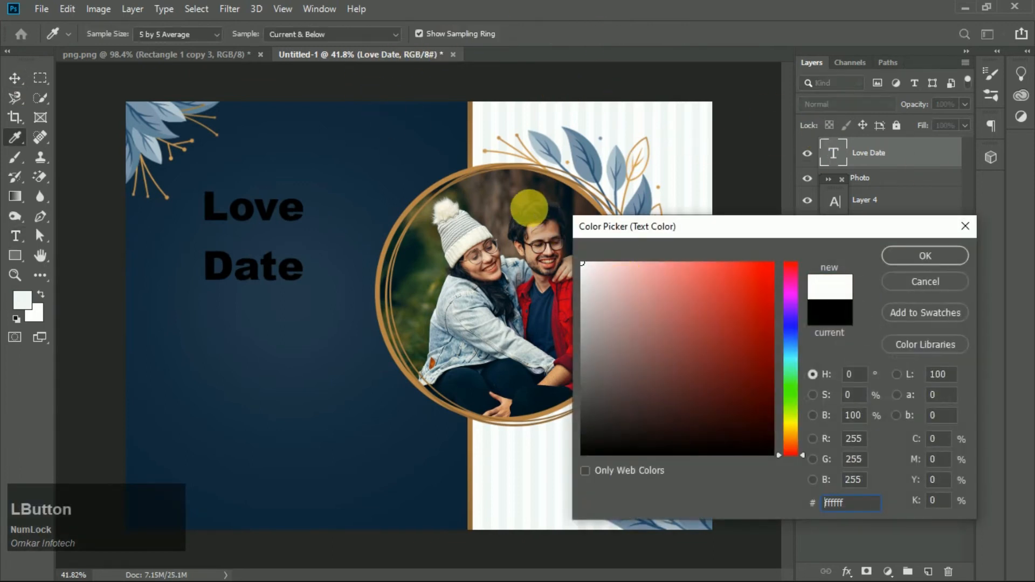
{"action": "left_click", "coordinate": [920, 255]}
- Browse through fonts for the title and apply Apalu
{"action": "left_click", "coordinate": [220, 32]}
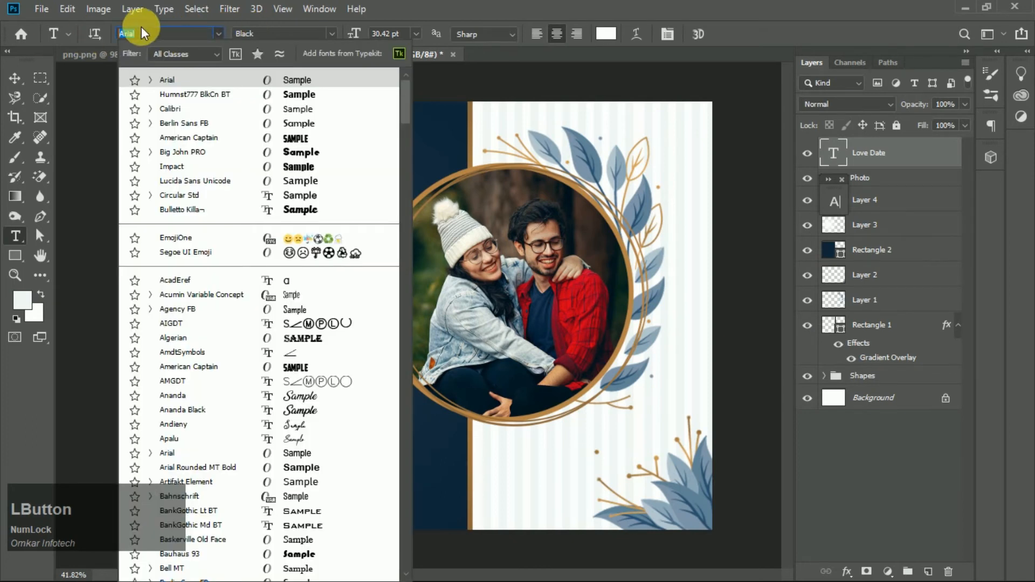
{"action": "left_click", "coordinate": [161, 32]}
{"action": "left_click", "coordinate": [15, 80]}
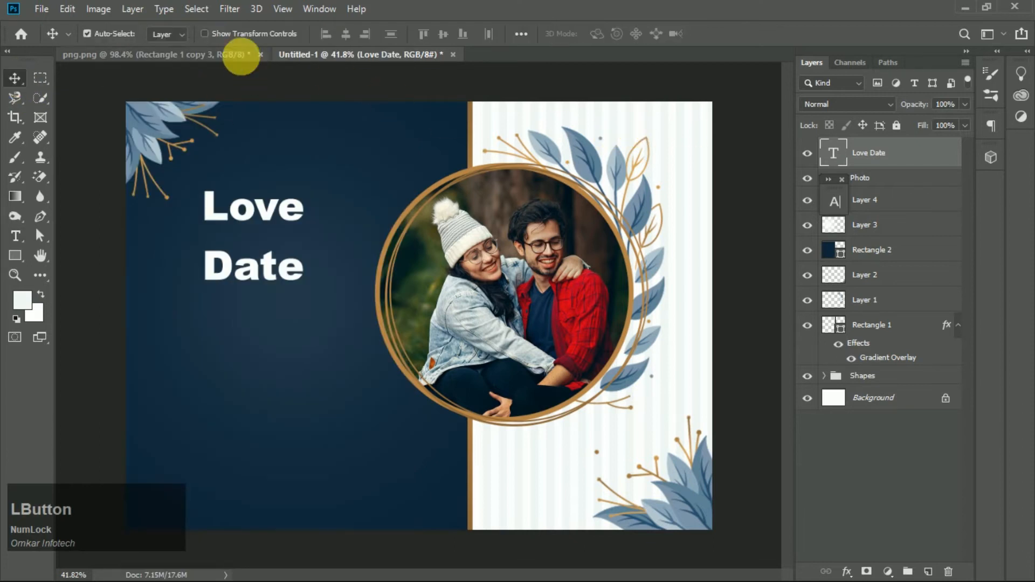
{"action": "key", "text": "t"}
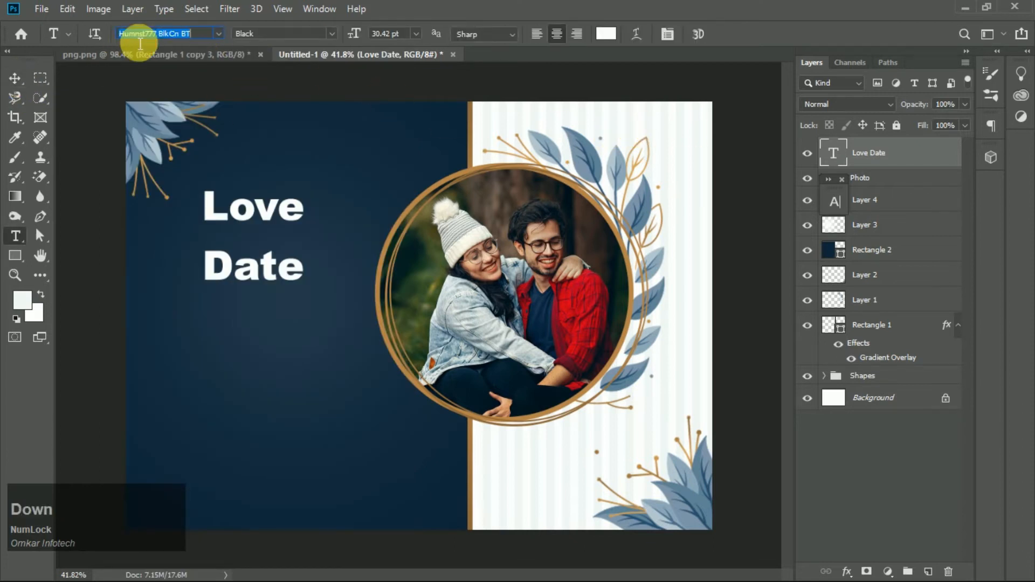
{"action": "key", "text": "Down"}
{"action": "key", "text": "Down"}
{"action": "key", "text": "Down"}
{"action": "key", "text": "Down"}
{"action": "key", "text": "Down"}
{"action": "key", "text": "Down"}
{"action": "left_click", "coordinate": [219, 34]}
{"action": "scroll", "coordinate": [312, 333], "scroll_direction": "down", "scroll_amount": 2}
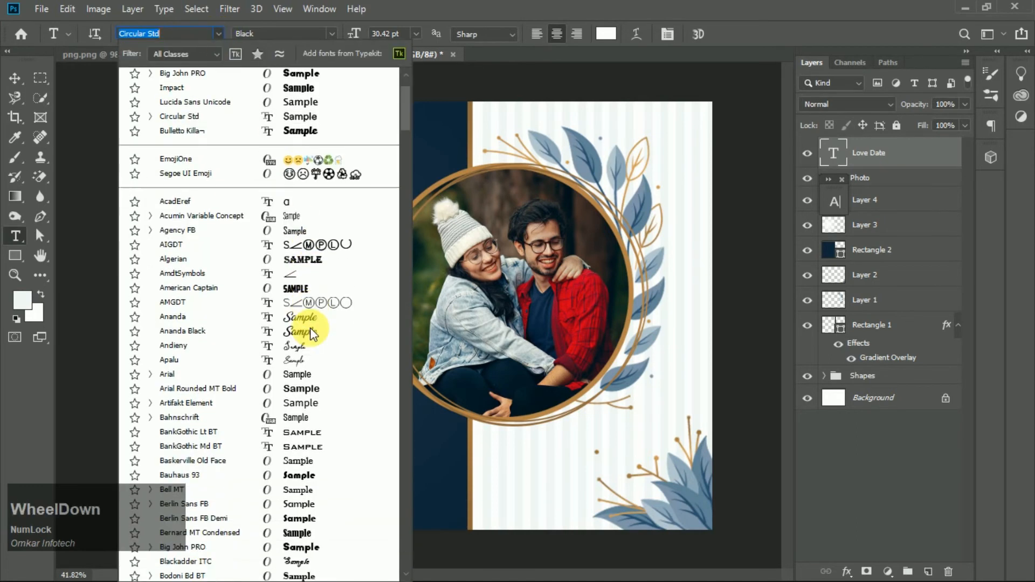
{"action": "scroll", "coordinate": [321, 310], "scroll_direction": "down", "scroll_amount": 3}
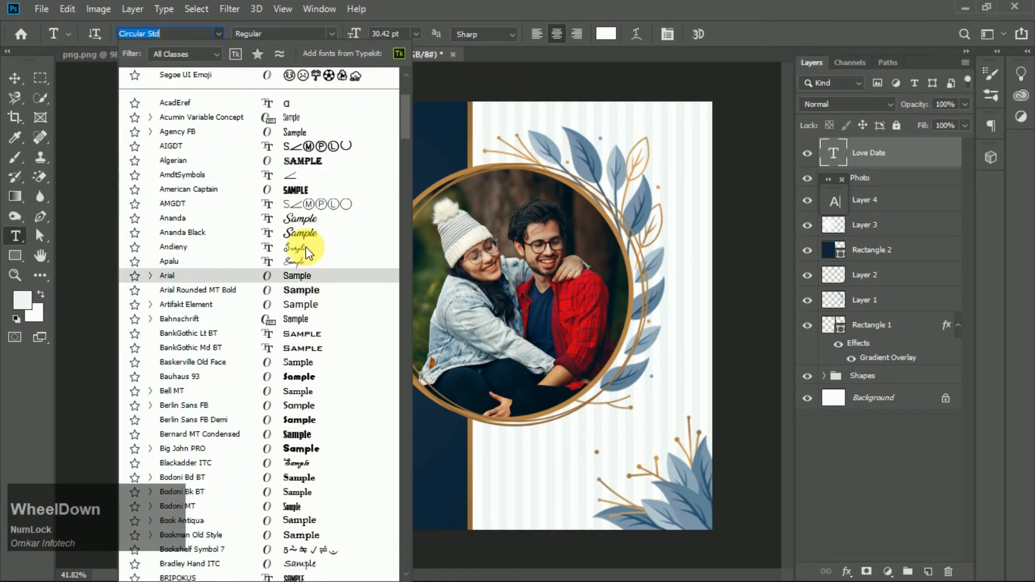
{"action": "left_click", "coordinate": [296, 263]}
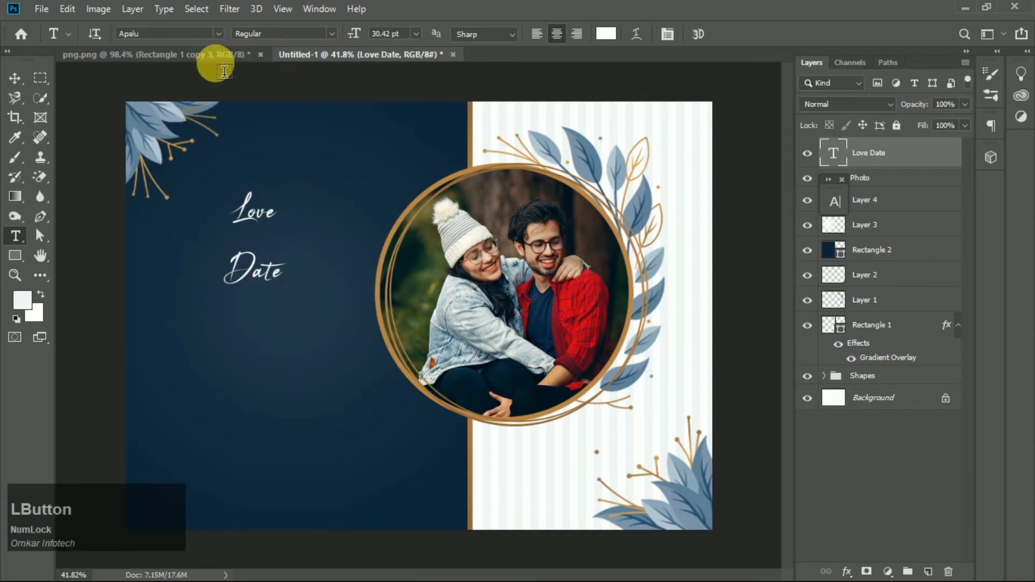
- Change the title font to Ananda
{"action": "left_click", "coordinate": [218, 34]}
{"action": "scroll", "coordinate": [289, 358], "scroll_direction": "down", "scroll_amount": 3}
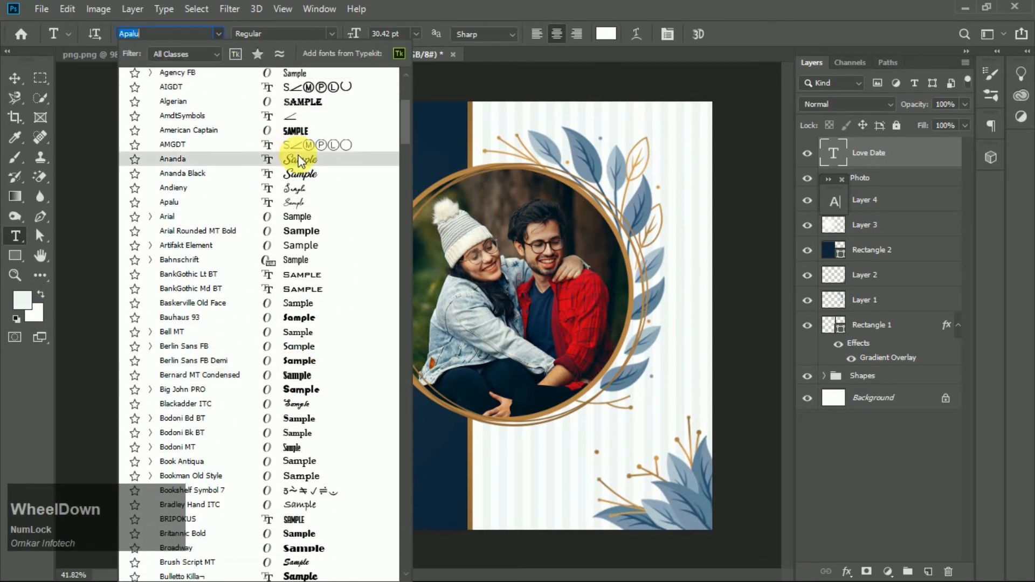
{"action": "left_click", "coordinate": [300, 160]}
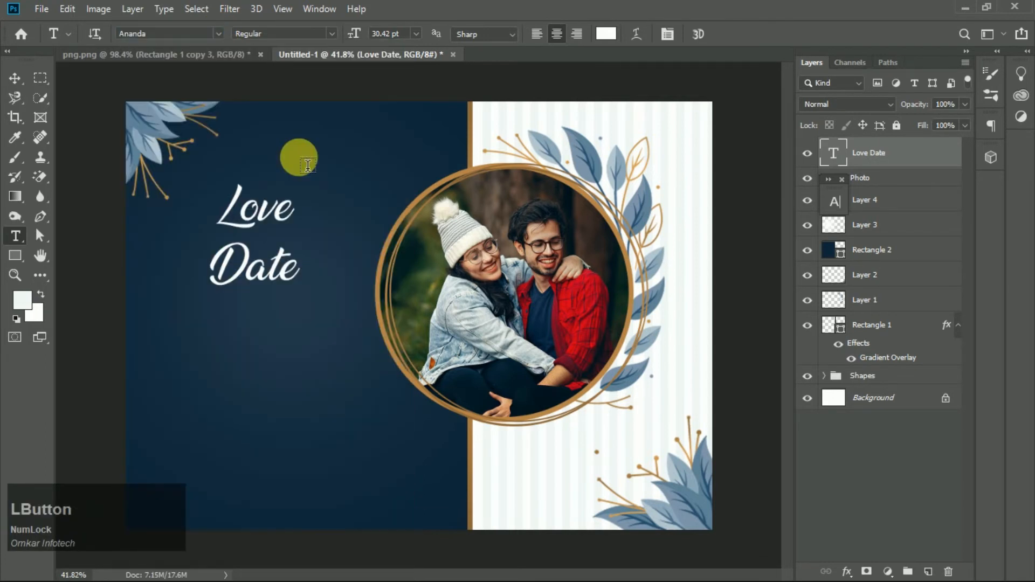
- Scale the Love Date title up to about 121% and move it to the navy panel's upper-left corner
{"action": "left_click", "coordinate": [25, 80]}
{"action": "key", "text": "ctrl+t"}
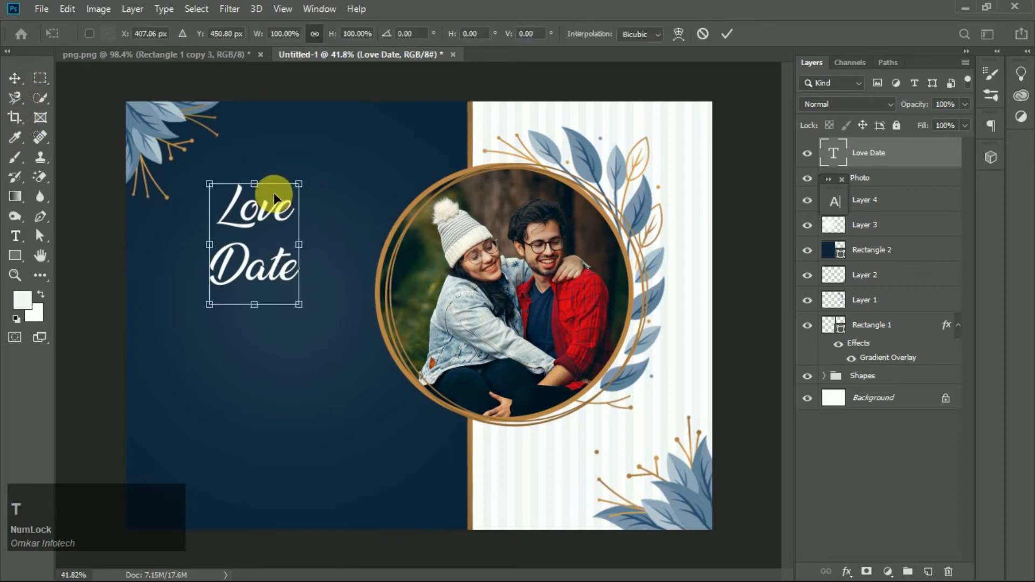
{"action": "left_click_drag", "start_coordinate": [299, 184], "coordinate": [304, 224]}
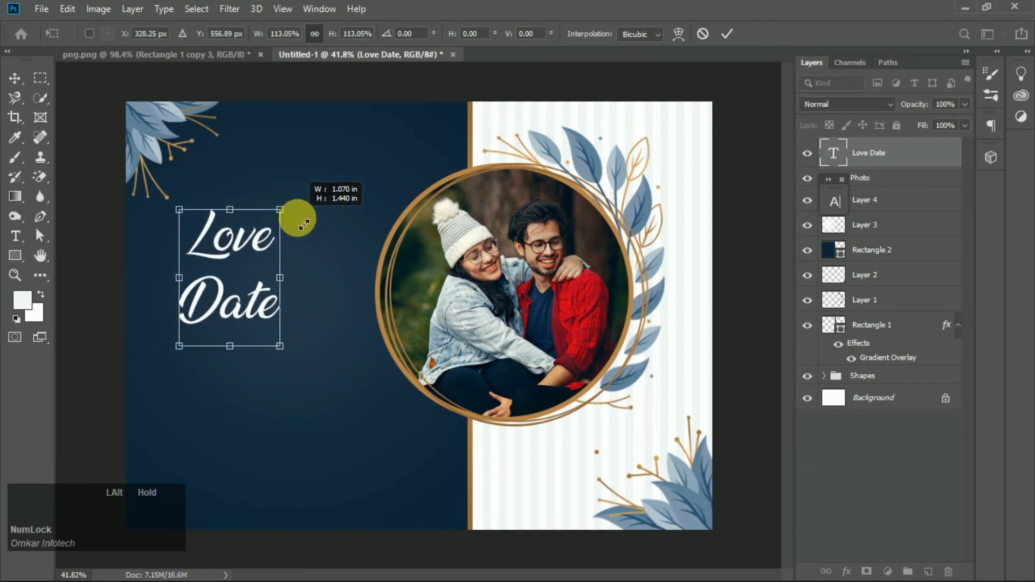
{"action": "left_click_drag", "start_coordinate": [229, 303], "coordinate": [324, 289]}
{"action": "left_click_drag", "start_coordinate": [324, 142], "coordinate": [311, 152]}
{"action": "left_click_drag", "start_coordinate": [273, 220], "coordinate": [274, 212]}
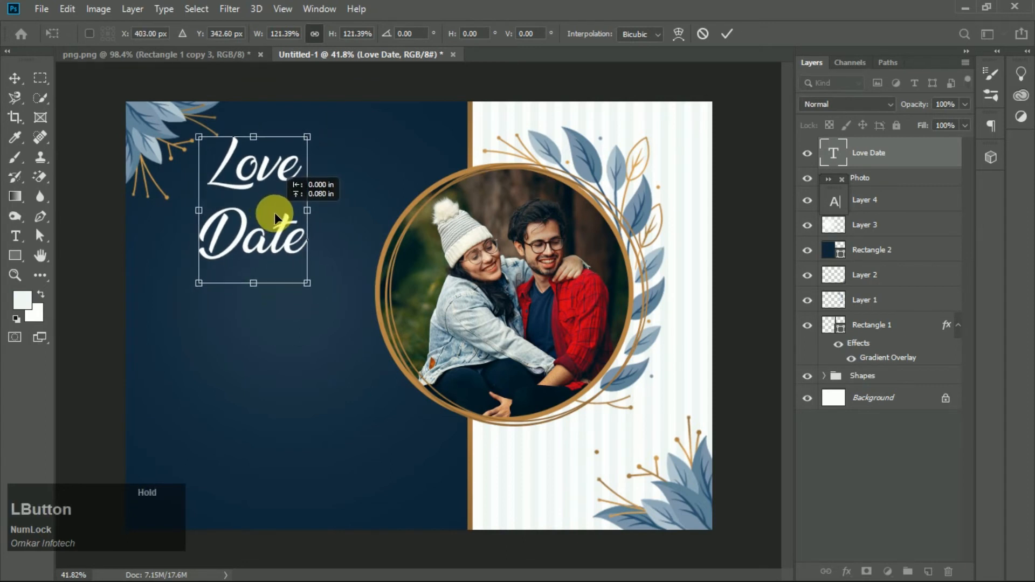
{"action": "scroll", "coordinate": [274, 216], "scroll_direction": "down", "scroll_amount": 3}
{"action": "left_click", "coordinate": [639, 254]}
{"action": "scroll", "coordinate": [254, 212], "scroll_direction": "up", "scroll_amount": 4}
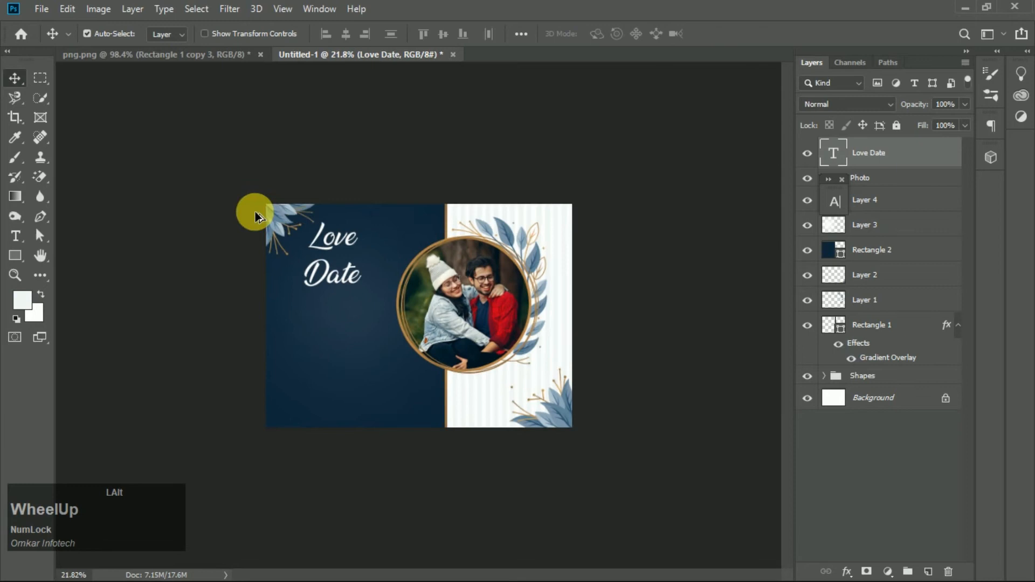
- Enlarge the title again to about 120% and nudge it slightly left and up
{"action": "key", "text": "ctrl+t"}
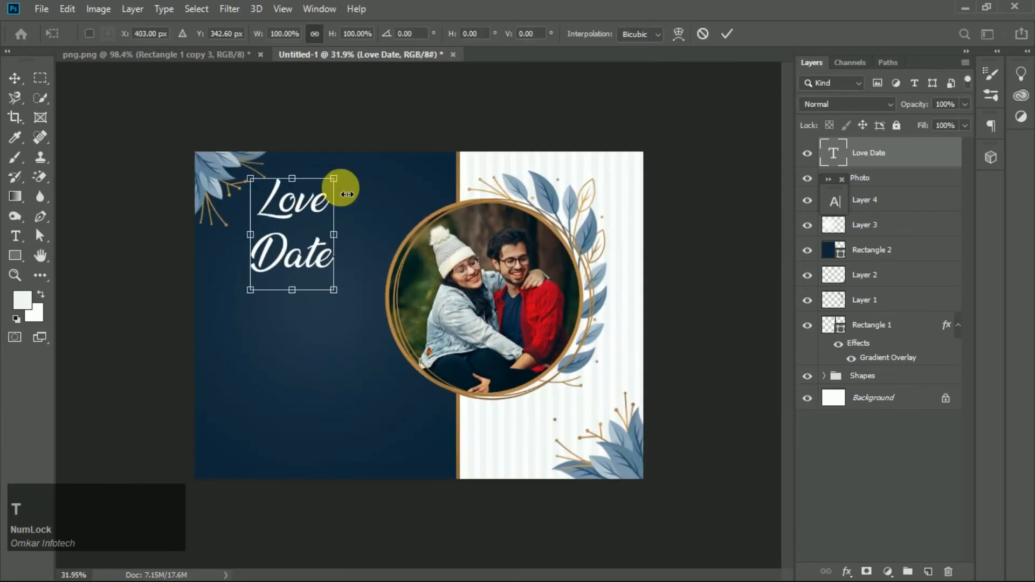
{"action": "left_click_drag", "start_coordinate": [335, 290], "coordinate": [368, 310]}
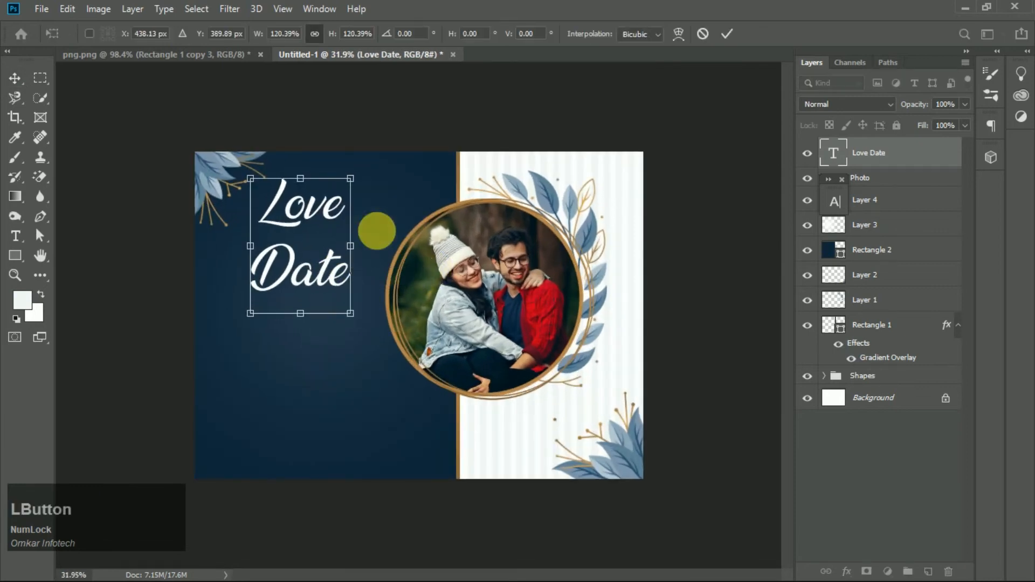
{"action": "left_click", "coordinate": [722, 38]}
{"action": "scroll", "coordinate": [345, 251], "scroll_direction": "up", "scroll_amount": 1}
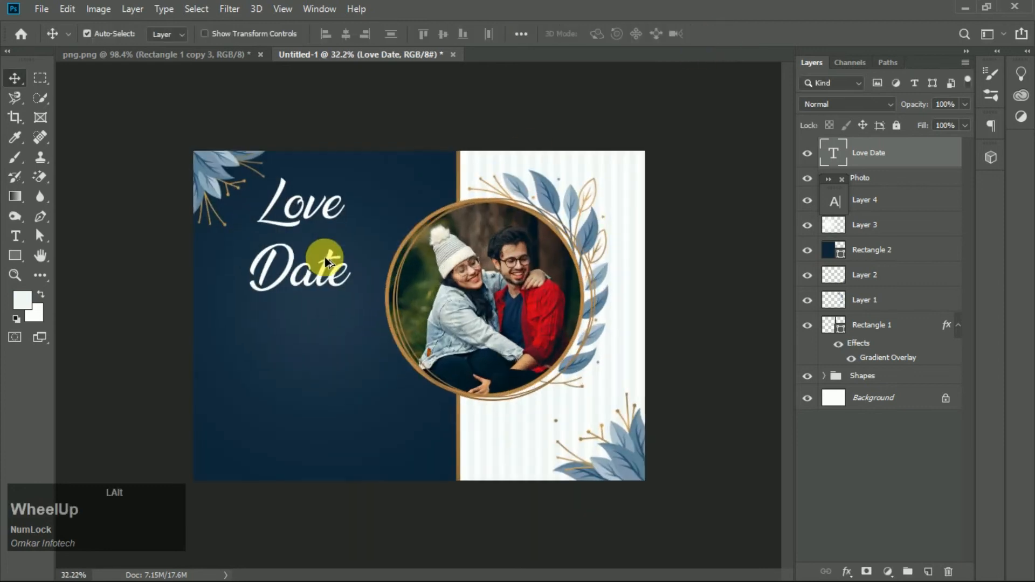
{"action": "key", "text": "Left"}
{"action": "key", "text": "Left"}
{"action": "key", "text": "Left"}
{"action": "key", "text": "Left"}
{"action": "key", "text": "Up"}
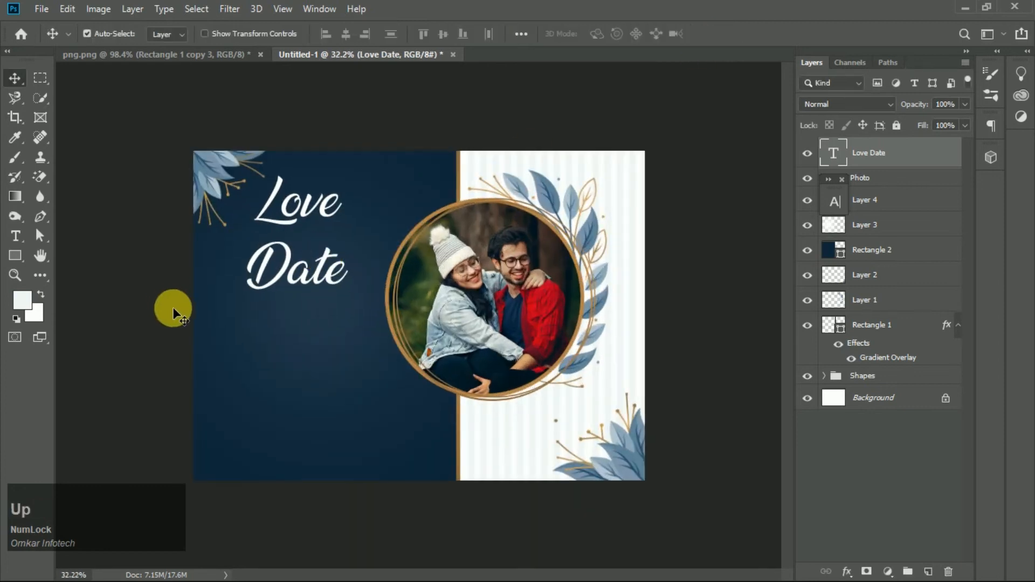
- Add a small text layer reading THE below the Date line
{"action": "scroll", "coordinate": [338, 150], "scroll_direction": "up", "scroll_amount": 2}
{"action": "left_click", "coordinate": [15, 236]}
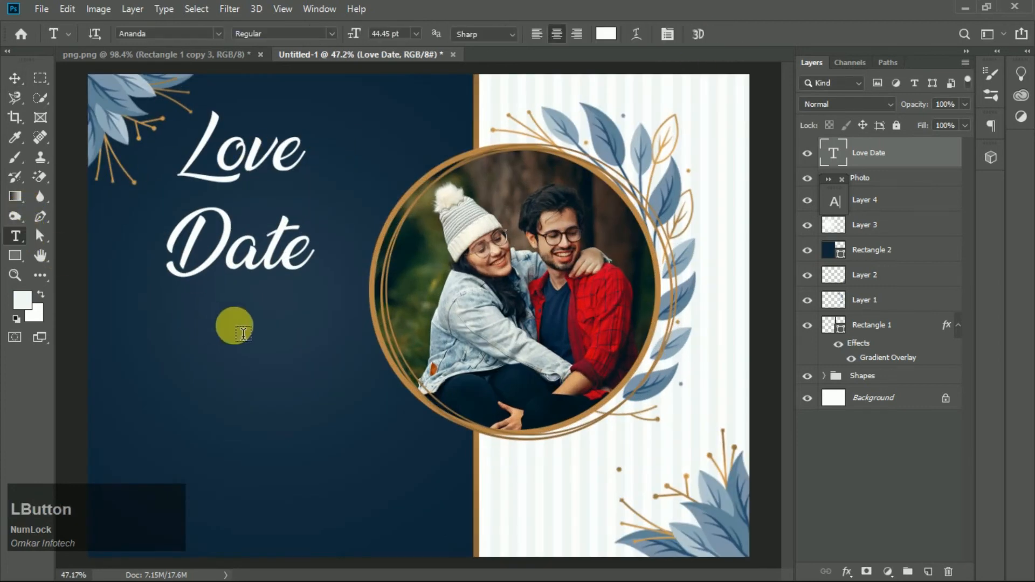
{"action": "left_click", "coordinate": [246, 333]}
{"action": "type", "text": "t"}
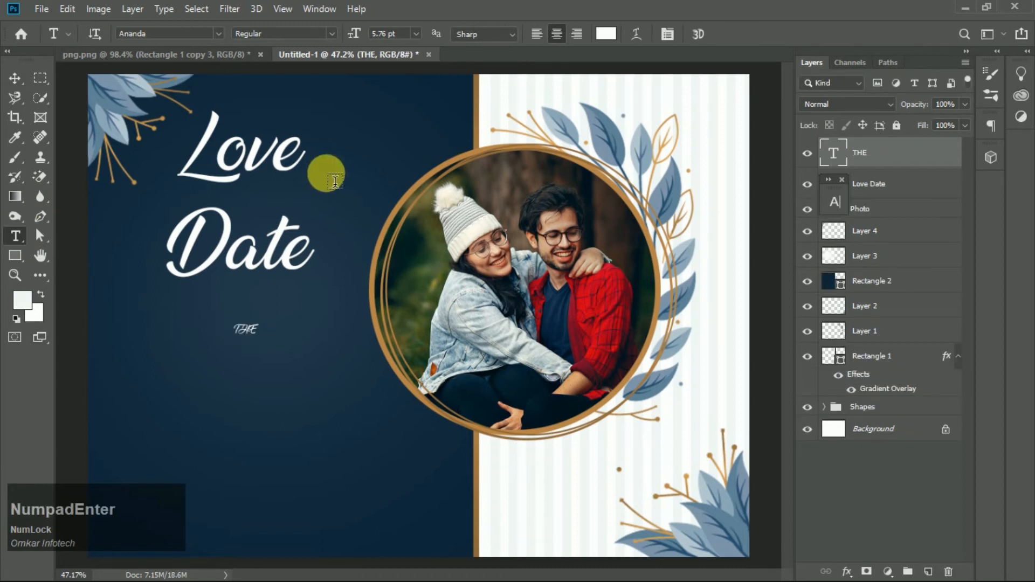
- Sample the gold colour from the swatches in the png.png document as the foreground colour
{"action": "left_click", "coordinate": [606, 34]}
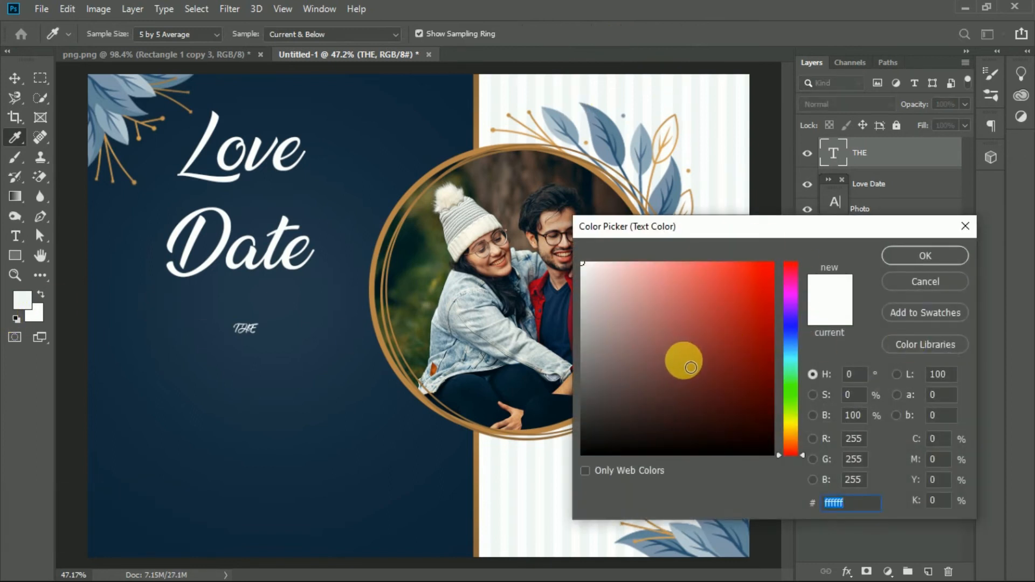
{"action": "left_click", "coordinate": [927, 285]}
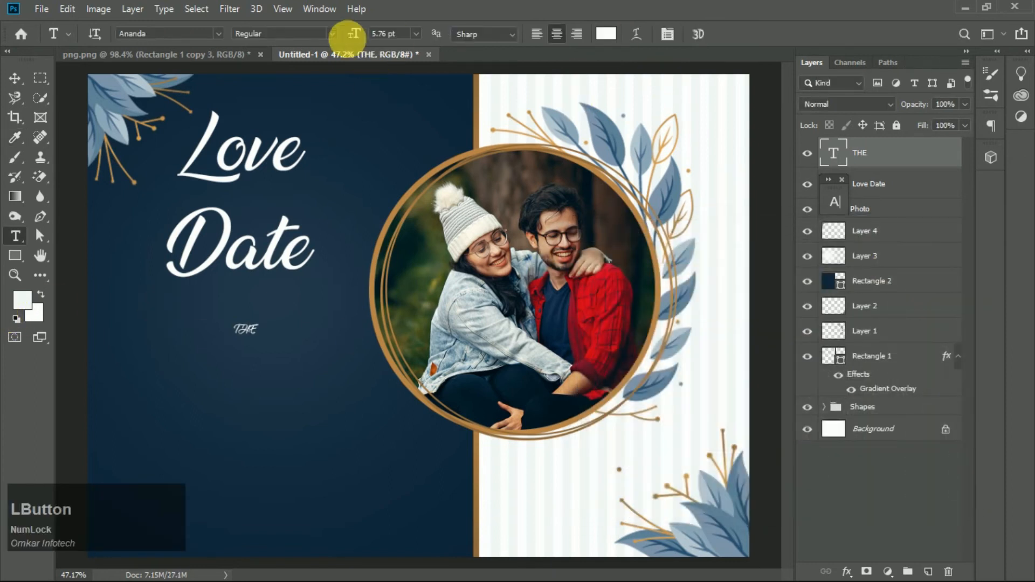
{"action": "left_click", "coordinate": [107, 55]}
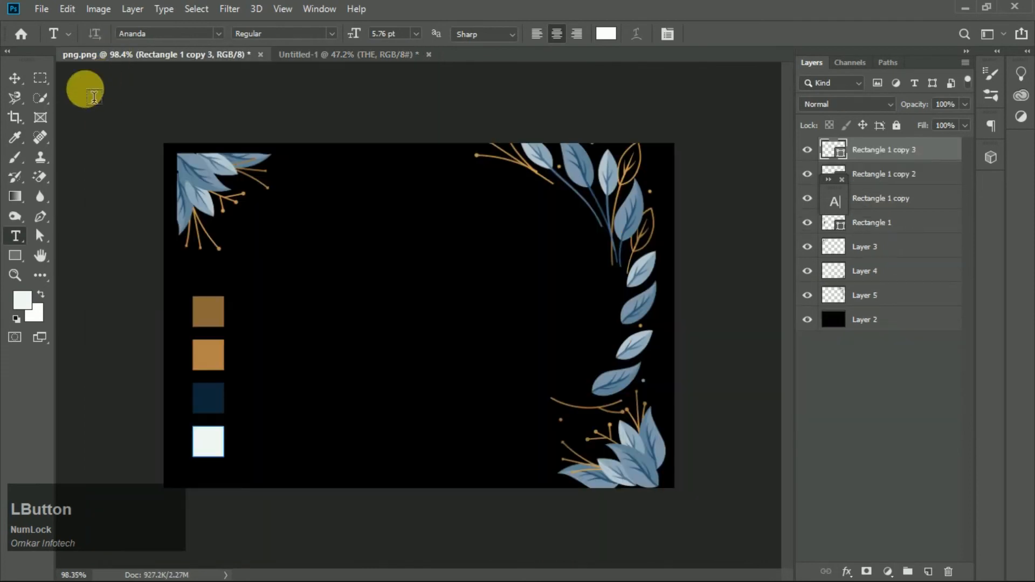
{"action": "left_click", "coordinate": [14, 139]}
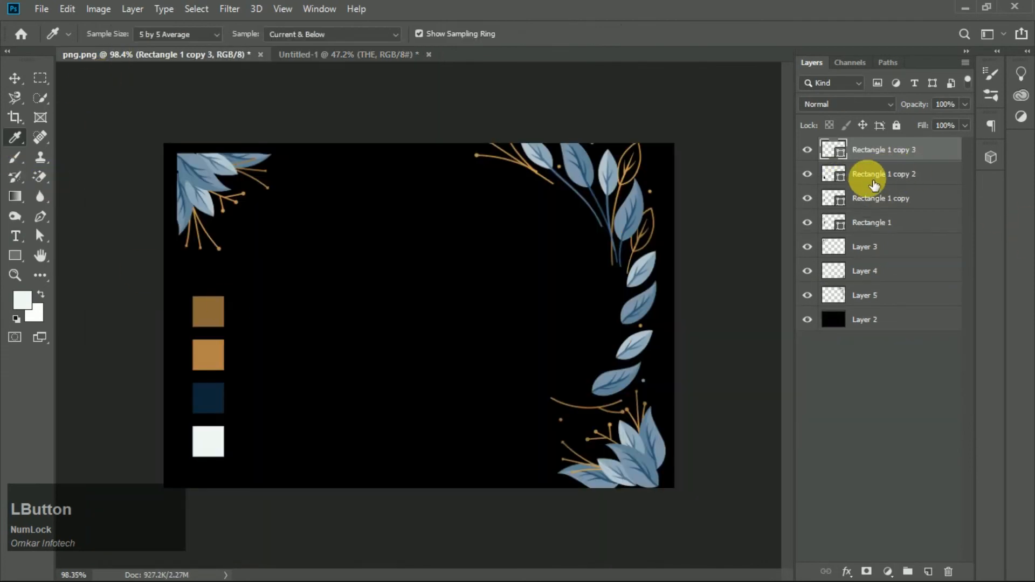
{"action": "left_click", "coordinate": [211, 312]}
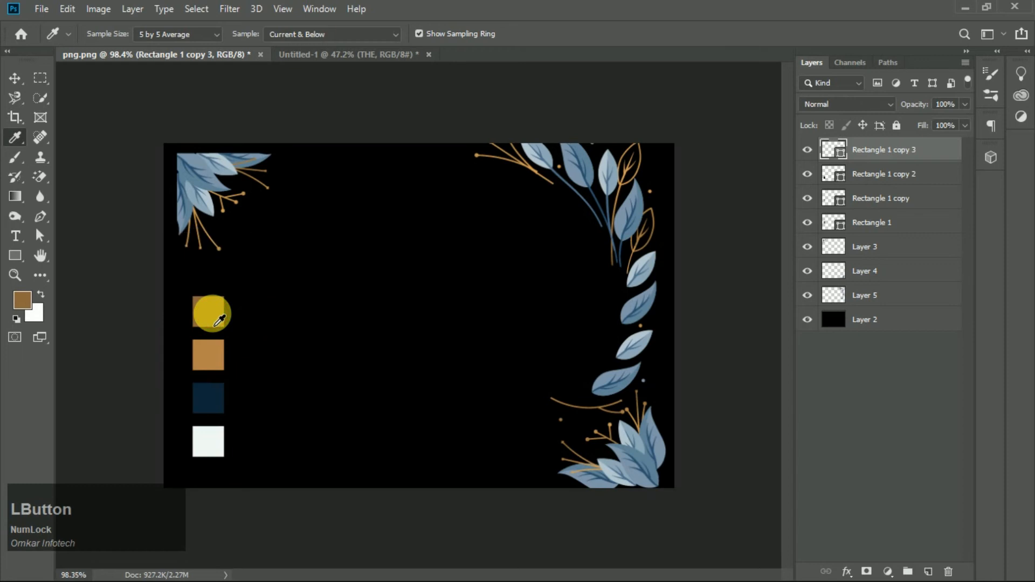
{"action": "left_click", "coordinate": [214, 363]}
{"action": "left_click", "coordinate": [302, 54]}
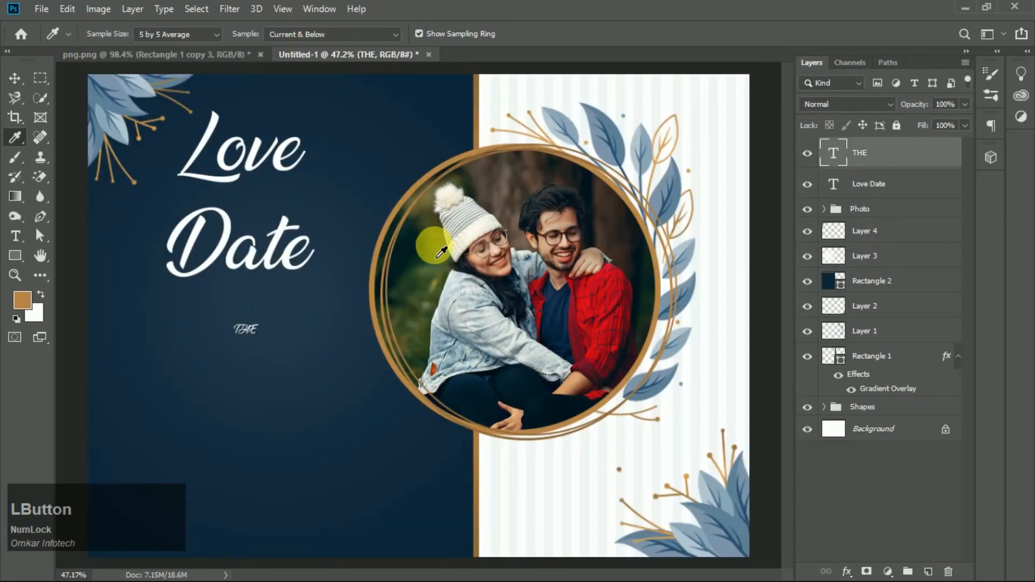
- Change the THE text colour to a lighter gold, e5a360
{"action": "key", "text": "t"}
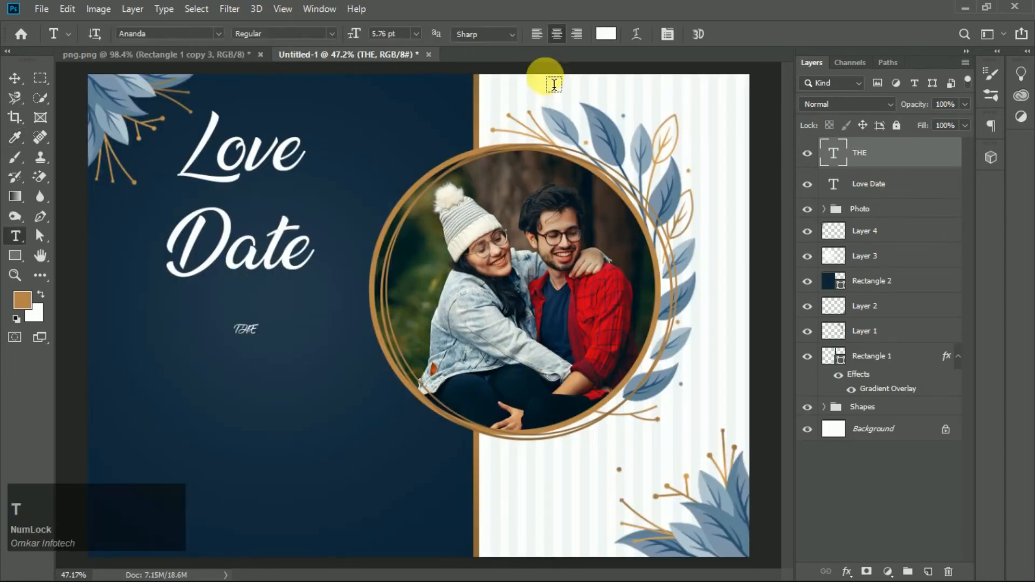
{"action": "left_click", "coordinate": [605, 35]}
{"action": "left_click", "coordinate": [23, 299]}
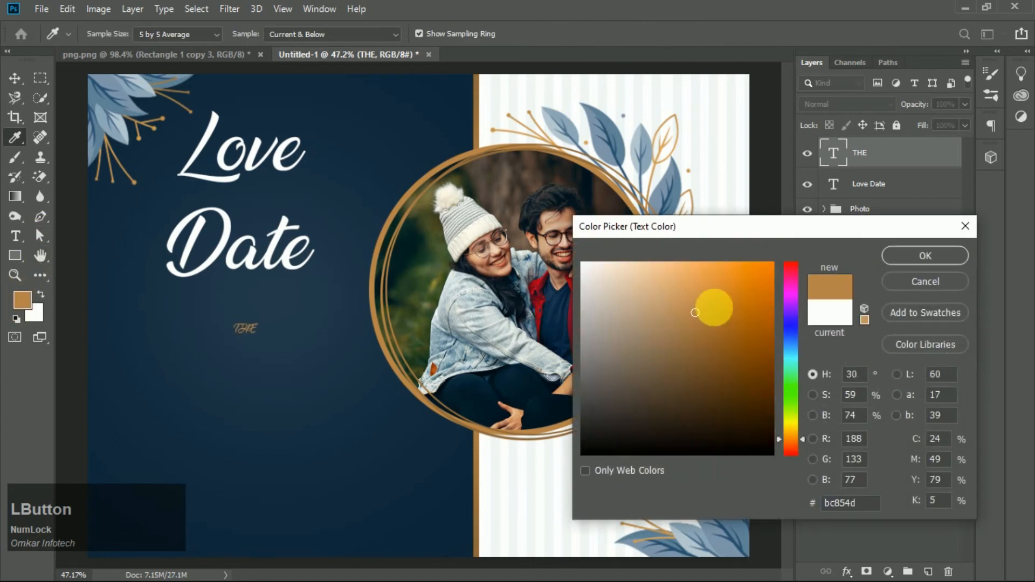
{"action": "mouse_move", "coordinate": [701, 310]}
{"action": "left_mouse_down"}
{"action": "mouse_move", "coordinate": [718, 302]}
{"action": "mouse_move", "coordinate": [689, 291]}
{"action": "mouse_move", "coordinate": [698, 286]}
{"action": "left_mouse_up"}
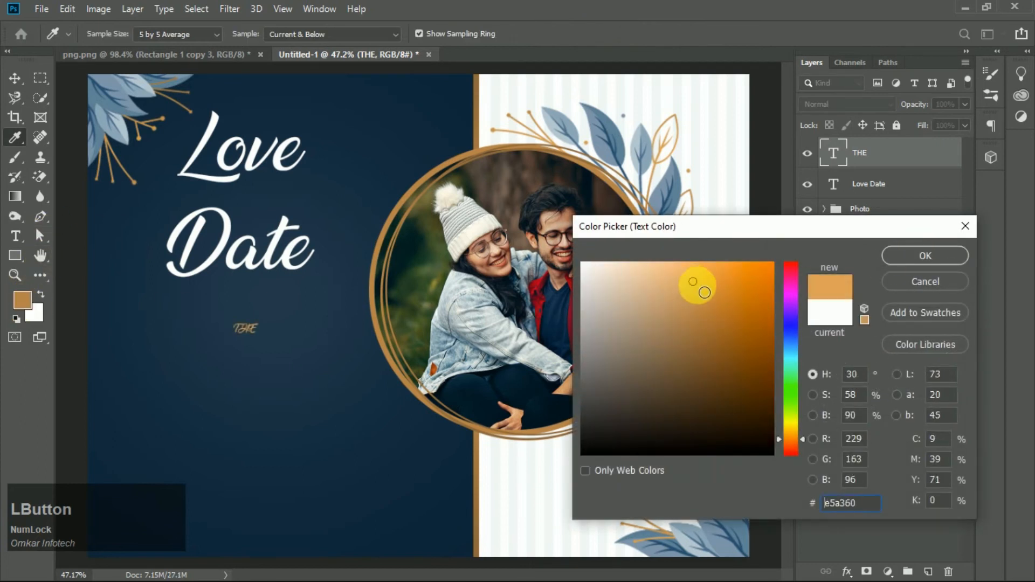
{"action": "left_click", "coordinate": [917, 258]}
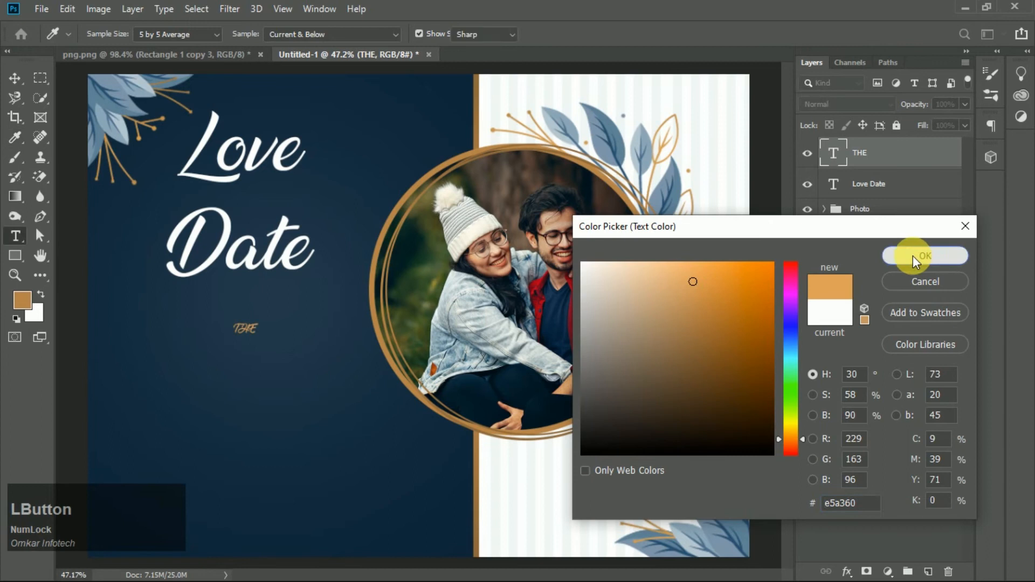
- Scale the THE text up slightly with Free Transform
{"action": "key", "text": "v"}
{"action": "key", "text": "ctrl+t"}
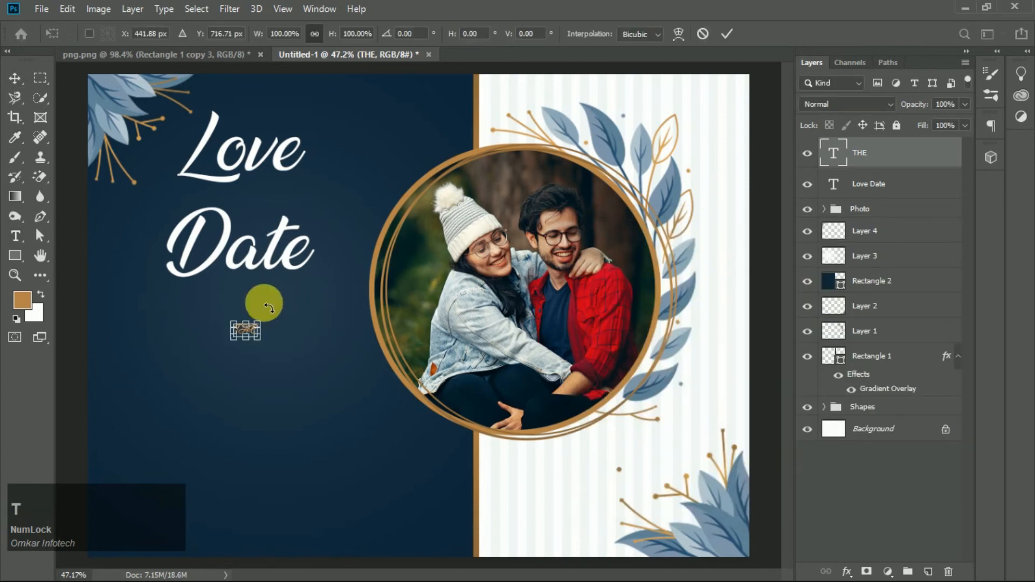
{"action": "left_click_drag", "start_coordinate": [258, 316], "coordinate": [274, 323]}
{"action": "left_click", "coordinate": [728, 34]}
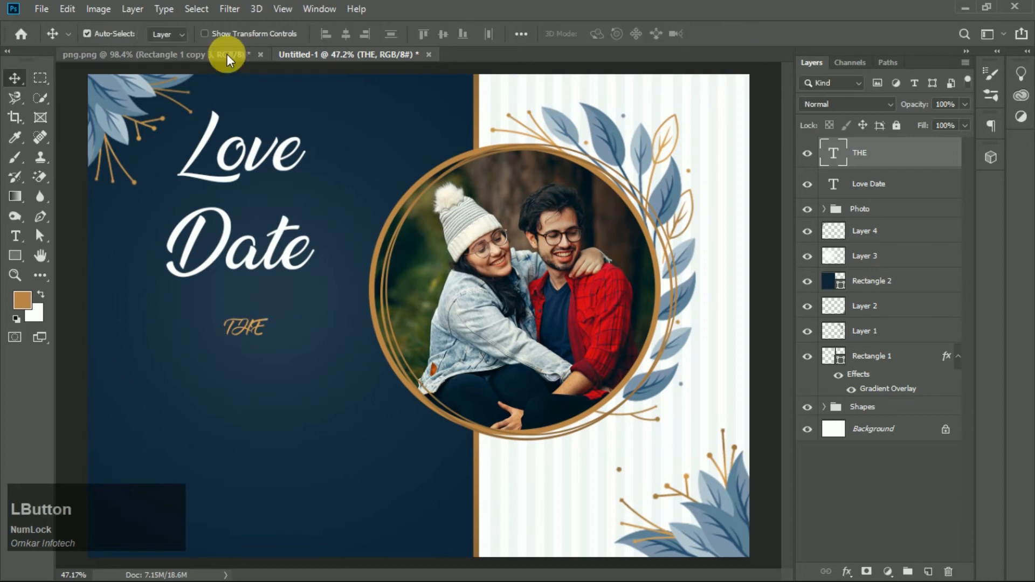
- Change the THE text's font to Roboto Bold
{"action": "key", "text": "t"}
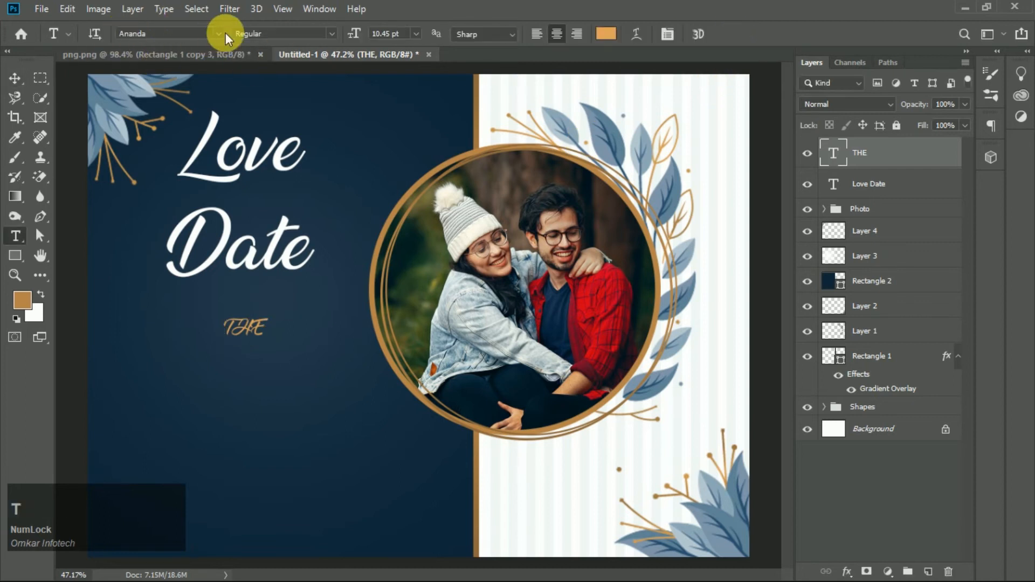
{"action": "left_click", "coordinate": [201, 34]}
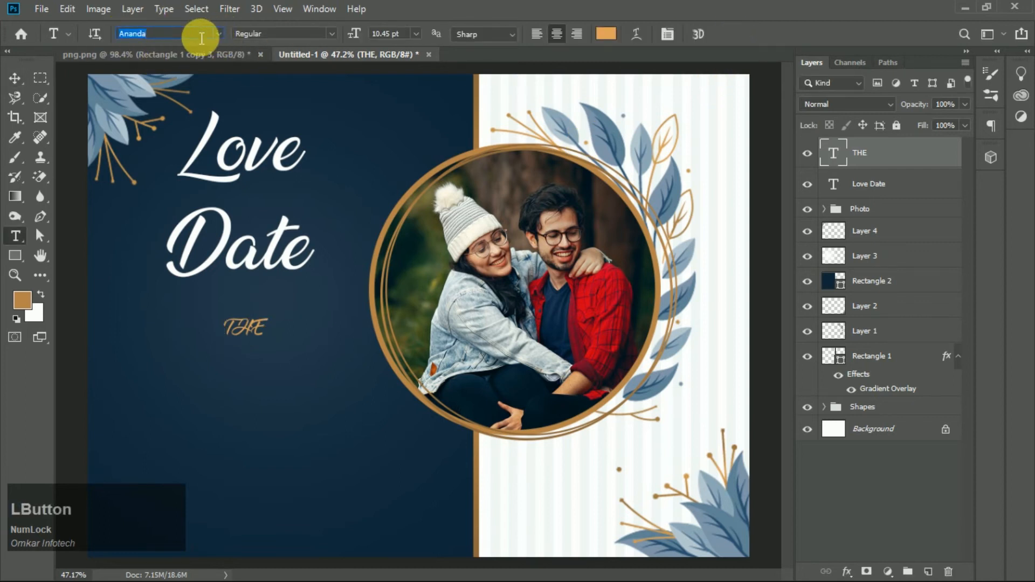
{"action": "type", "text": "roboto"}
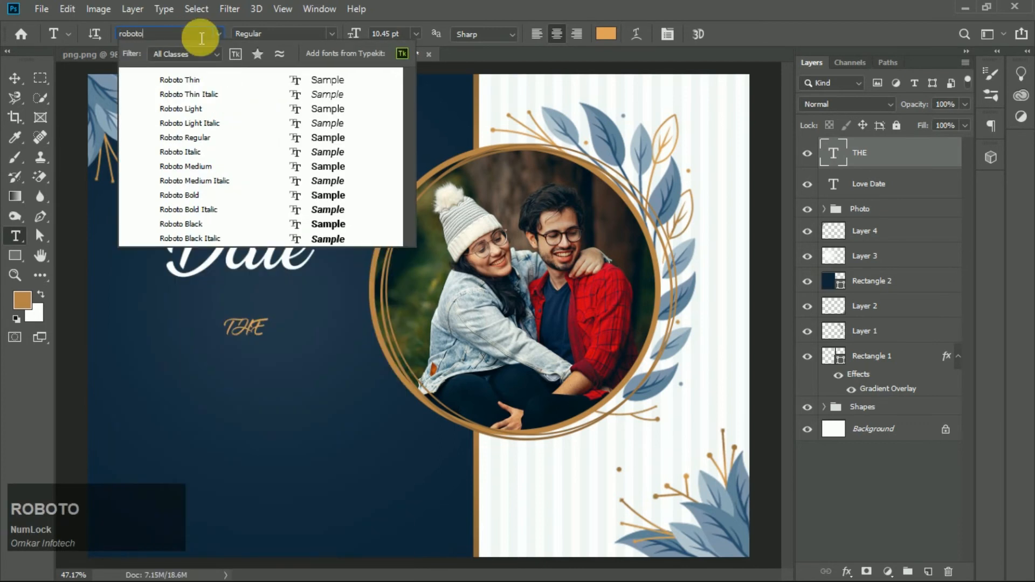
{"action": "left_click", "coordinate": [314, 196]}
{"action": "key", "text": "v"}
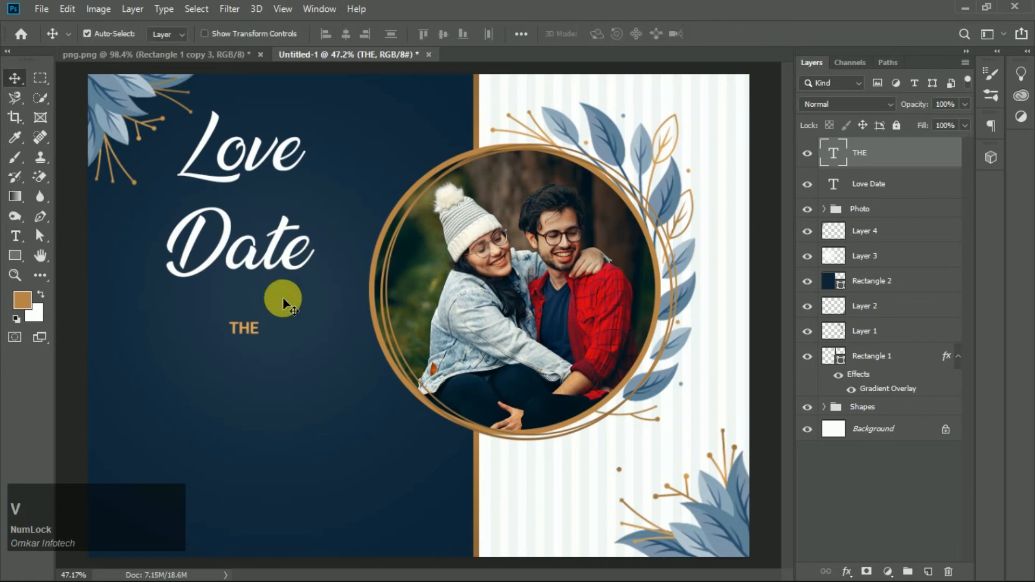
- Move the THE text up between the Love and Date lines
{"action": "left_click_drag", "start_coordinate": [247, 328], "coordinate": [259, 205]}
{"action": "scroll", "coordinate": [250, 189], "scroll_direction": "up", "scroll_amount": 2}
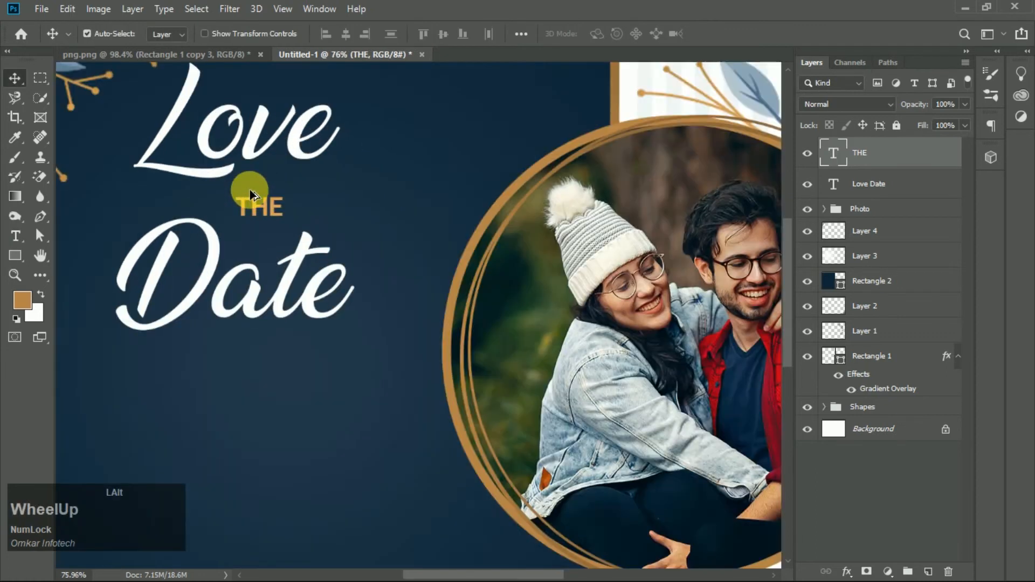
{"action": "scroll", "coordinate": [250, 189], "scroll_direction": "up", "scroll_amount": 2}
- Widen the letter spacing of the THE text in the Character panel
{"action": "key", "text": "t"}
{"action": "left_click", "coordinate": [669, 33]}
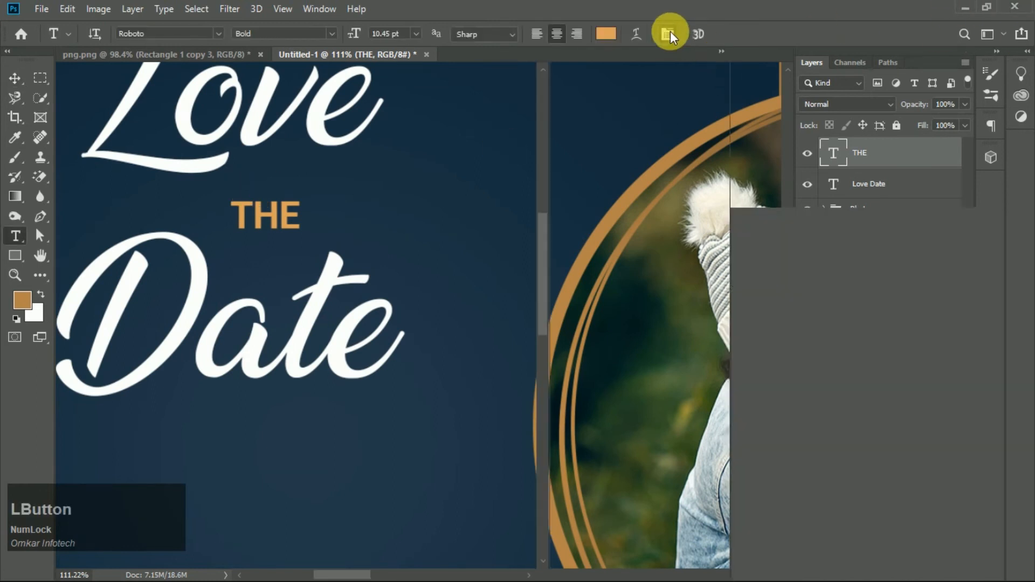
{"action": "left_click_drag", "start_coordinate": [755, 256], "coordinate": [761, 253]}
{"action": "left_click", "coordinate": [842, 180]}
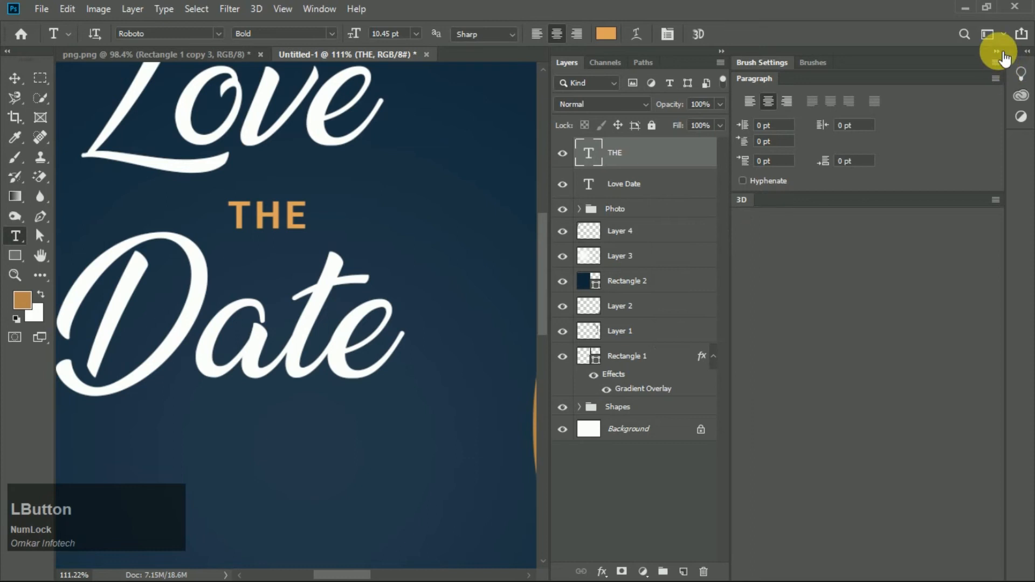
{"action": "left_click", "coordinate": [997, 51]}
{"action": "left_click", "coordinate": [11, 80]}
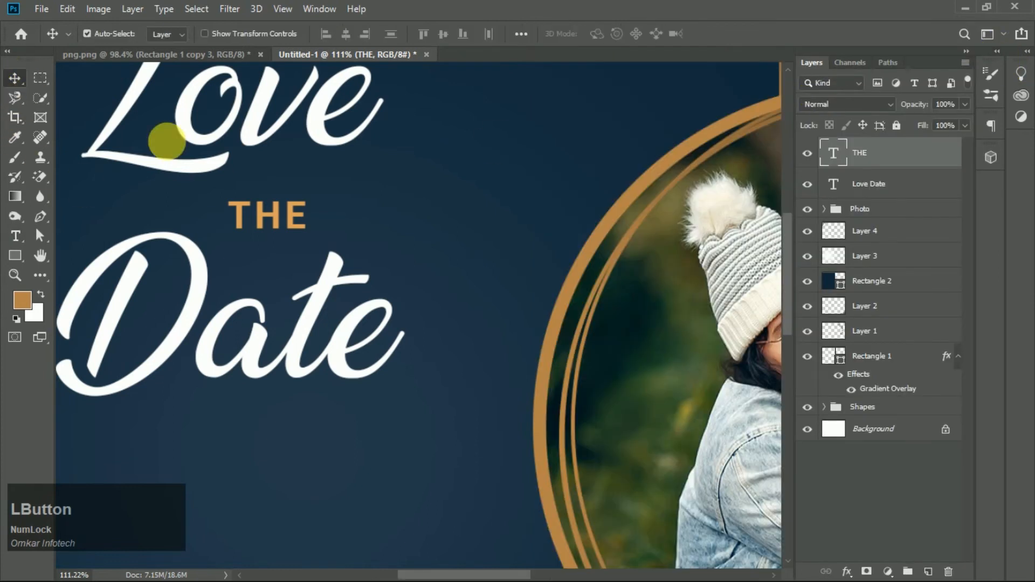
- Scale the THE text to about 110% and nudge it into place between the title lines
{"action": "scroll", "coordinate": [203, 197], "scroll_direction": "up", "scroll_amount": 4}
{"action": "mouse_move", "coordinate": [334, 231]}
{"action": "left_mouse_down"}
{"action": "mouse_move", "coordinate": [327, 246]}
{"action": "mouse_move", "coordinate": [321, 238]}
{"action": "left_mouse_up"}
{"action": "key", "text": "ctrl+t"}
{"action": "left_click_drag", "start_coordinate": [390, 271], "coordinate": [399, 275]}
{"action": "left_click_drag", "start_coordinate": [318, 224], "coordinate": [337, 225]}
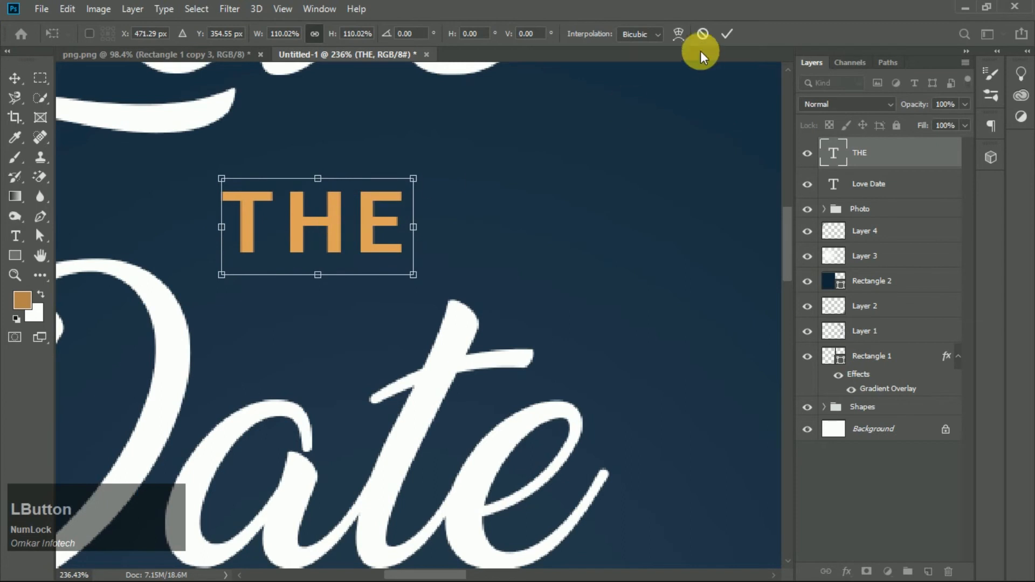
{"action": "left_click", "coordinate": [726, 35]}
- Add a two-line text reading FOR THE / WEDDING OFF below the title
{"action": "scroll", "coordinate": [575, 195], "scroll_direction": "down", "scroll_amount": 8}
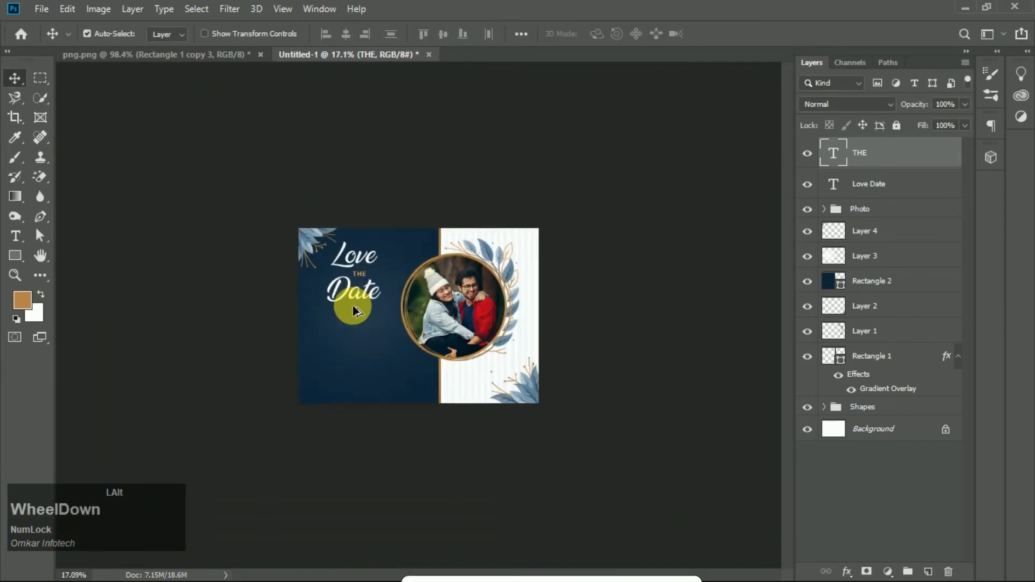
{"action": "scroll", "coordinate": [332, 323], "scroll_direction": "up", "scroll_amount": 1}
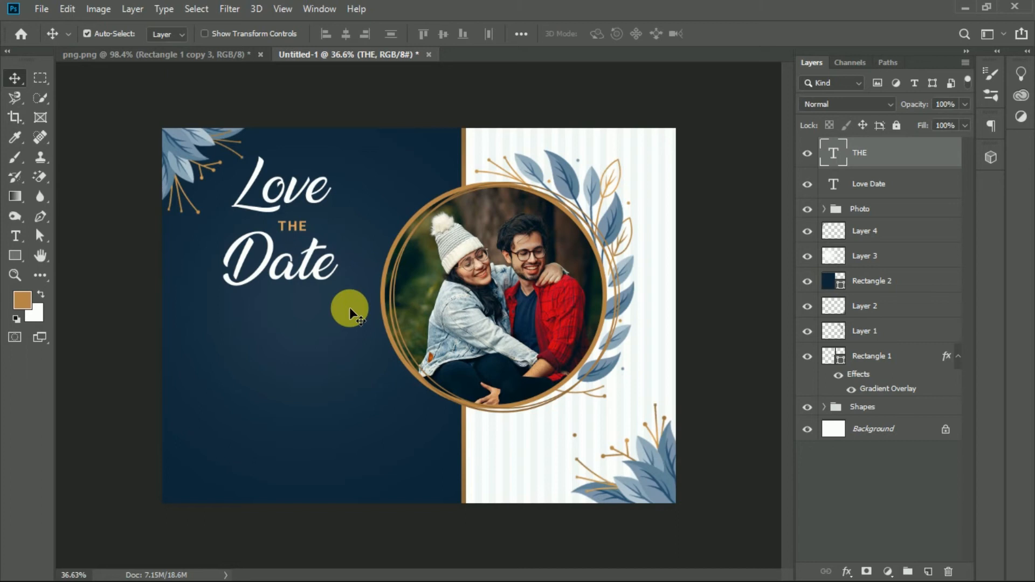
{"action": "left_click", "coordinate": [15, 236]}
{"action": "left_click", "coordinate": [279, 358]}
{"action": "key", "text": "Caps_Lock"}
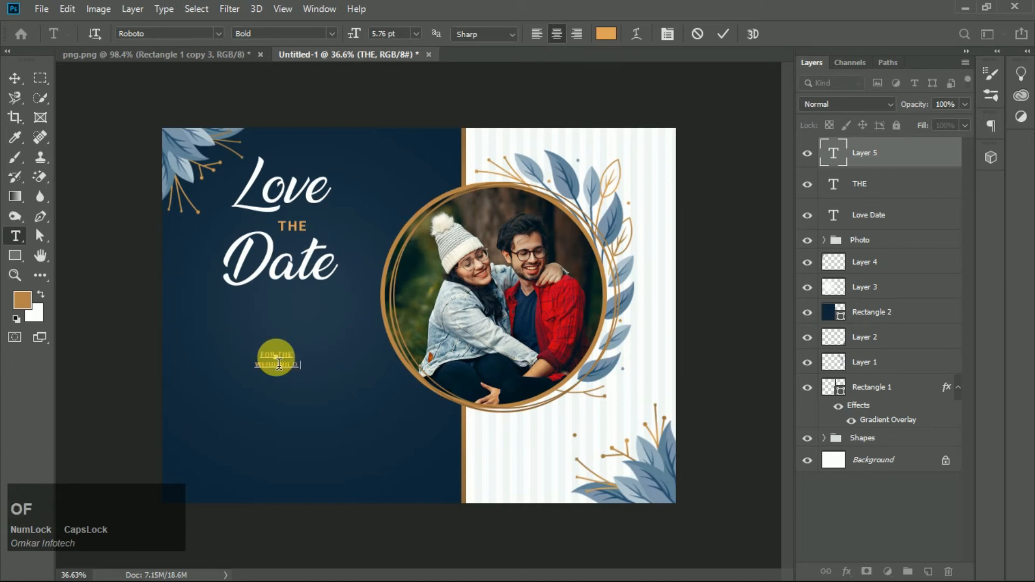
{"action": "key", "text": "KP_Enter"}
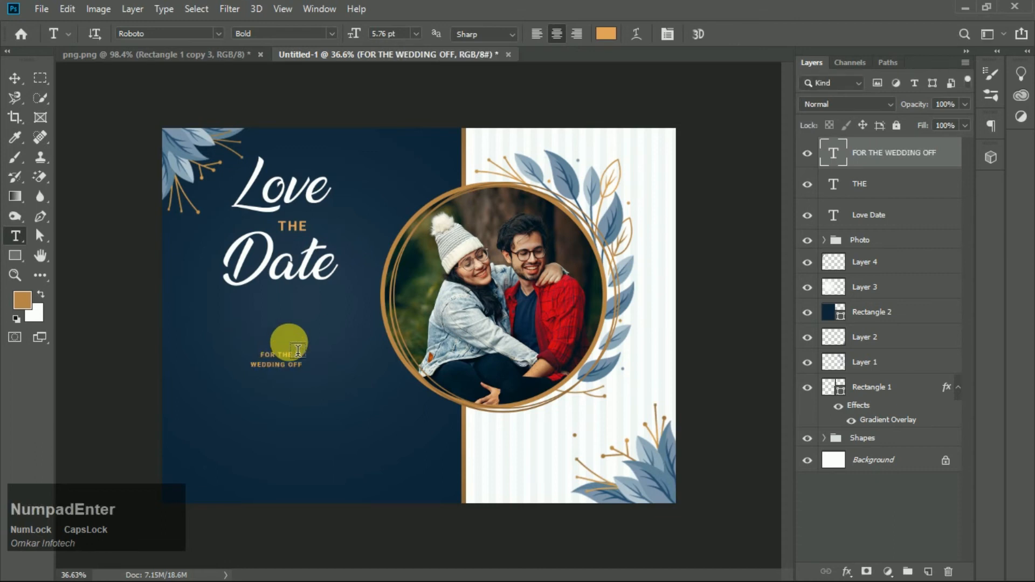
- Scale the FOR THE WEDDING OFF text up to about 177%
{"action": "key", "text": "v"}
{"action": "key", "text": "ctrl+t"}
{"action": "left_click_drag", "start_coordinate": [309, 377], "coordinate": [299, 342]}
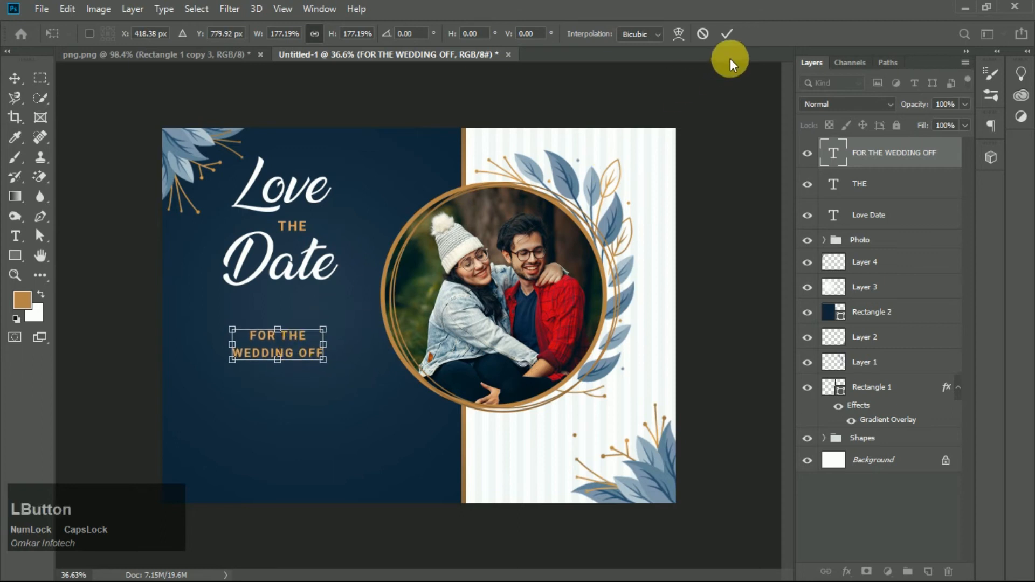
{"action": "left_click", "coordinate": [728, 32]}
- Set the FOR THE WEDDING OFF text's tracking to 0 and tighten its line spacing
{"action": "key", "text": "t"}
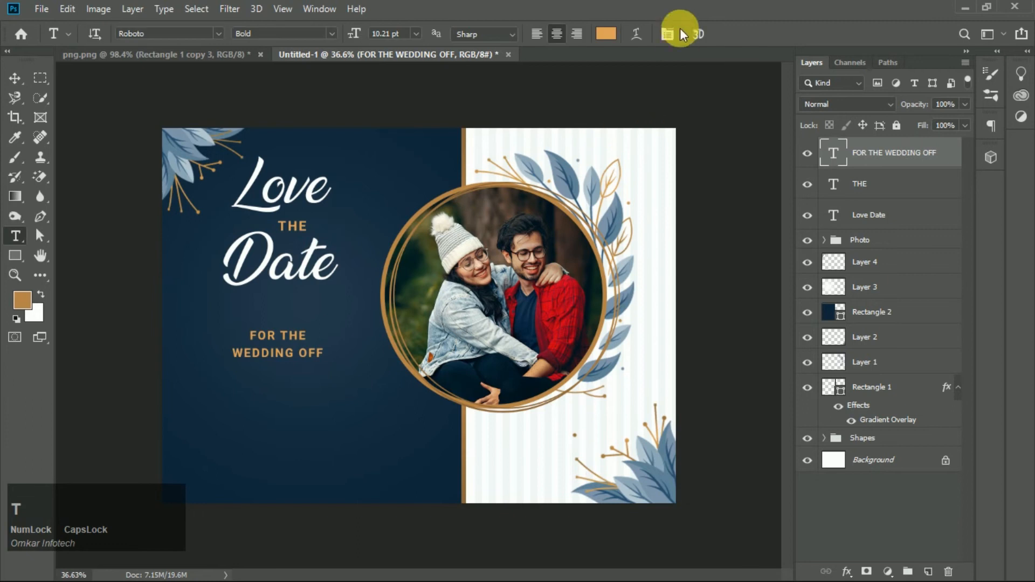
{"action": "left_click", "coordinate": [674, 32]}
{"action": "left_click", "coordinate": [775, 247]}
{"action": "type", "text": "0"}
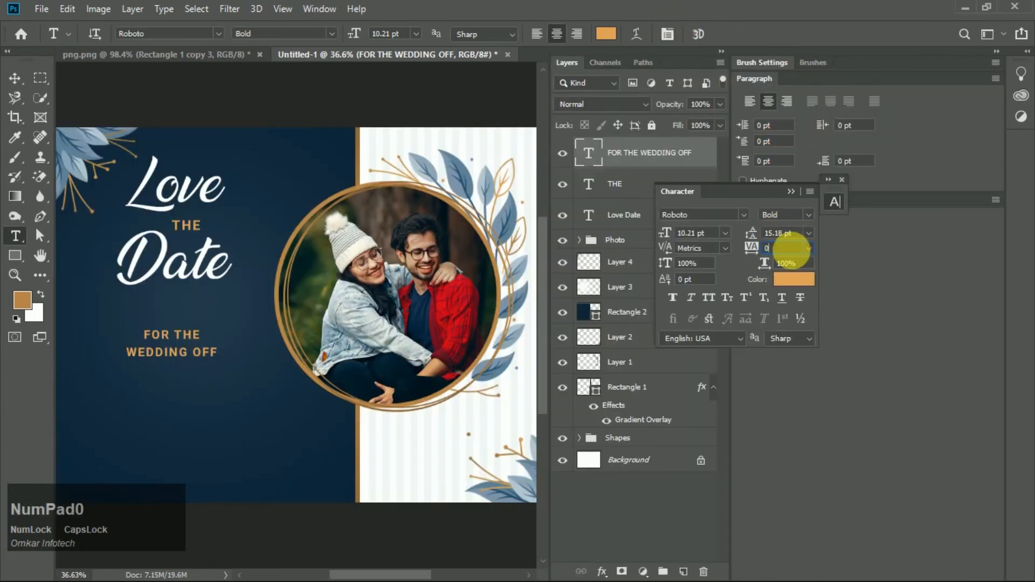
{"action": "key", "text": "KP_Enter"}
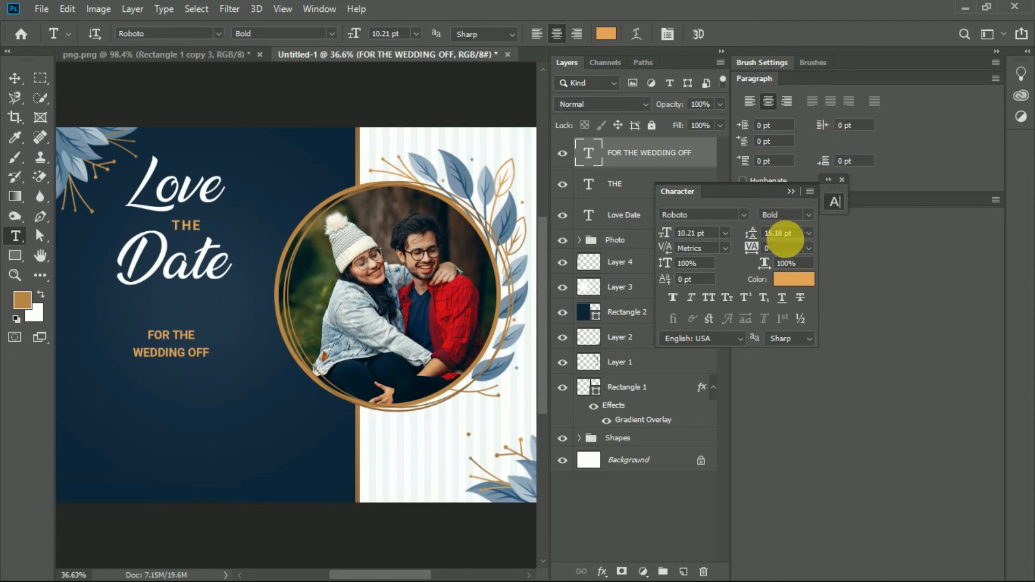
{"action": "left_click", "coordinate": [755, 238]}
{"action": "left_click_drag", "start_coordinate": [757, 240], "coordinate": [750, 237]}
{"action": "left_click", "coordinate": [843, 180]}
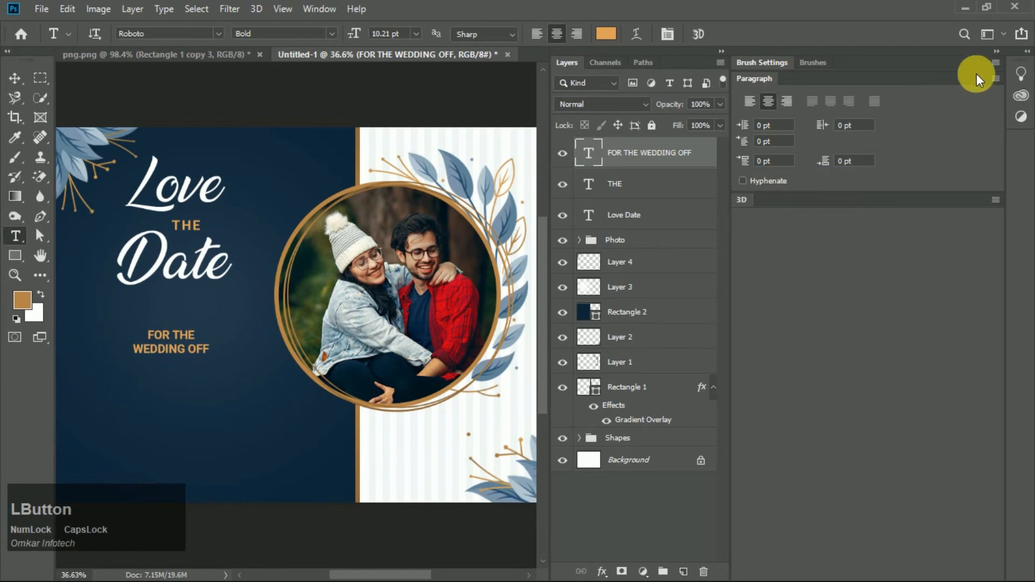
{"action": "left_click", "coordinate": [997, 53]}
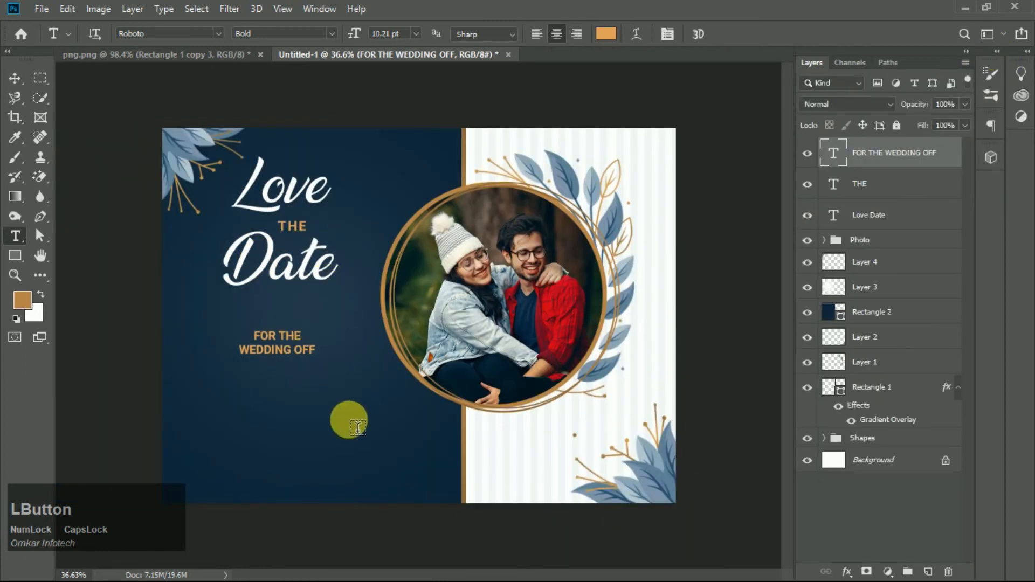
- Move the FOR THE WEDDING OFF text up a little
{"action": "key", "text": "v"}
{"action": "scroll", "coordinate": [243, 347], "scroll_direction": "up", "scroll_amount": 3}
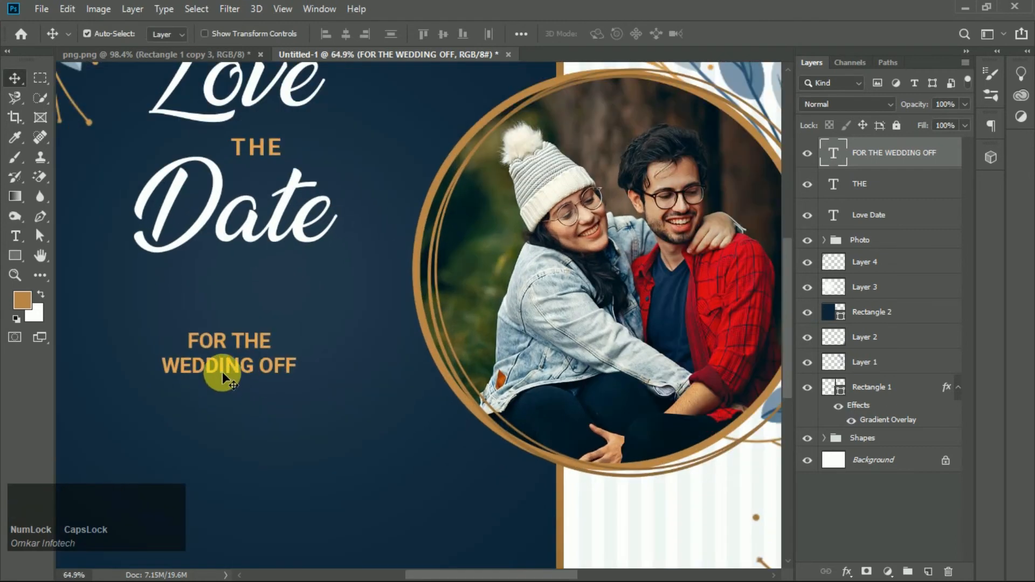
{"action": "left_click_drag", "start_coordinate": [229, 366], "coordinate": [234, 345]}
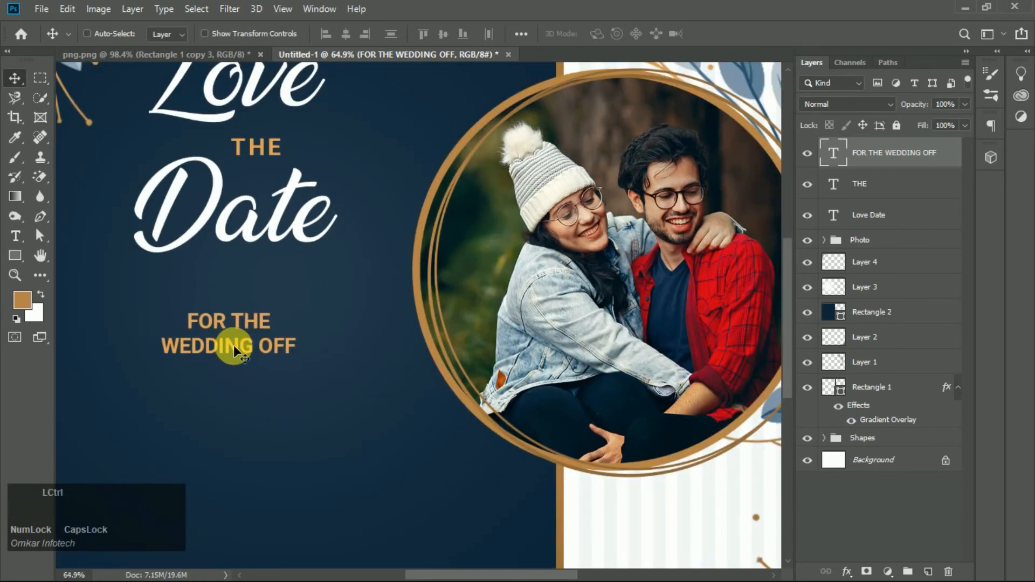
- Scale the FOR THE WEDDING OFF text to about 99% and nudge it slightly up
{"action": "key", "text": "ctrl+t"}
{"action": "mouse_move", "coordinate": [294, 367]}
{"action": "left_mouse_down"}
{"action": "mouse_move", "coordinate": [312, 376]}
{"action": "mouse_move", "coordinate": [296, 358]}
{"action": "left_mouse_up"}
{"action": "scroll", "coordinate": [365, 358], "scroll_direction": "down", "scroll_amount": 5}
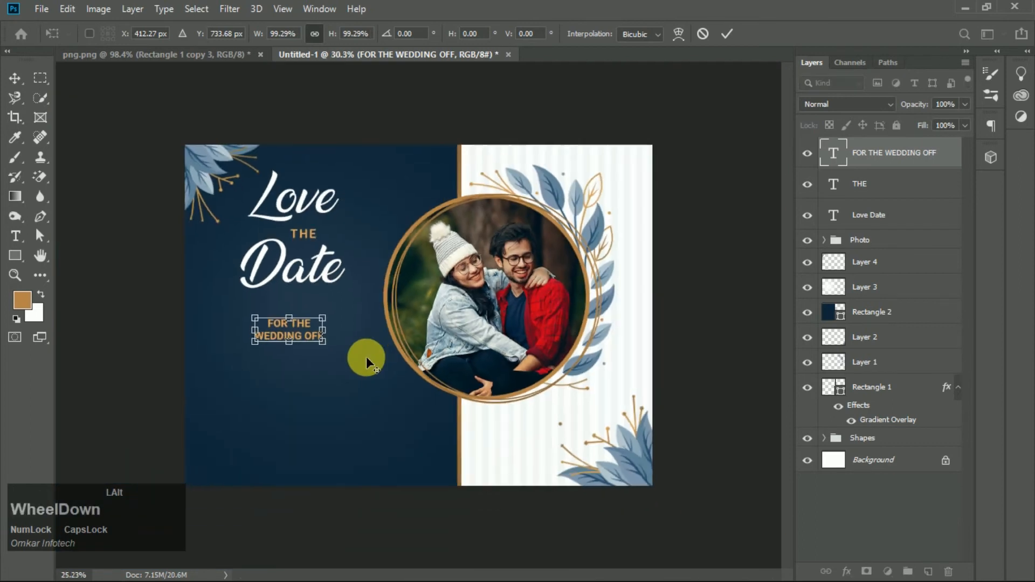
{"action": "left_click", "coordinate": [658, 419]}
{"action": "scroll", "coordinate": [289, 359], "scroll_direction": "up", "scroll_amount": 5}
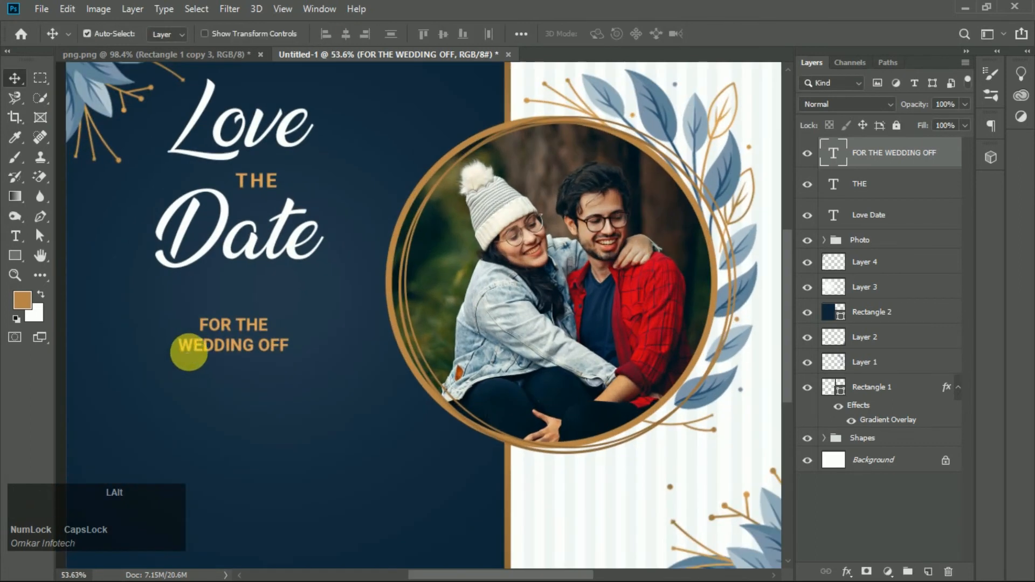
{"action": "left_click_drag", "start_coordinate": [247, 350], "coordinate": [249, 347]}
{"action": "scroll", "coordinate": [253, 345], "scroll_direction": "down", "scroll_amount": 3}
{"action": "scroll", "coordinate": [254, 345], "scroll_direction": "up", "scroll_amount": 1}
- Add a white text line with the couple's names below the wedding text
{"action": "left_click", "coordinate": [16, 235]}
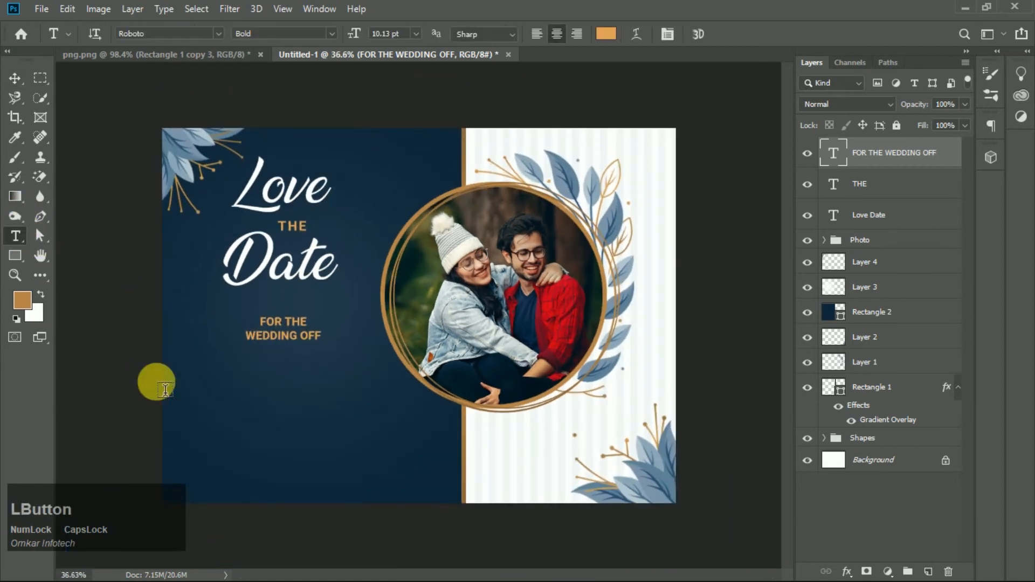
{"action": "left_click", "coordinate": [264, 399]}
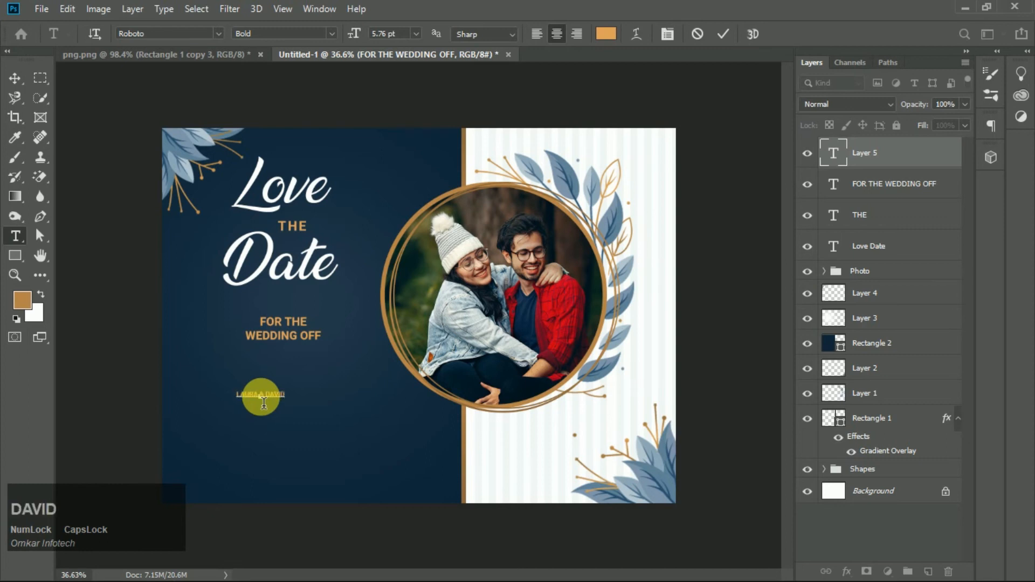
{"action": "key", "text": "KP_Enter"}
{"action": "left_click", "coordinate": [606, 33]}
{"action": "left_click_drag", "start_coordinate": [678, 325], "coordinate": [563, 221]}
{"action": "left_click", "coordinate": [946, 262]}
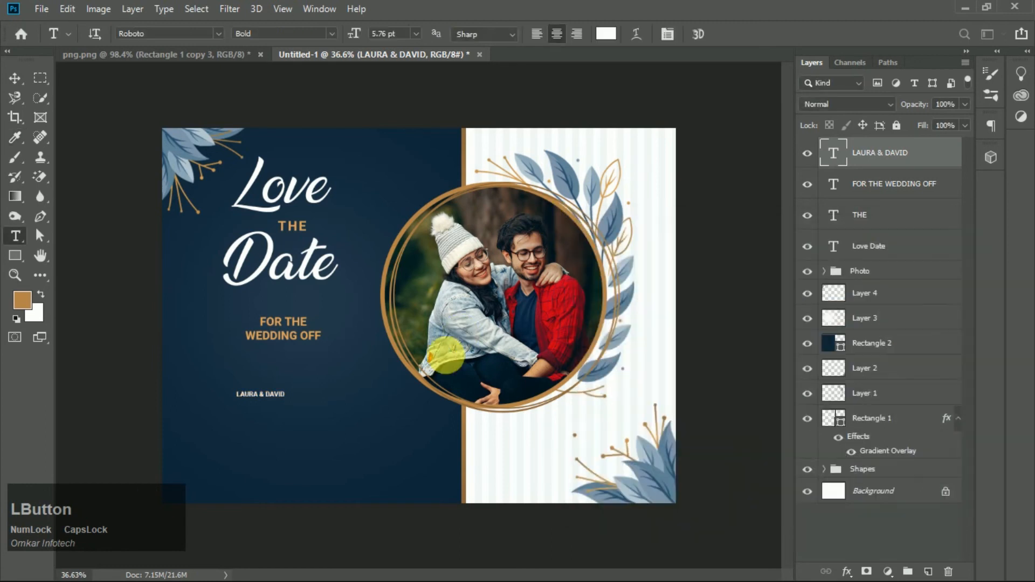
- Enlarge the couple's names text with Free Transform
{"action": "key", "text": "v"}
{"action": "key", "text": "ctrl+t"}
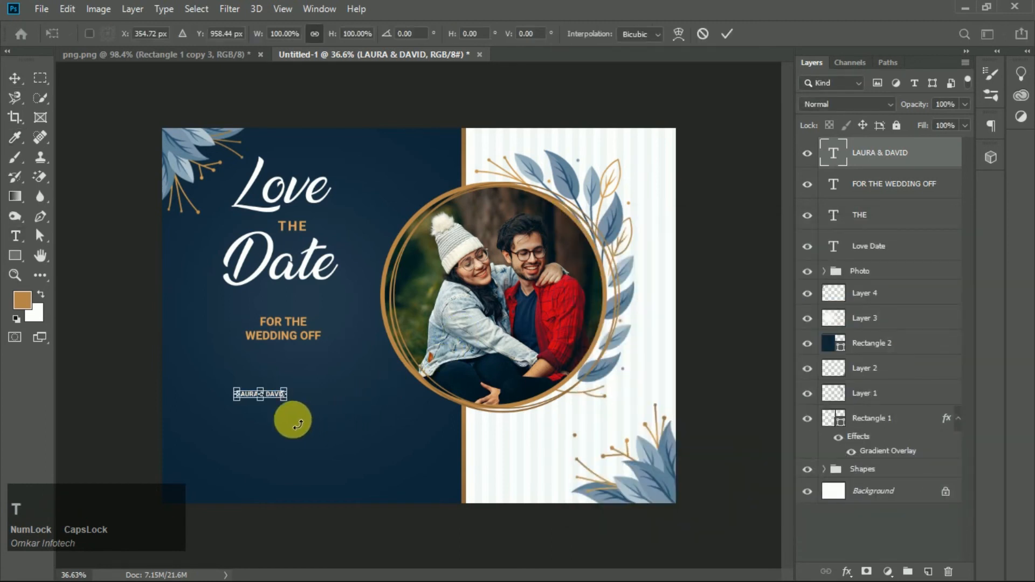
{"action": "left_click_drag", "start_coordinate": [284, 403], "coordinate": [300, 380]}
{"action": "left_click", "coordinate": [728, 34]}
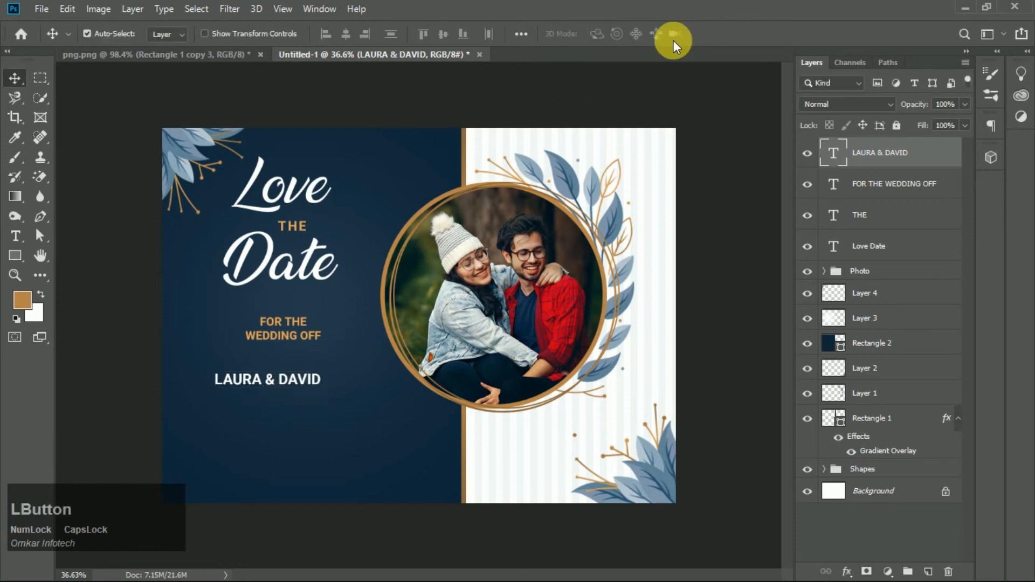
- Set the names text's tracking to 160 in the Character panel
{"action": "key", "text": "t"}
{"action": "left_click", "coordinate": [667, 34]}
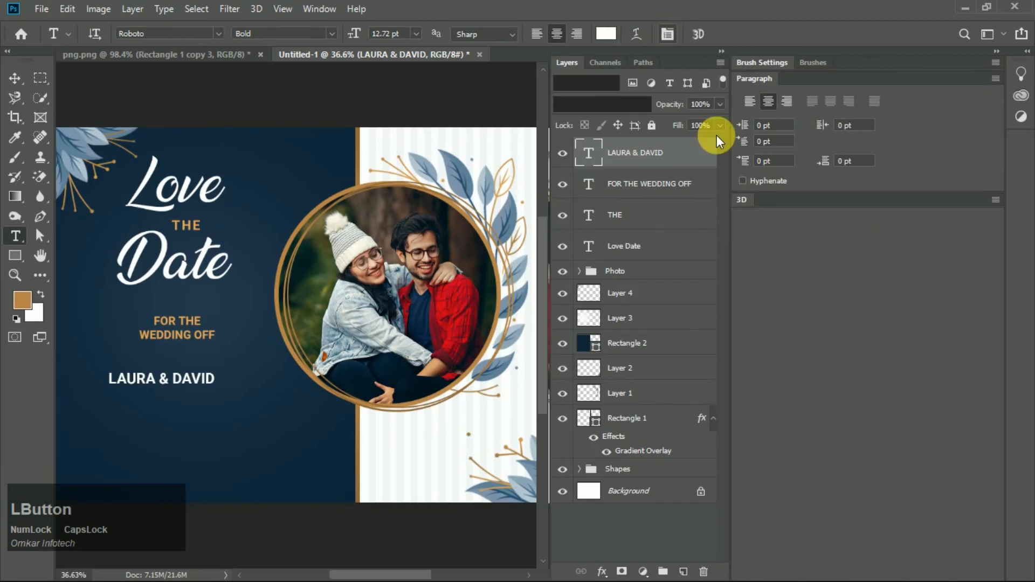
{"action": "left_click", "coordinate": [759, 235]}
{"action": "mouse_move", "coordinate": [755, 253]}
{"action": "left_mouse_down"}
{"action": "mouse_move", "coordinate": [765, 252]}
{"action": "mouse_move", "coordinate": [754, 248]}
{"action": "left_mouse_up"}
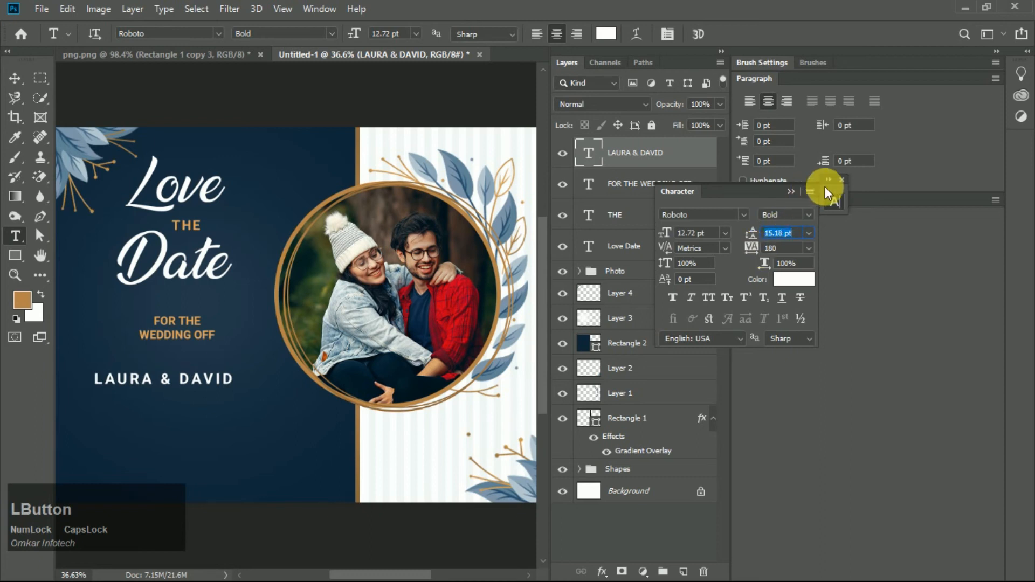
{"action": "left_click", "coordinate": [841, 179]}
{"action": "left_click", "coordinate": [1001, 55]}
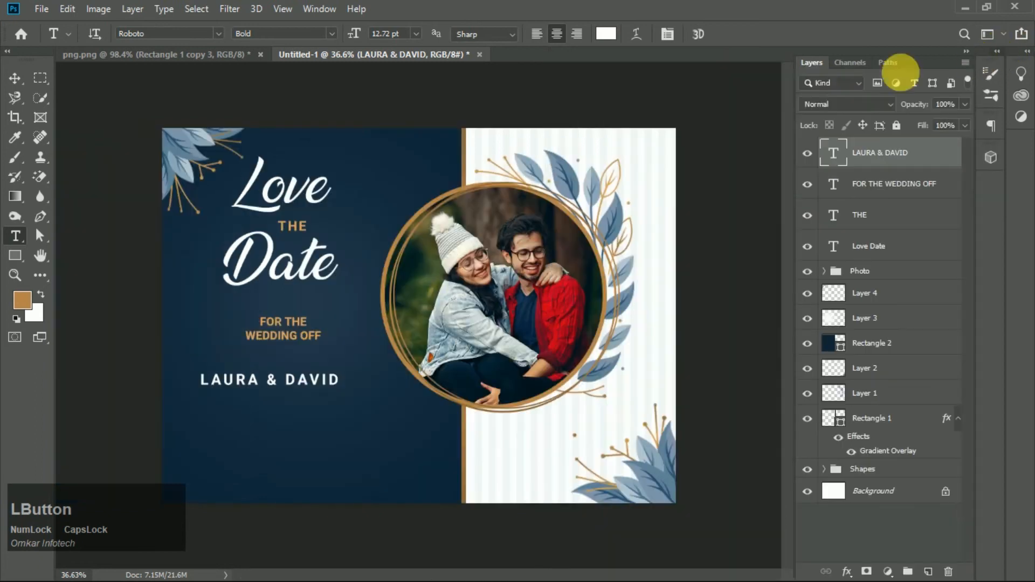
- Recolor the ampersand in the names text gold, sampling the color from the wedding text
{"action": "key", "text": "v"}
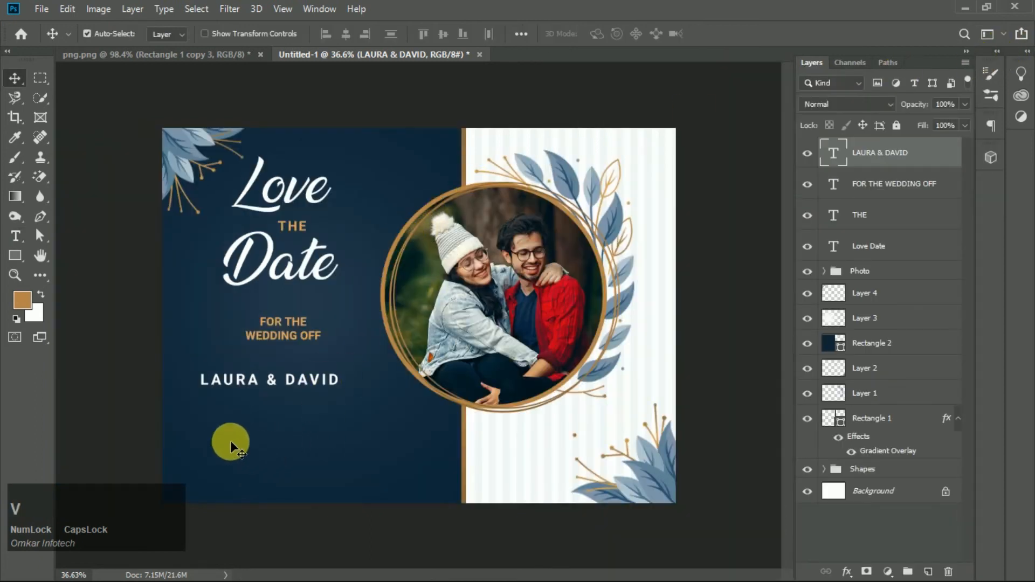
{"action": "scroll", "coordinate": [214, 384], "scroll_direction": "up", "scroll_amount": 3}
{"action": "key", "text": "t"}
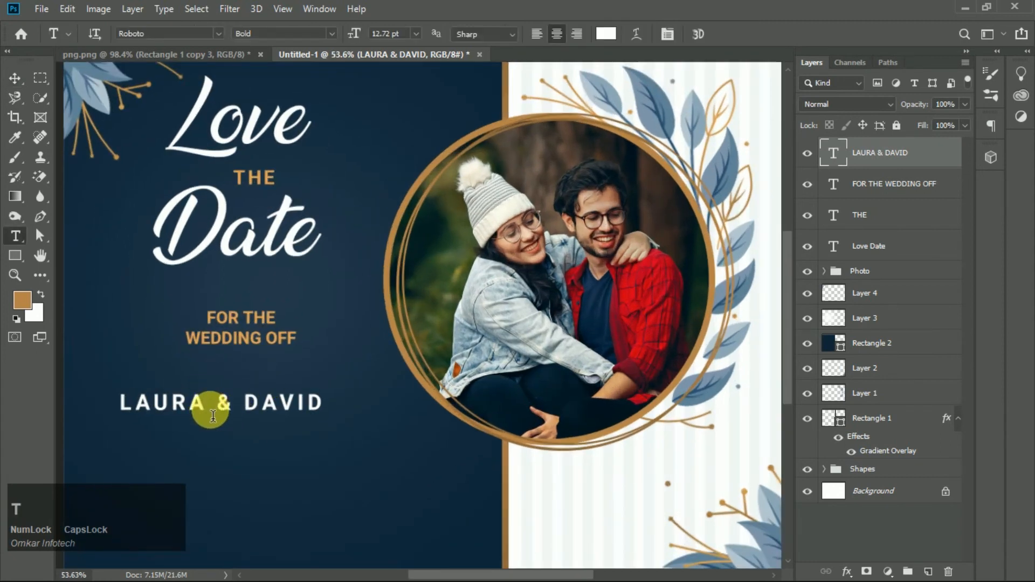
{"action": "double_click", "coordinate": [224, 404]}
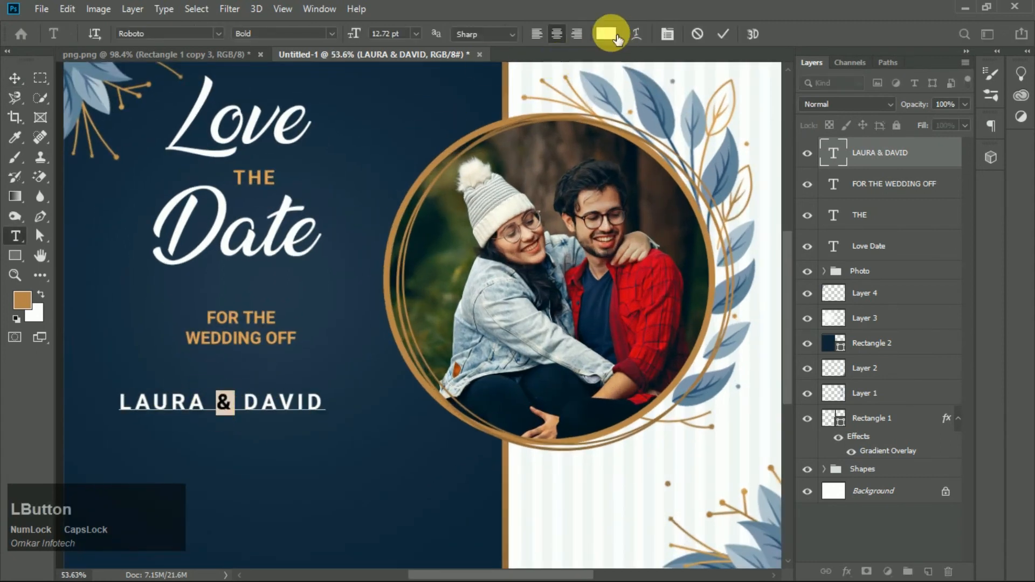
{"action": "left_click", "coordinate": [615, 36]}
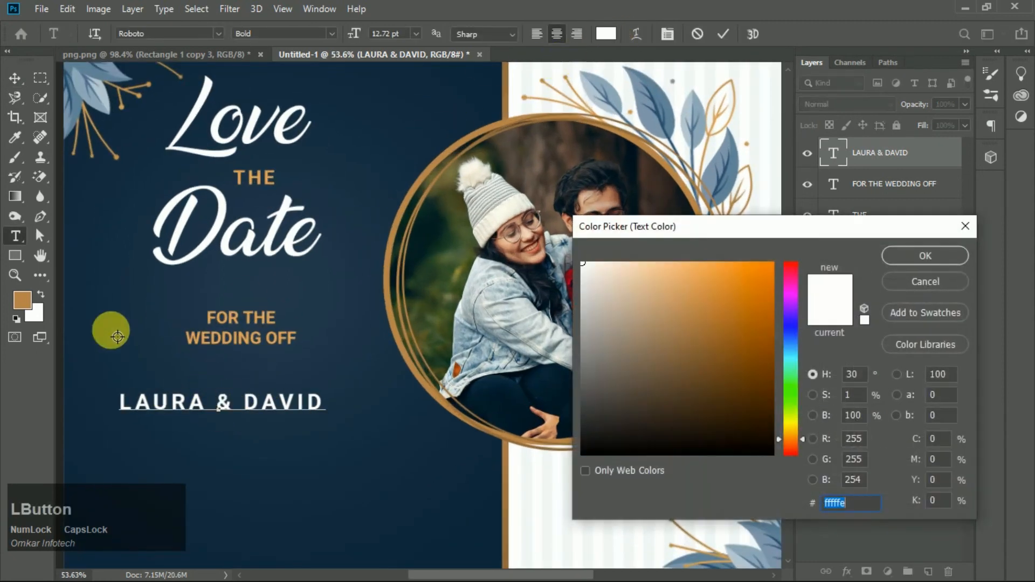
{"action": "key", "text": "Caps_Lock"}
{"action": "left_click", "coordinate": [275, 328]}
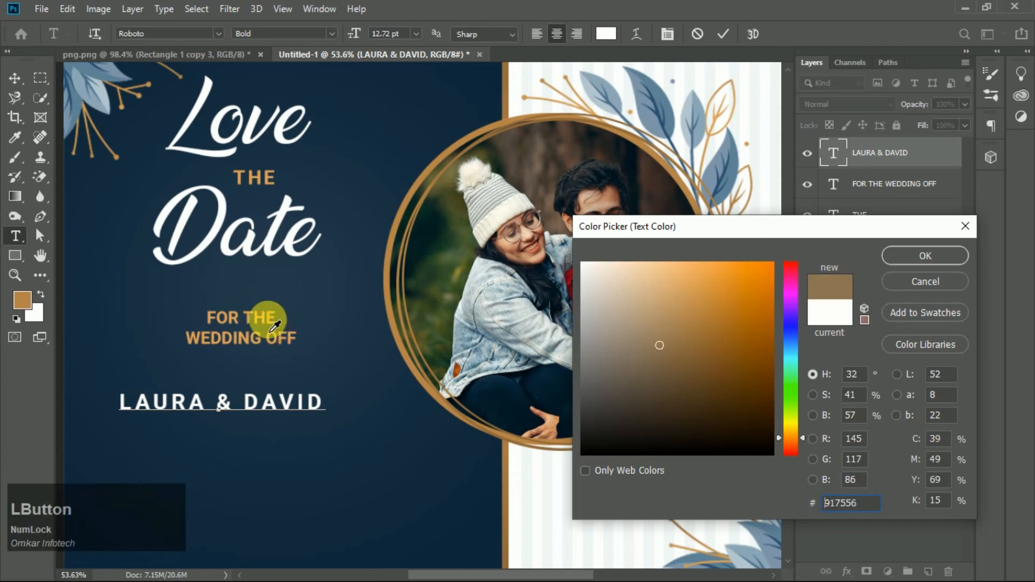
{"action": "left_click", "coordinate": [688, 320]}
{"action": "left_click_drag", "start_coordinate": [687, 320], "coordinate": [691, 301]}
{"action": "left_click", "coordinate": [926, 255]}
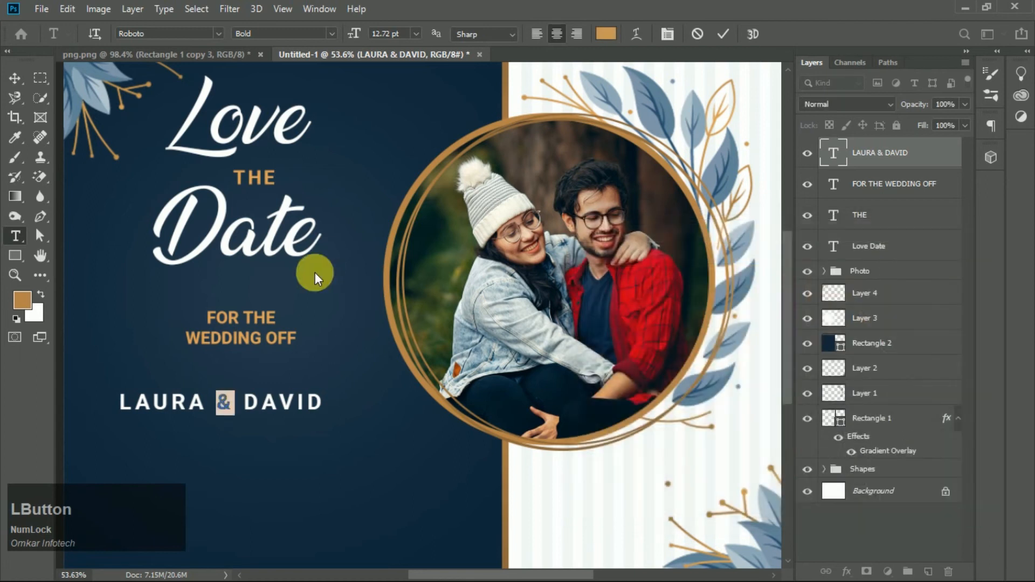
{"action": "left_click", "coordinate": [477, 379]}
- Move the names text slightly up and to the right
{"action": "scroll", "coordinate": [237, 435], "scroll_direction": "up", "scroll_amount": 1}
{"action": "key", "text": "v"}
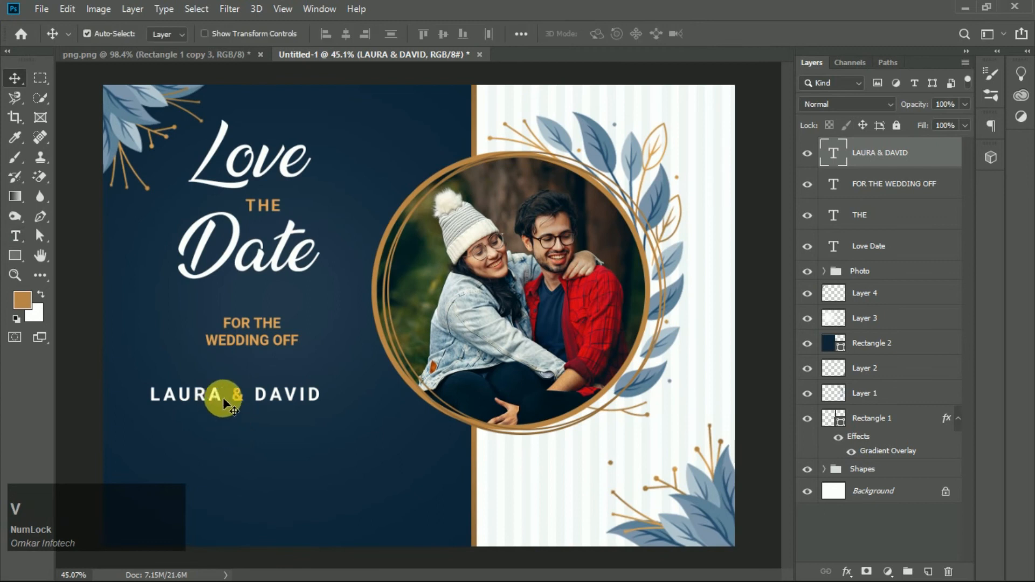
{"action": "mouse_move", "coordinate": [238, 394]}
{"action": "left_mouse_down"}
{"action": "mouse_move", "coordinate": [253, 397]}
{"action": "mouse_move", "coordinate": [254, 384]}
{"action": "left_mouse_up"}
{"action": "scroll", "coordinate": [254, 384], "scroll_direction": "down", "scroll_amount": 3}
{"action": "scroll", "coordinate": [225, 386], "scroll_direction": "up", "scroll_amount": 2}
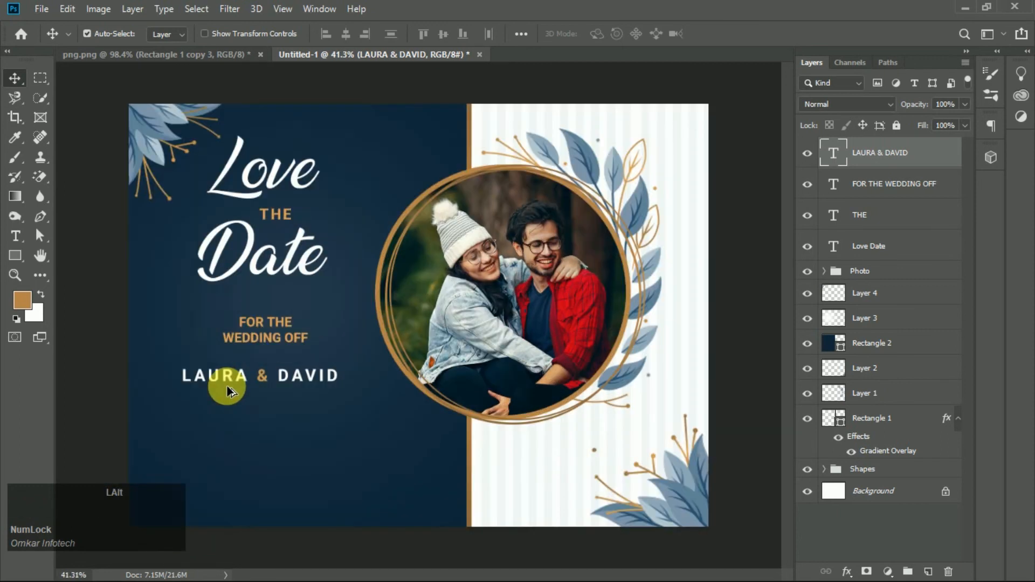
{"action": "scroll", "coordinate": [161, 405], "scroll_direction": "up", "scroll_amount": 4}
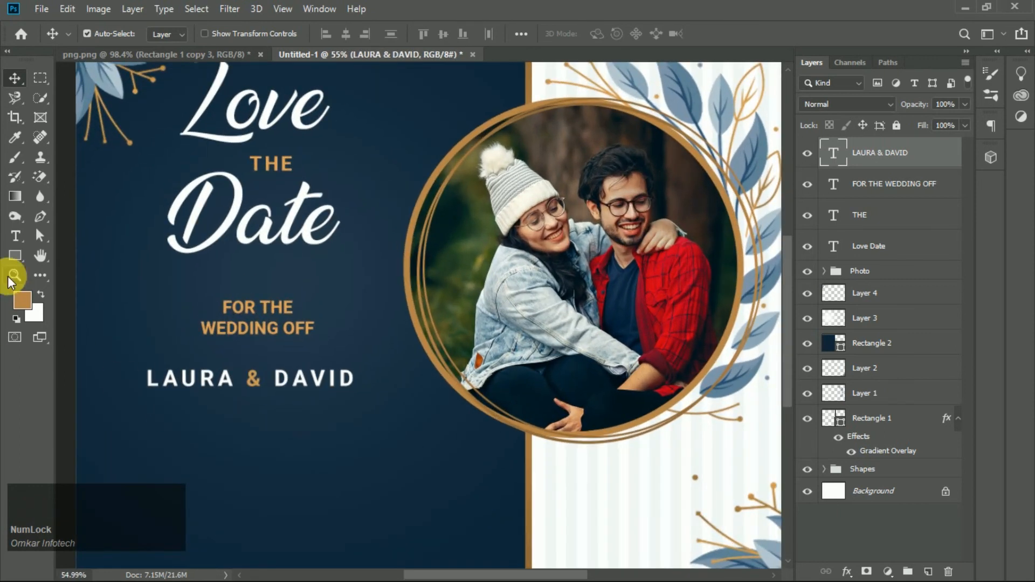
- Draw a thin gold rectangle about 507 × 6 px as a line under the names
{"action": "left_click", "coordinate": [15, 255]}
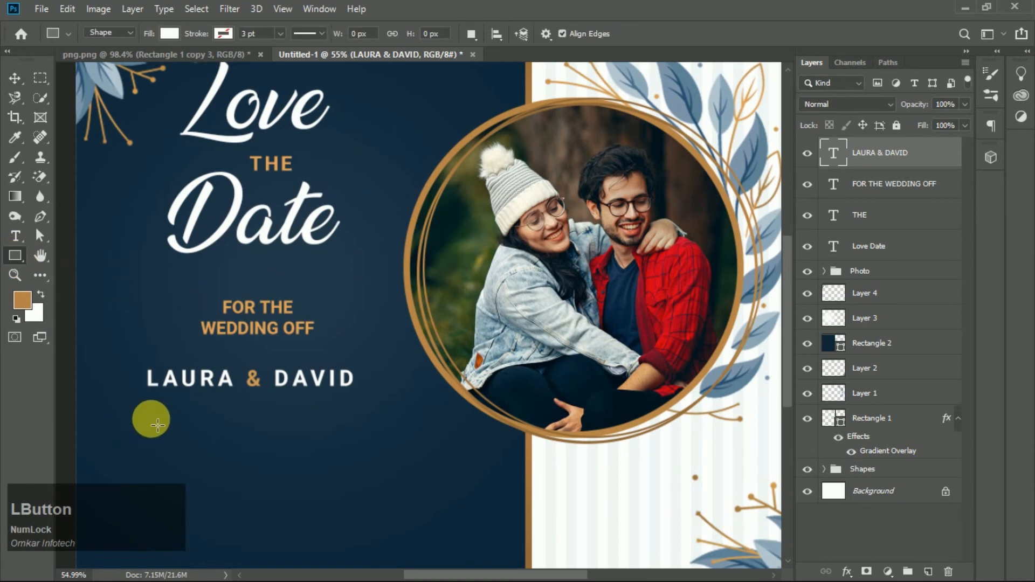
{"action": "left_click_drag", "start_coordinate": [142, 402], "coordinate": [358, 407]}
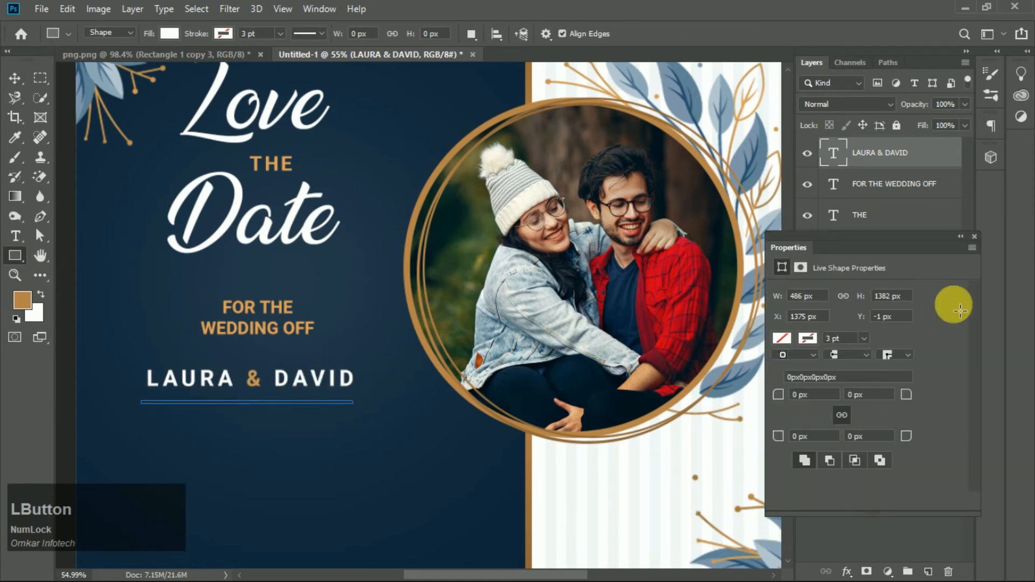
{"action": "left_click", "coordinate": [782, 338]}
{"action": "left_click", "coordinate": [788, 427]}
{"action": "left_click", "coordinate": [975, 238]}
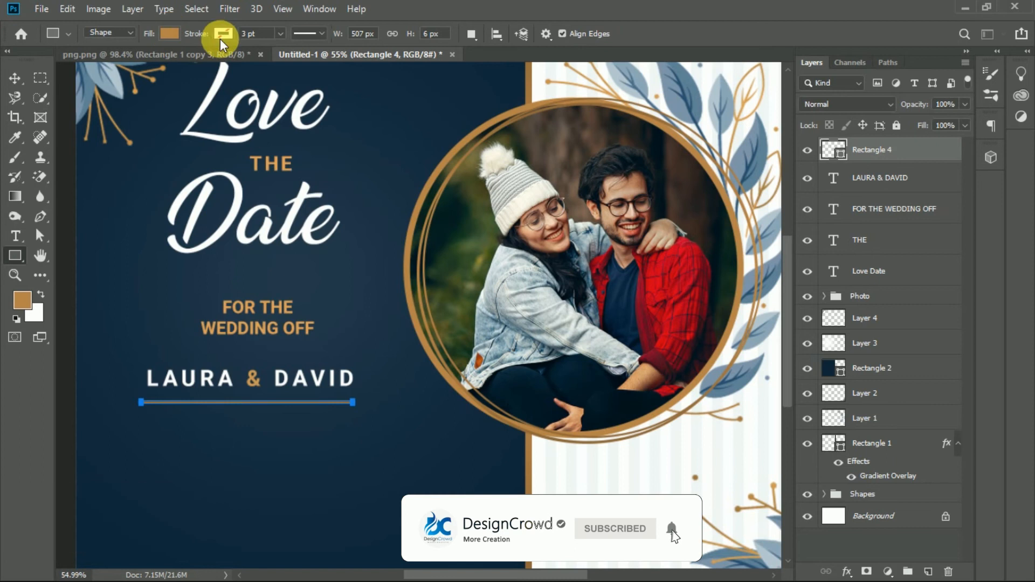
- Give the line a dotted stroke
{"action": "left_click", "coordinate": [307, 34]}
{"action": "left_click", "coordinate": [301, 105]}
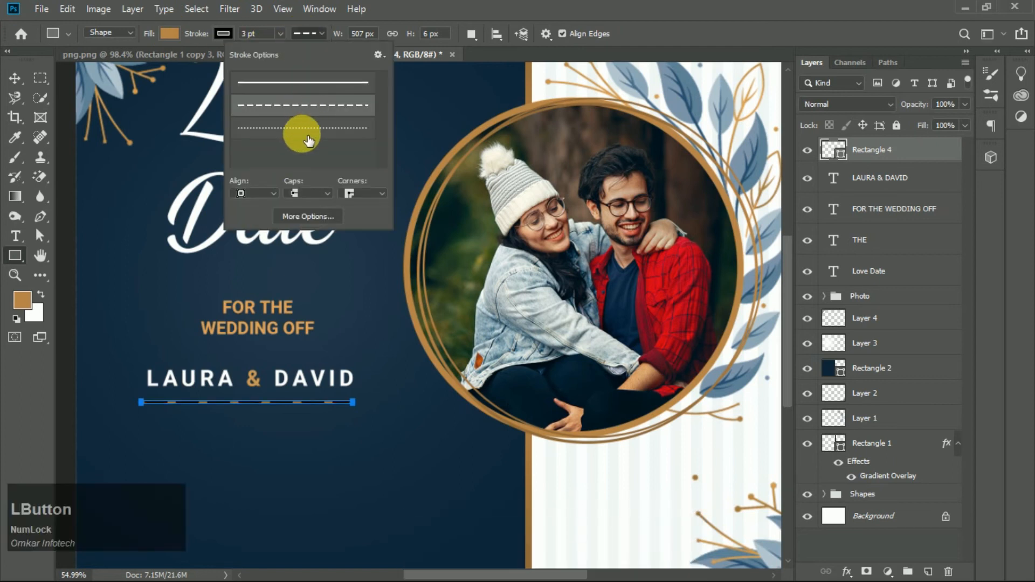
{"action": "left_click", "coordinate": [309, 129]}
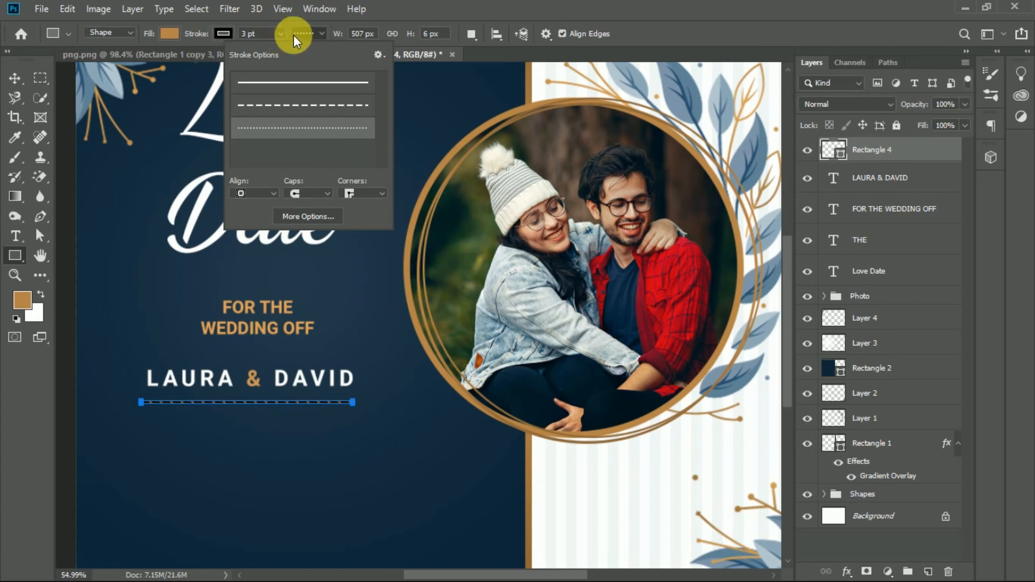
{"action": "left_click", "coordinate": [15, 78]}
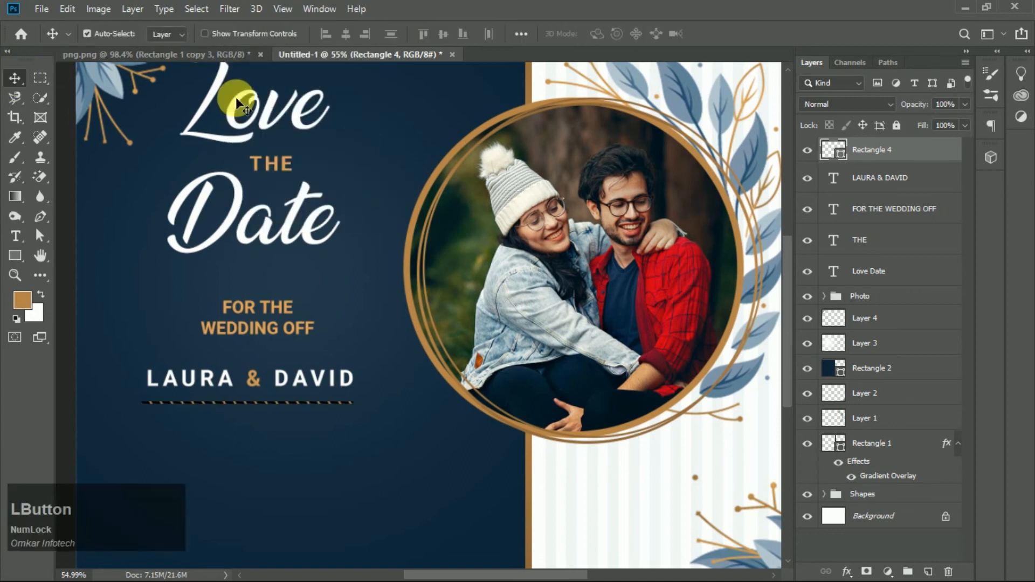
- Remove the stroke from the gold line
{"action": "left_click", "coordinate": [19, 261]}
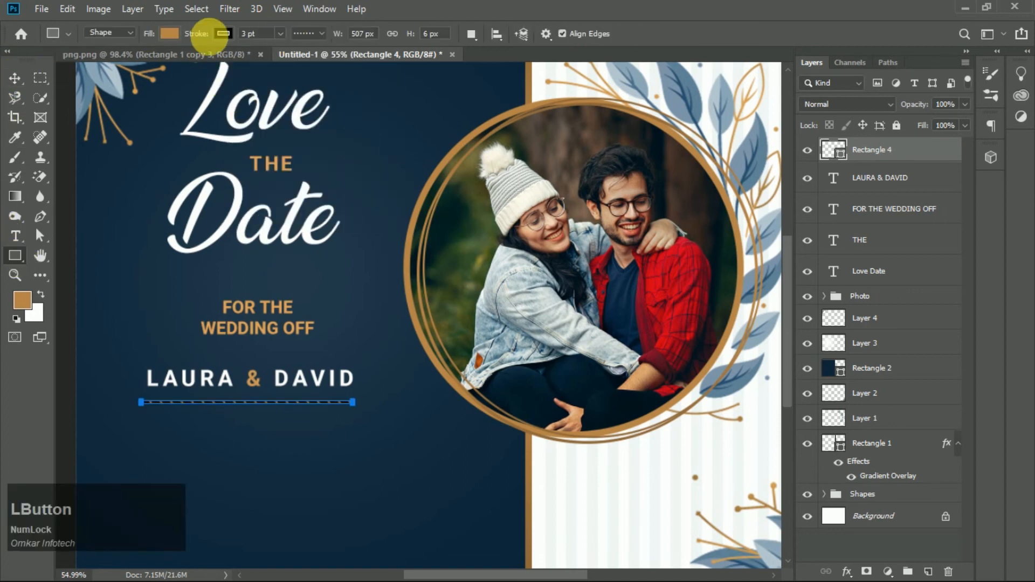
{"action": "left_click", "coordinate": [223, 33]}
{"action": "left_click", "coordinate": [158, 62]}
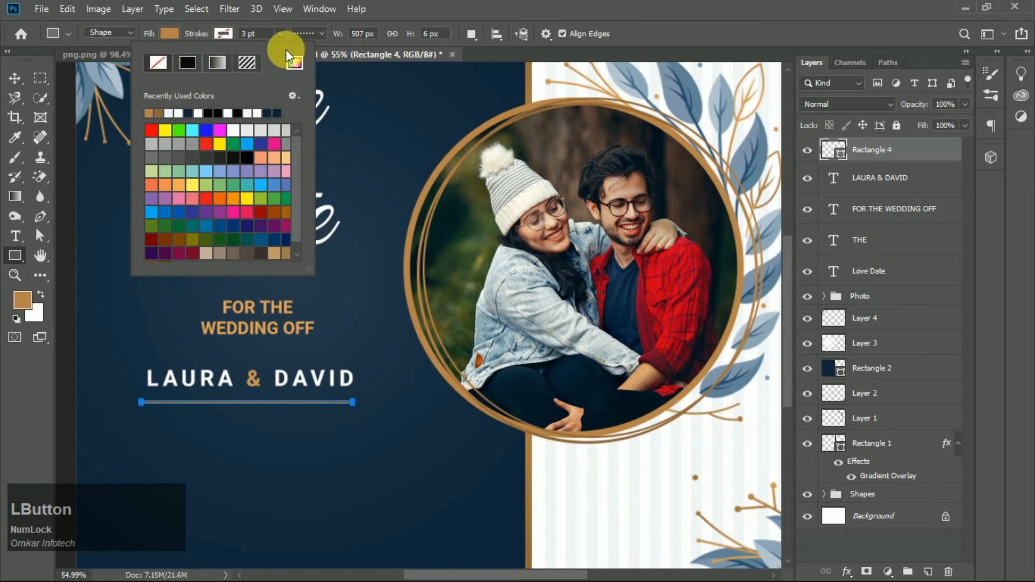
{"action": "left_click", "coordinate": [308, 31]}
{"action": "left_click", "coordinate": [309, 31]}
{"action": "left_click", "coordinate": [14, 80]}
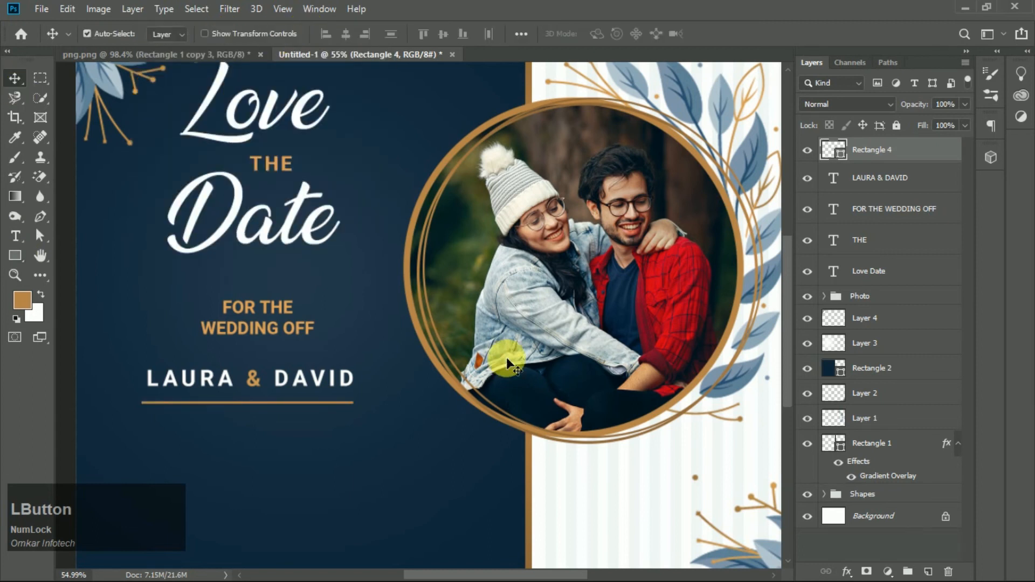
- Review the whole layout at different zoom levels
{"action": "scroll", "coordinate": [448, 389], "scroll_direction": "down", "scroll_amount": 5}
{"action": "scroll", "coordinate": [199, 432], "scroll_direction": "up", "scroll_amount": 6}
{"action": "scroll", "coordinate": [280, 367], "scroll_direction": "down", "scroll_amount": 5}
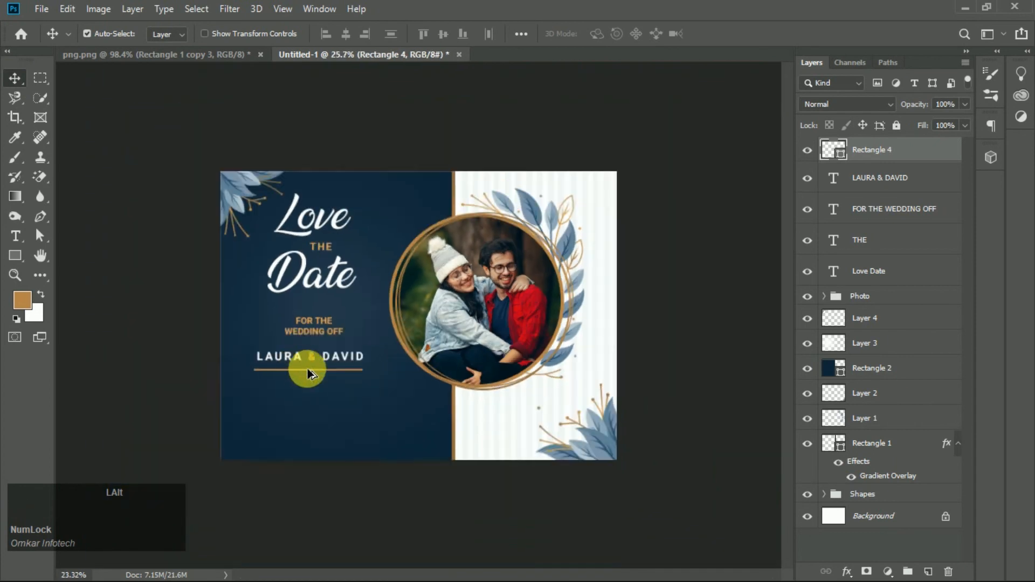
{"action": "scroll", "coordinate": [350, 388], "scroll_direction": "up", "scroll_amount": 1}
{"action": "scroll", "coordinate": [357, 391], "scroll_direction": "down", "scroll_amount": 1}
{"action": "scroll", "coordinate": [356, 397], "scroll_direction": "up", "scroll_amount": 1}
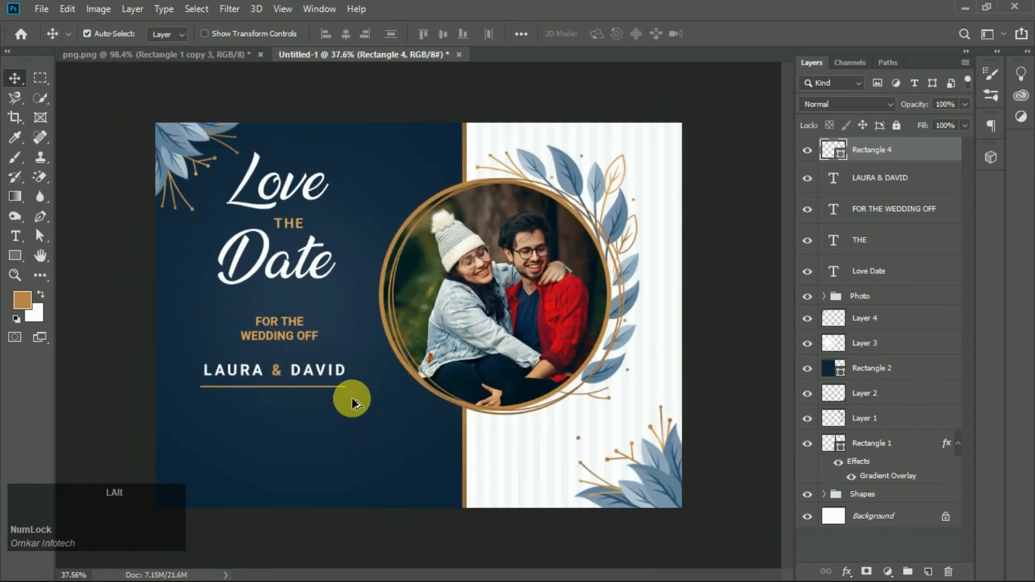
{"action": "scroll", "coordinate": [303, 403], "scroll_direction": "down", "scroll_amount": 2}
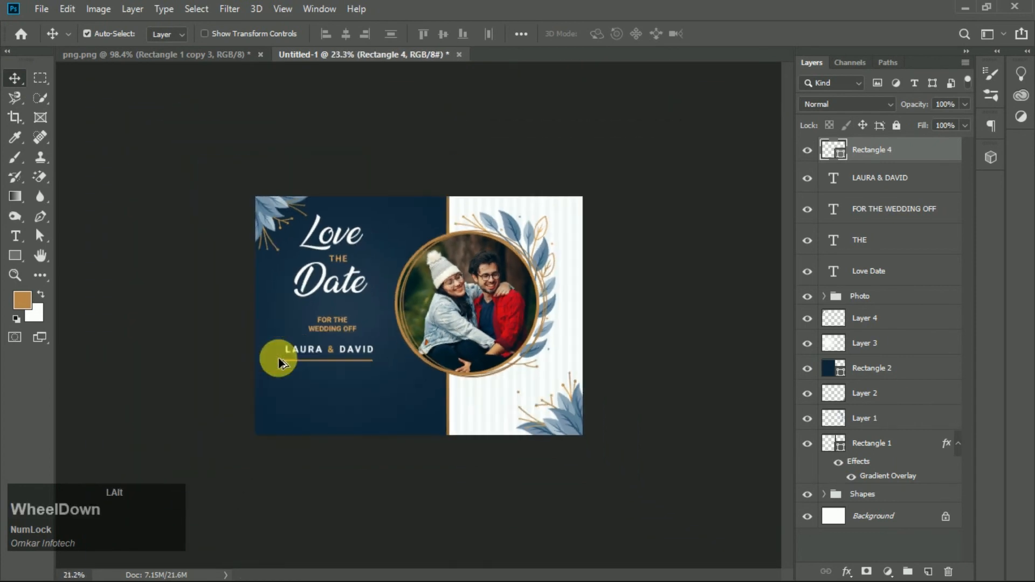
- Add a two-line gold text reading YOUR ADDRESS near the navy panel's lower left corner
{"action": "scroll", "coordinate": [326, 383], "scroll_direction": "up", "scroll_amount": 1}
{"action": "scroll", "coordinate": [325, 383], "scroll_direction": "up", "scroll_amount": 1}
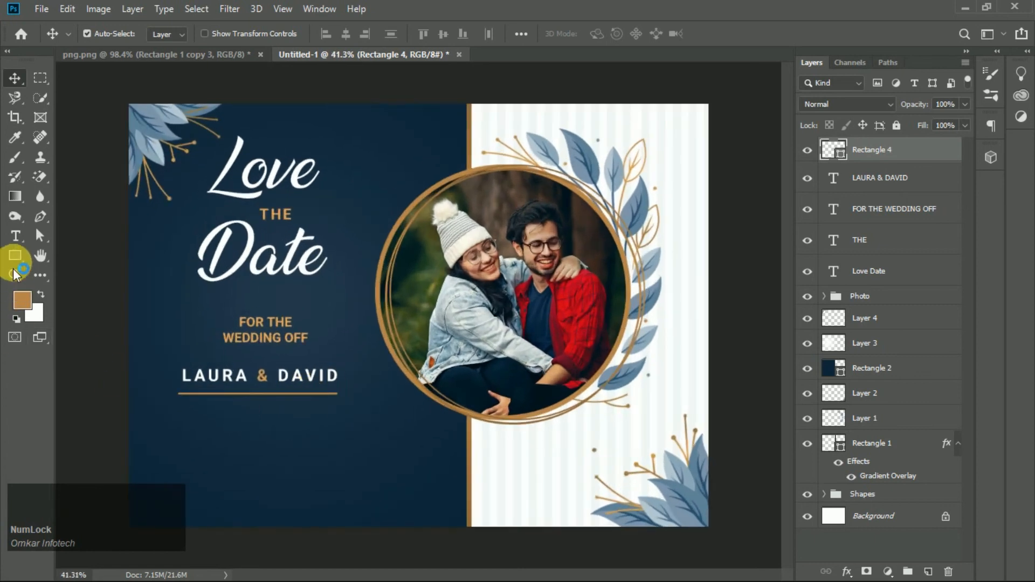
{"action": "left_click", "coordinate": [16, 238]}
{"action": "left_click", "coordinate": [205, 455]}
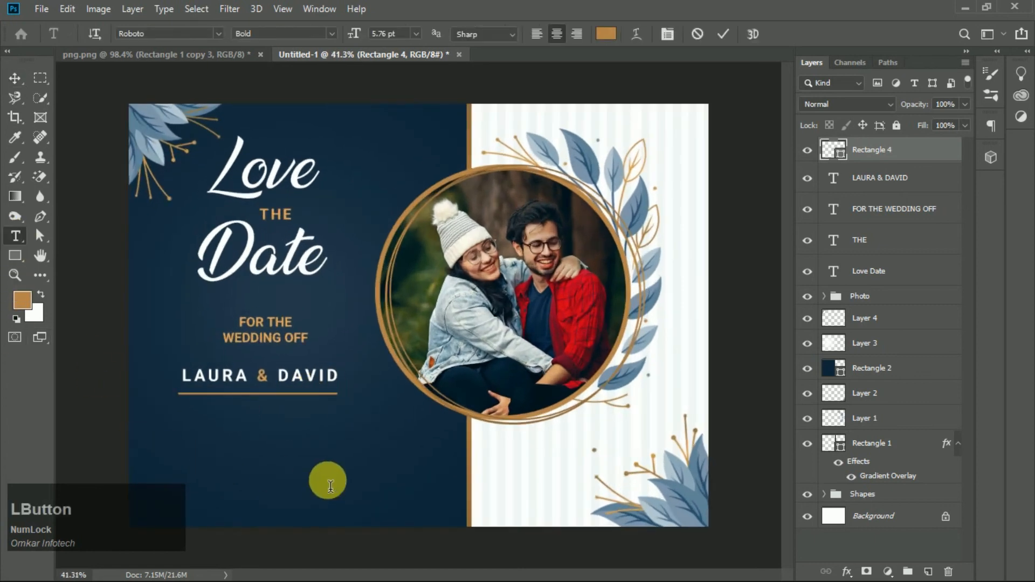
{"action": "type", "text": "yo"}
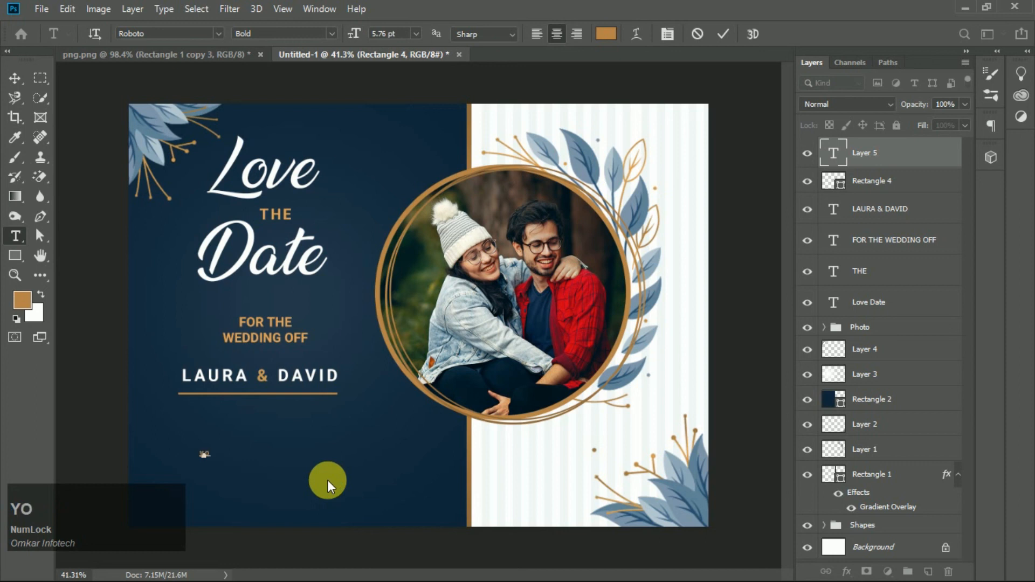
{"action": "type", "text": "ur"}
{"action": "key", "text": "Return"}
{"action": "type", "text": "addreass"}
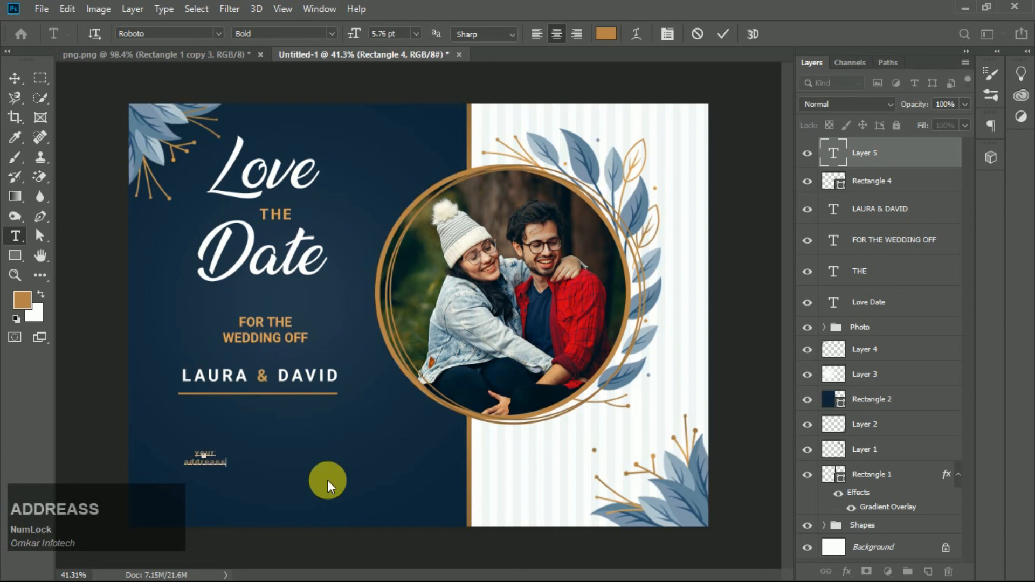
{"action": "key", "text": "BackSpace"}
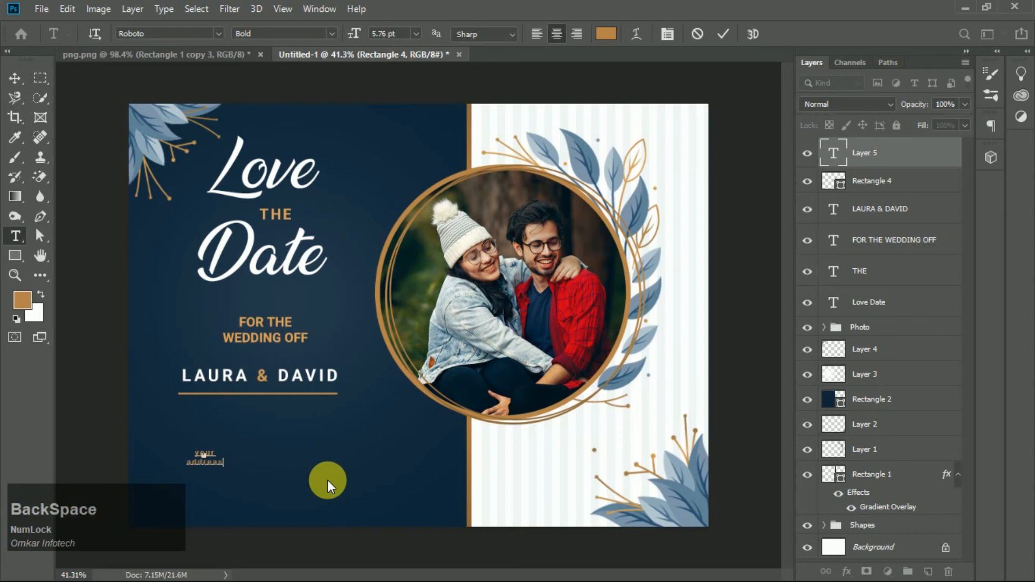
{"action": "key", "text": "BackSpace"}
{"action": "key", "text": "BackSpace"}
{"action": "key", "text": "BackSpace"}
{"action": "key", "text": "BackSpace"}
{"action": "key", "text": "BackSpace"}
{"action": "key", "text": "BackSpace"}
{"action": "key", "text": "BackSpace"}
{"action": "key", "text": "BackSpace"}
{"action": "key", "text": "BackSpace"}
{"action": "key", "text": "BackSpace"}
{"action": "key", "text": "BackSpace"}
{"action": "key", "text": "BackSpace"}
{"action": "key", "text": "Caps_Lock"}
{"action": "type", "text": "YOUR"}
{"action": "key", "text": "Return"}
{"action": "type", "text": "ADDR"}
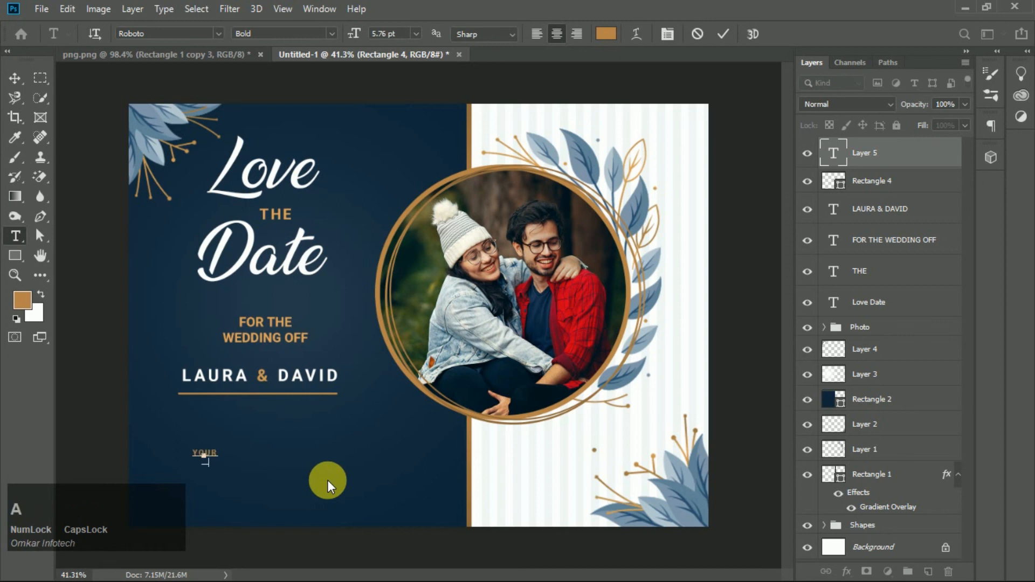
{"action": "type", "text": "ESS"}
{"action": "key", "text": "KP_Enter"}
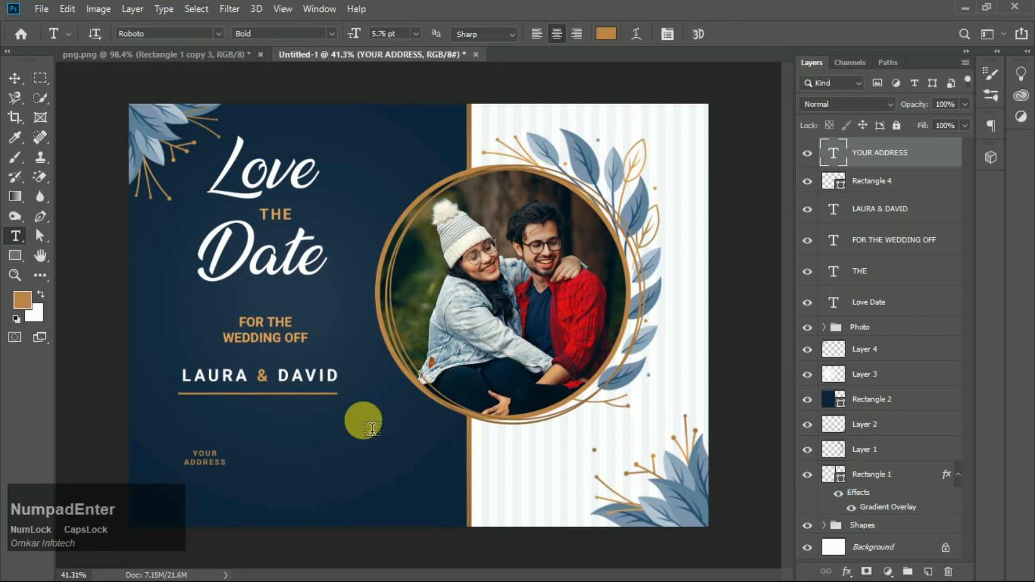
- Set the address text's tracking to 40
{"action": "left_click", "coordinate": [668, 33]}
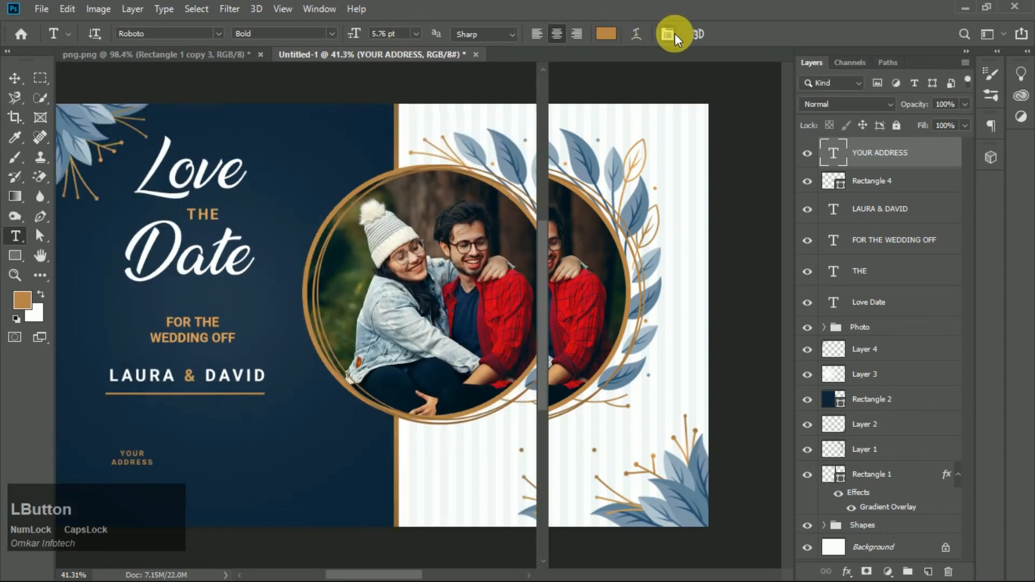
{"action": "left_click", "coordinate": [779, 237]}
{"action": "left_click", "coordinate": [769, 248]}
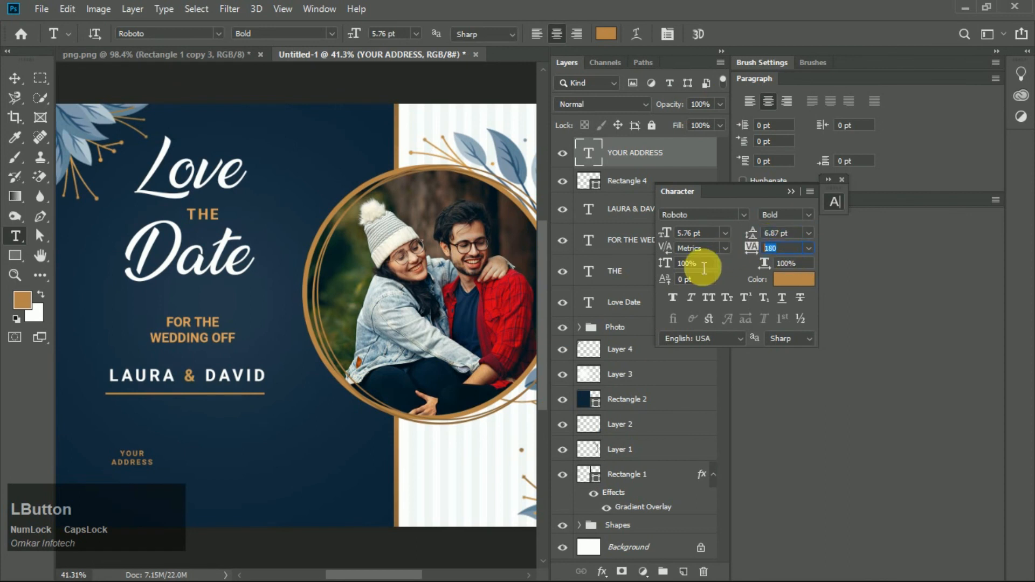
{"action": "type", "text": "40"}
{"action": "key", "text": "Return"}
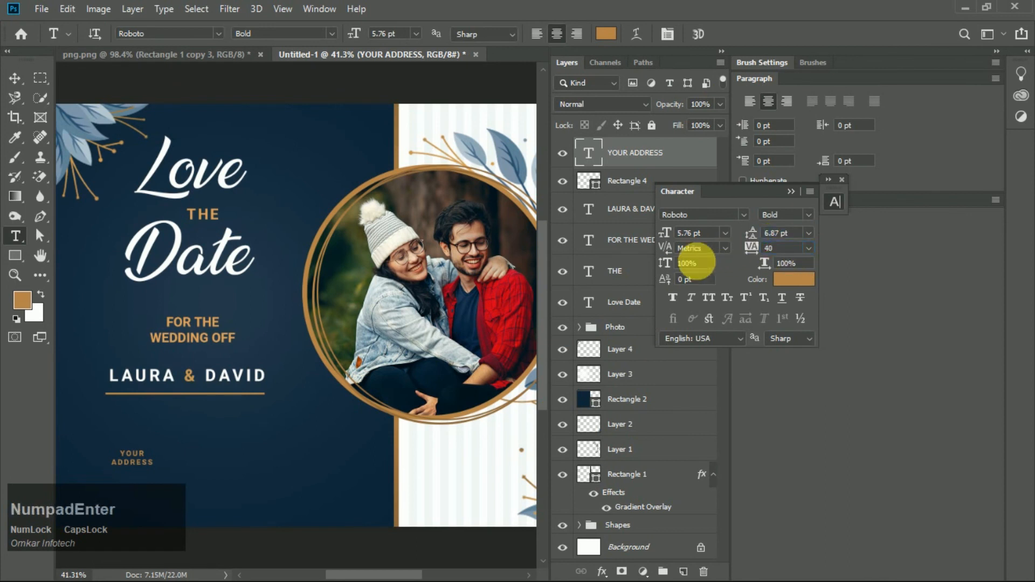
{"action": "left_click", "coordinate": [838, 181]}
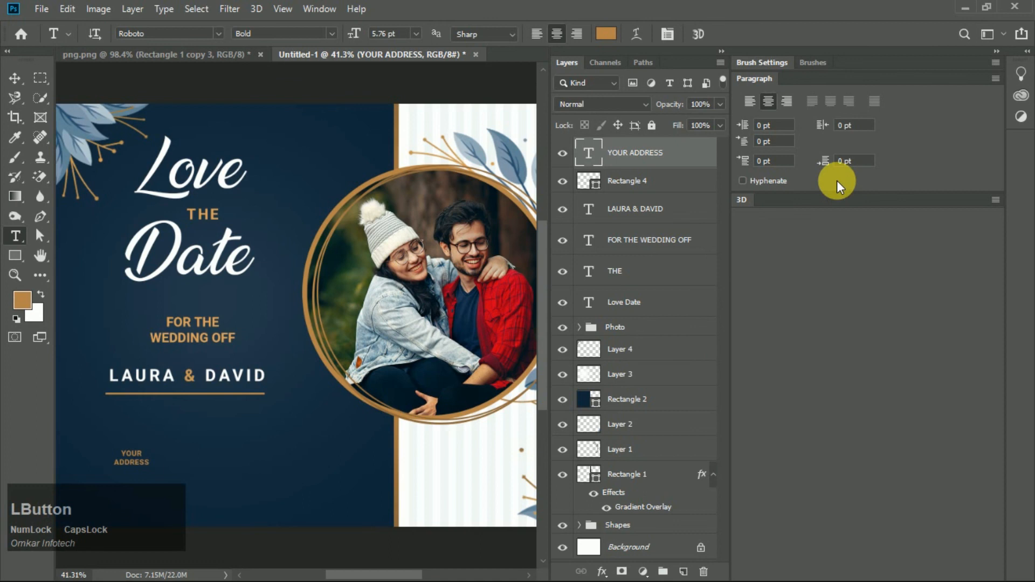
{"action": "left_click", "coordinate": [997, 51]}
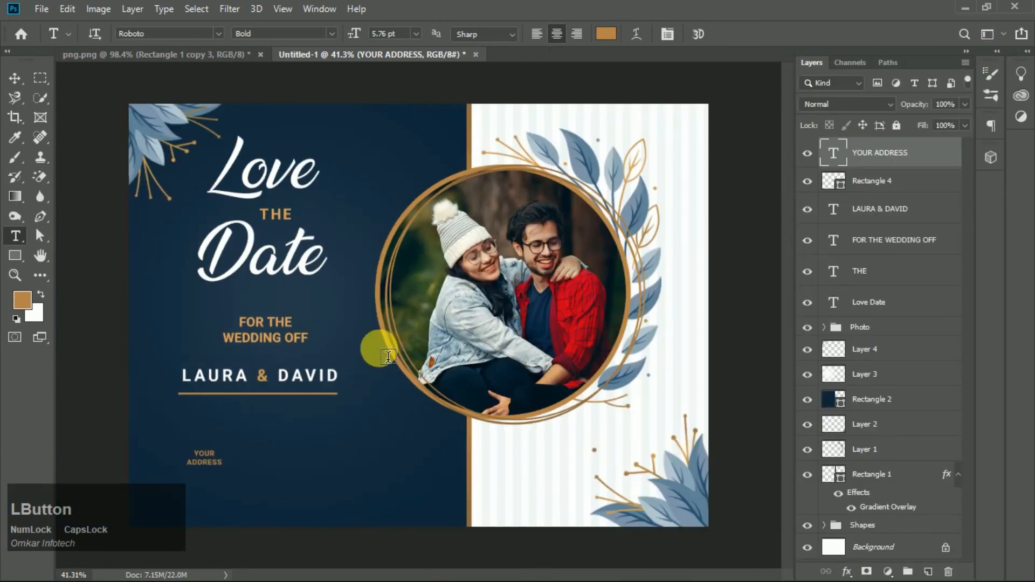
- Scale the address text to about 181% with Free Transform
{"action": "key", "text": "v"}
{"action": "key", "text": "ctrl+t"}
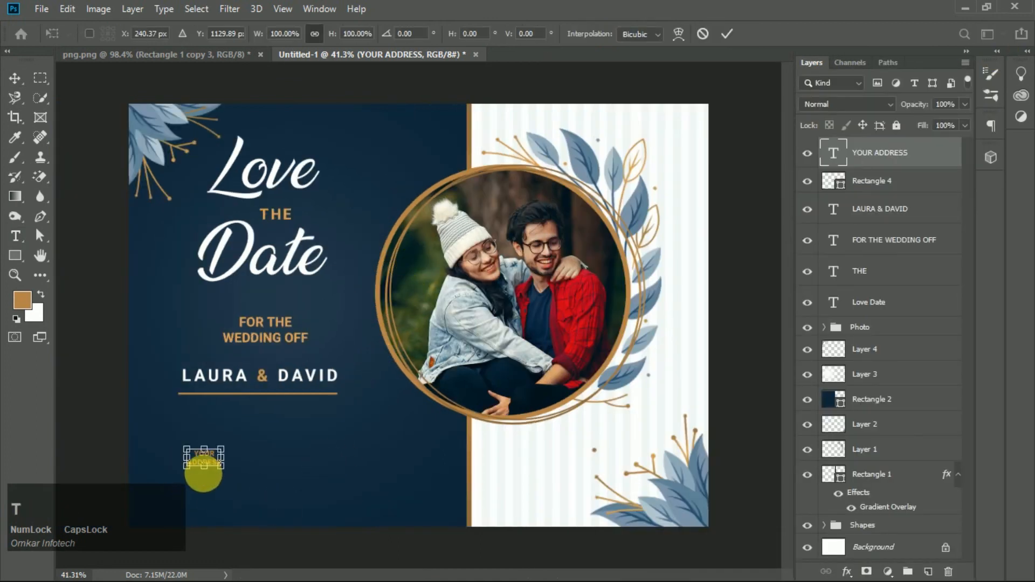
{"action": "left_click_drag", "start_coordinate": [229, 476], "coordinate": [195, 457]}
{"action": "scroll", "coordinate": [195, 457], "scroll_direction": "down", "scroll_amount": 2}
{"action": "left_click", "coordinate": [517, 491]}
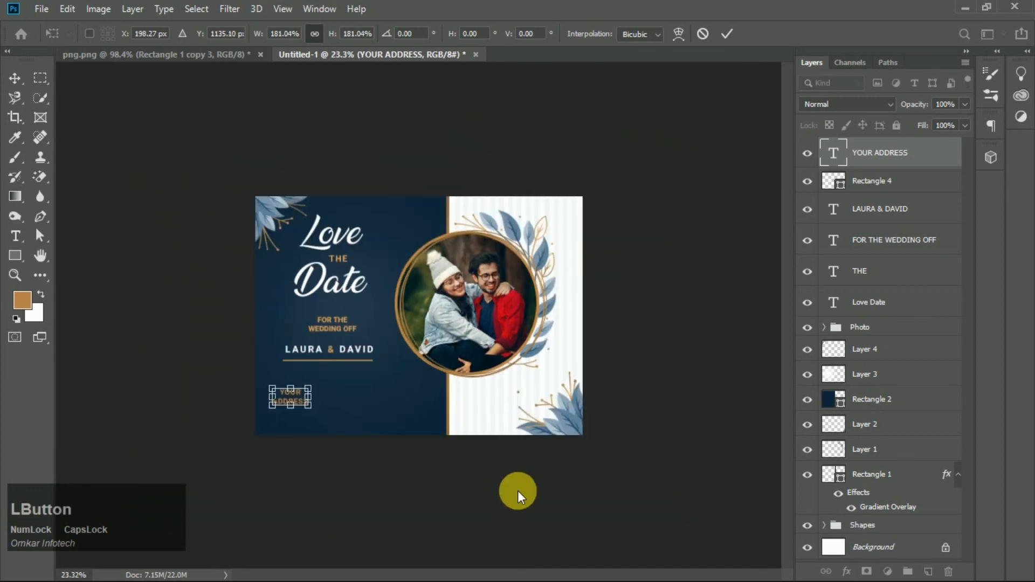
- Show rulers and place two horizontal guides around the address text
{"action": "scroll", "coordinate": [288, 395], "scroll_direction": "up", "scroll_amount": 1}
{"action": "key", "text": "ctrl+r"}
{"action": "left_click_drag", "start_coordinate": [477, 70], "coordinate": [452, 421]}
{"action": "left_click_drag", "start_coordinate": [445, 72], "coordinate": [448, 449]}
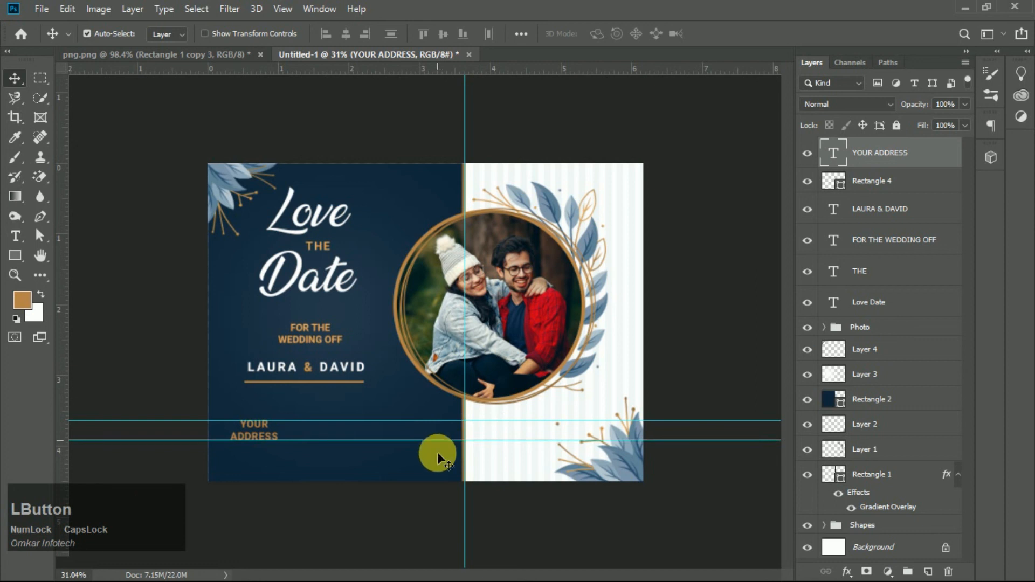
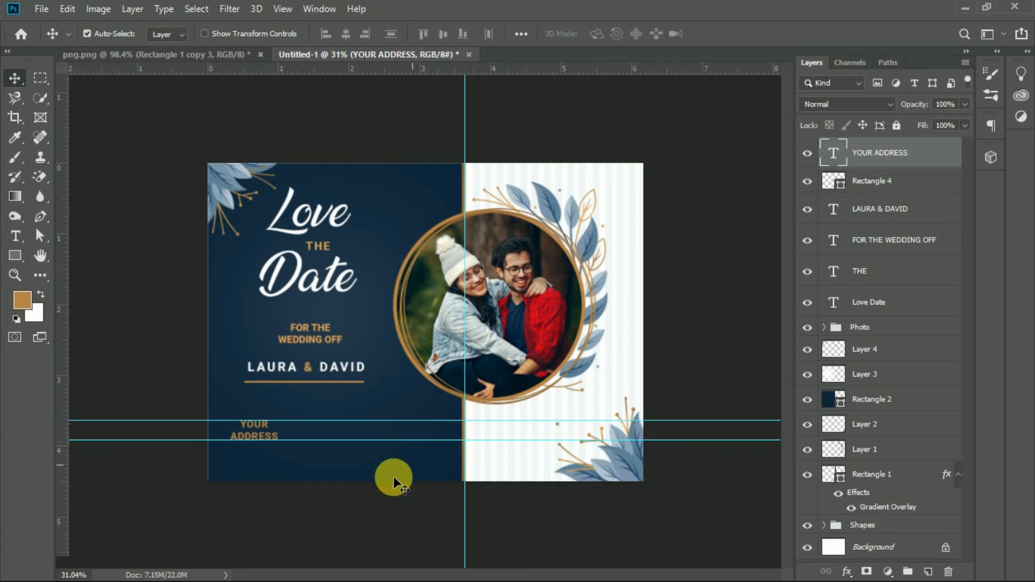
- Change the address text's color to white (ffffff)
{"action": "scroll", "coordinate": [208, 439], "scroll_direction": "up", "scroll_amount": 5}
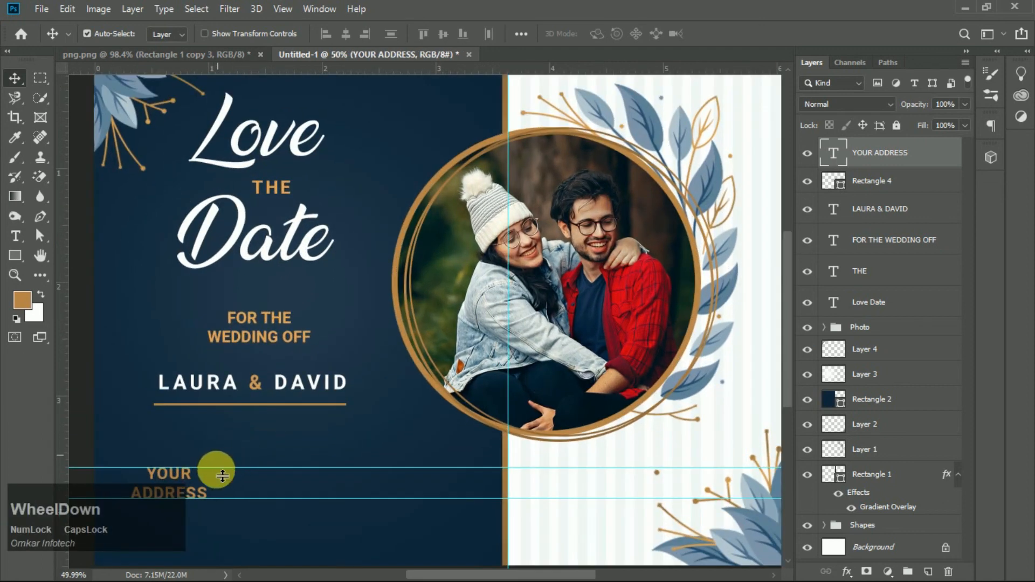
{"action": "scroll", "coordinate": [222, 475], "scroll_direction": "down", "scroll_amount": 1}
{"action": "scroll", "coordinate": [277, 342], "scroll_direction": "up", "scroll_amount": 1}
{"action": "key", "text": "t"}
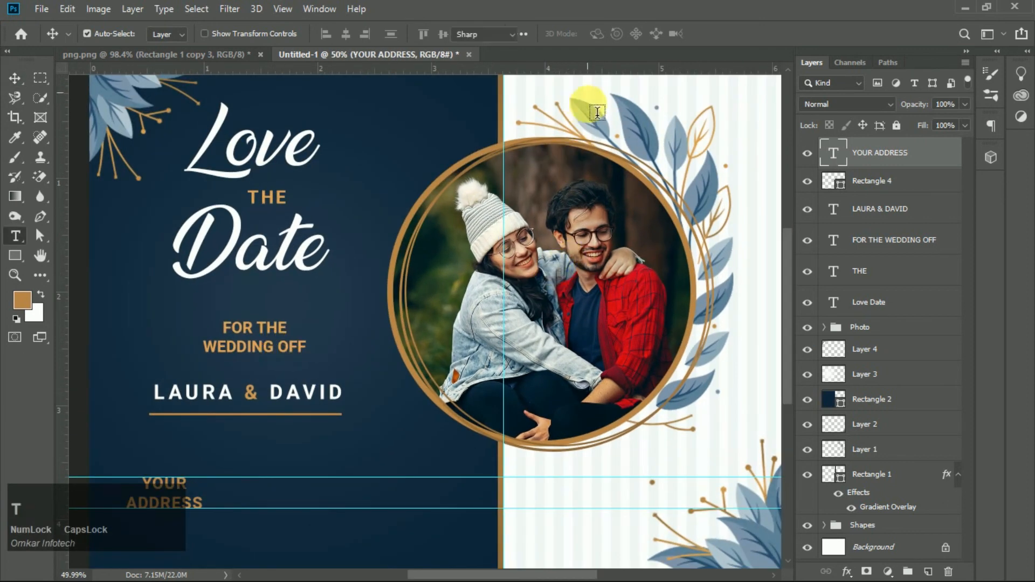
{"action": "left_click", "coordinate": [606, 34]}
{"action": "left_click_drag", "start_coordinate": [640, 301], "coordinate": [587, 237]}
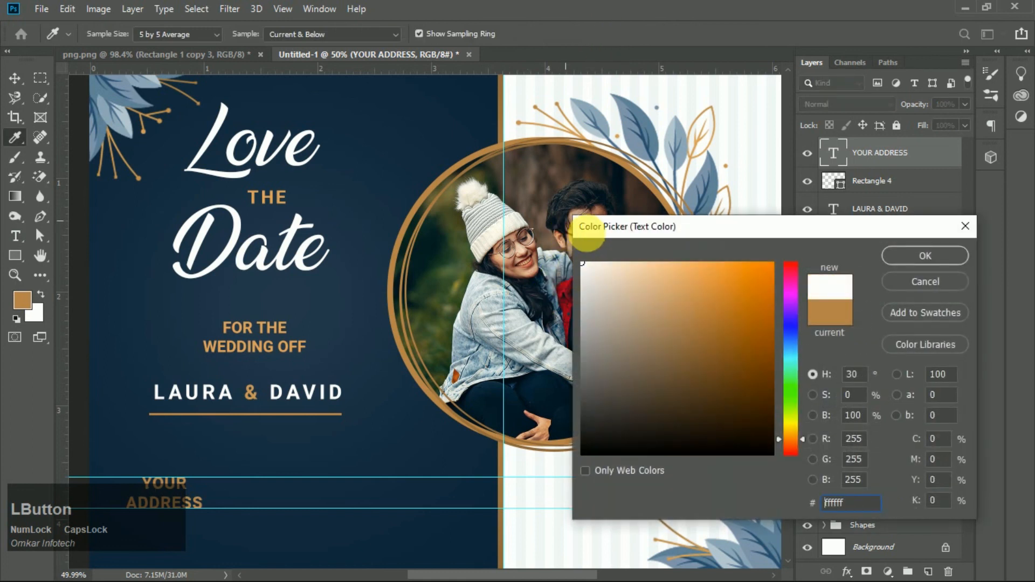
{"action": "left_click", "coordinate": [925, 255]}
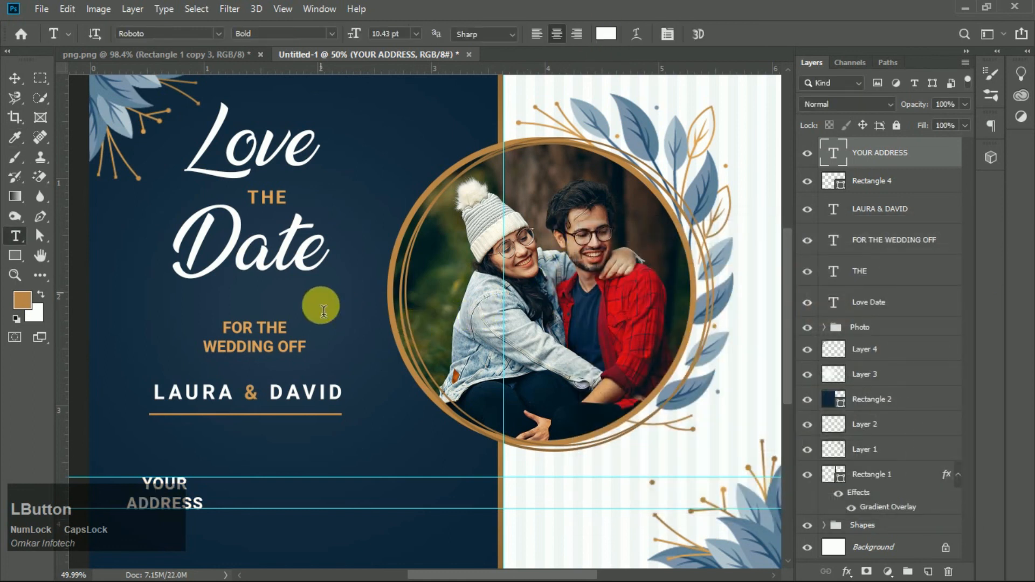
- Duplicate the address text twice, placing the copies in a row to its right between the guides
{"action": "key", "text": "v"}
{"action": "left_click_drag", "start_coordinate": [181, 485], "coordinate": [398, 486]}
{"action": "scroll", "coordinate": [296, 520], "scroll_direction": "up", "scroll_amount": 1}
{"action": "scroll", "coordinate": [295, 520], "scroll_direction": "up", "scroll_amount": 4}
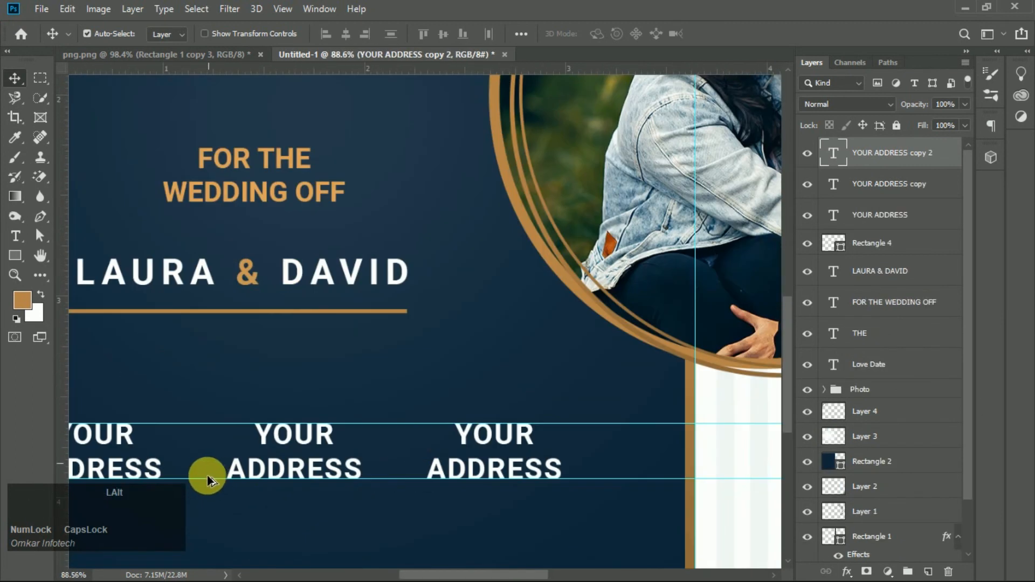
- Draw a thin white vertical bar about 4 px wide and 83 px tall between the first two address texts
{"action": "left_click", "coordinate": [15, 255]}
{"action": "left_click_drag", "start_coordinate": [180, 412], "coordinate": [175, 479]}
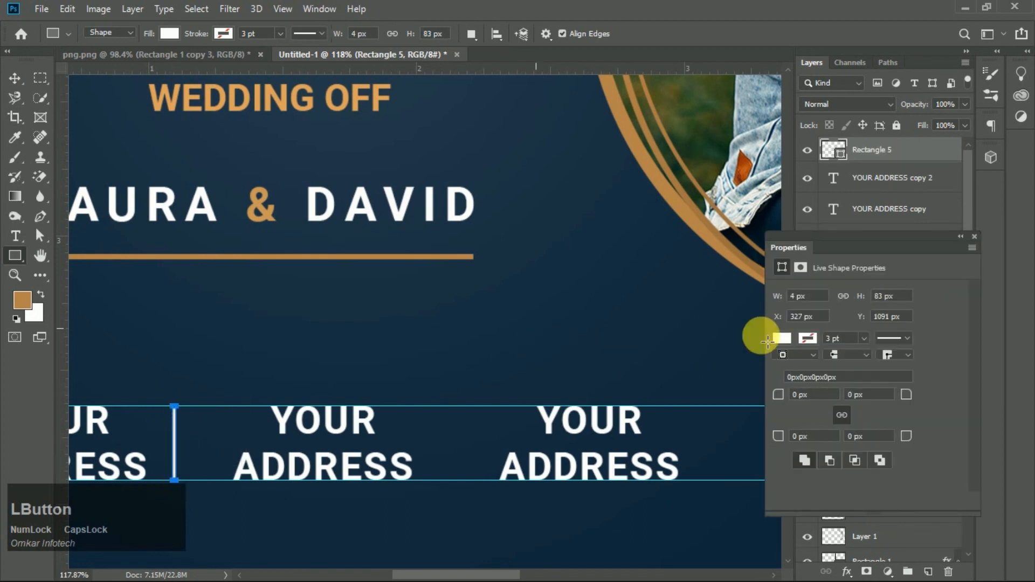
{"action": "left_click", "coordinate": [975, 237]}
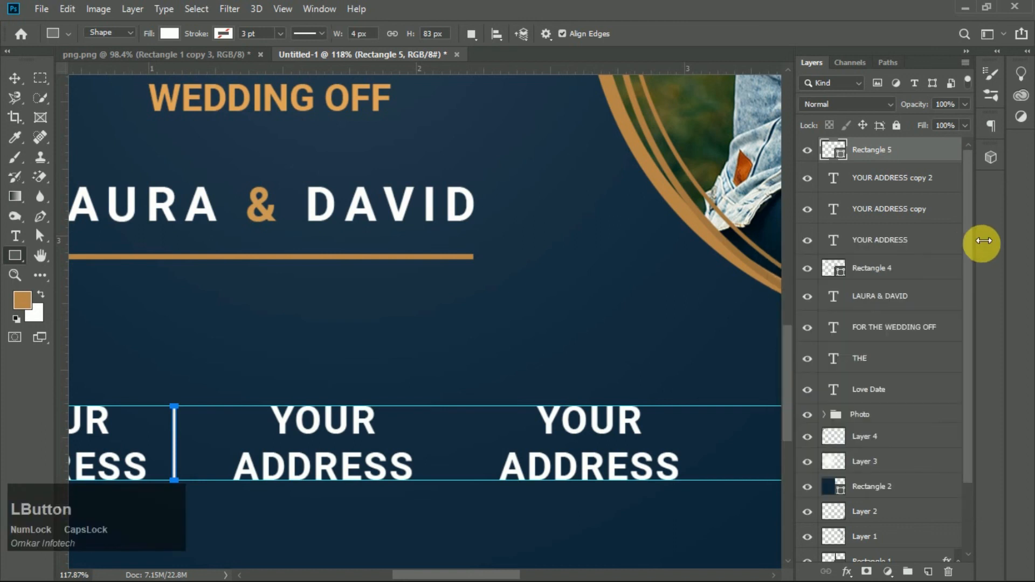
{"action": "left_click", "coordinate": [14, 78]}
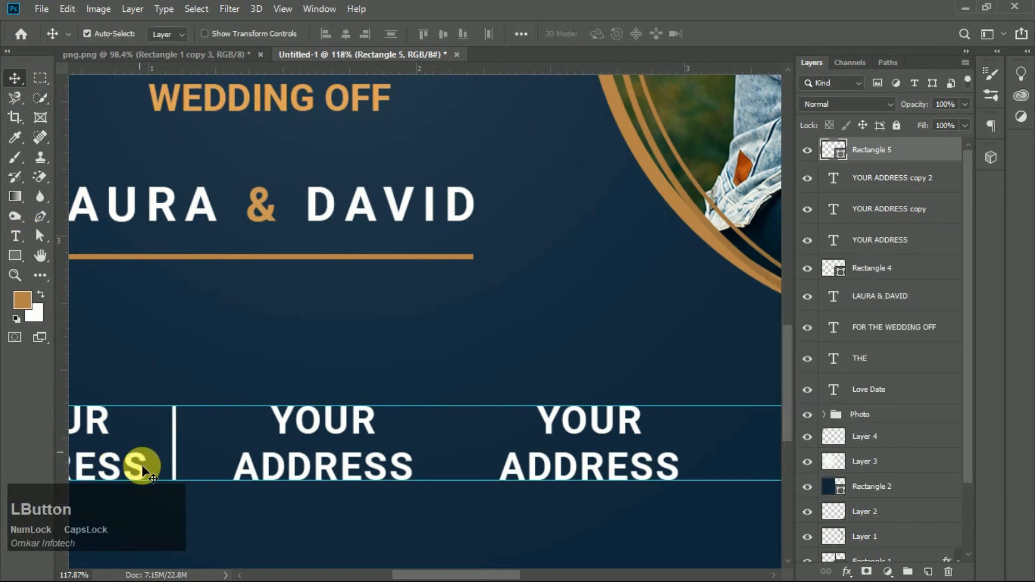
{"action": "key", "text": "Right"}
{"action": "key", "text": "Right"}
{"action": "key", "text": "Right"}
{"action": "key", "text": "Right"}
{"action": "key", "text": "Right"}
{"action": "key", "text": "Right"}
{"action": "key", "text": "Right"}
{"action": "key", "text": "Right"}
{"action": "key", "text": "Right"}
{"action": "key", "text": "Right"}
{"action": "key", "text": "Right"}
{"action": "key", "text": "Right"}
{"action": "key", "text": "Right"}
{"action": "key", "text": "Right"}
{"action": "key", "text": "Right"}
{"action": "key", "text": "Right"}
{"action": "key", "text": "Right"}
{"action": "key", "text": "Right"}
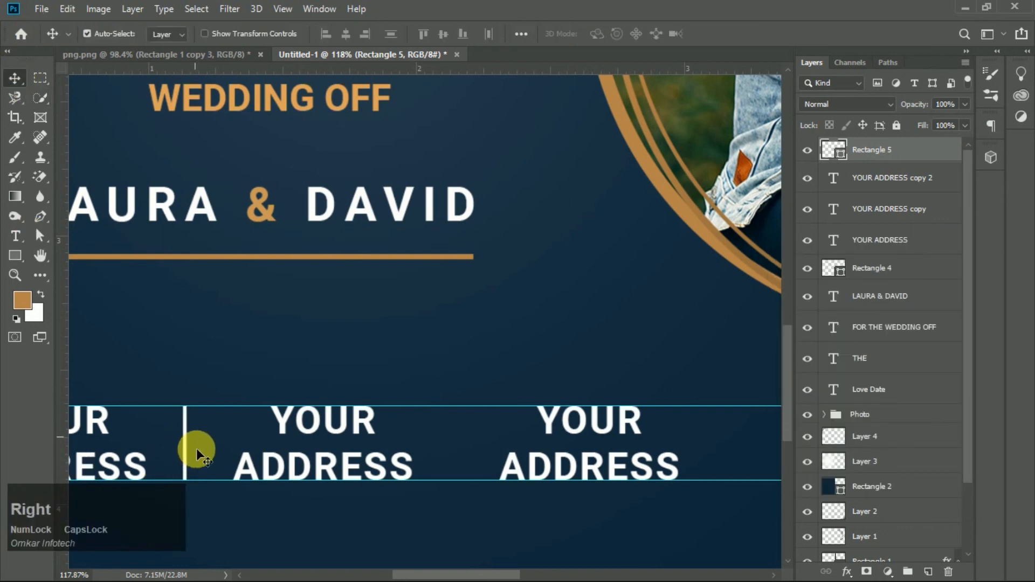
- Duplicate the vertical bar between the second and third address texts
{"action": "left_click_drag", "start_coordinate": [196, 461], "coordinate": [456, 455], "text": "alt"}
{"action": "scroll", "coordinate": [411, 358], "scroll_direction": "down", "scroll_amount": 4, "text": "alt"}
{"action": "scroll", "coordinate": [199, 531], "scroll_direction": "up", "scroll_amount": 2, "text": "alt"}
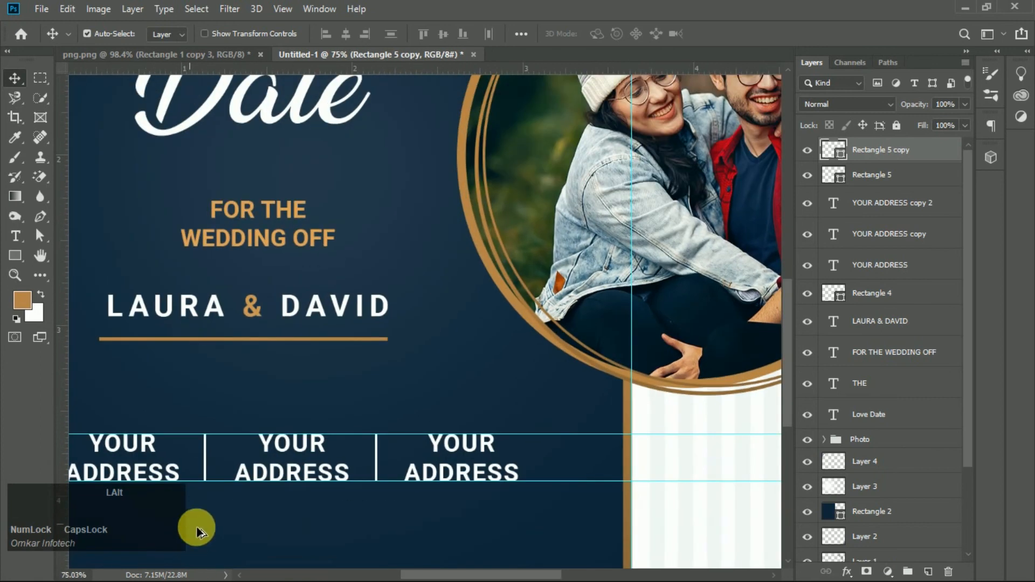
{"action": "scroll", "coordinate": [244, 393], "scroll_direction": "up", "scroll_amount": 3, "text": "alt"}
- Replace the middle text with two lines reading 20 DEC and 2019
{"action": "key", "text": "t"}
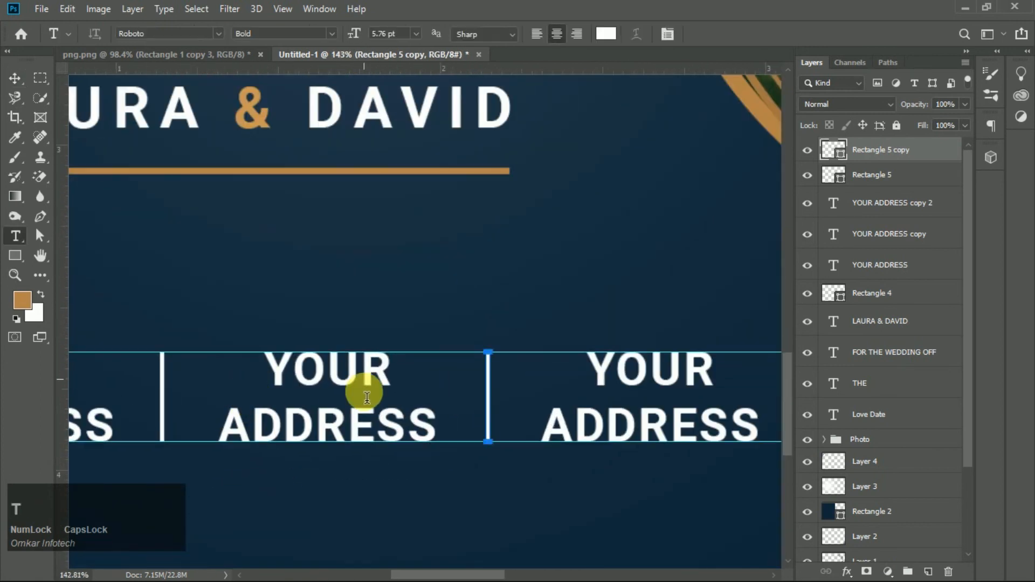
{"action": "double_click", "coordinate": [294, 369]}
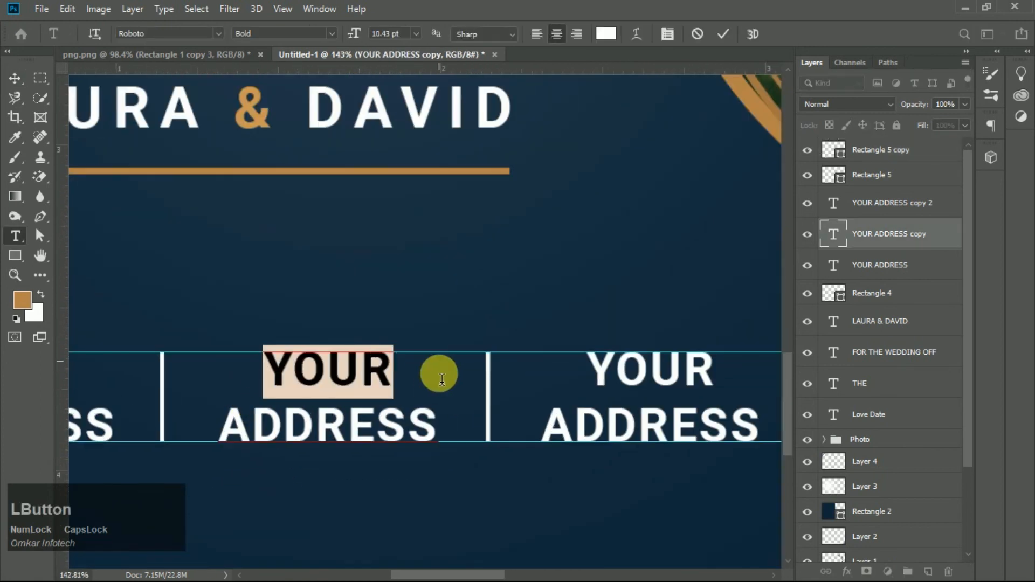
{"action": "type", "text": "20 DE"}
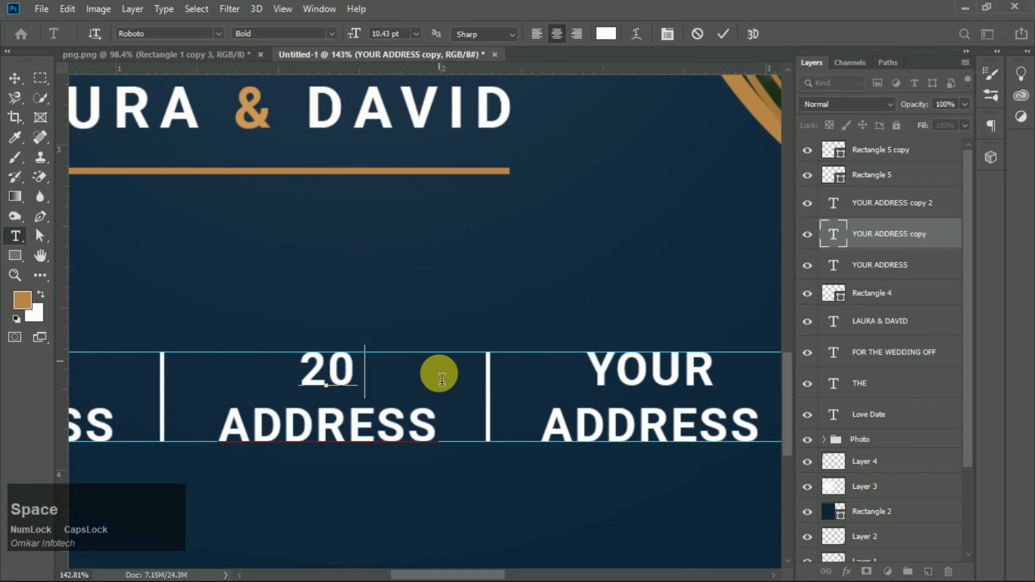
{"action": "type", "text": "C"}
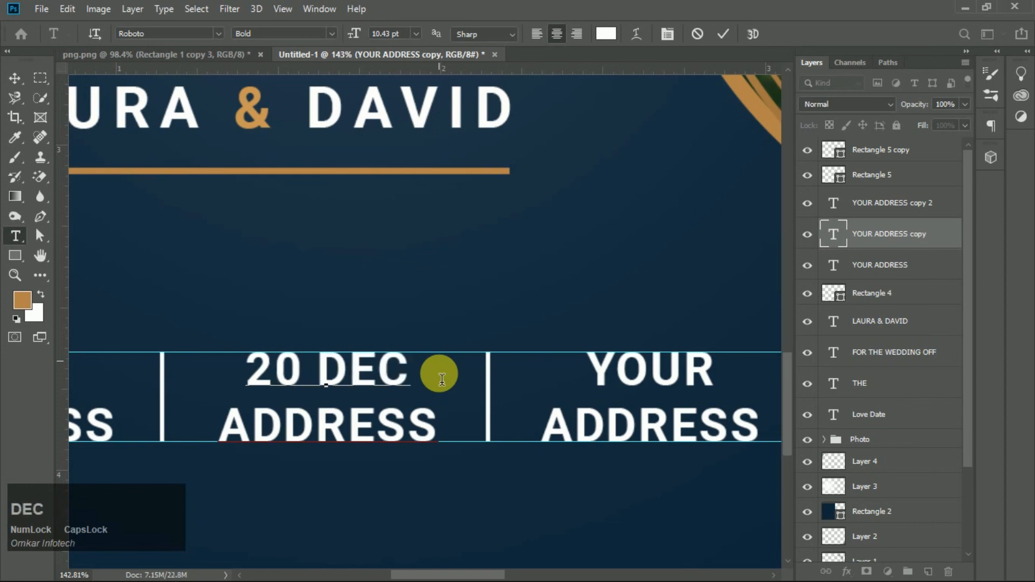
{"action": "key", "text": "BackSpace"}
{"action": "key", "text": "BackSpace"}
{"action": "key", "text": "BackSpace"}
{"action": "key", "text": "BackSpace"}
{"action": "key", "text": "BackSpace"}
{"action": "key", "text": "BackSpace"}
{"action": "key", "text": "BackSpace"}
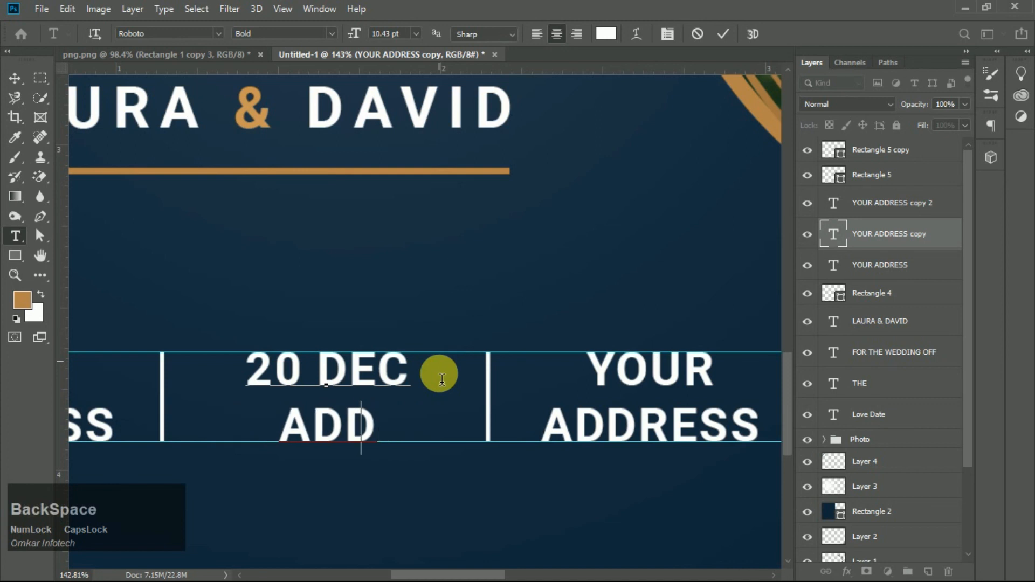
{"action": "type", "text": "20"}
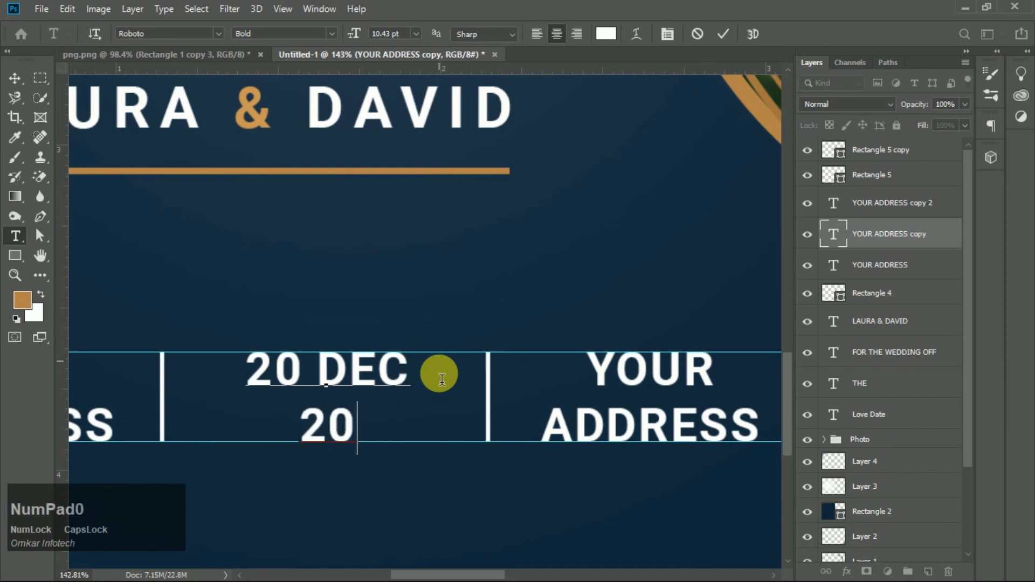
{"action": "type", "text": "19"}
{"action": "key", "text": "KP_Enter"}
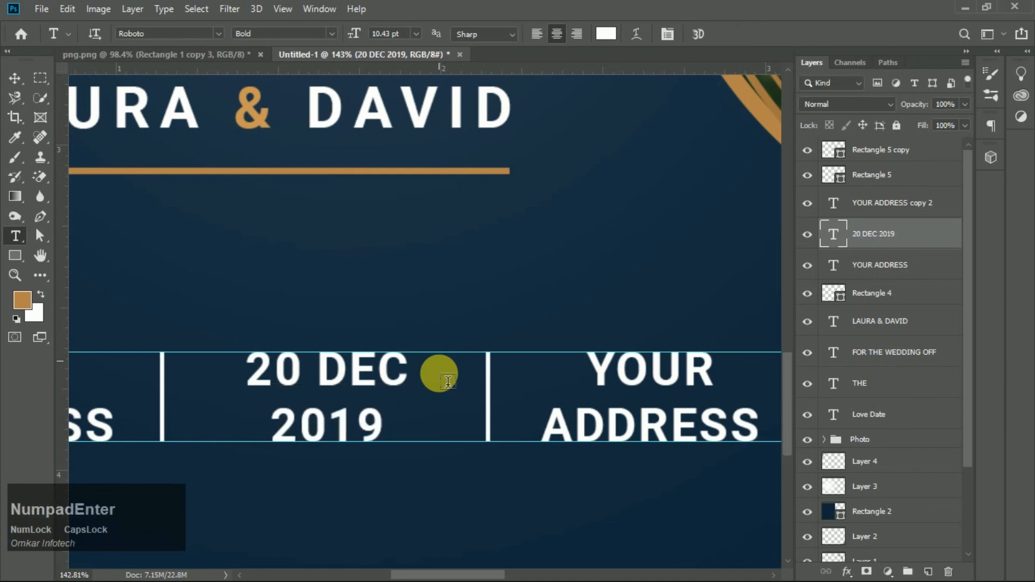
- Replace the third text with 5:00PM
{"action": "left_click_drag", "start_coordinate": [585, 372], "coordinate": [827, 441]}
{"action": "type", "text": "5"}
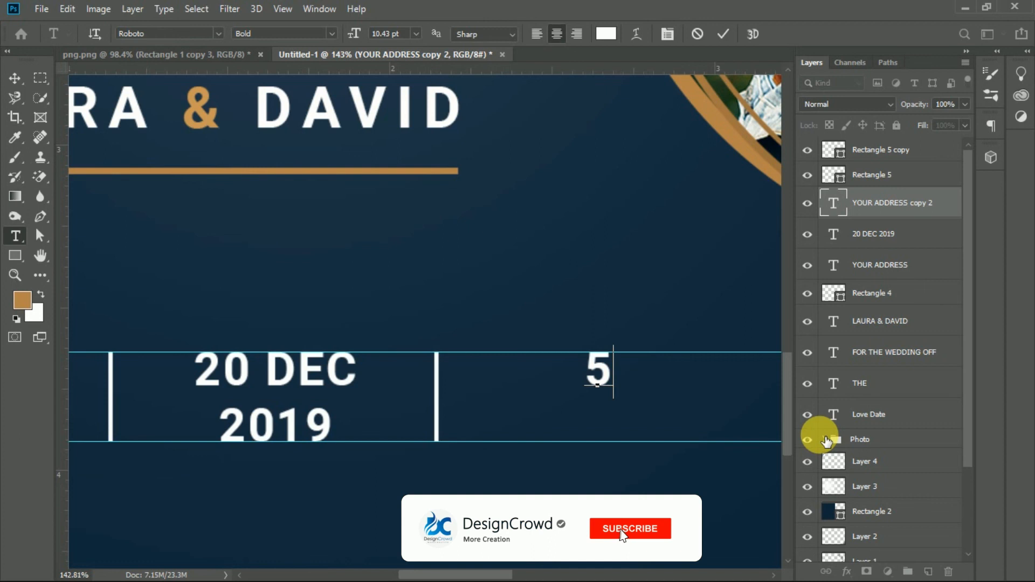
{"action": "type", "text": ":"}
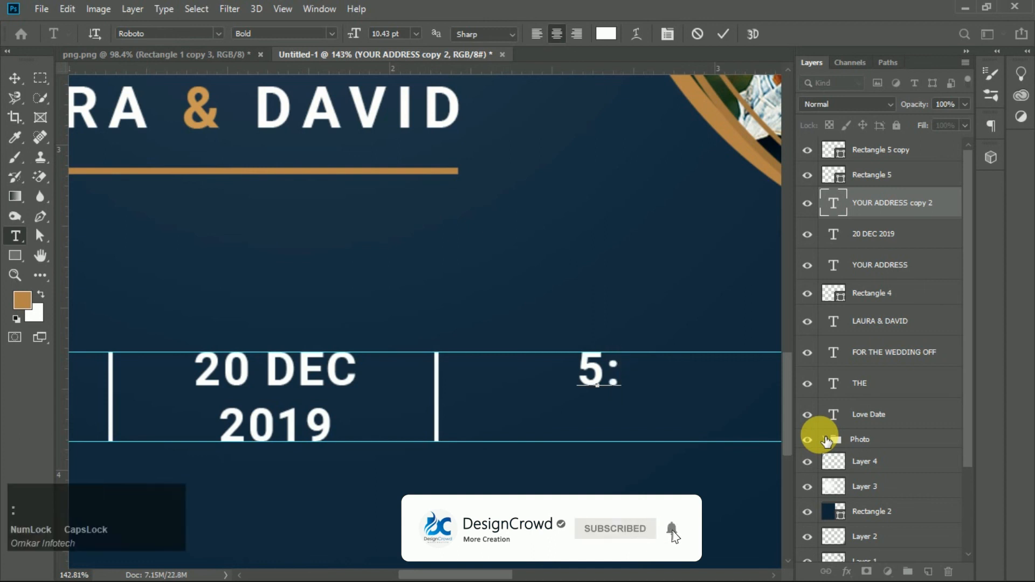
{"action": "type", "text": "00PM"}
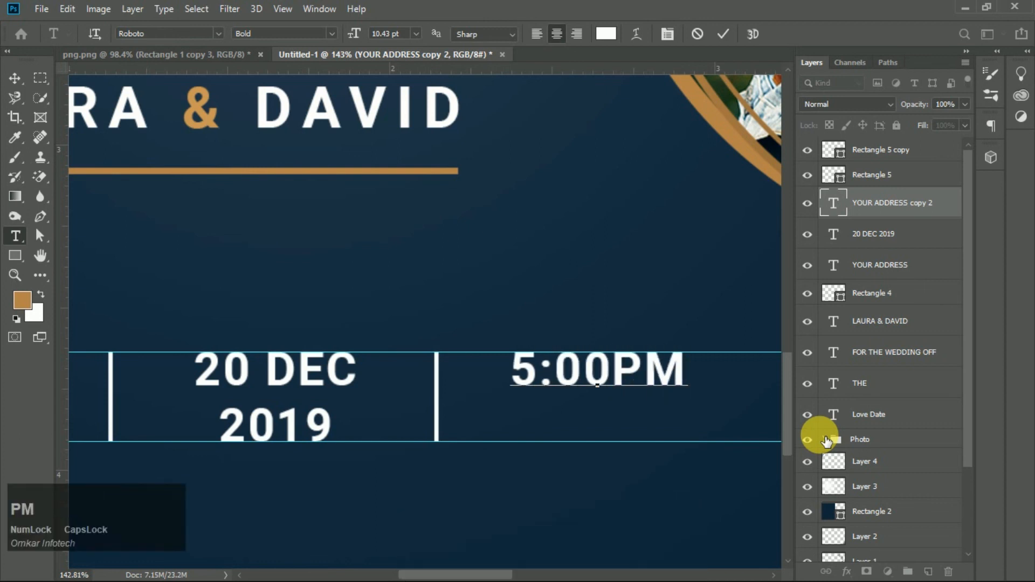
{"action": "key", "text": "KP_Enter"}
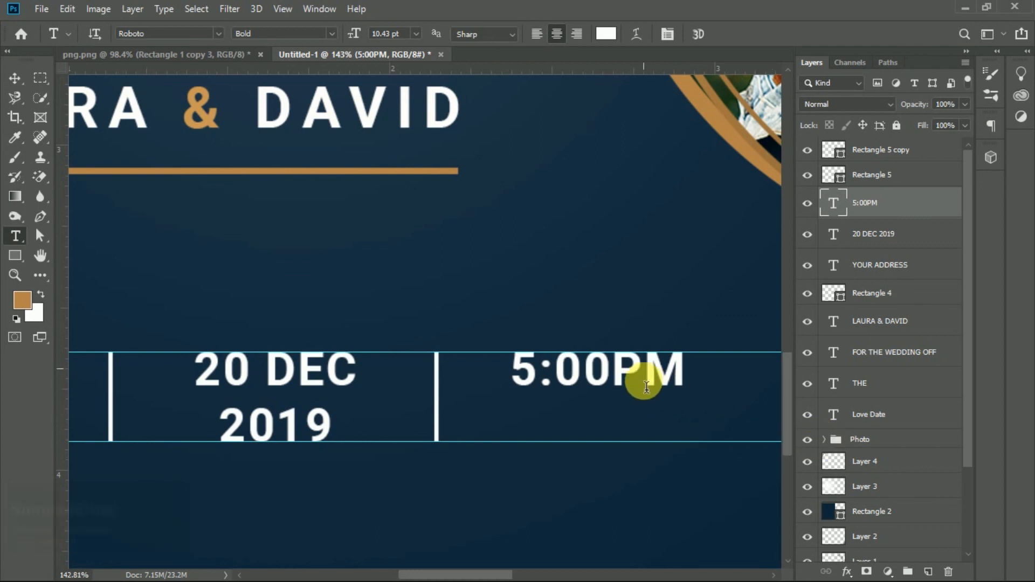
- Move the 5:00PM text straight down to center it vertically between the guides
{"action": "key", "text": "v"}
{"action": "left_click_drag", "start_coordinate": [654, 374], "coordinate": [658, 402]}
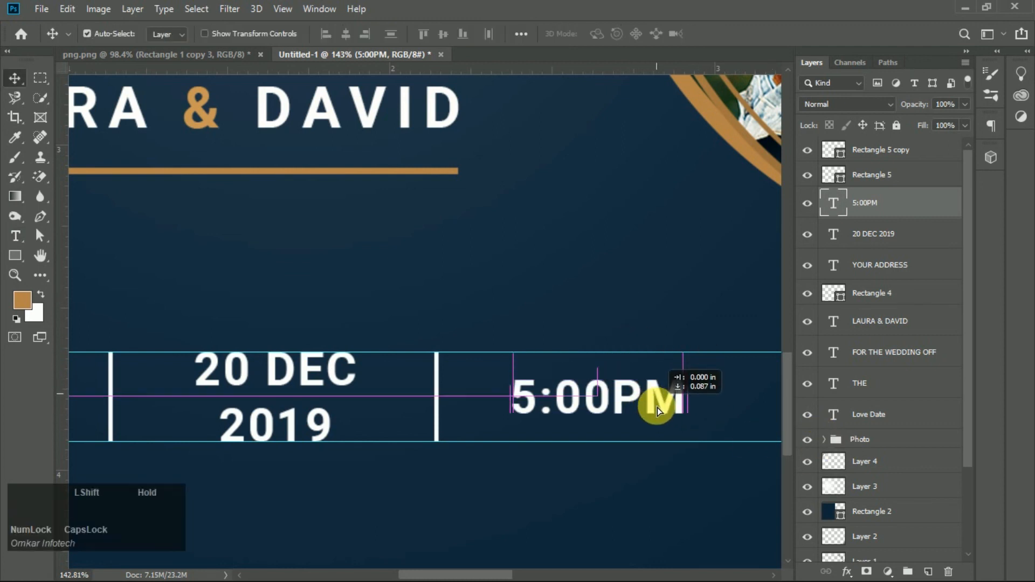
{"action": "scroll", "coordinate": [526, 343], "scroll_direction": "down", "scroll_amount": 5, "text": "alt"}
{"action": "scroll", "coordinate": [505, 367], "scroll_direction": "down", "scroll_amount": 4, "text": "alt"}
{"action": "scroll", "coordinate": [448, 476], "scroll_direction": "up", "scroll_amount": 3, "text": "alt"}
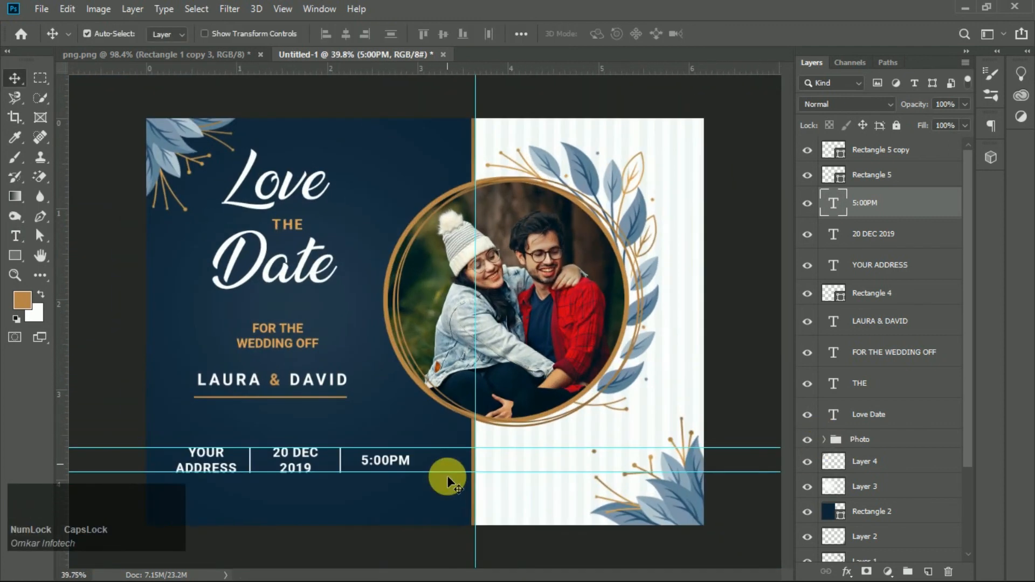
- Hide the guides
{"action": "key", "text": "ctrl+h"}
{"action": "scroll", "coordinate": [419, 465], "scroll_direction": "down", "scroll_amount": 5, "text": "alt"}
{"action": "scroll", "coordinate": [259, 491], "scroll_direction": "up", "scroll_amount": 4, "text": "alt"}
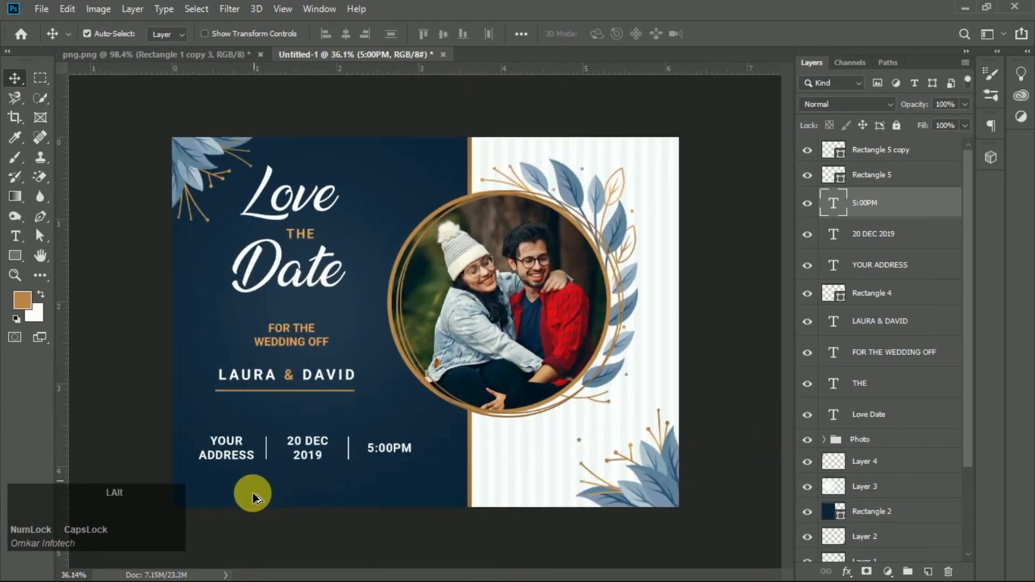
{"action": "scroll", "coordinate": [215, 492], "scroll_direction": "up", "scroll_amount": 5, "text": "alt"}
{"action": "scroll", "coordinate": [245, 489], "scroll_direction": "down", "scroll_amount": 1, "text": "alt"}
{"action": "scroll", "coordinate": [187, 453], "scroll_direction": "up", "scroll_amount": 2, "text": "alt"}
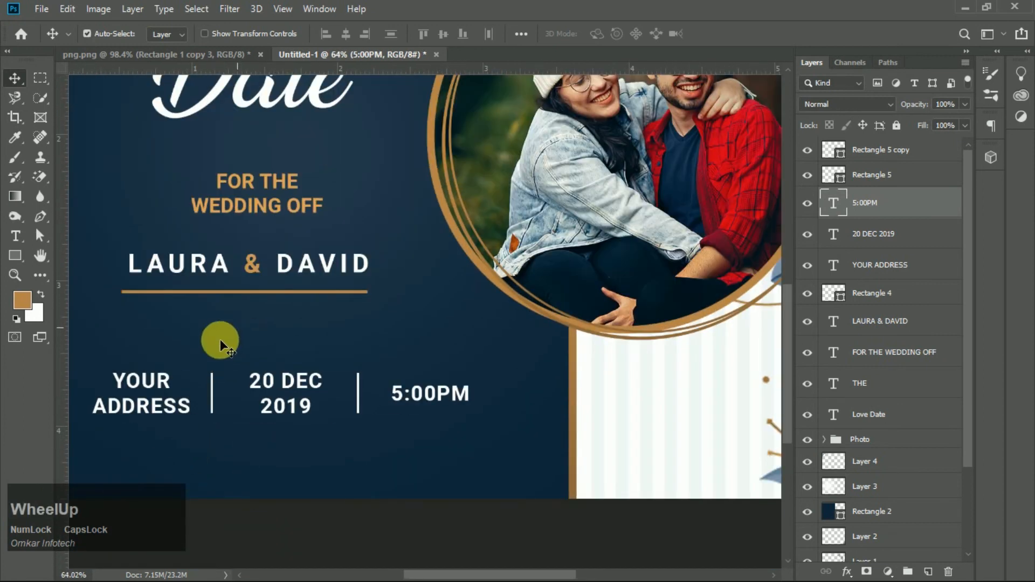
- Add a small white text reading your city below the address row
{"action": "left_click", "coordinate": [15, 237]}
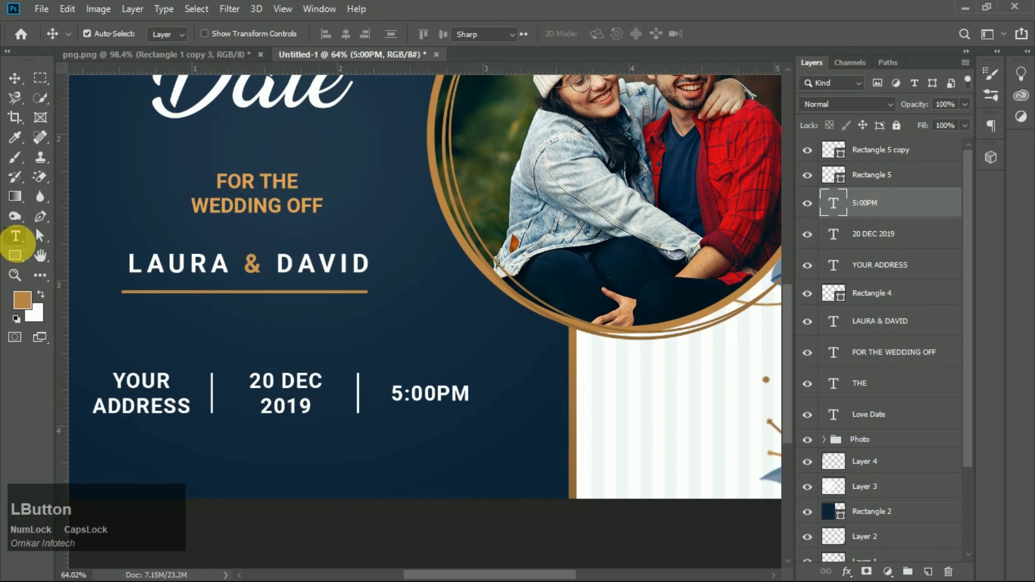
{"action": "left_click", "coordinate": [184, 463]}
{"action": "type", "text": "YOUR"}
{"action": "key", "text": "BackSpace"}
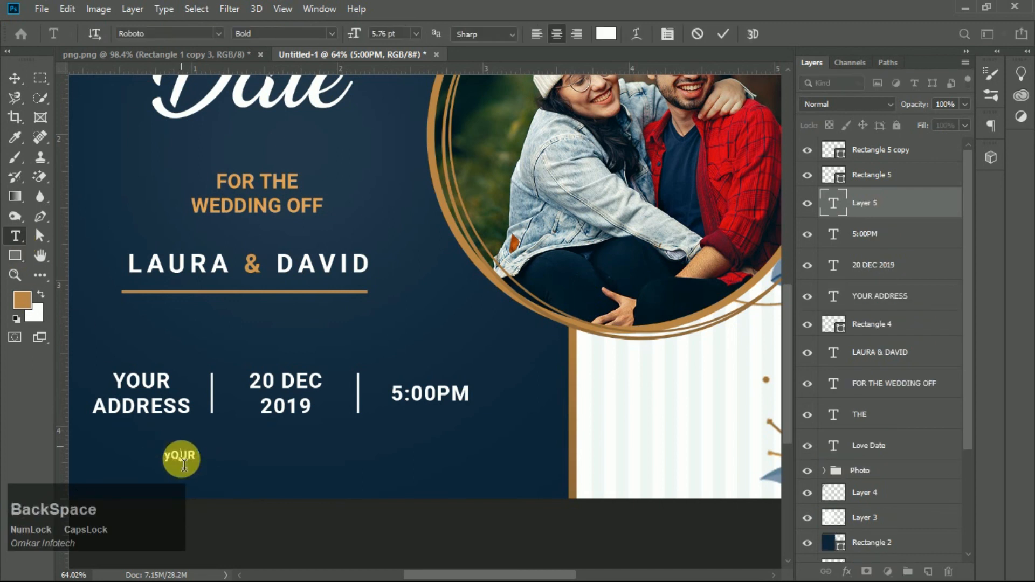
{"action": "key", "text": "BackSpace"}
{"action": "key", "text": "BackSpace"}
{"action": "key", "text": "BackSpace"}
{"action": "key", "text": "BackSpace"}
{"action": "key", "text": "Caps_Lock"}
{"action": "type", "text": "you"}
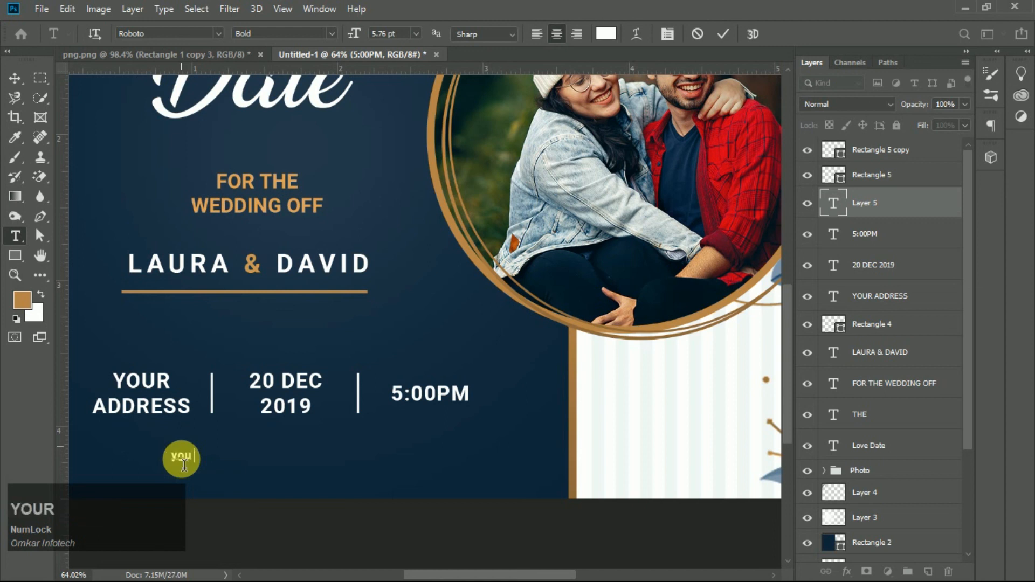
{"action": "type", "text": "r city"}
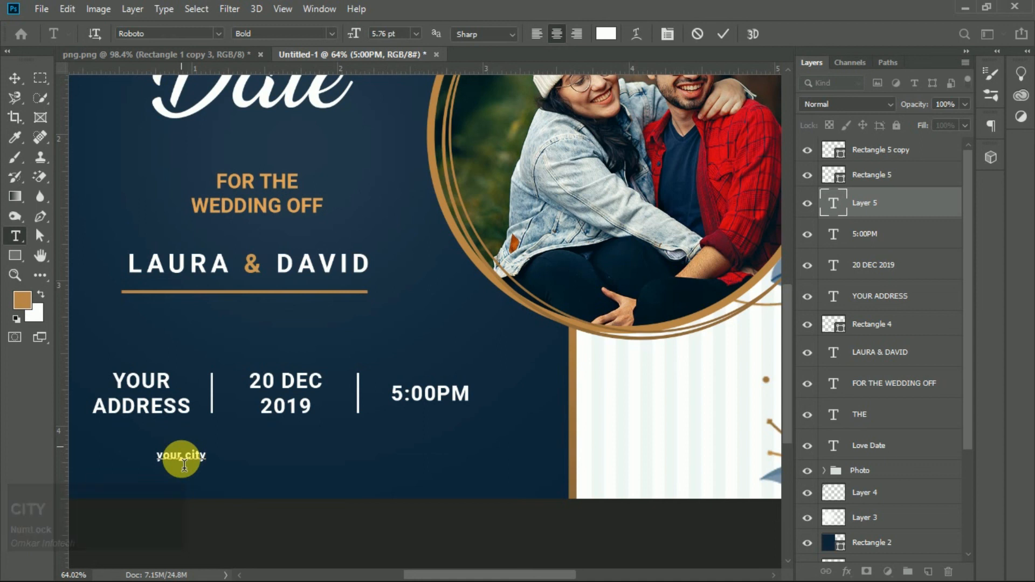
{"action": "type", "text": ","}
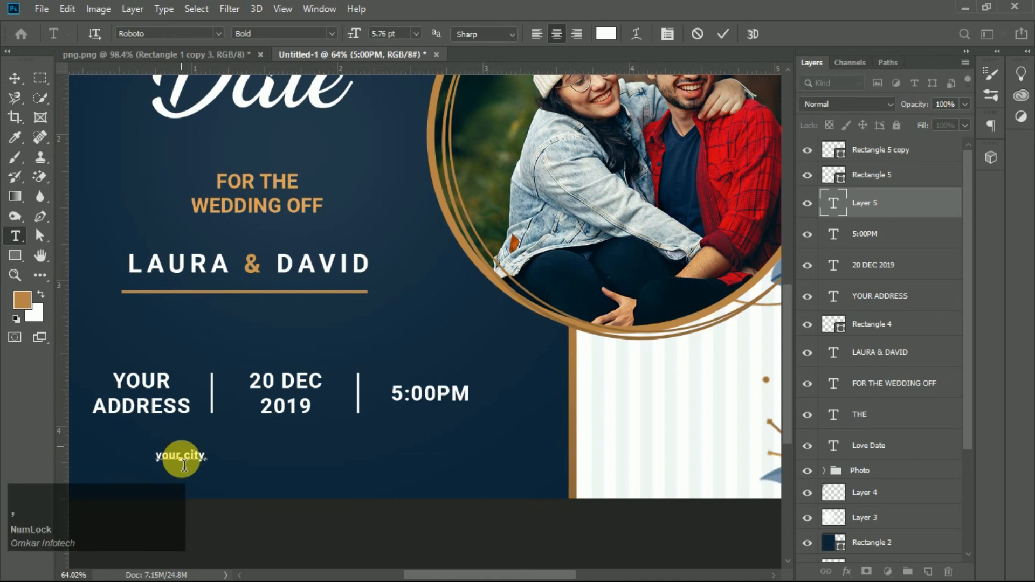
{"action": "type", "text": "COuntry"}
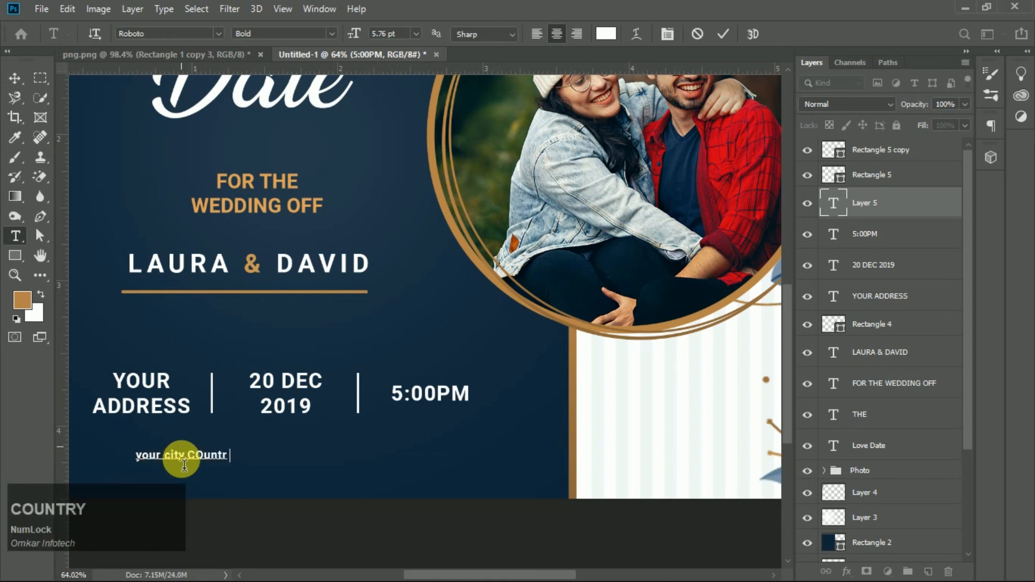
- Extend the text to read your city,Country
{"action": "key", "text": "Left"}
{"action": "key", "text": "Left"}
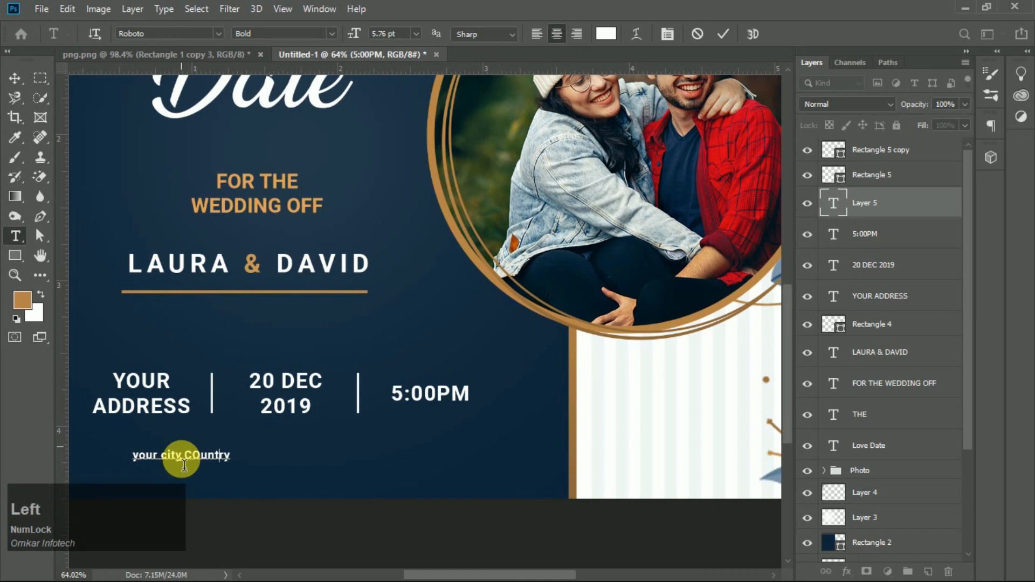
{"action": "key", "text": "BackSpace"}
{"action": "type", "text": "o"}
{"action": "key", "text": "KP_Enter"}
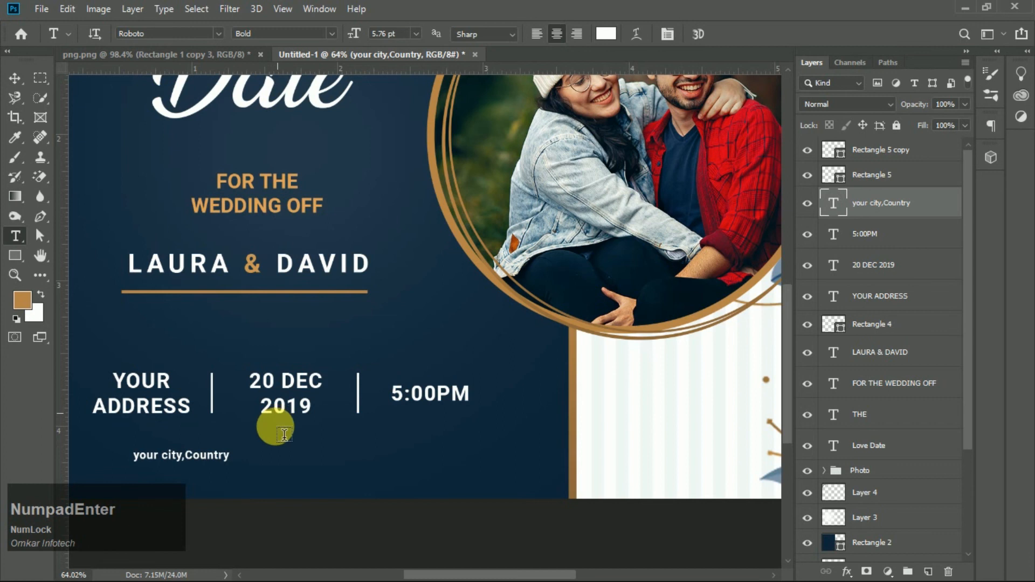
- Move the city text slightly to the right
{"action": "key", "text": "v"}
{"action": "mouse_move", "coordinate": [215, 460]}
{"action": "left_mouse_down"}
{"action": "mouse_move", "coordinate": [183, 471]}
{"action": "mouse_move", "coordinate": [180, 483]}
{"action": "mouse_move", "coordinate": [252, 462]}
{"action": "mouse_move", "coordinate": [225, 462]}
{"action": "left_mouse_up"}
{"action": "key", "text": "ctrl+t"}
{"action": "scroll", "coordinate": [410, 513], "scroll_direction": "down", "scroll_amount": 3}
{"action": "left_click", "coordinate": [501, 529]}
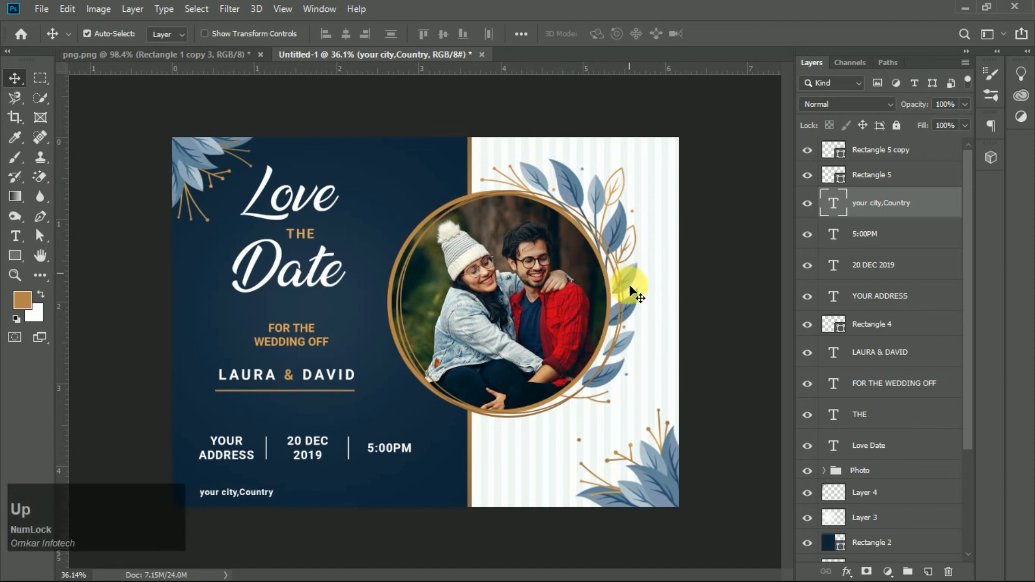
{"action": "scroll", "coordinate": [356, 377], "scroll_direction": "down", "scroll_amount": 2}
{"action": "scroll", "coordinate": [356, 376], "scroll_direction": "up", "scroll_amount": 3}
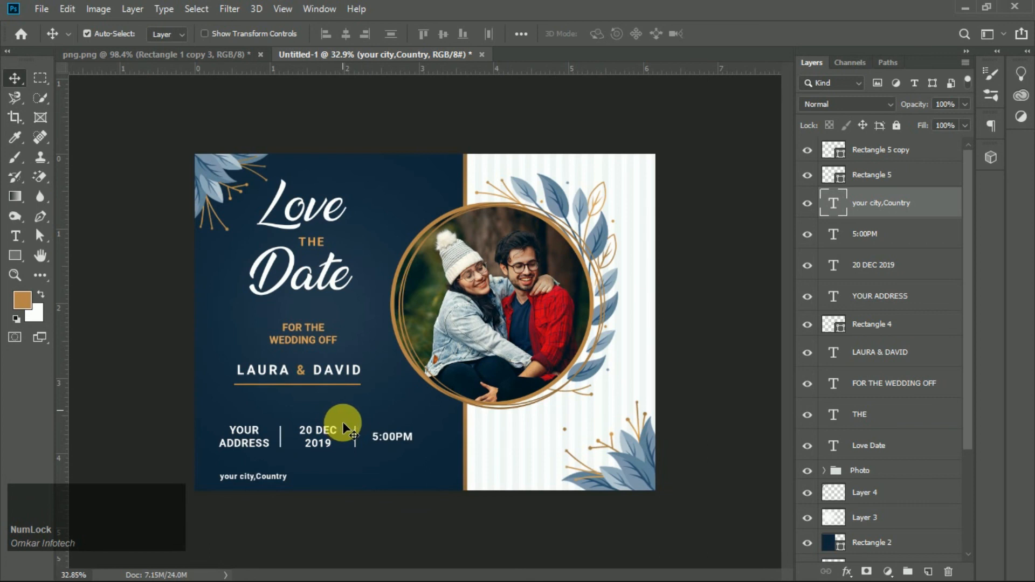
{"action": "scroll", "coordinate": [342, 421], "scroll_direction": "down", "scroll_amount": 3}
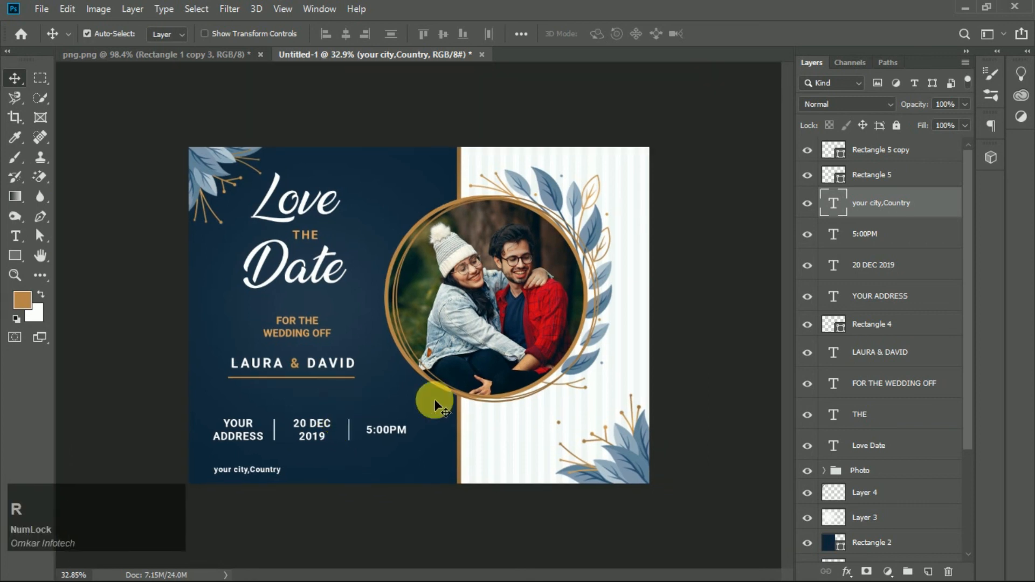
{"action": "scroll", "coordinate": [340, 398], "scroll_direction": "up", "scroll_amount": 3}
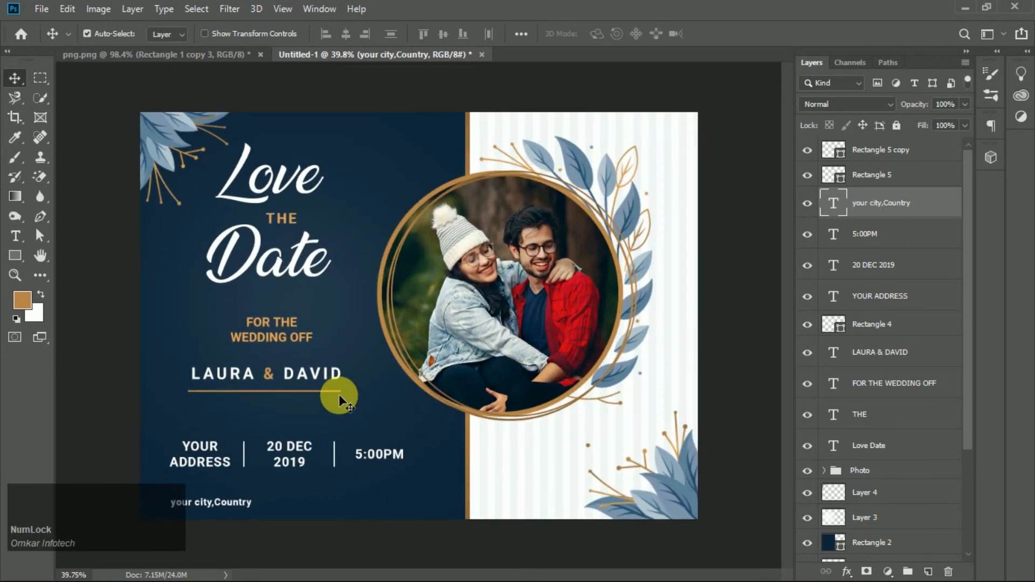